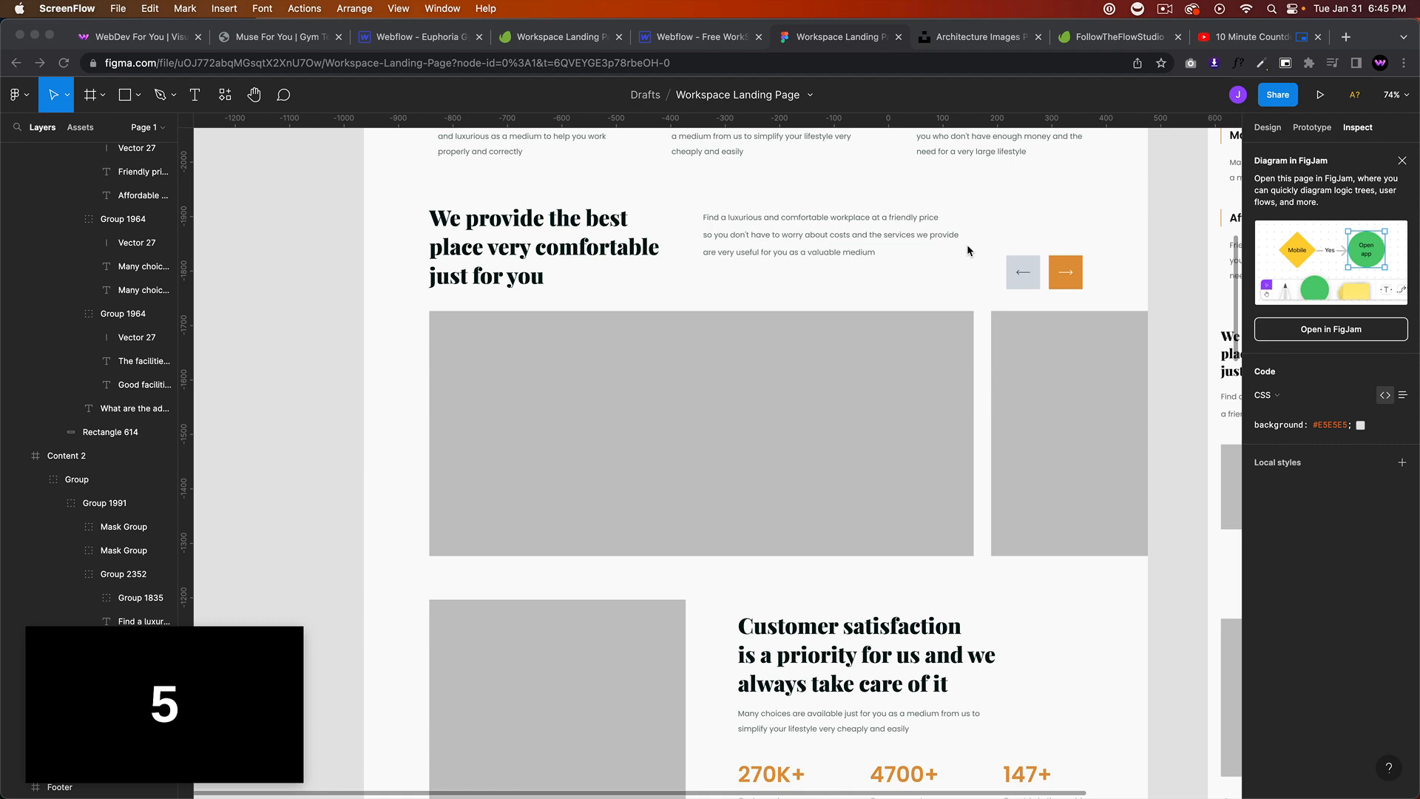
Step: Examine the desktop Workspace Landing Page design from the hero to the workspace options section, starting the ten-minute countdown video
scroll(967, 250, up, 15)
scroll(970, 248, down, 5)
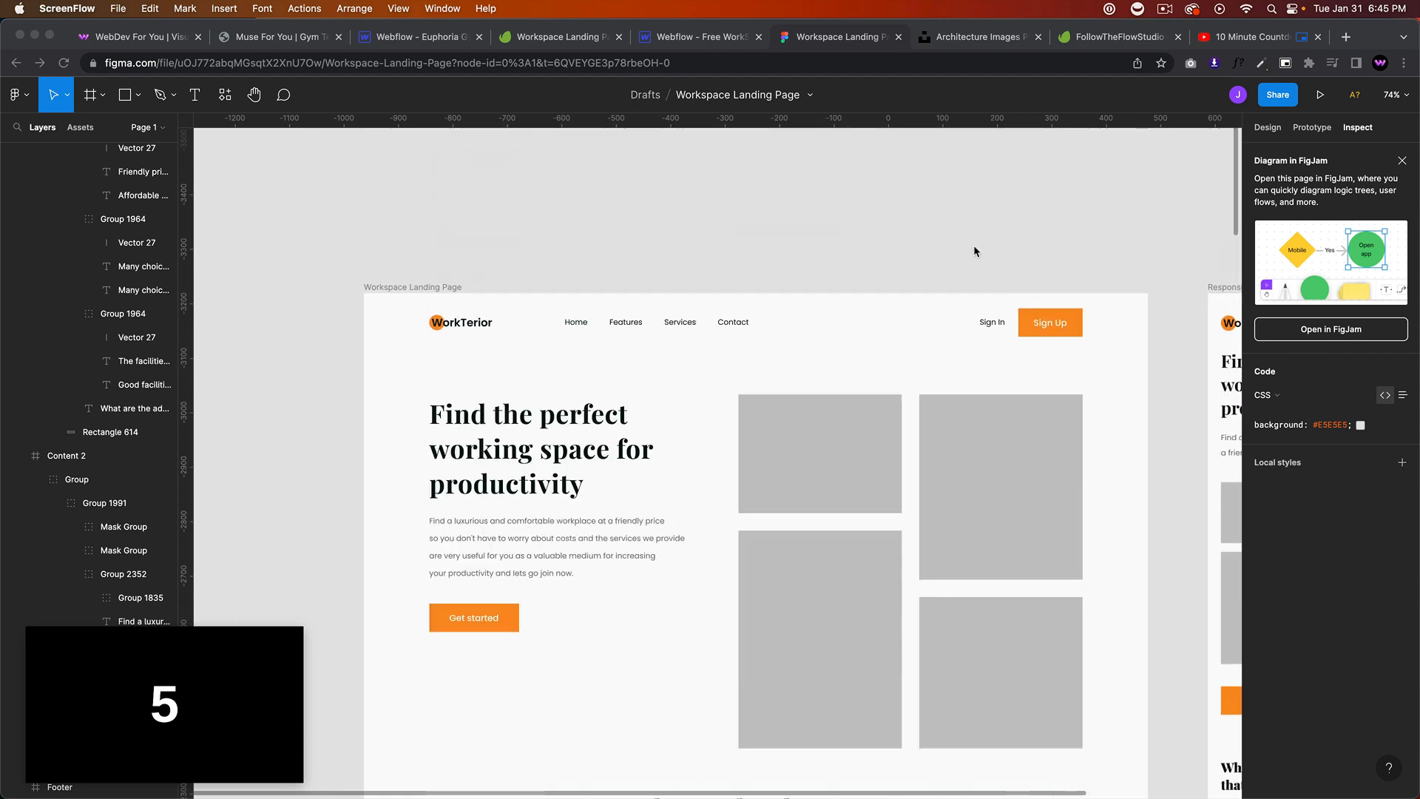
scroll(973, 254, down, 15)
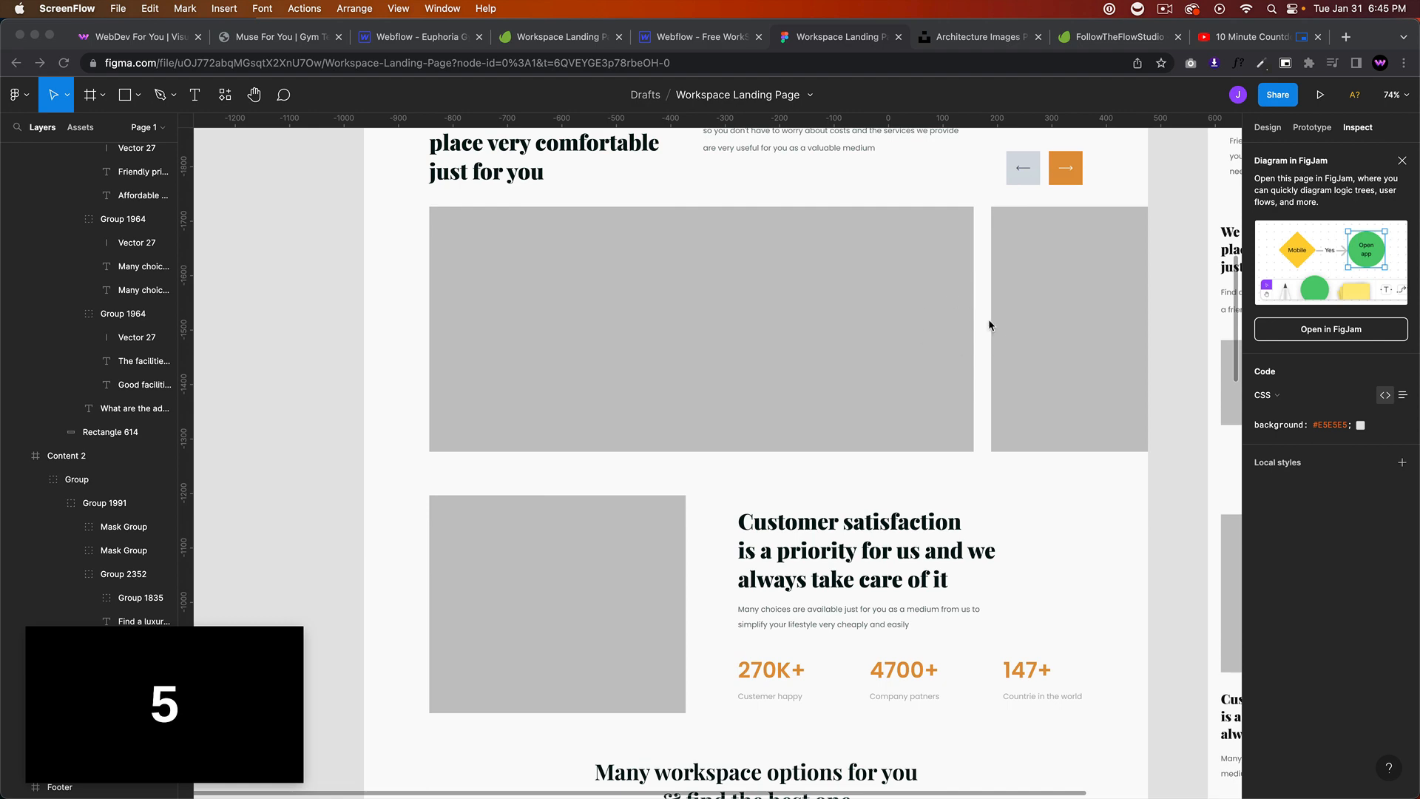
scroll(924, 256, up, 8)
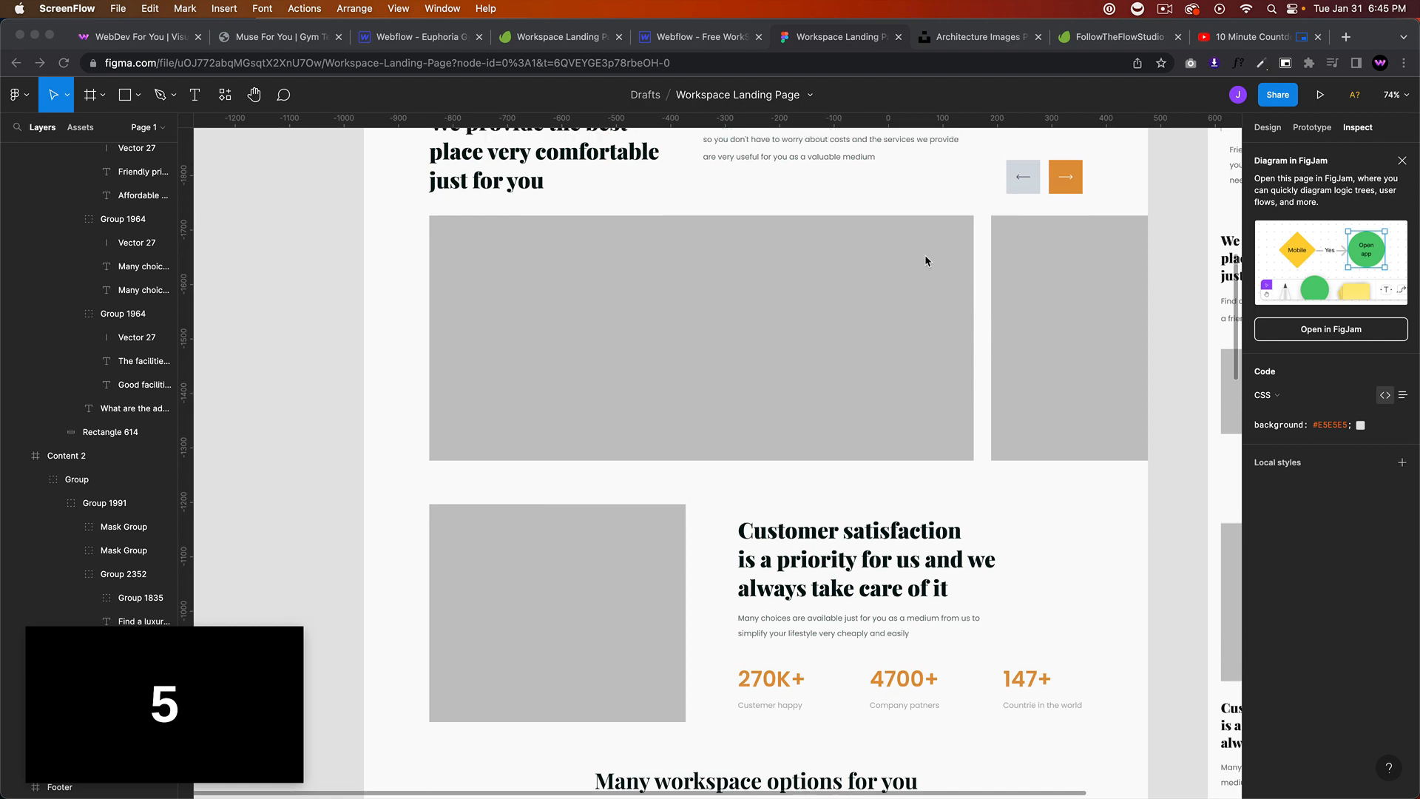
scroll(925, 265, up, 3)
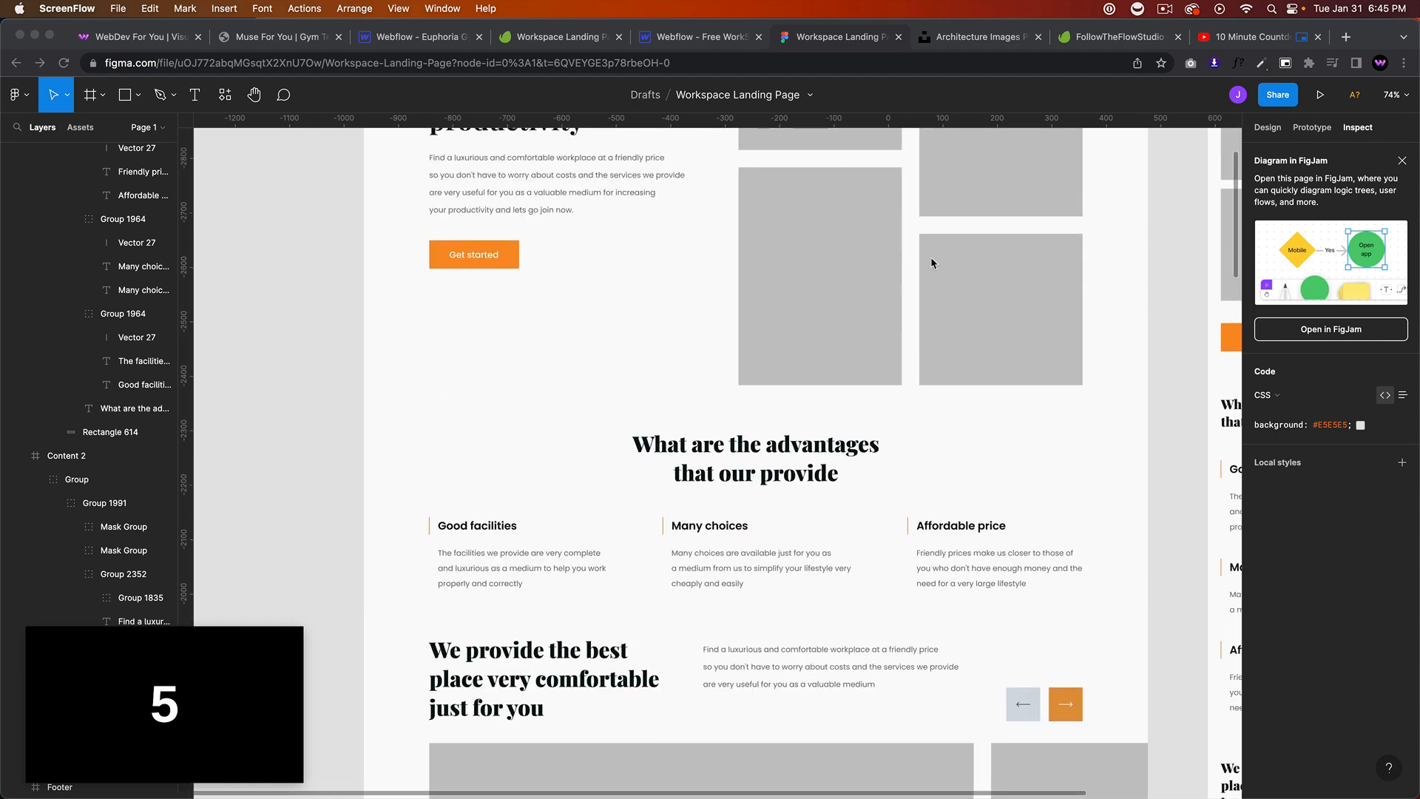
scroll(952, 255, up, 8)
scroll(952, 264, down, 6)
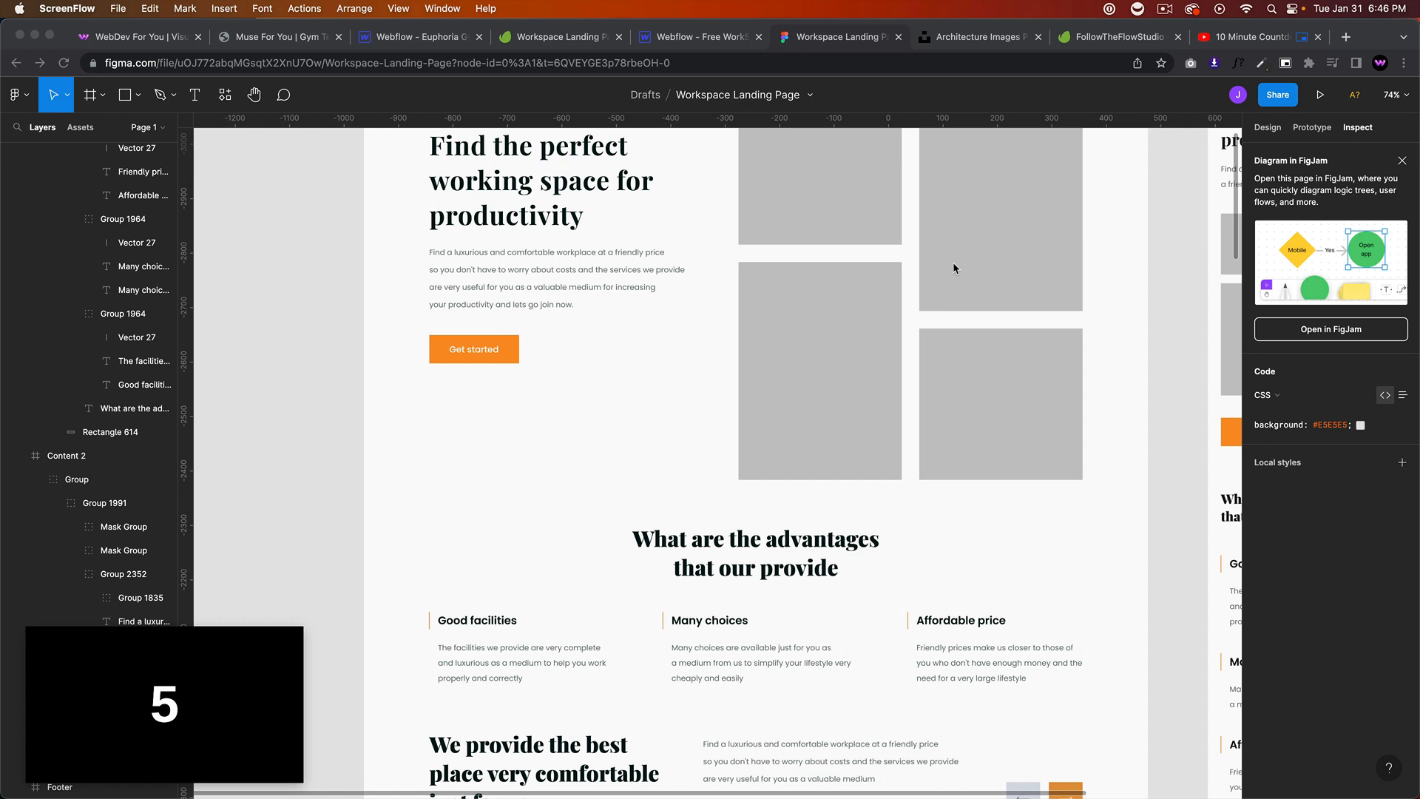
scroll(954, 263, down, 5)
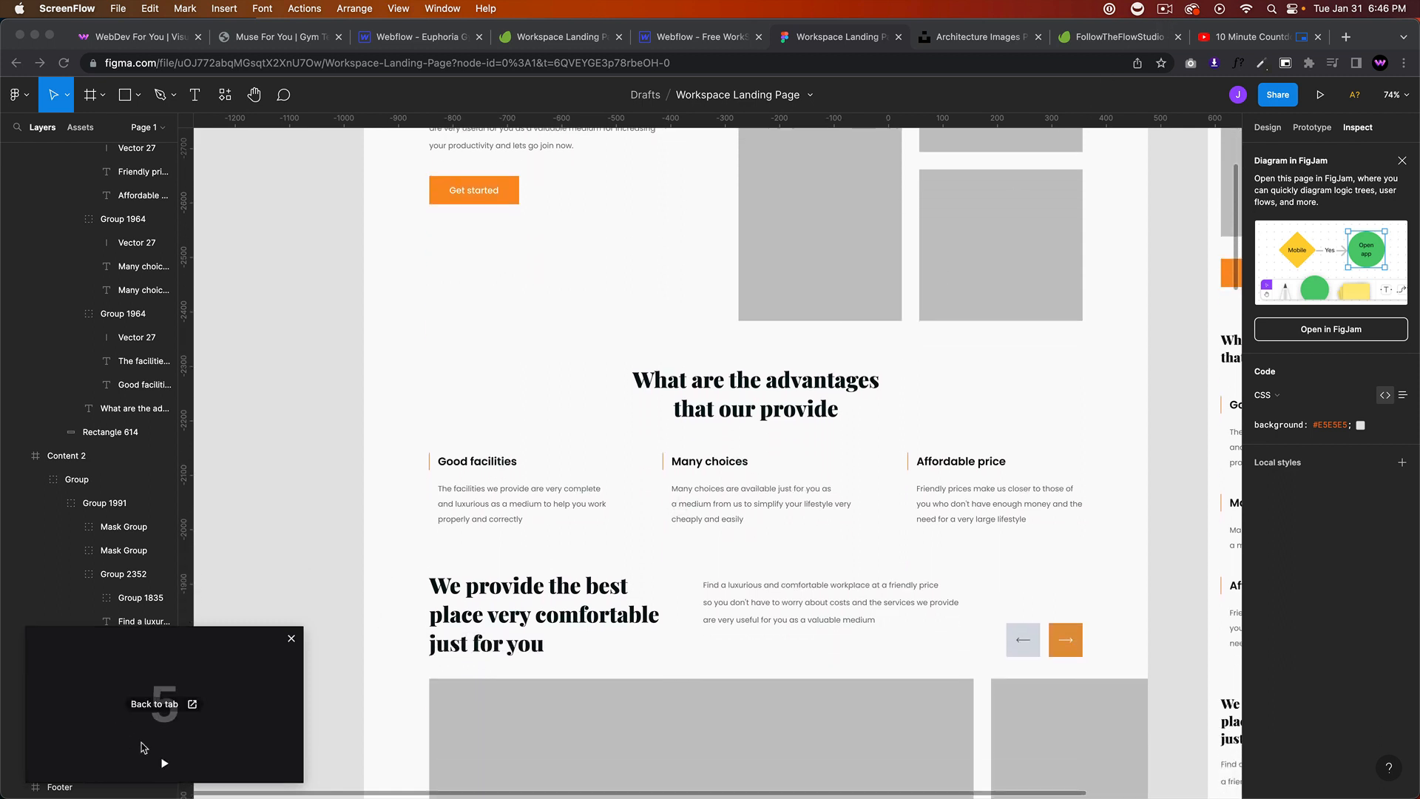
click(162, 765)
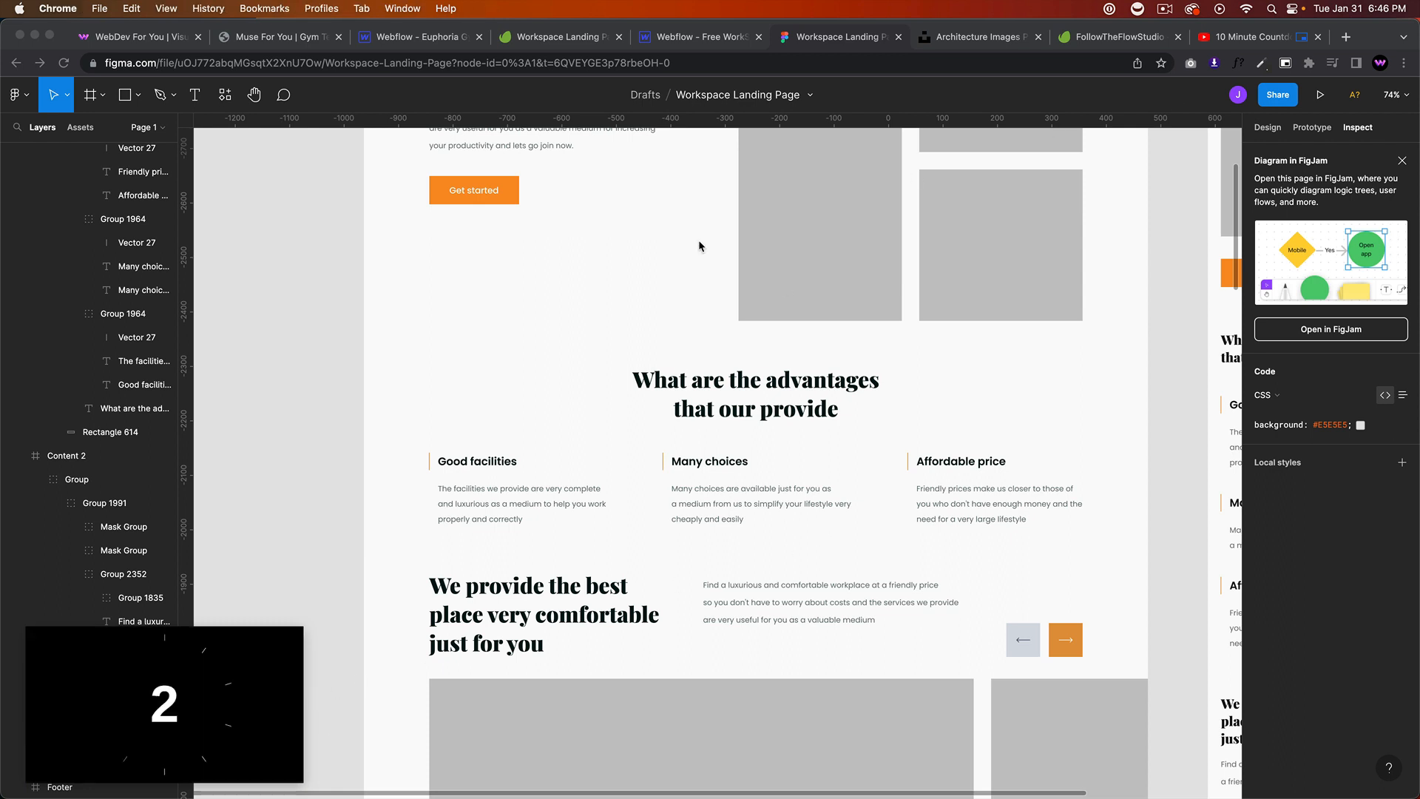
scroll(621, 460, down, 1)
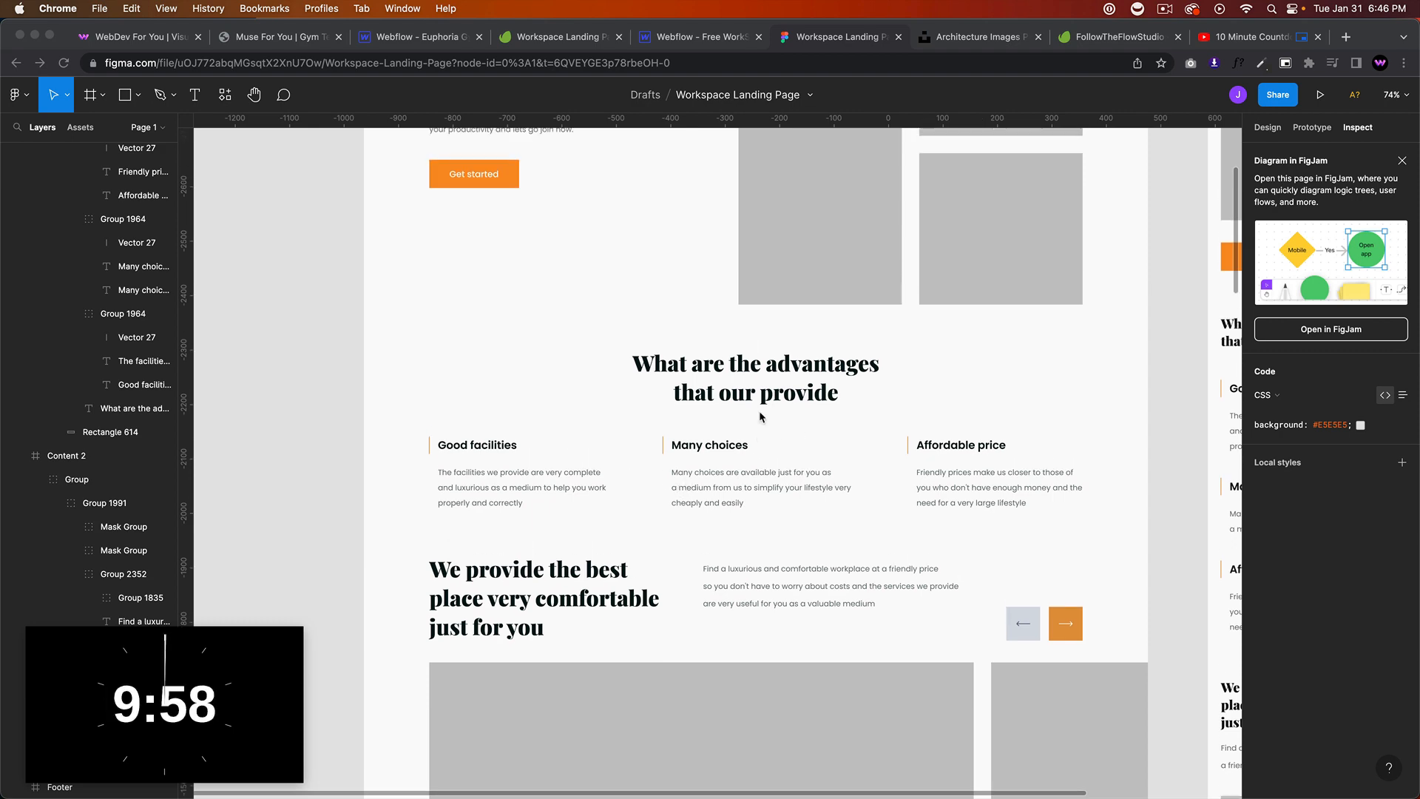
scroll(759, 410, down, 5)
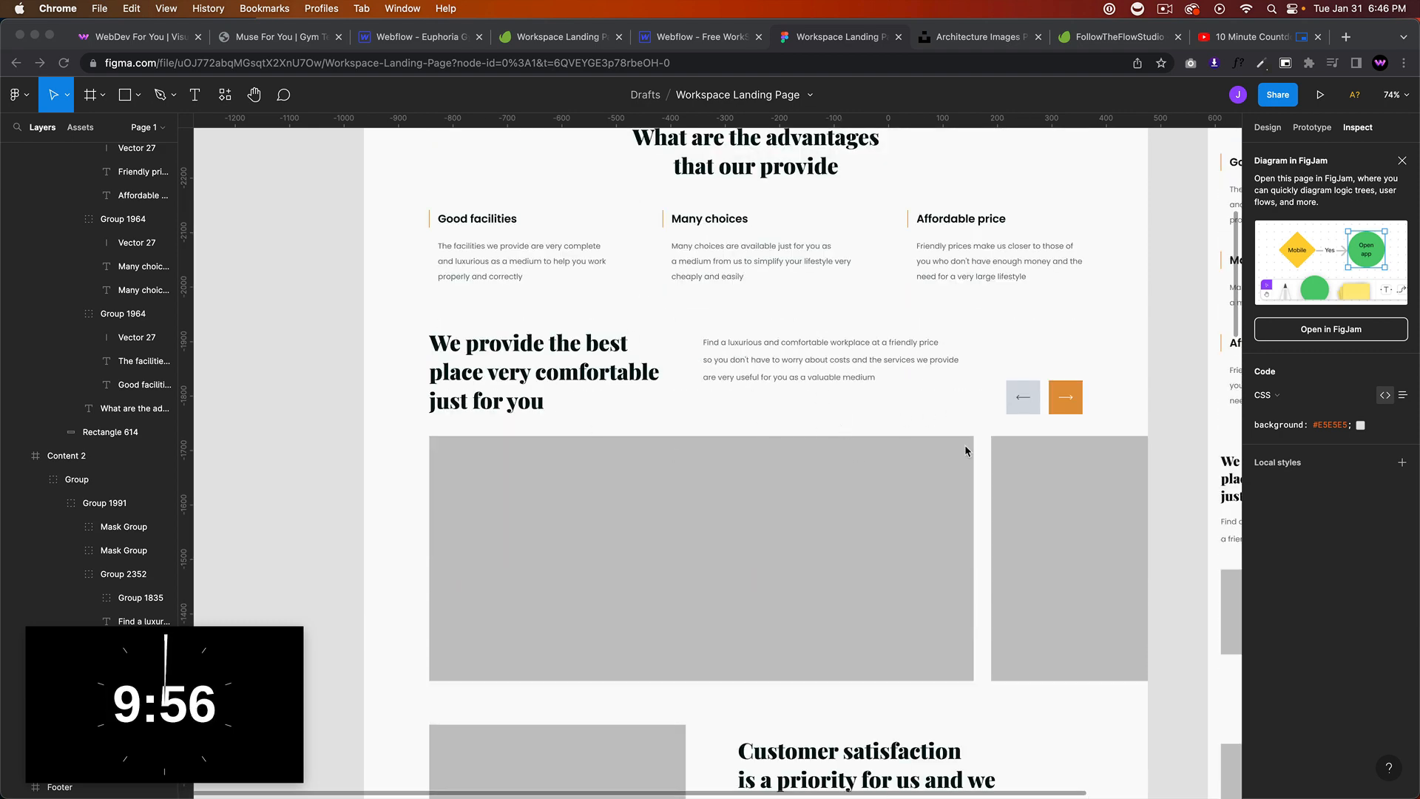
scroll(980, 443, down, 8)
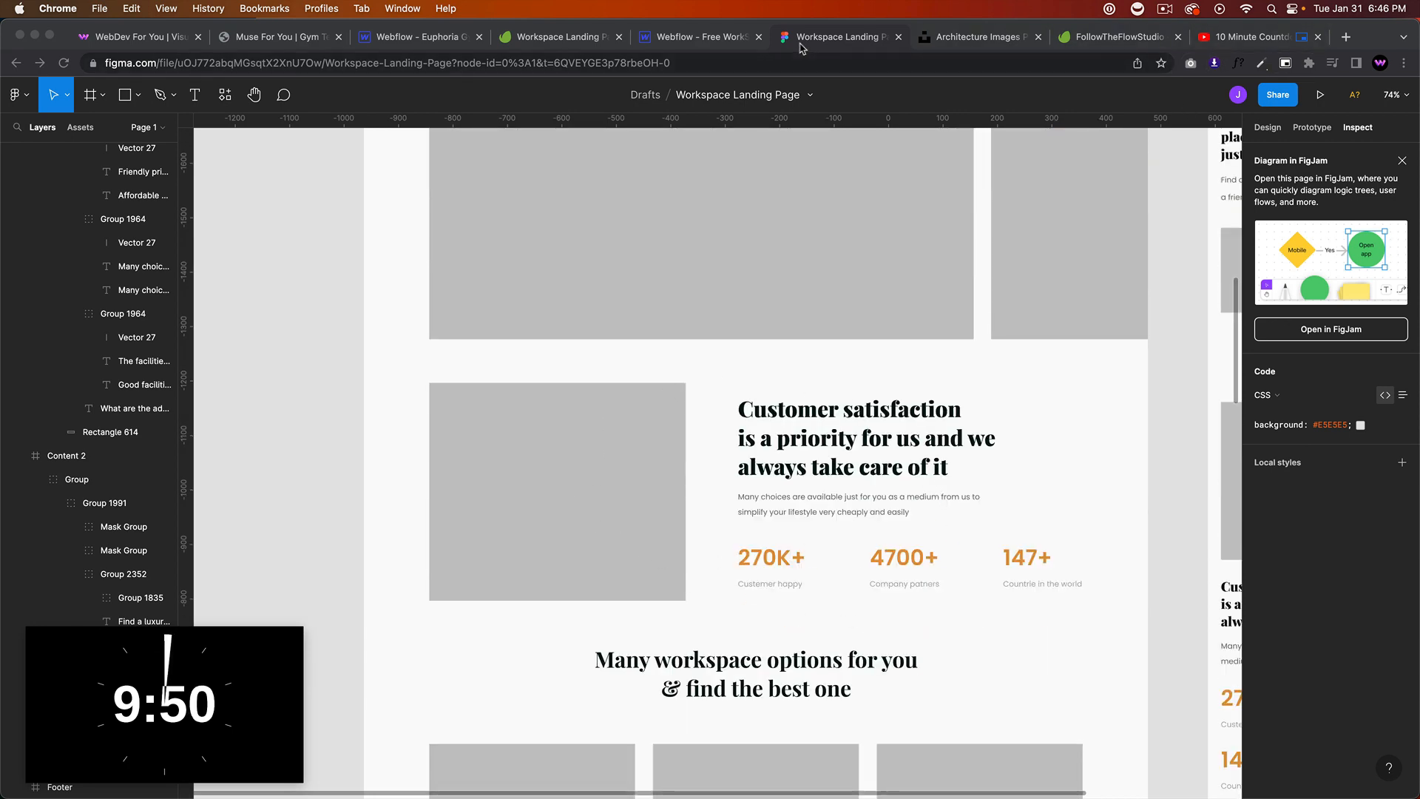
Step: Switch to the Webflow project and preview the page, moving through both slides of the slider section
click(724, 43)
scroll(643, 325, down, 7)
scroll(640, 326, up, 1)
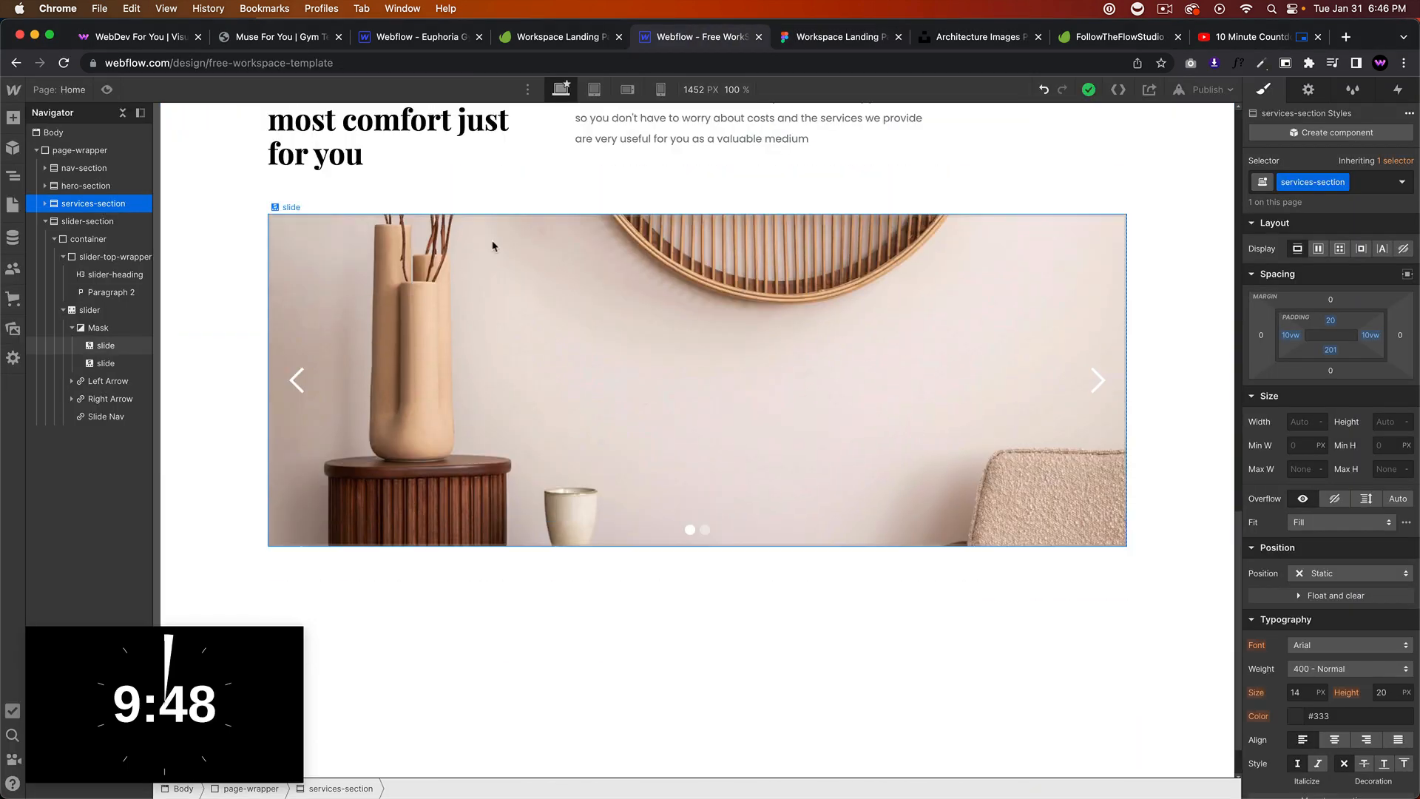
click(108, 89)
click(1206, 375)
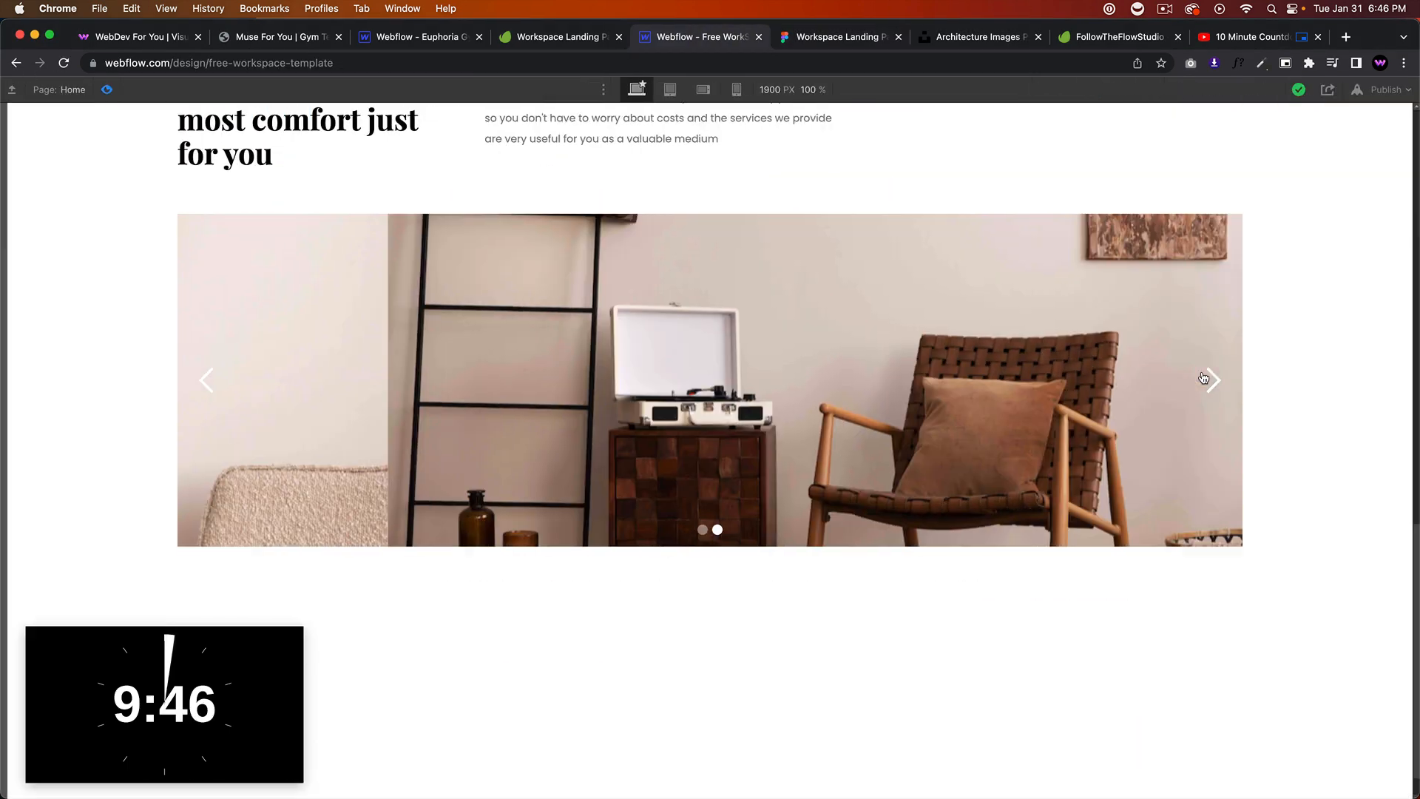
click(1206, 375)
scroll(1156, 371, up, 2)
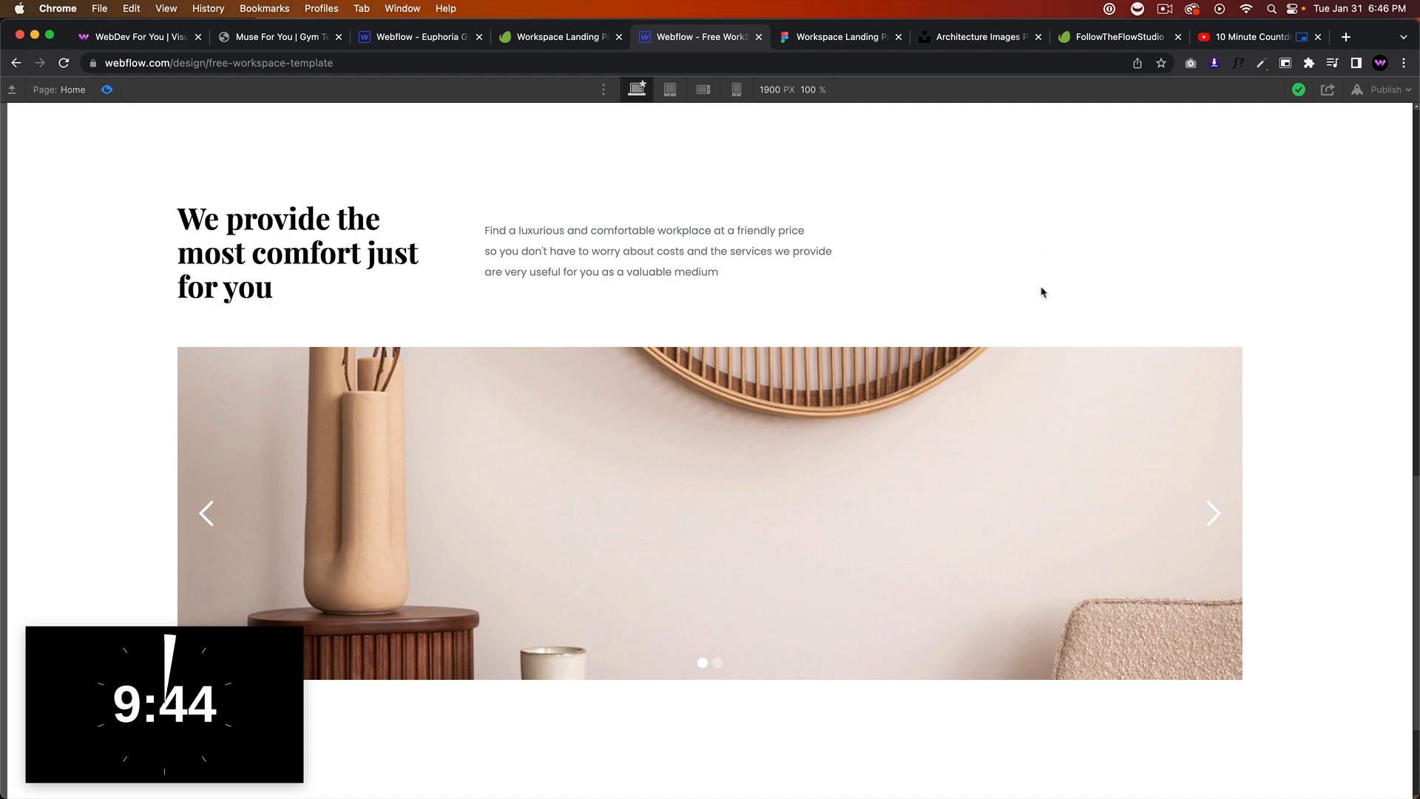
scroll(1072, 437, down, 2)
scroll(1070, 416, up, 3)
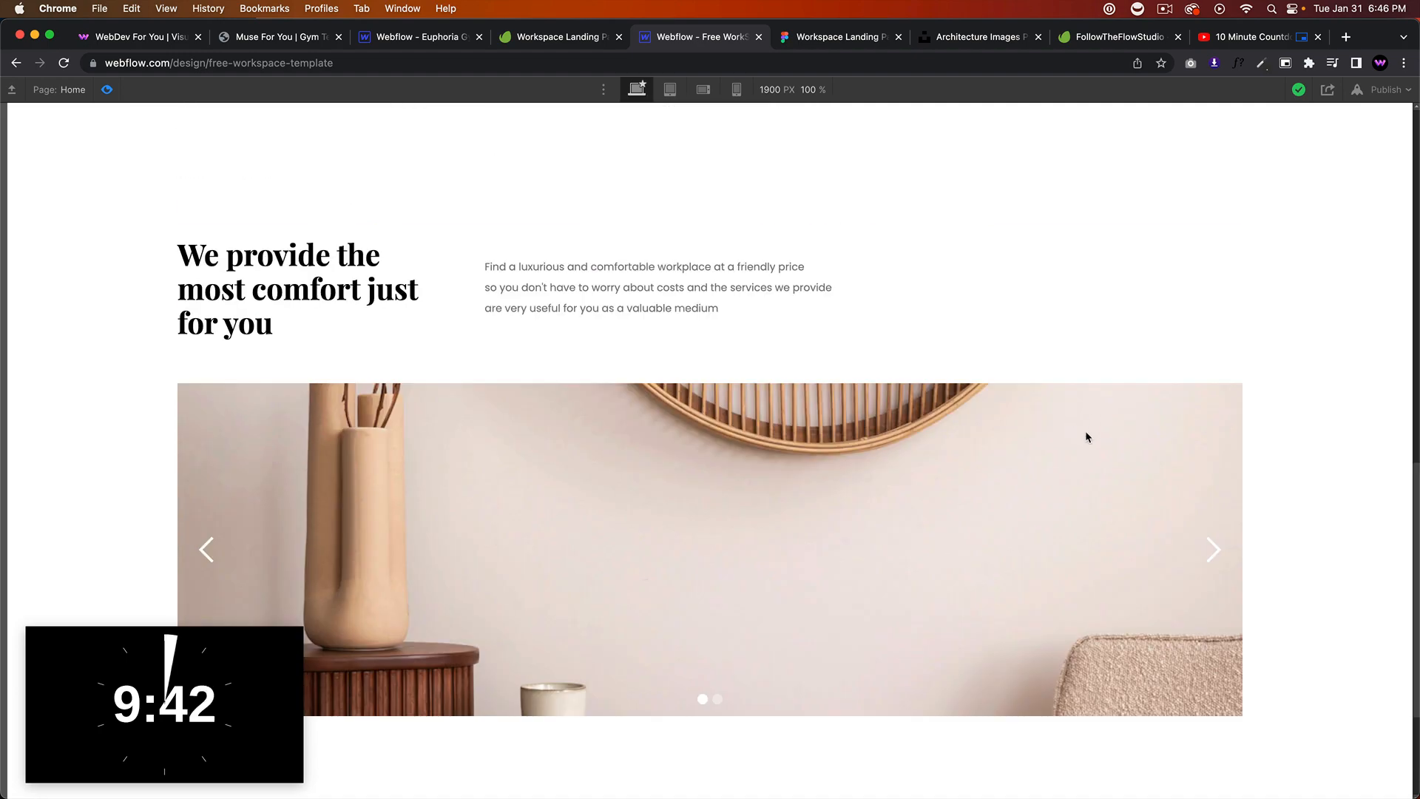
Step: Compare the Figma slider section with the Webflow preview, and examine the customer satisfaction section of the design
click(837, 37)
scroll(1043, 443, up, 10)
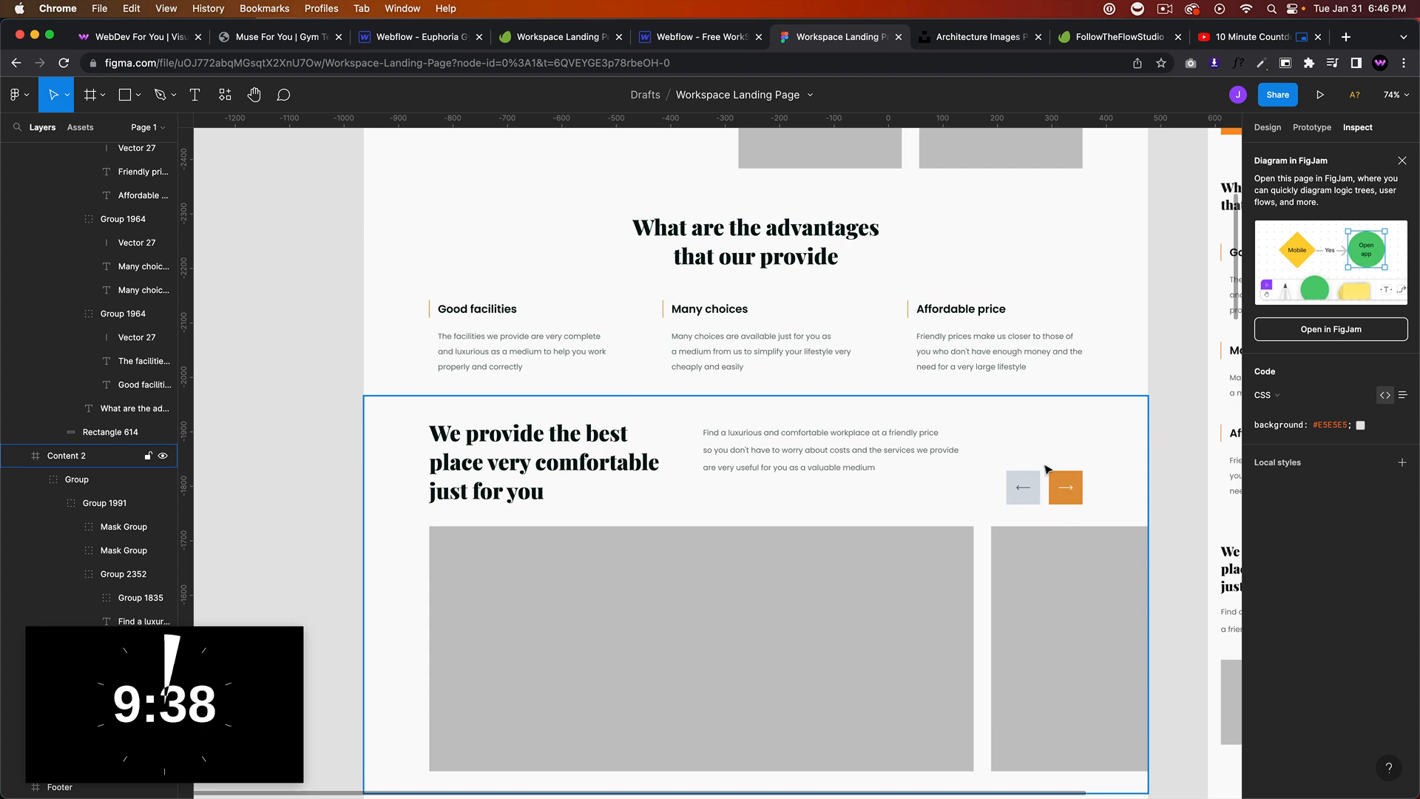
scroll(1065, 506, down, 3)
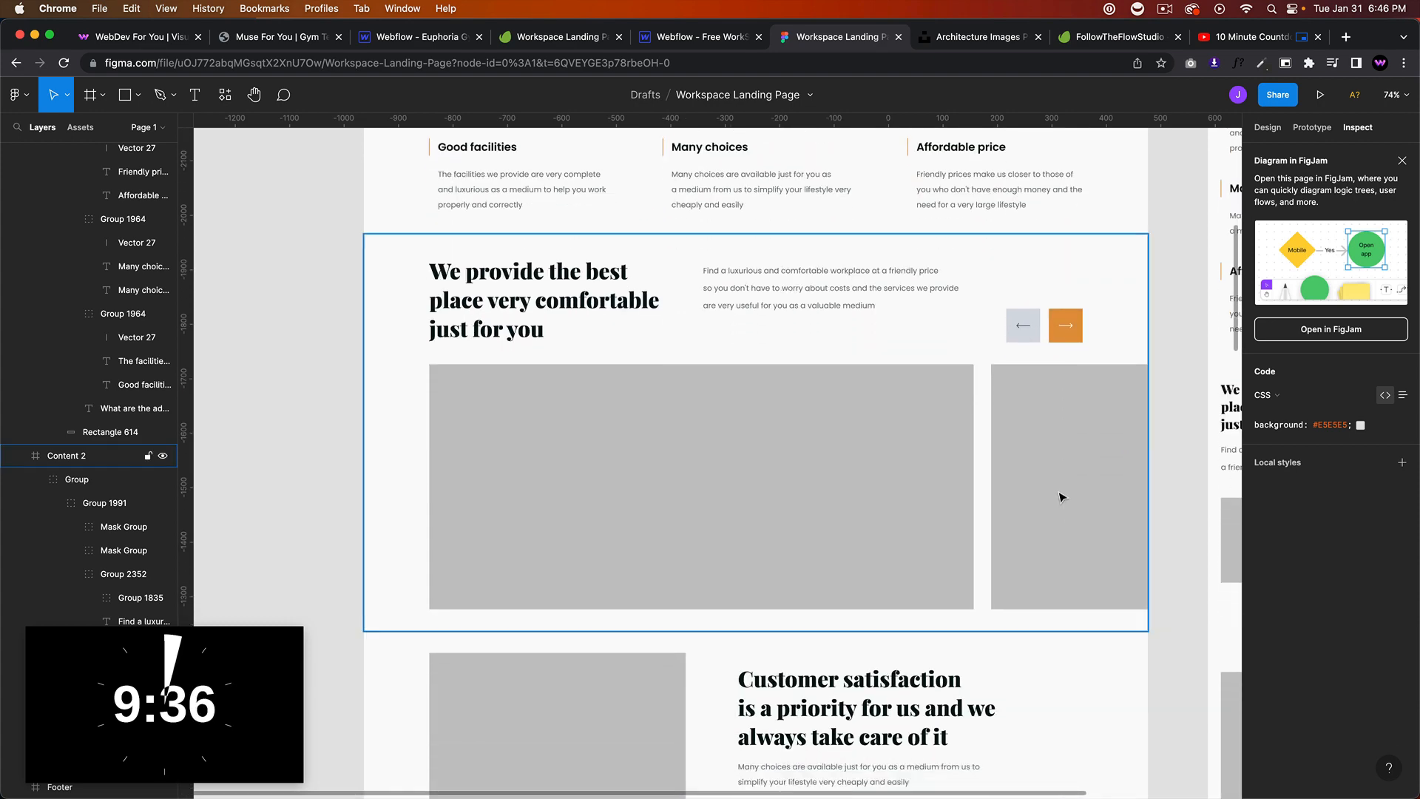
click(701, 37)
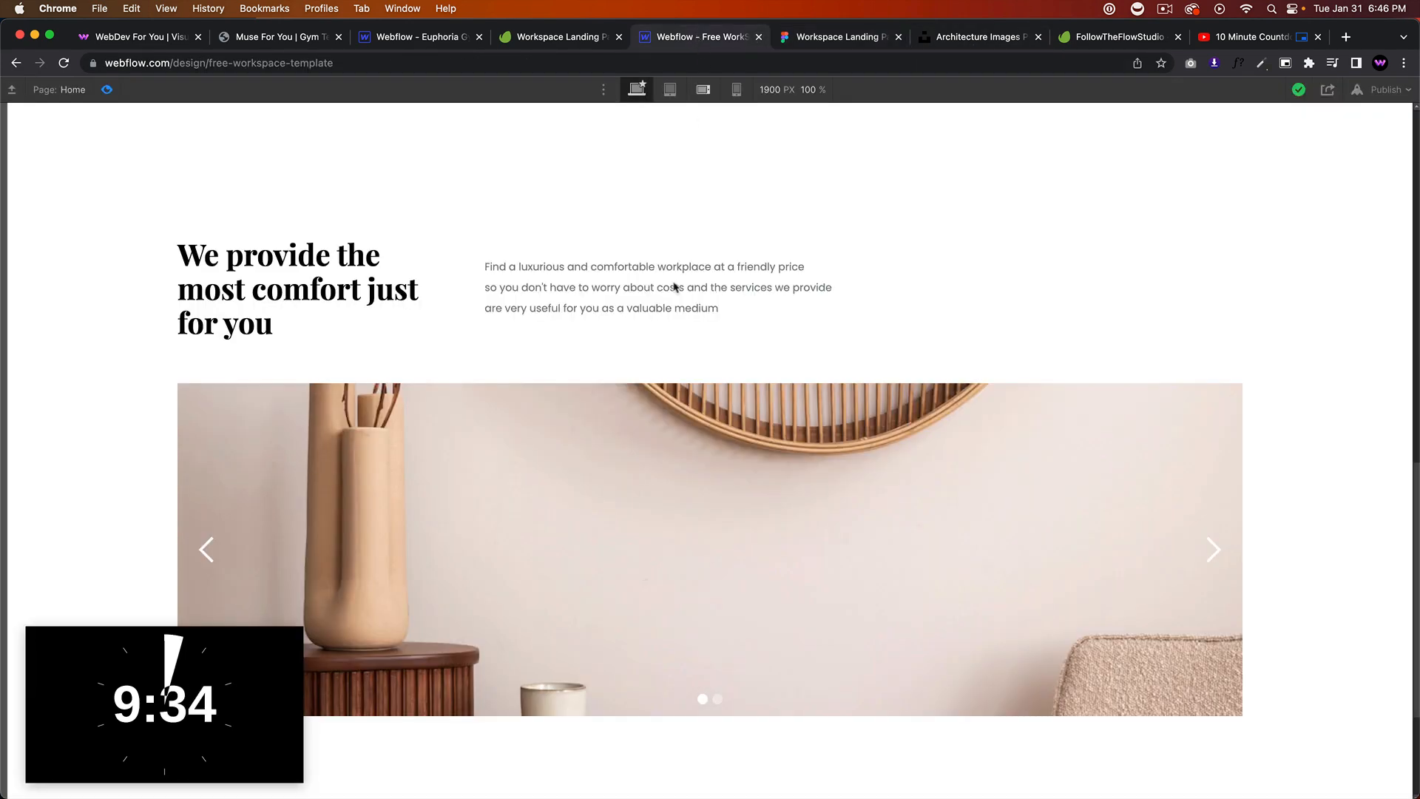
click(1210, 436)
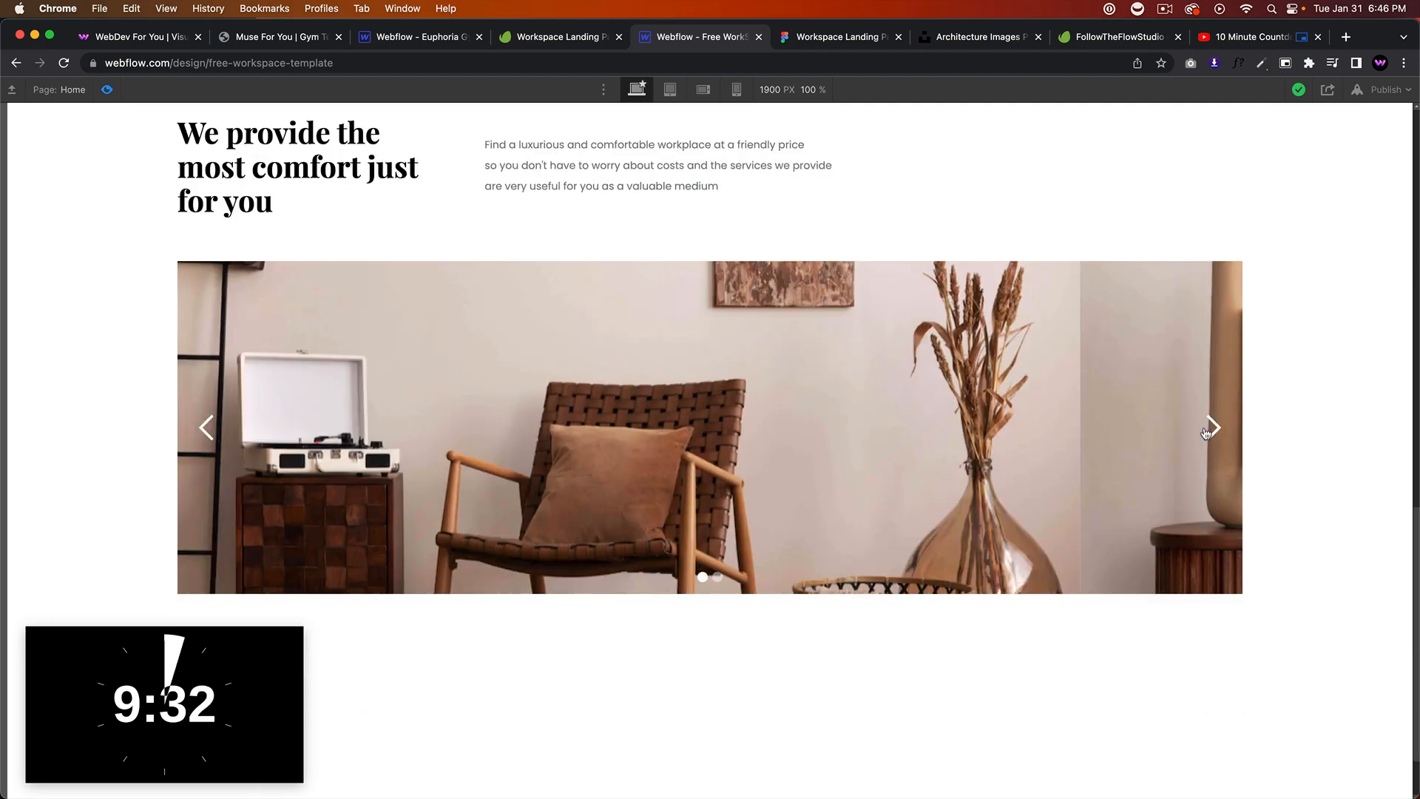
click(1210, 423)
click(816, 37)
scroll(745, 523, down, 3)
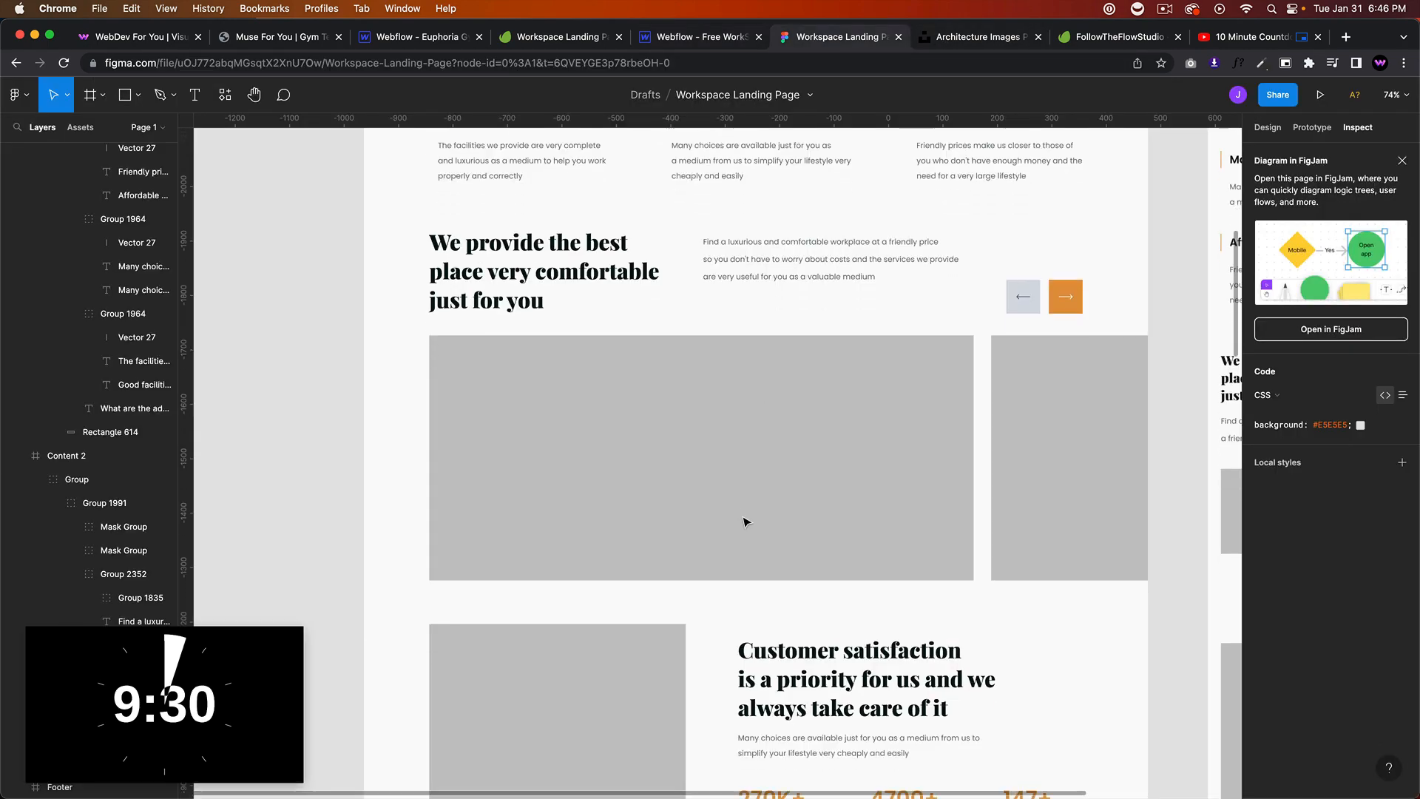
scroll(821, 580, down, 5)
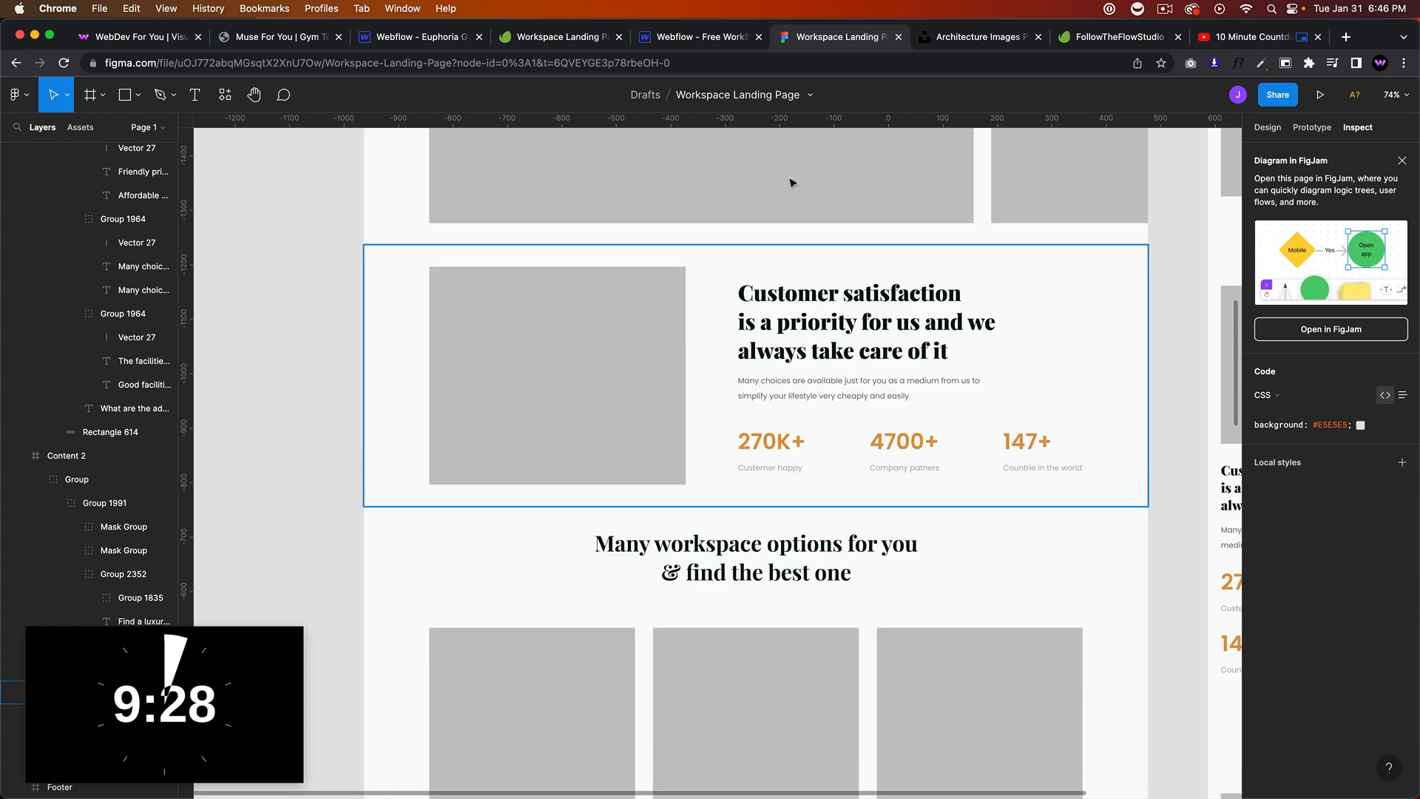
Step: Return to the Webflow project, leave preview mode, and collapse the slider-section branch in the element tree
click(695, 38)
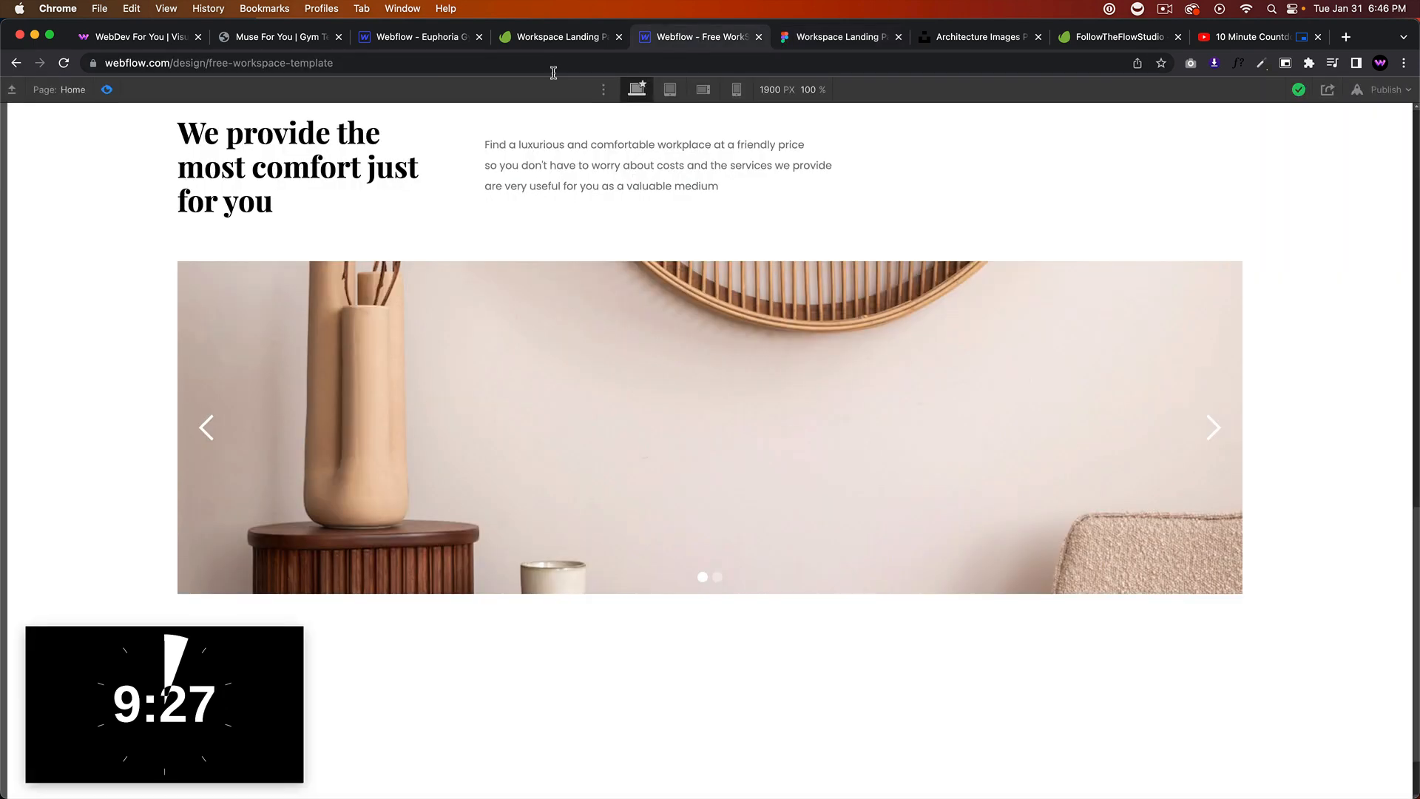
click(107, 89)
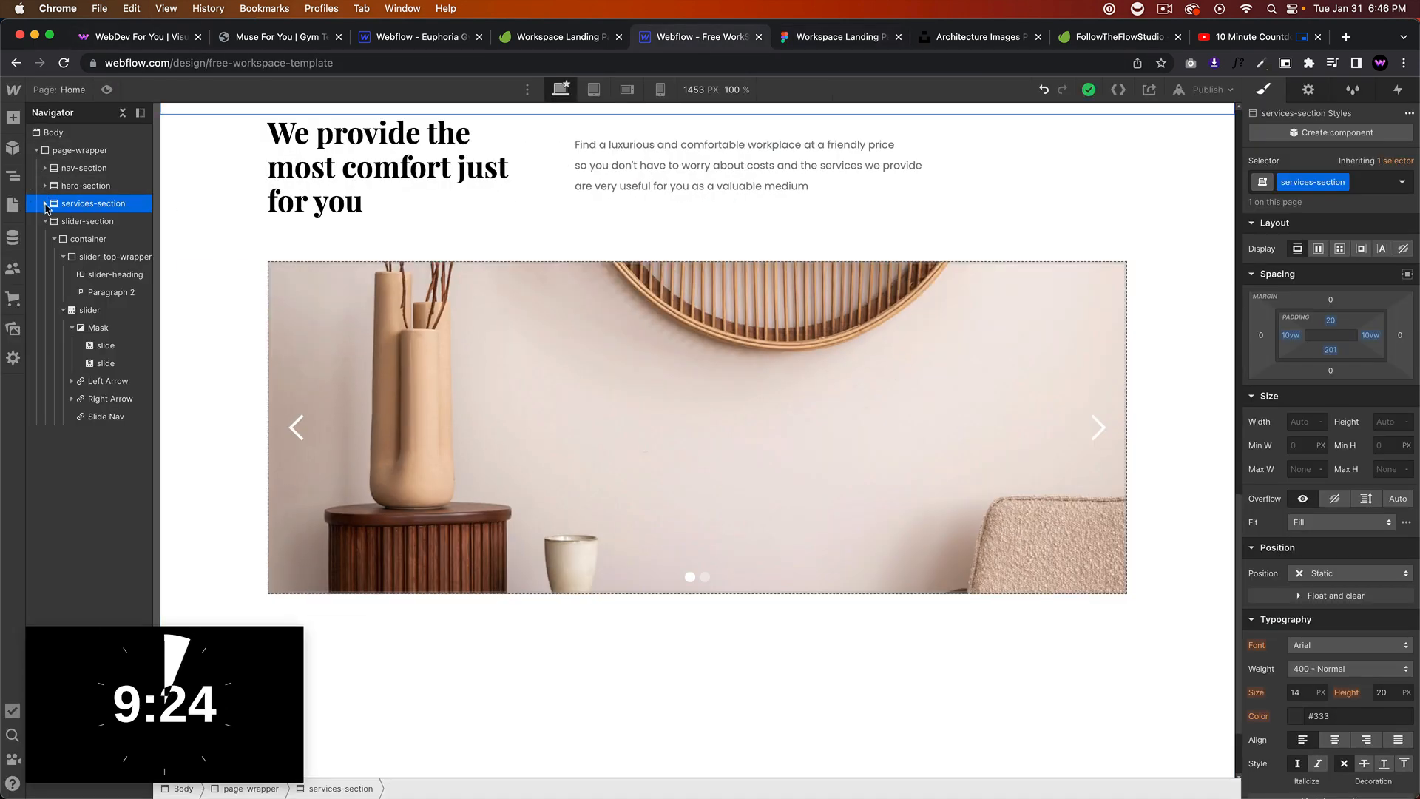
click(45, 204)
click(44, 204)
click(45, 221)
Step: Add a Section element inside page-wrapper and give it the new class customer-section
click(85, 149)
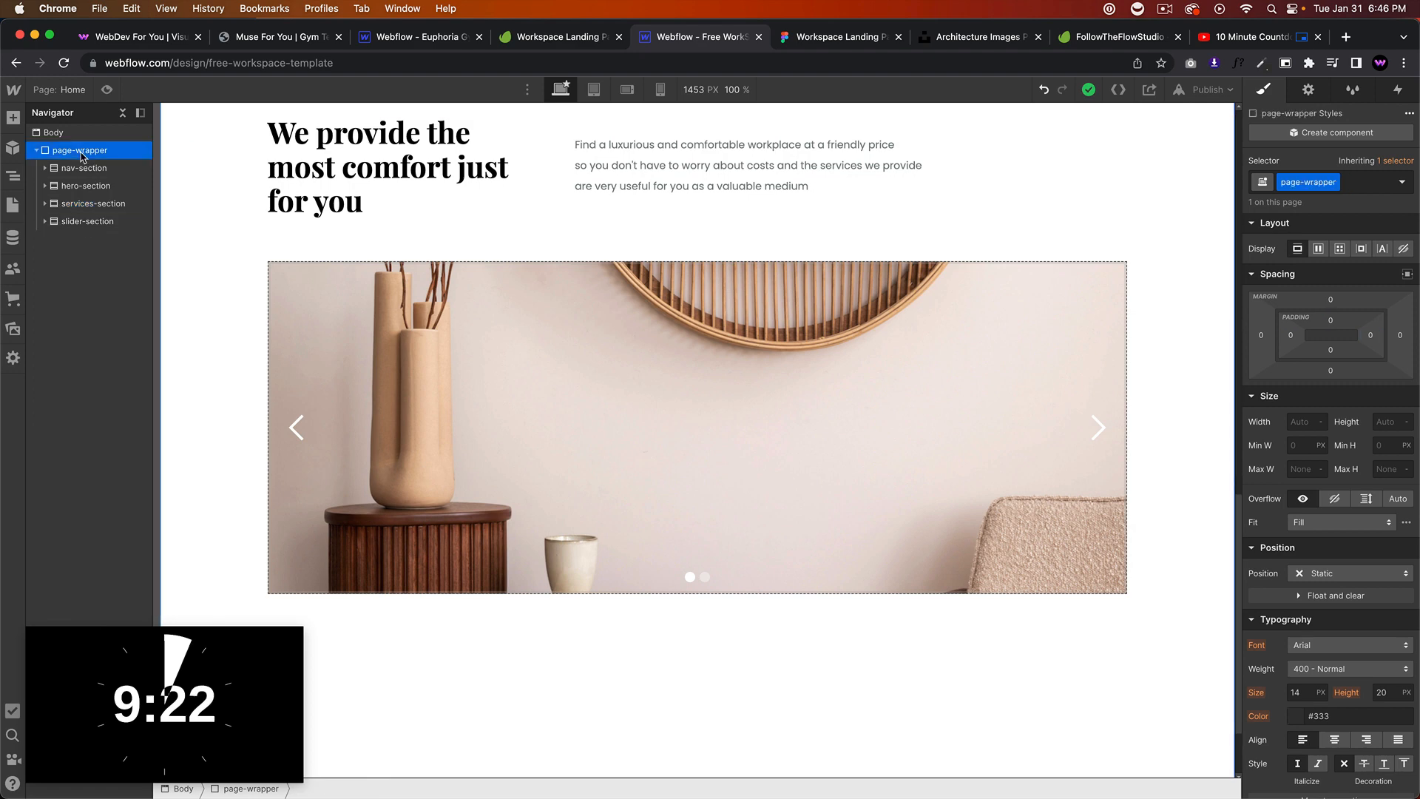
key(super+k)
text(section)
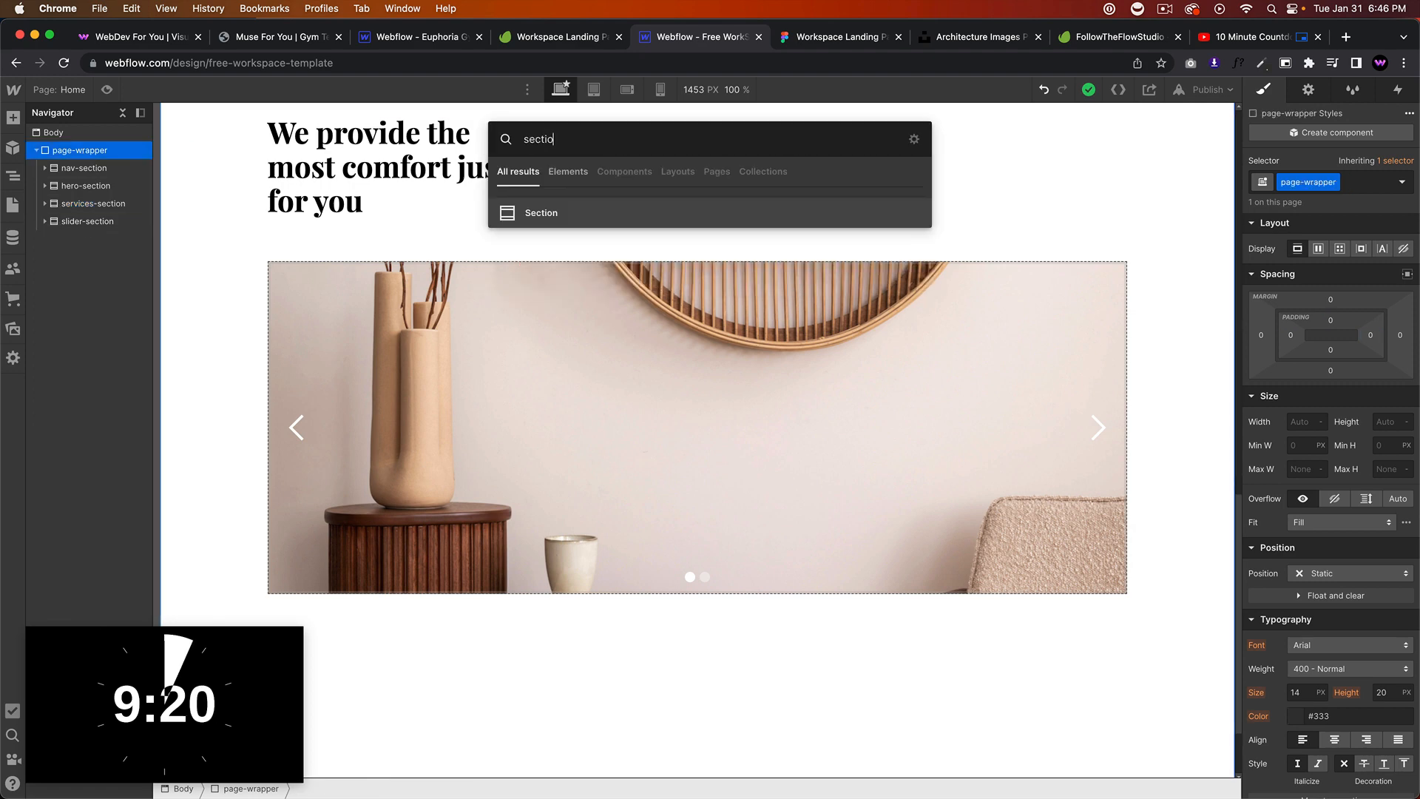
key(Return)
key(super+Return)
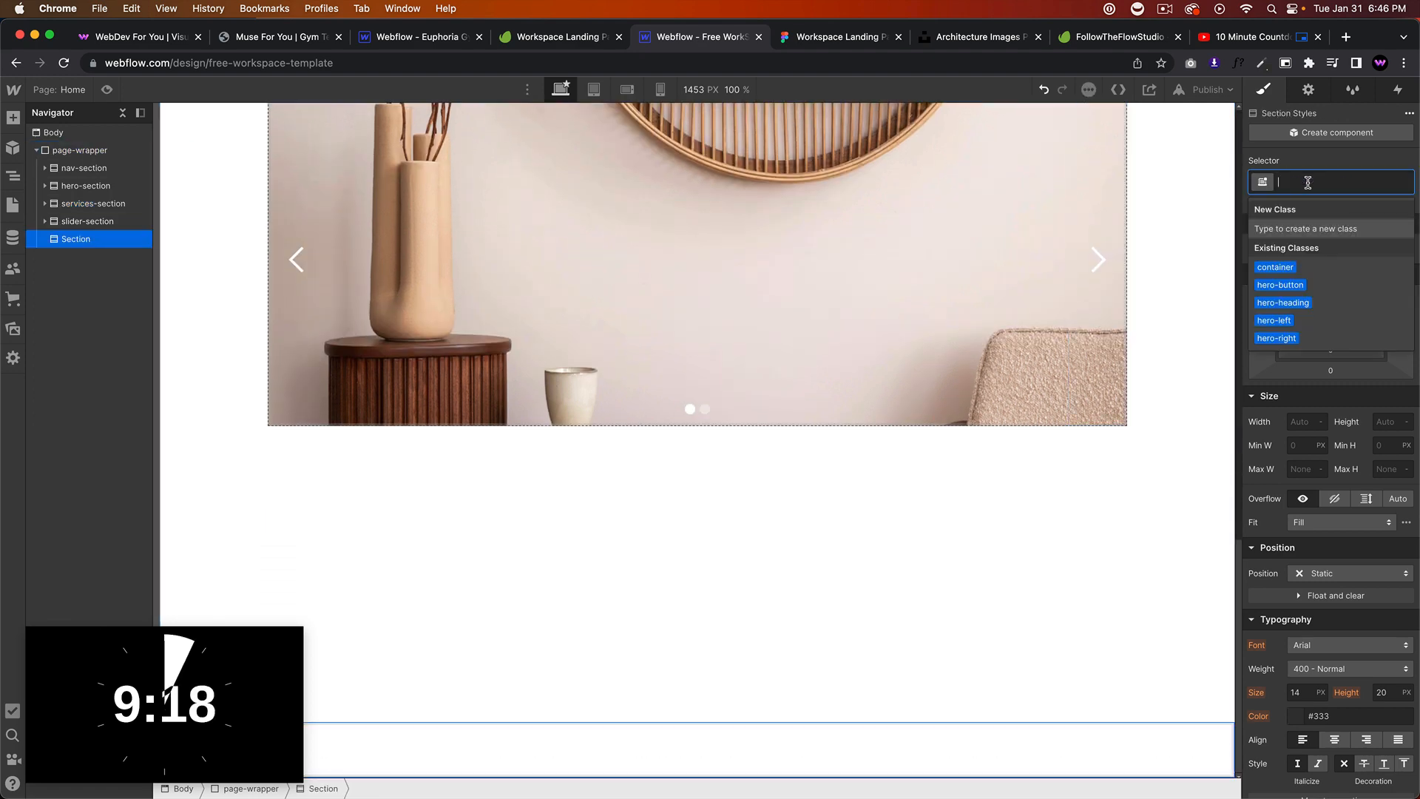
text(customer-section)
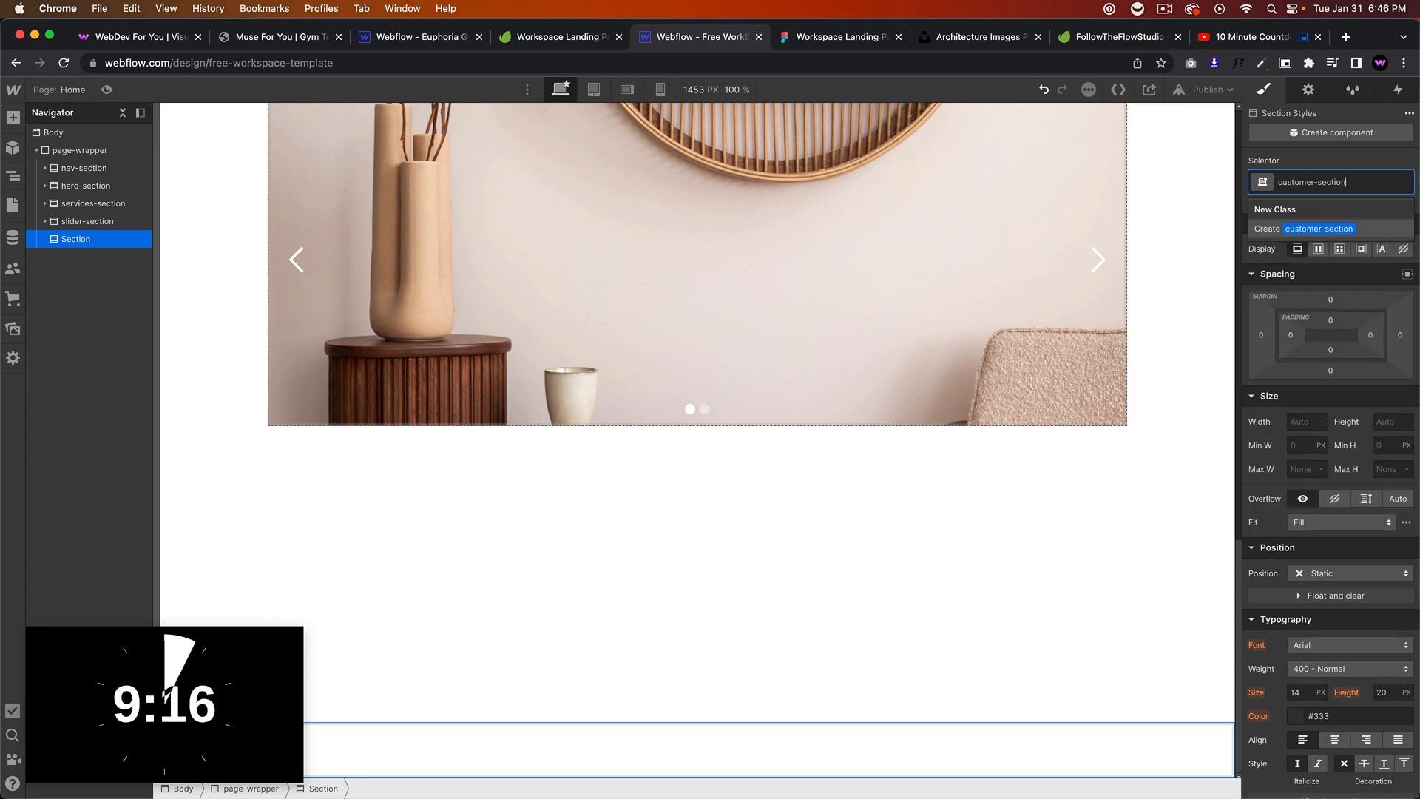
key(Return)
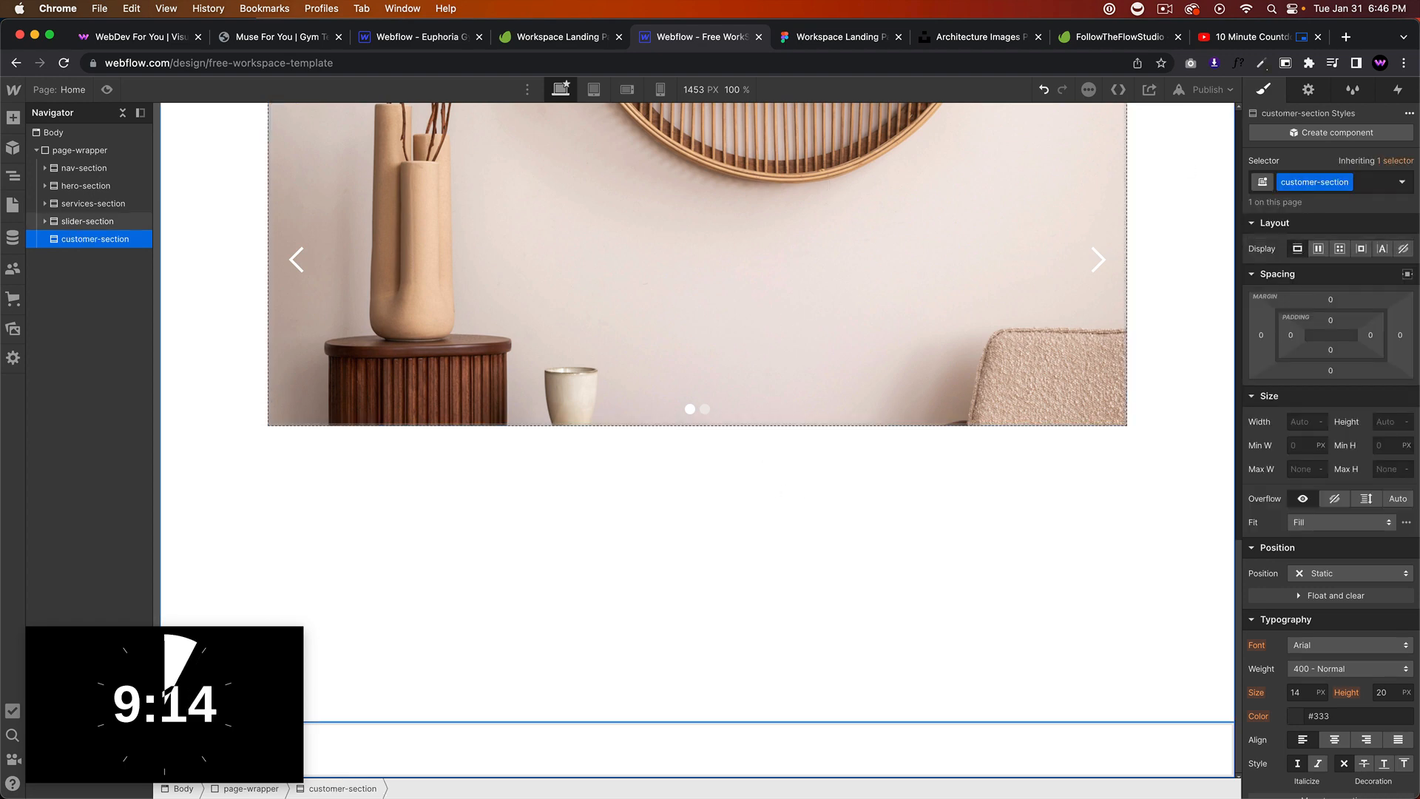
Step: Add a Div Block inside customer-section and assign it the existing class container
key(super+e)
text(div)
key(Return)
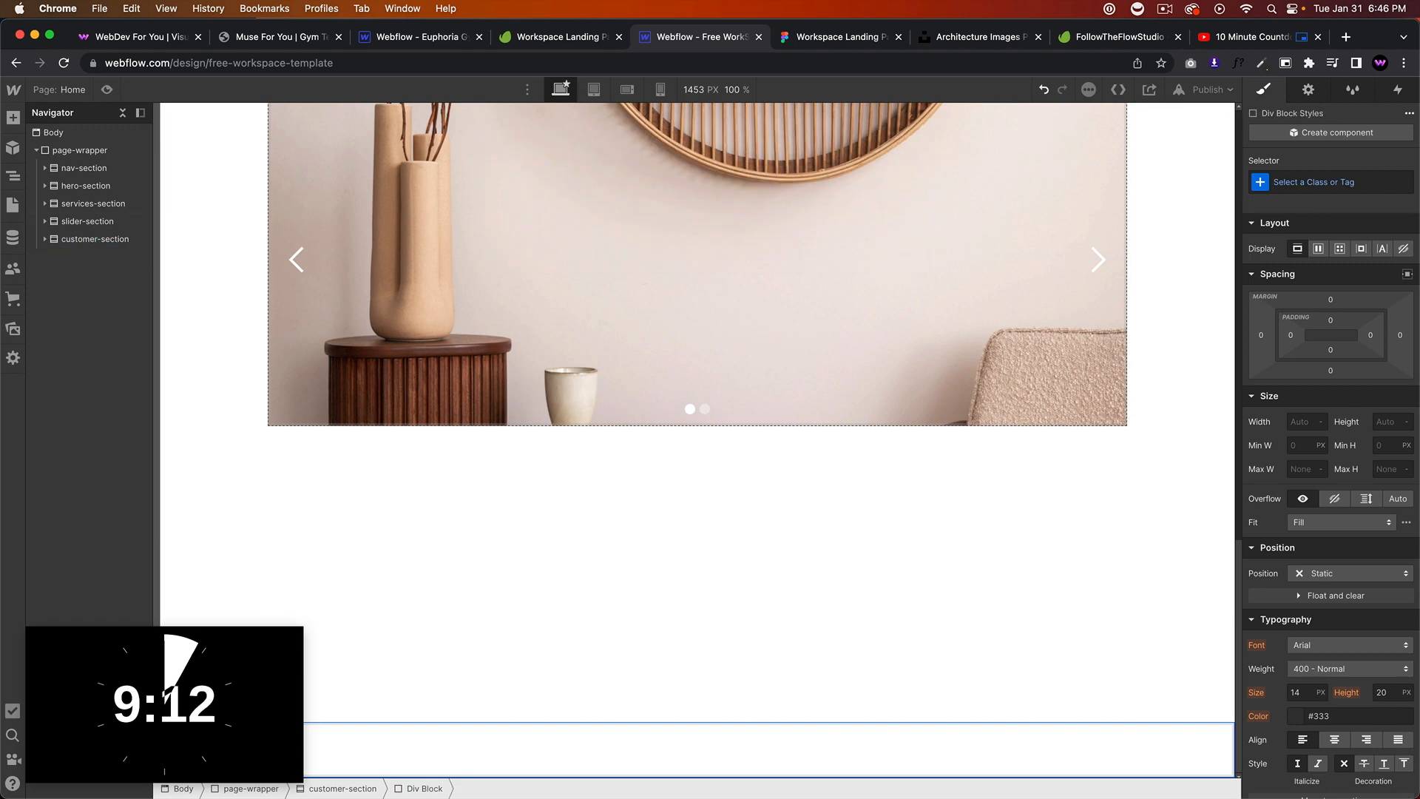
click(1348, 182)
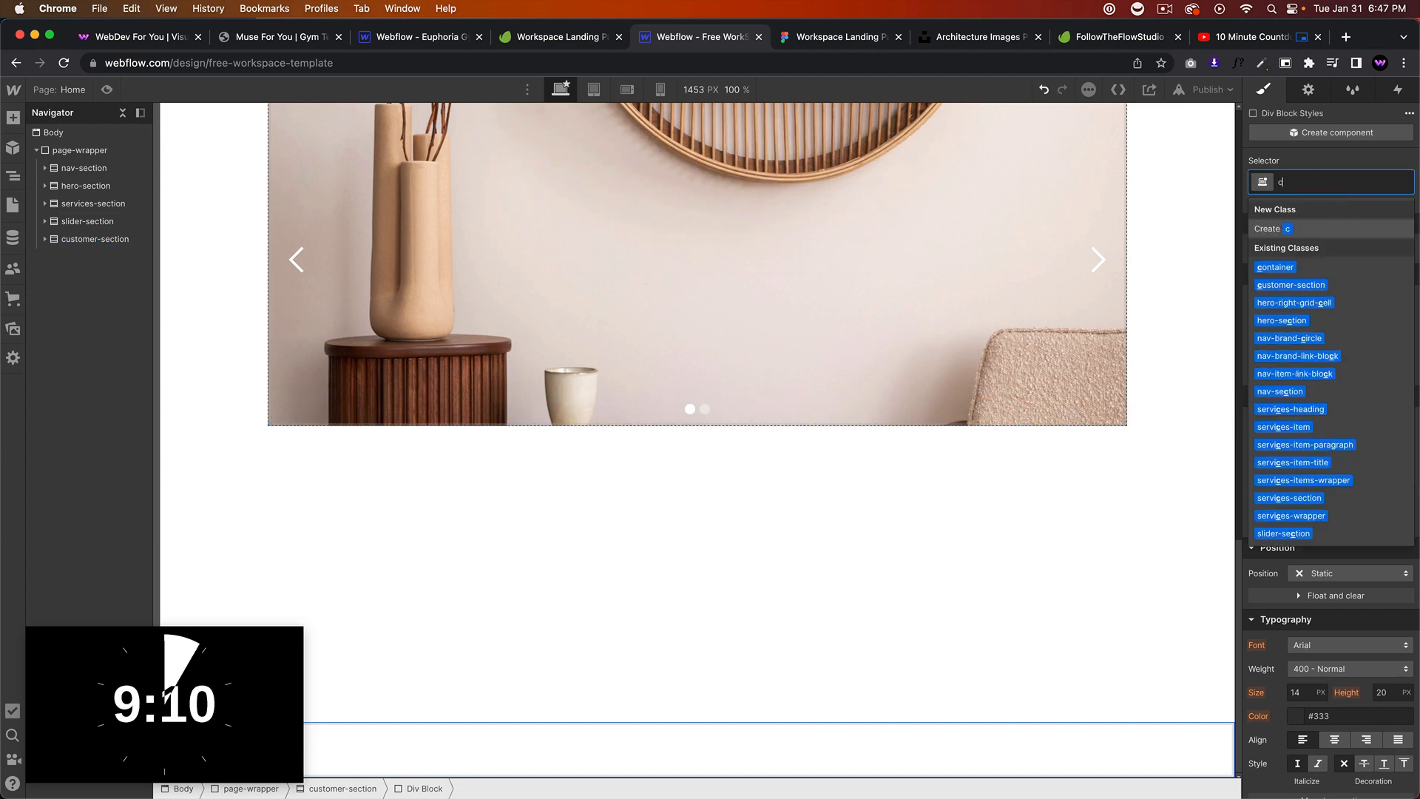
text(container)
key(Return)
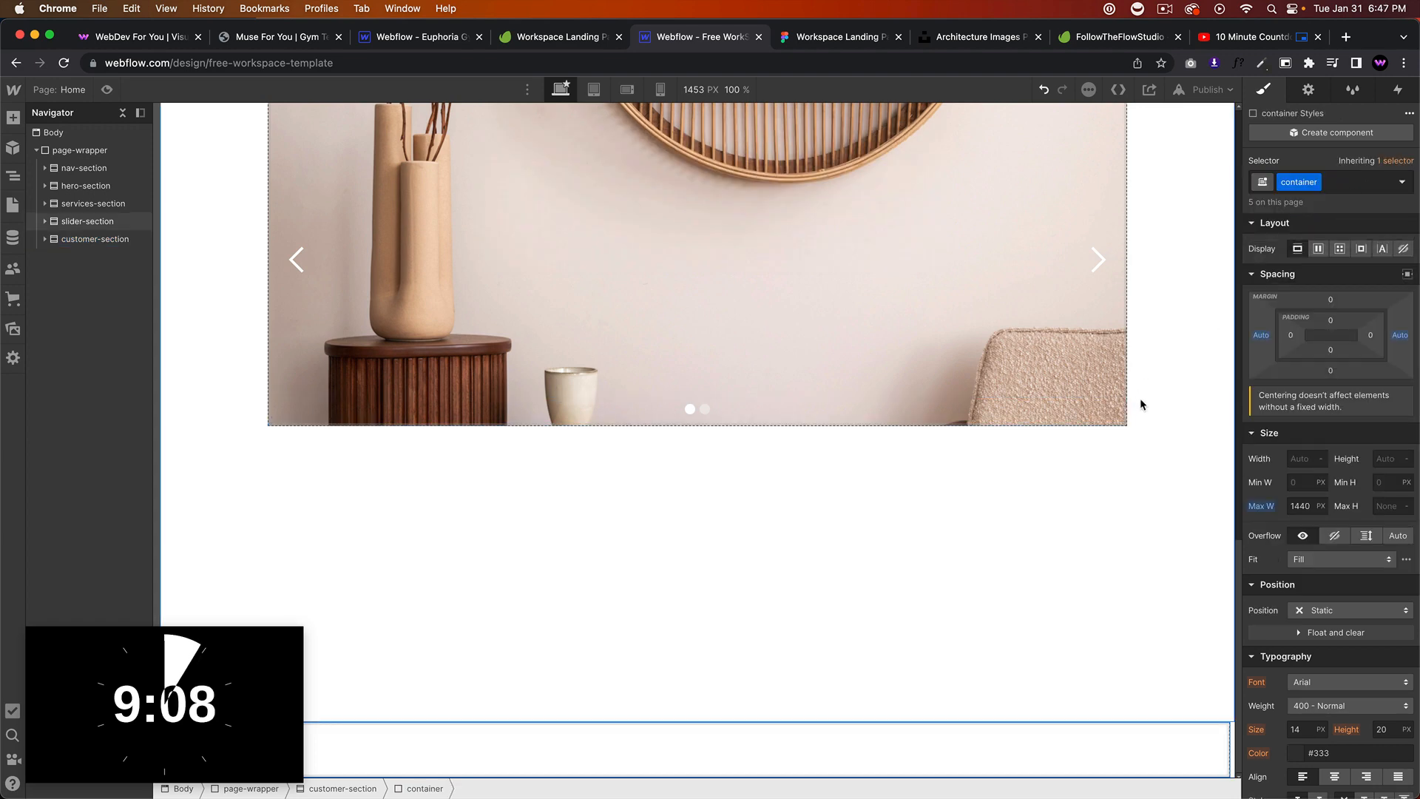
Step: Set customer-section's left and right padding to 10vw each
click(45, 242)
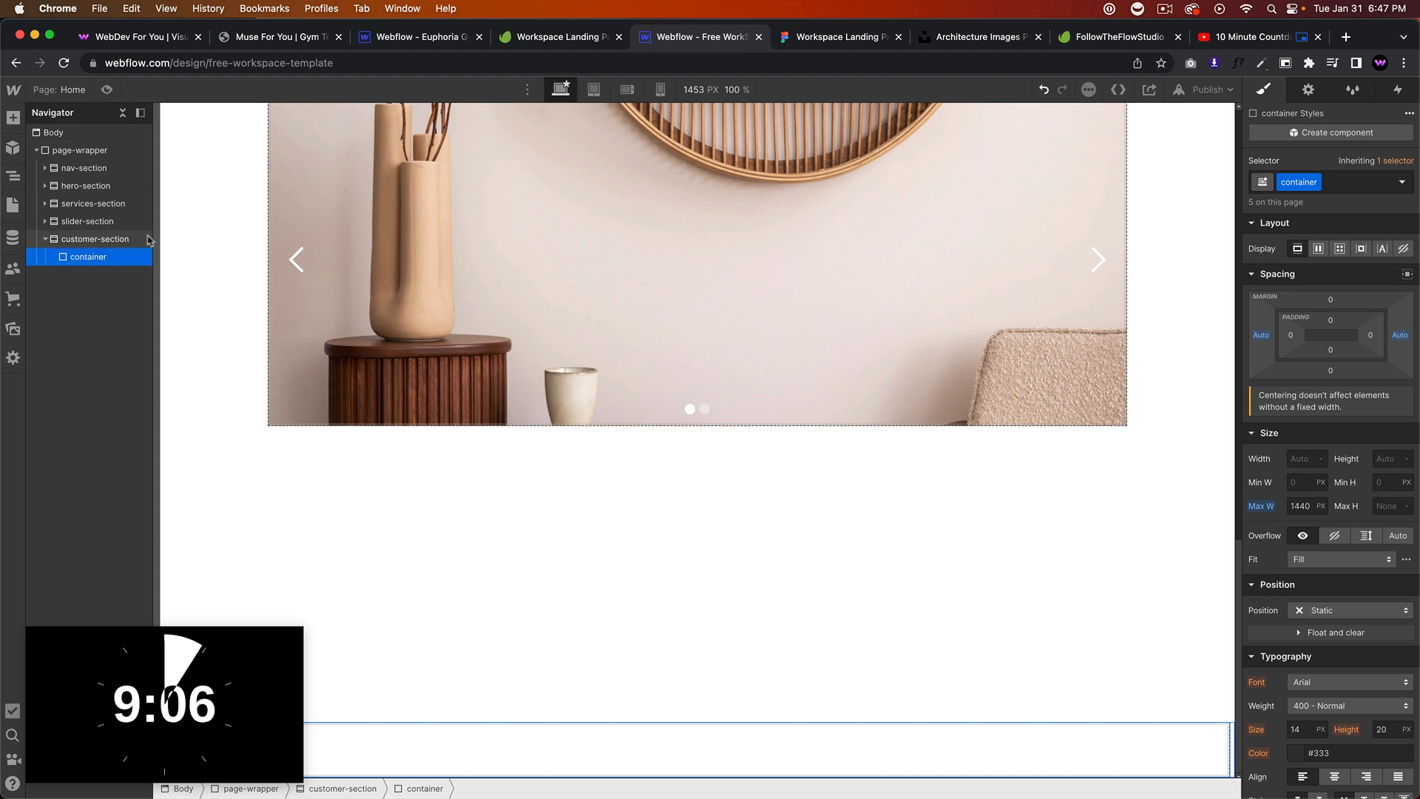
click(1292, 336)
text(10vw)
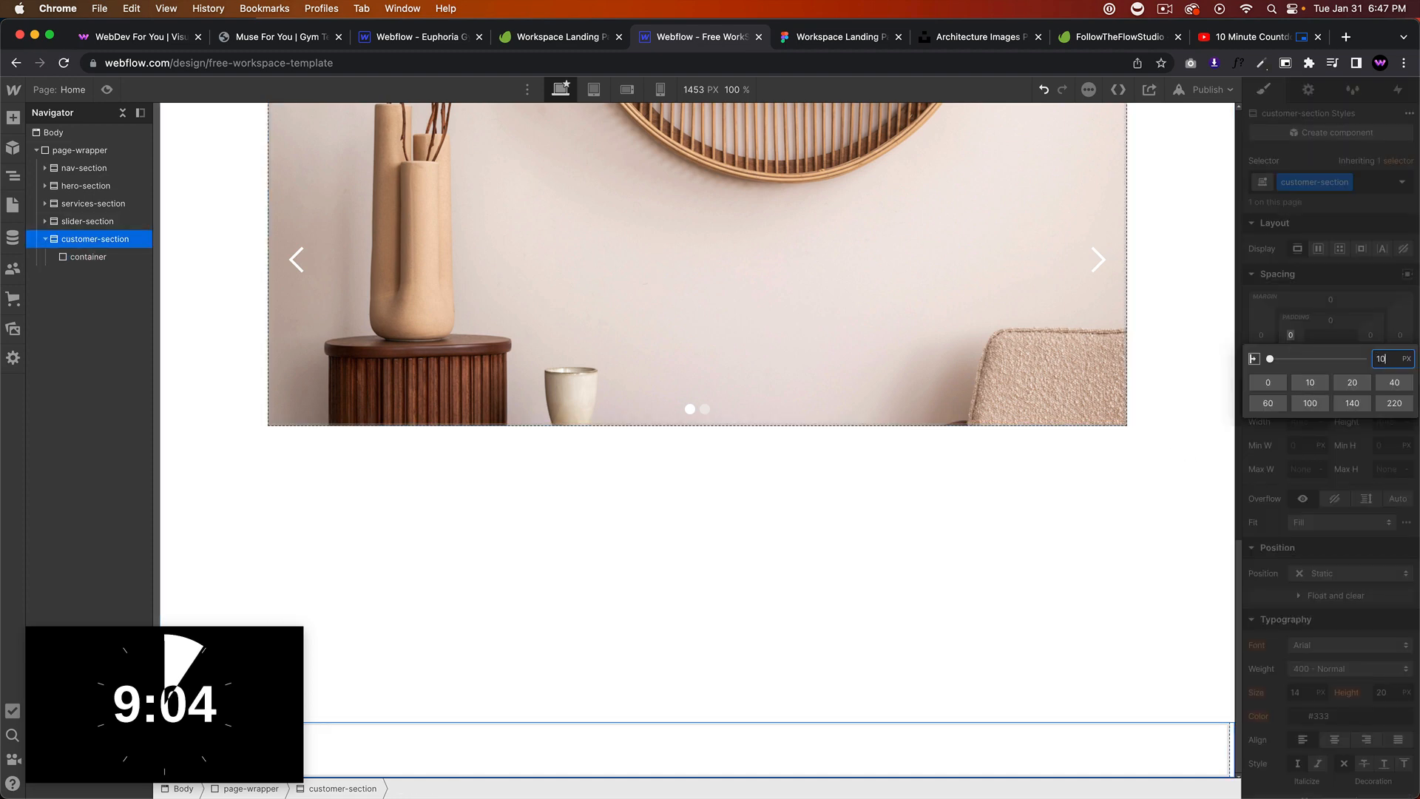
key(Return)
click(1370, 337)
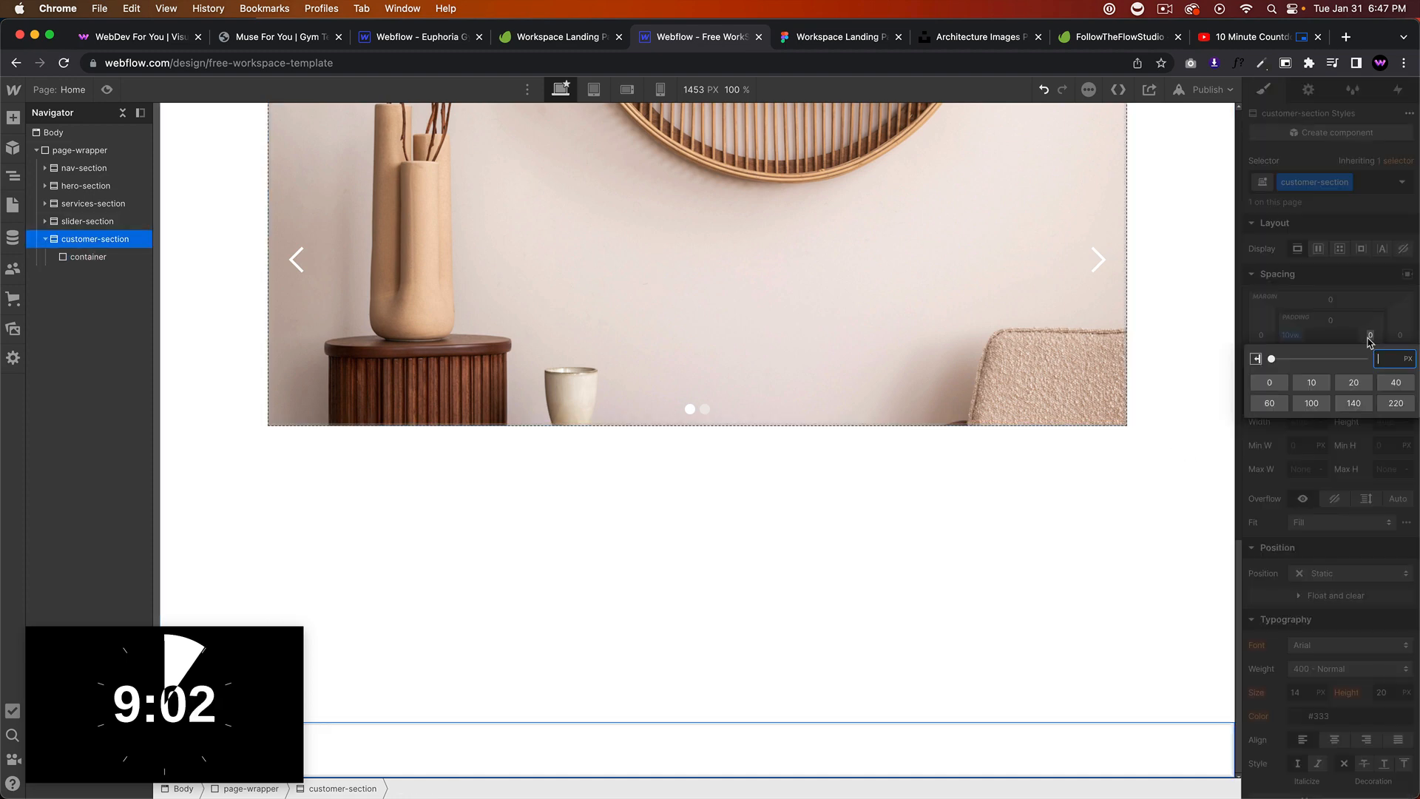
text(10vw)
key(Return)
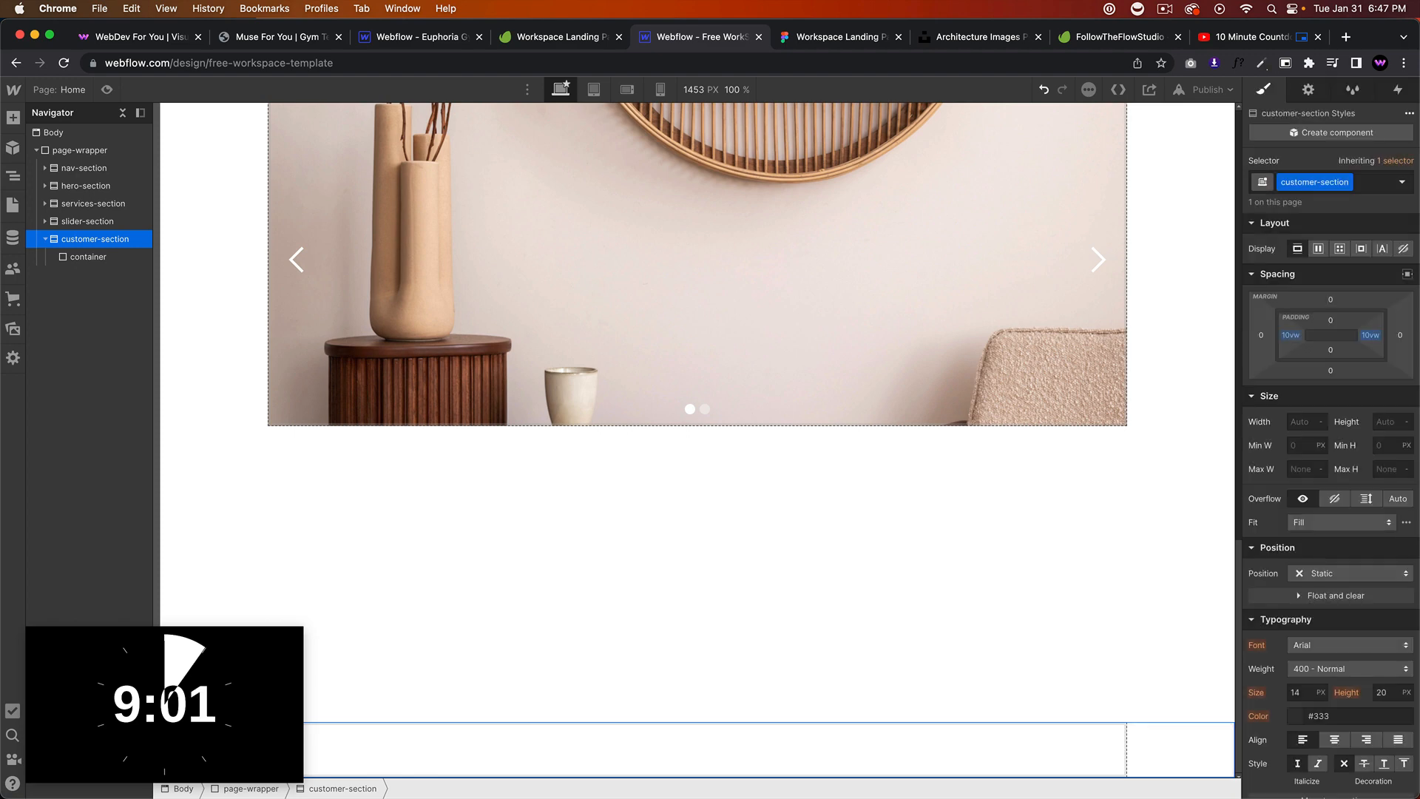
Step: Set customer-section's bottom padding to 300 px
click(1330, 350)
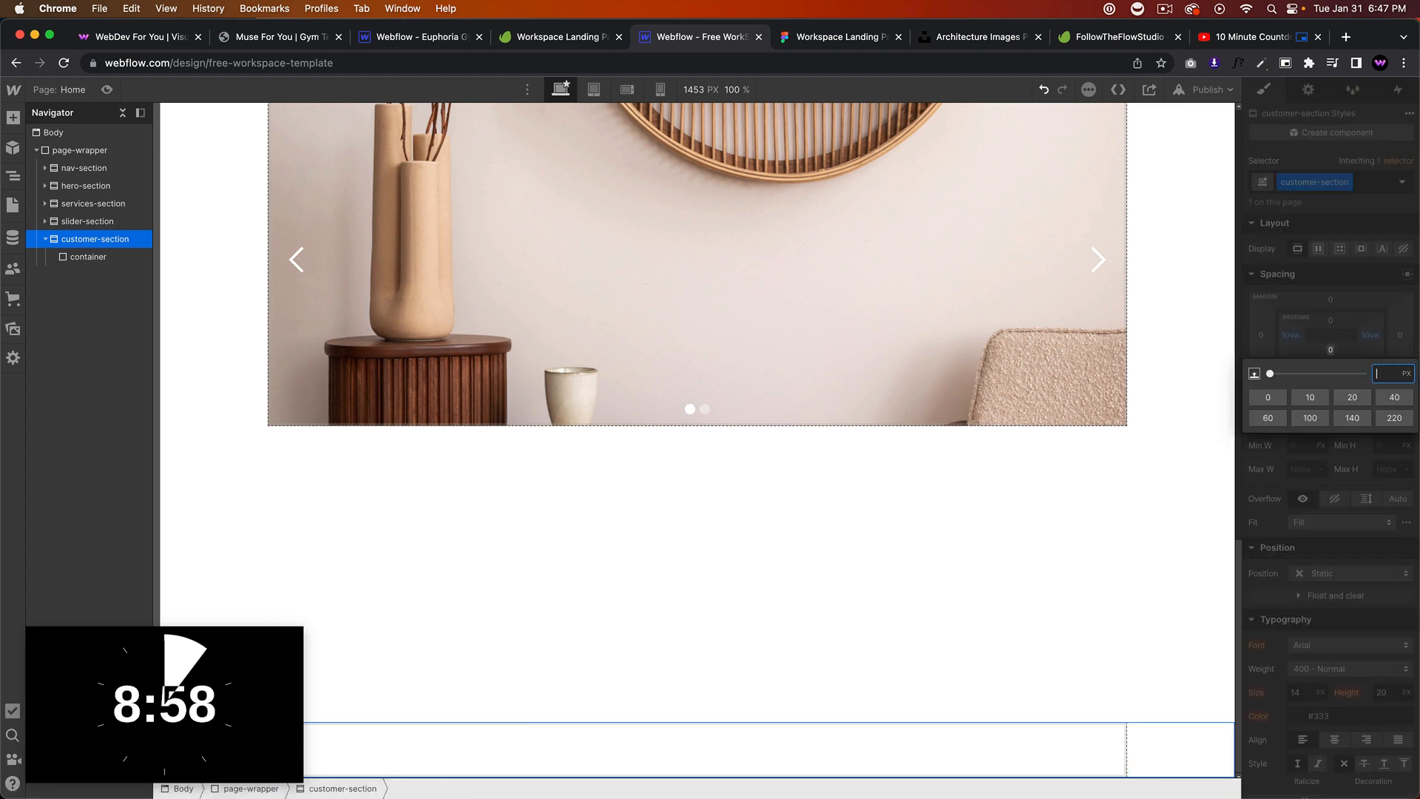
text(300)
key(Return)
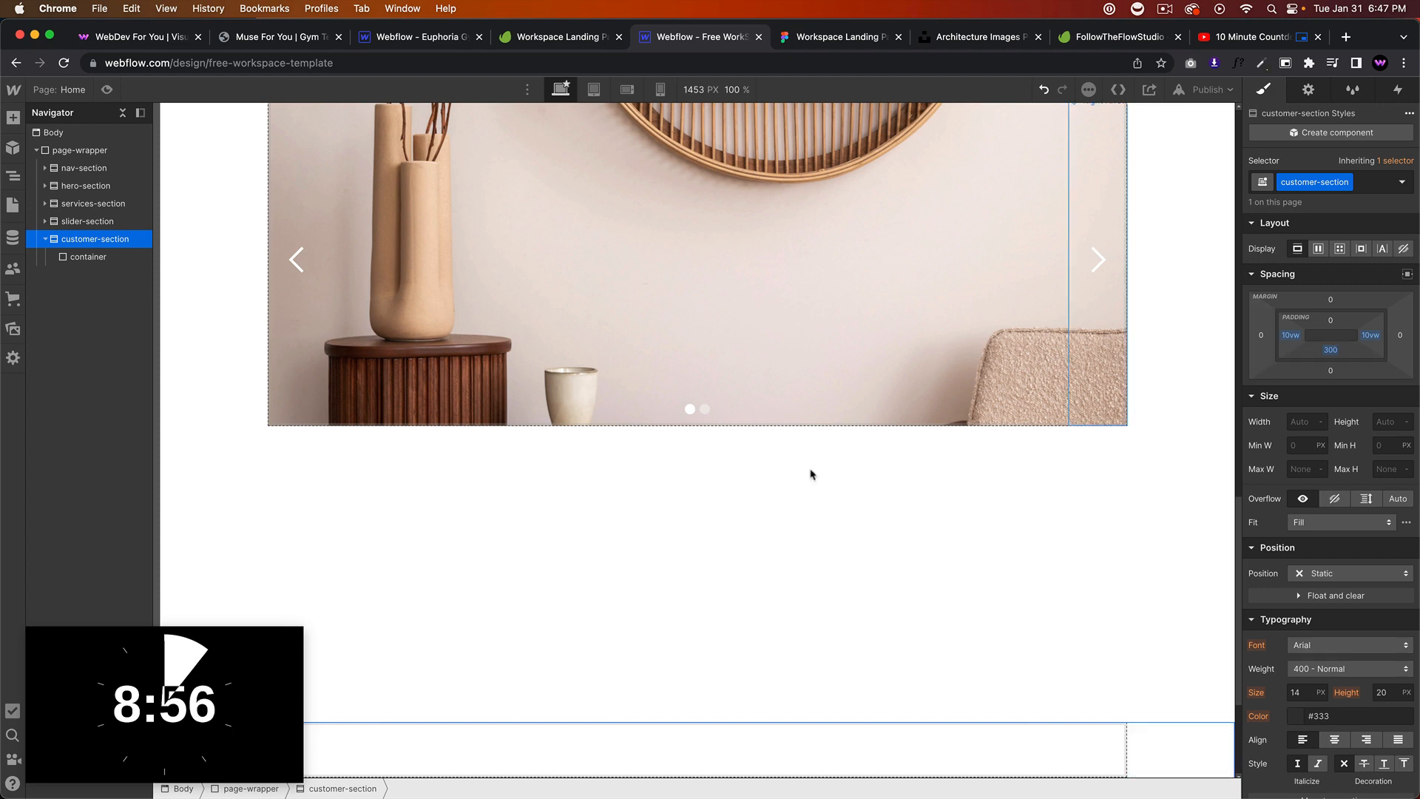
scroll(808, 473, down, 3)
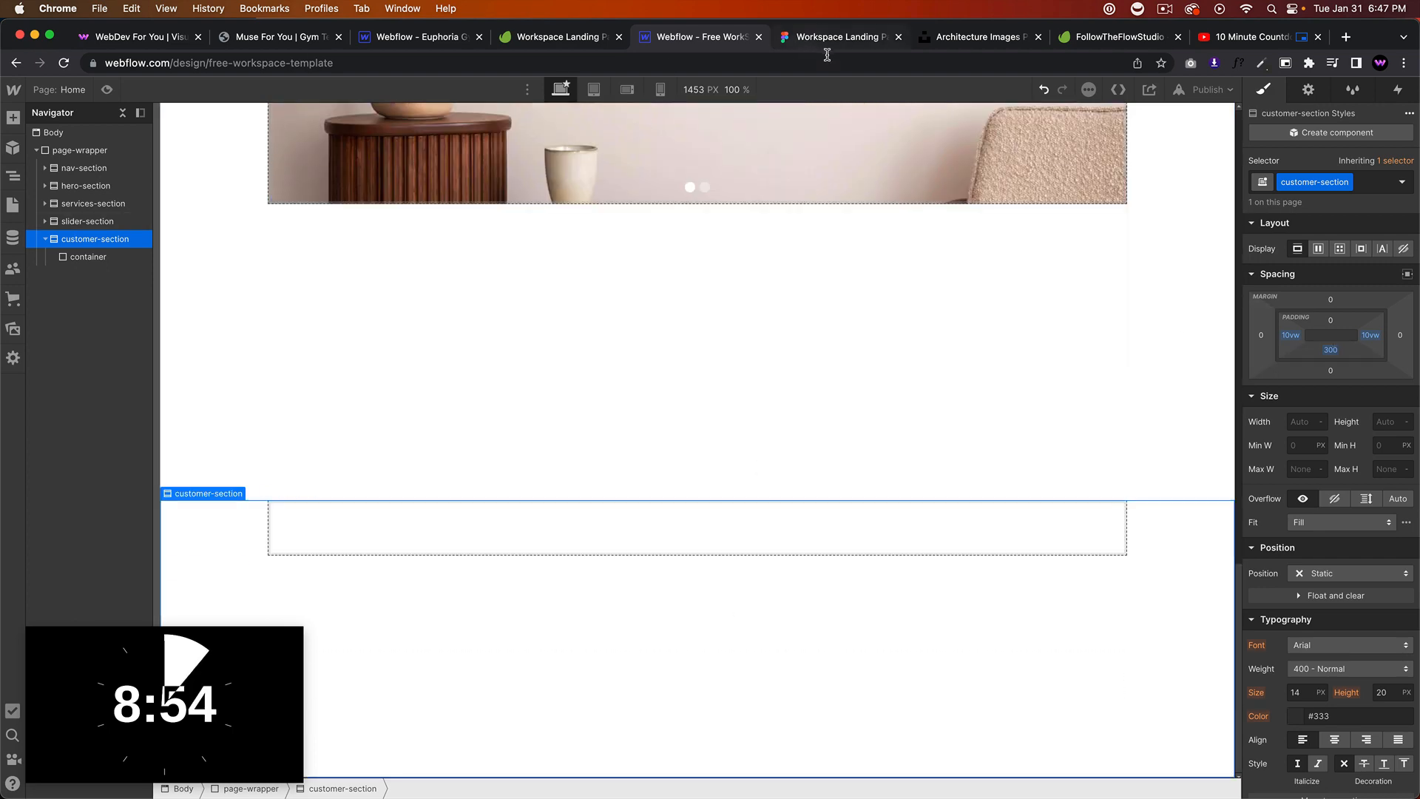
Step: Check the Figma customer satisfaction layout, and add a Div Block with the new class customer-image-wrapper inside customer-section's container in Webflow
click(715, 525)
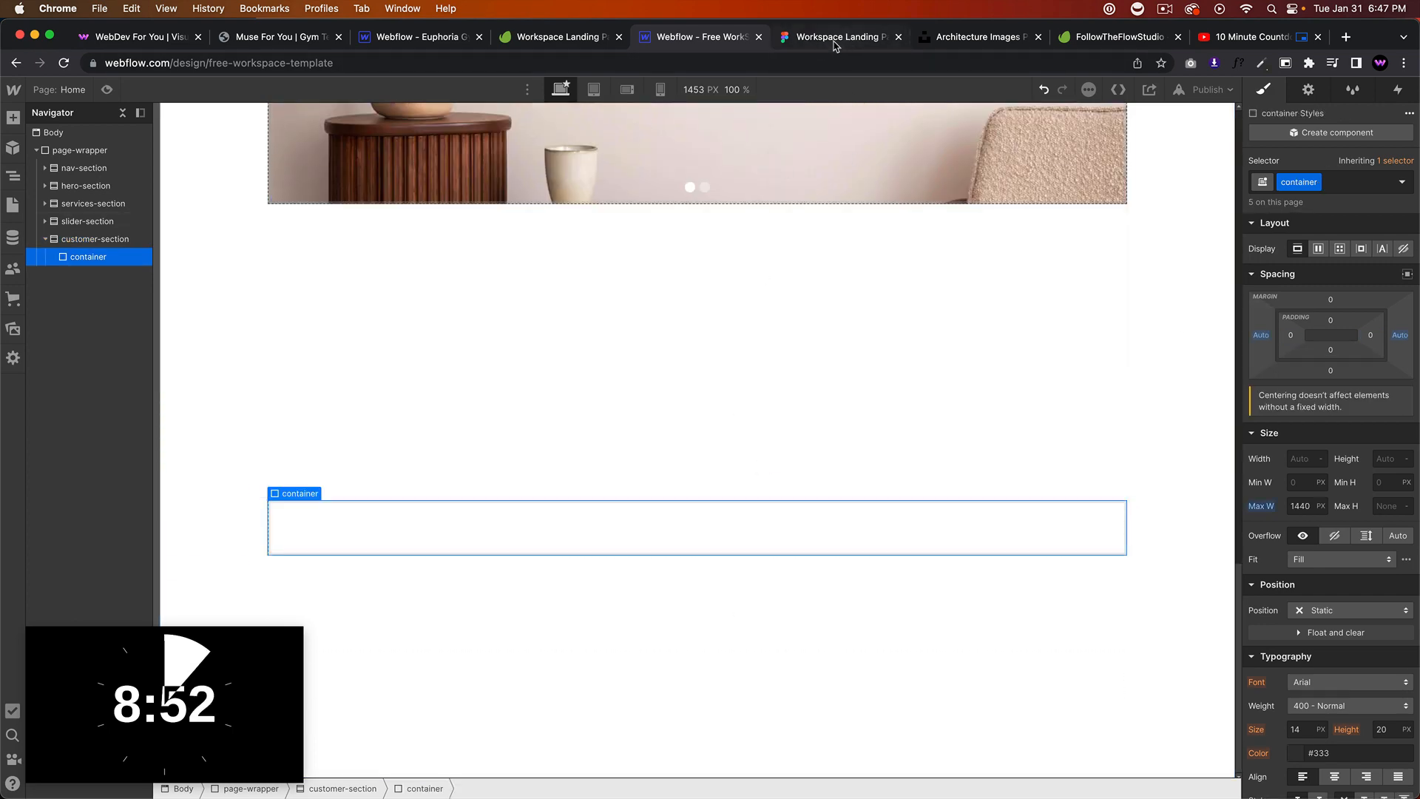
click(792, 43)
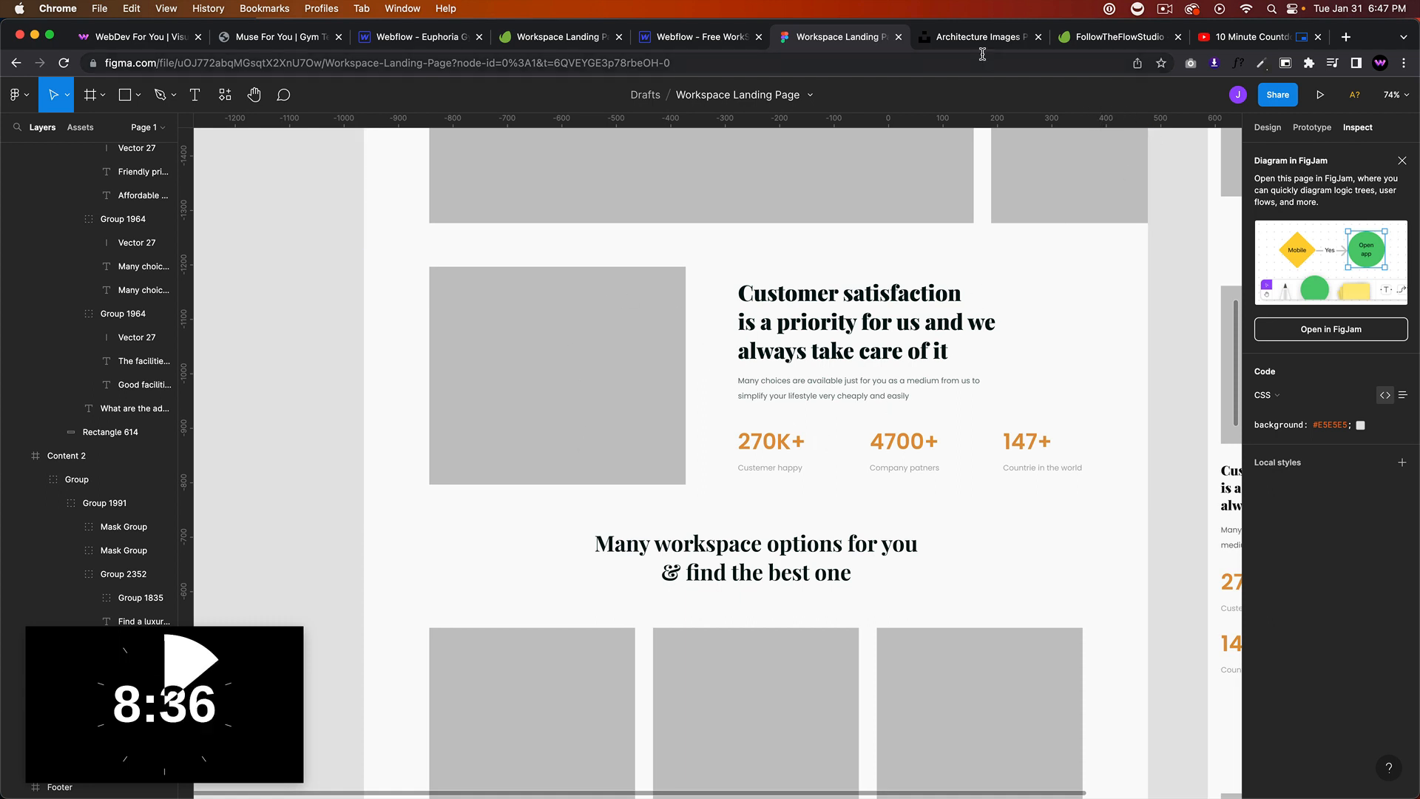
click(703, 36)
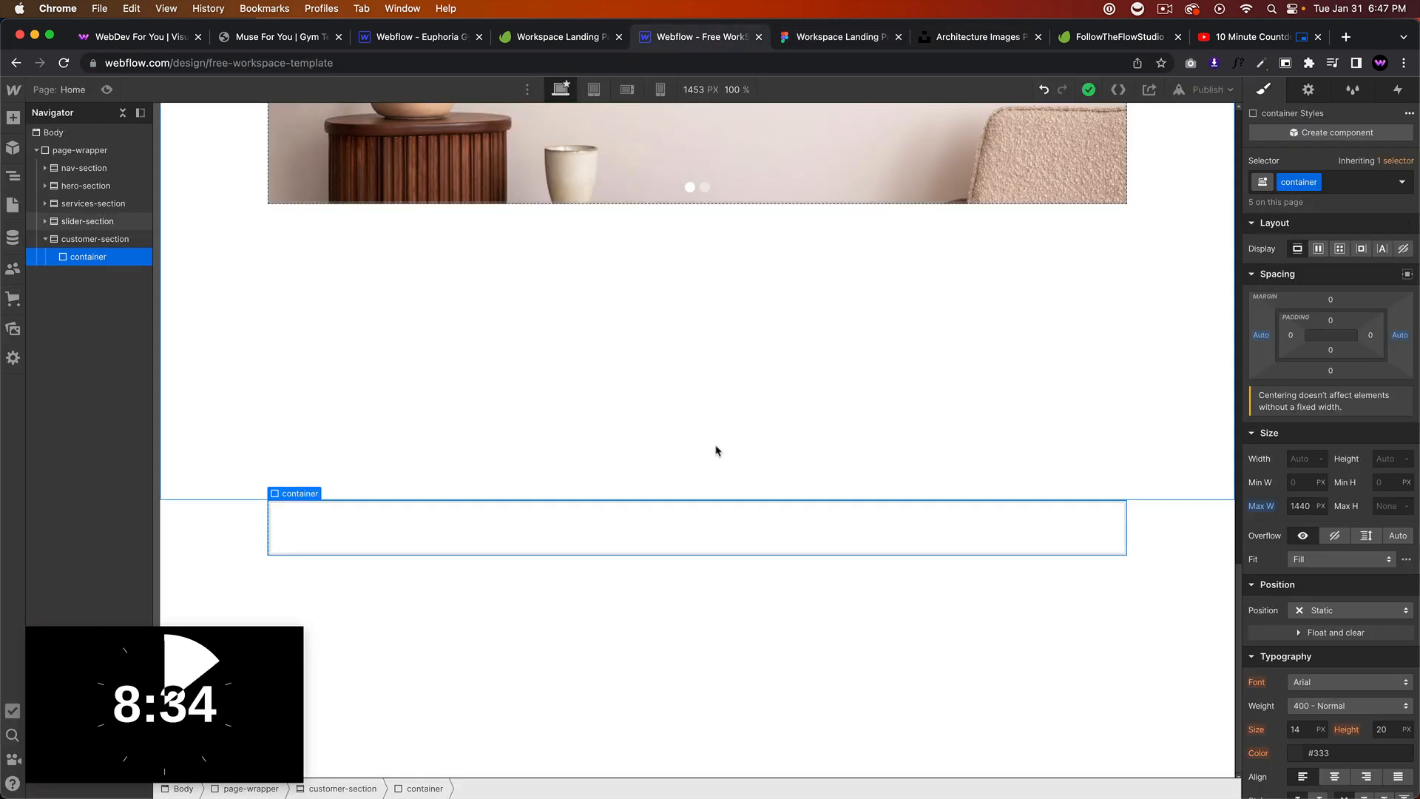
key(super+e)
text(div)
key(Return)
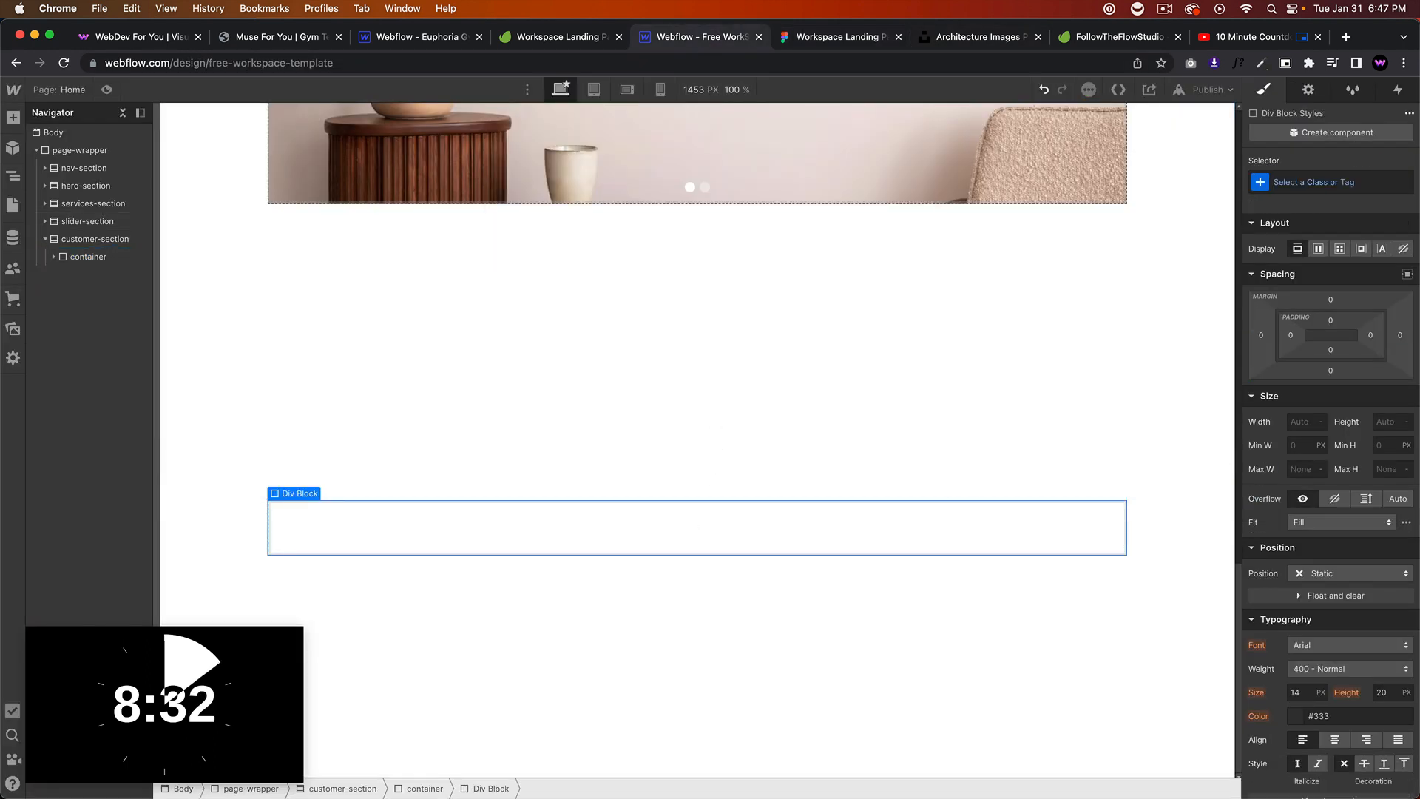
key(super+Return)
text(c)
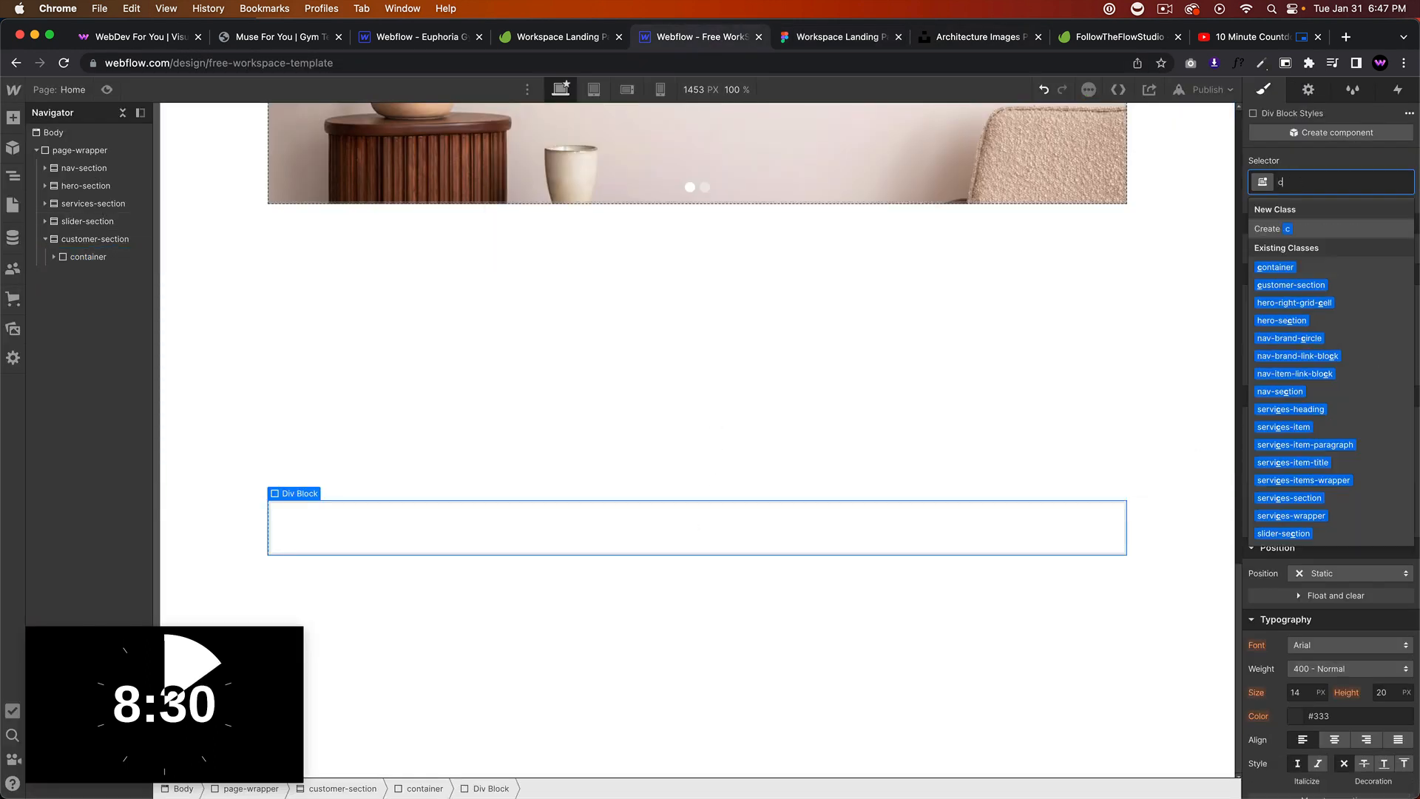
text(ustomer-image-wrapper)
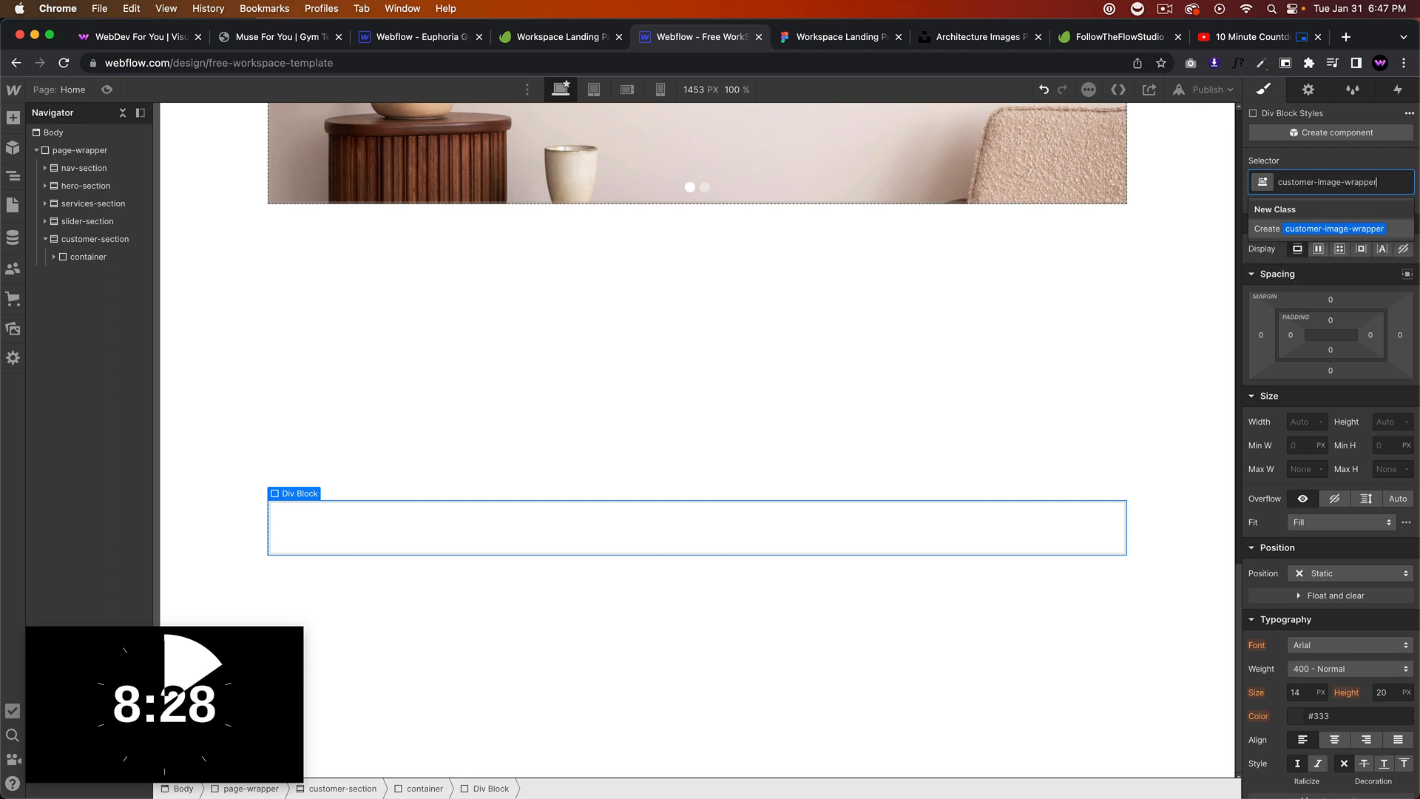
key(Return)
Step: Set customer-image-wrapper's width to 30% and expand the container branch in the element tree
click(1302, 422)
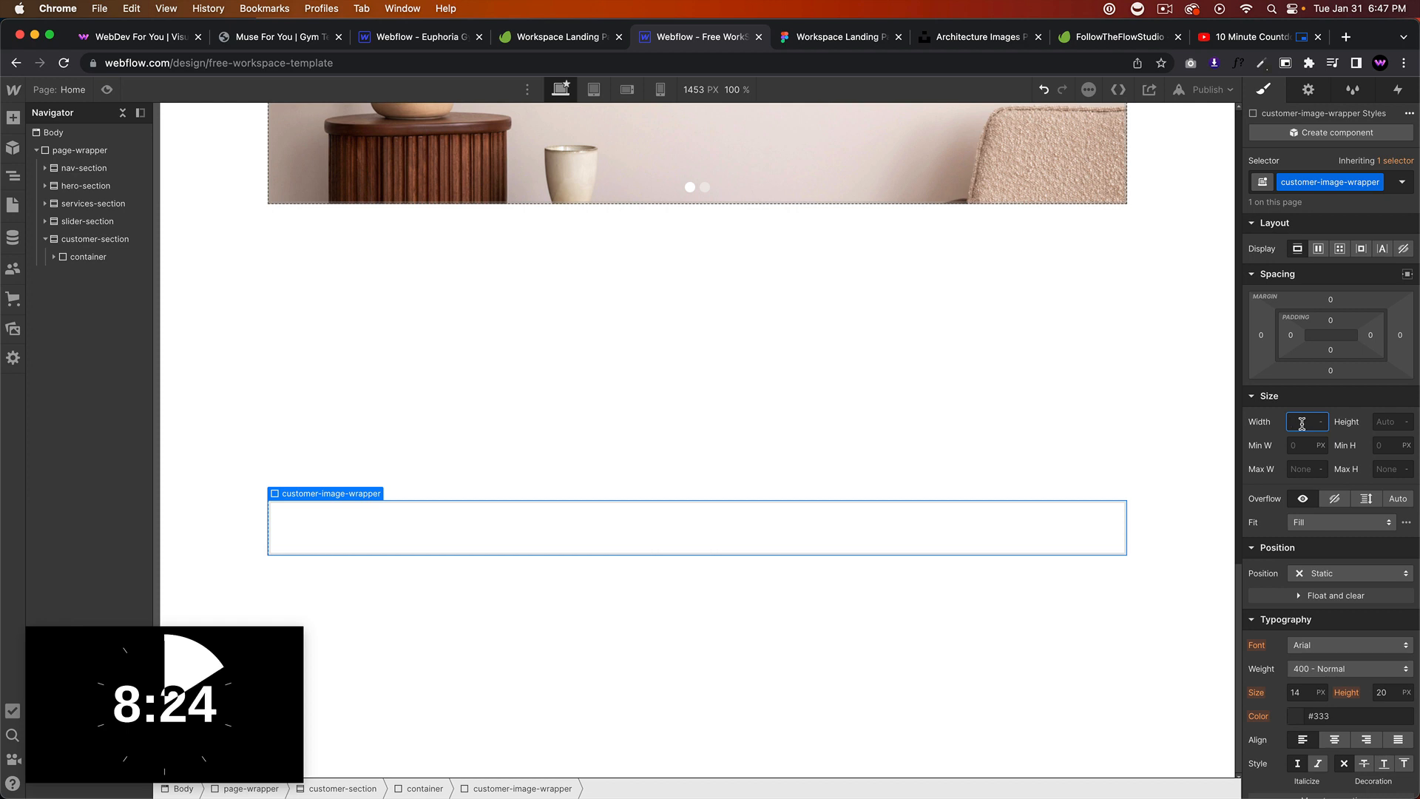
text(30%)
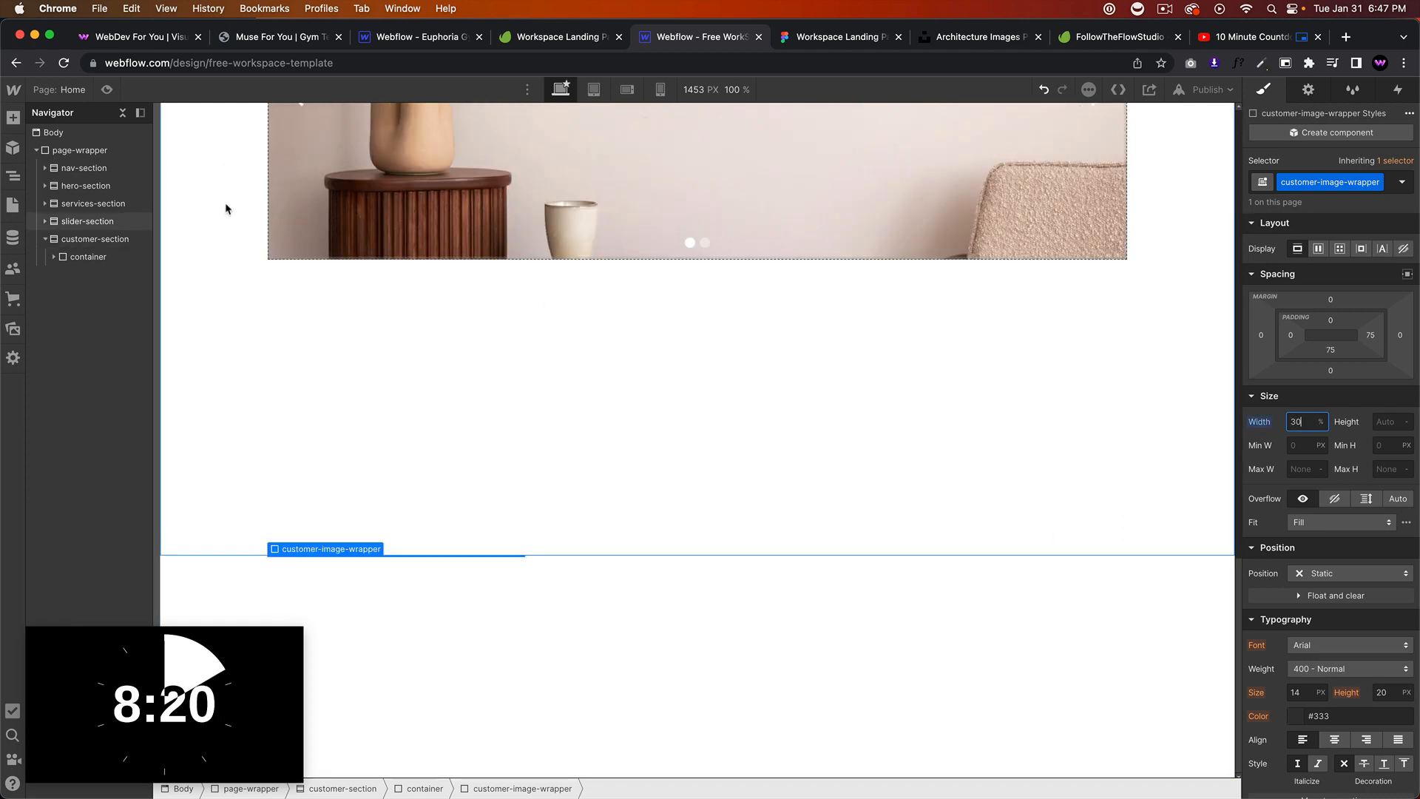
click(54, 257)
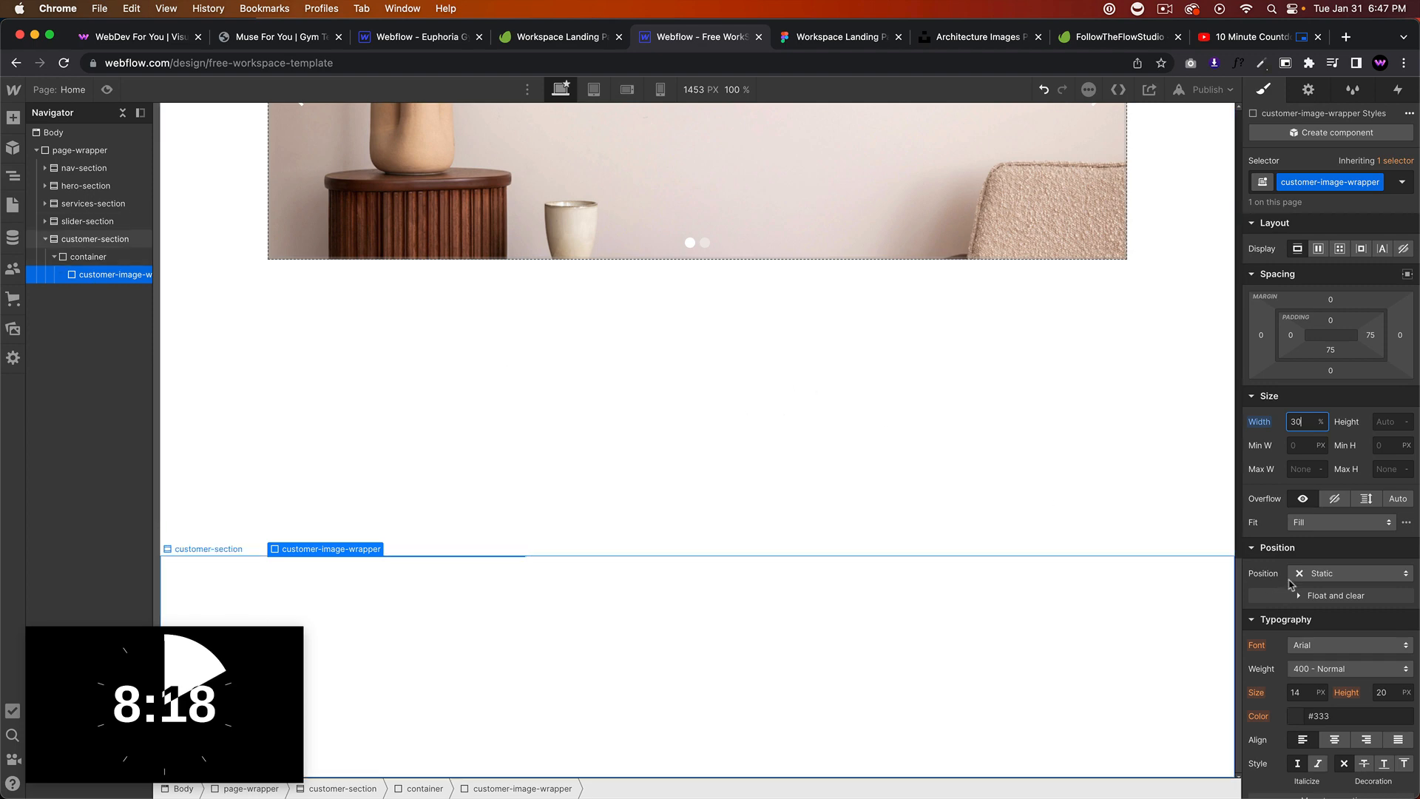
Step: Inspect the grey image placeholder's size in Figma, and set customer-image-wrapper's height to 400 px in Webflow
click(1386, 423)
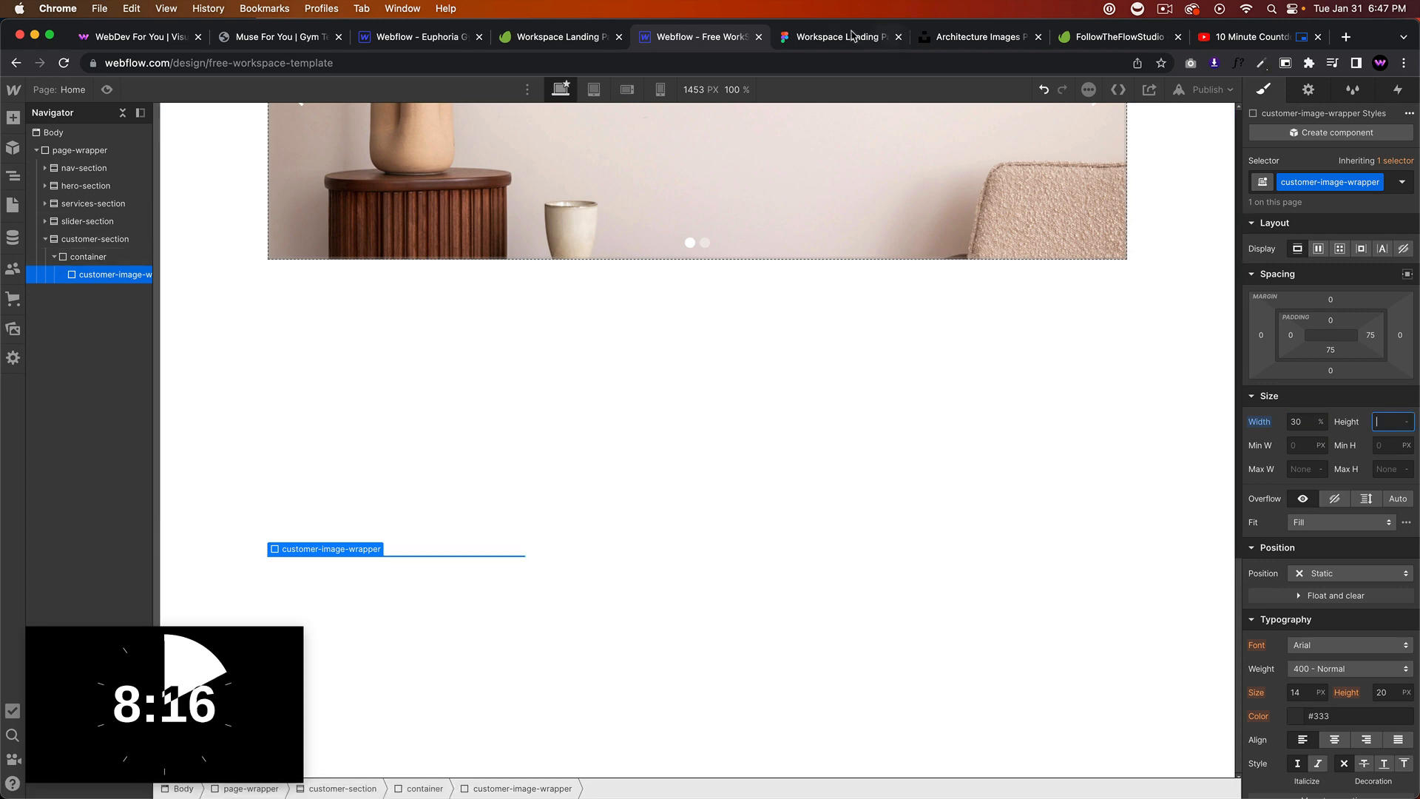
key(ctrl+Tab)
click(637, 338)
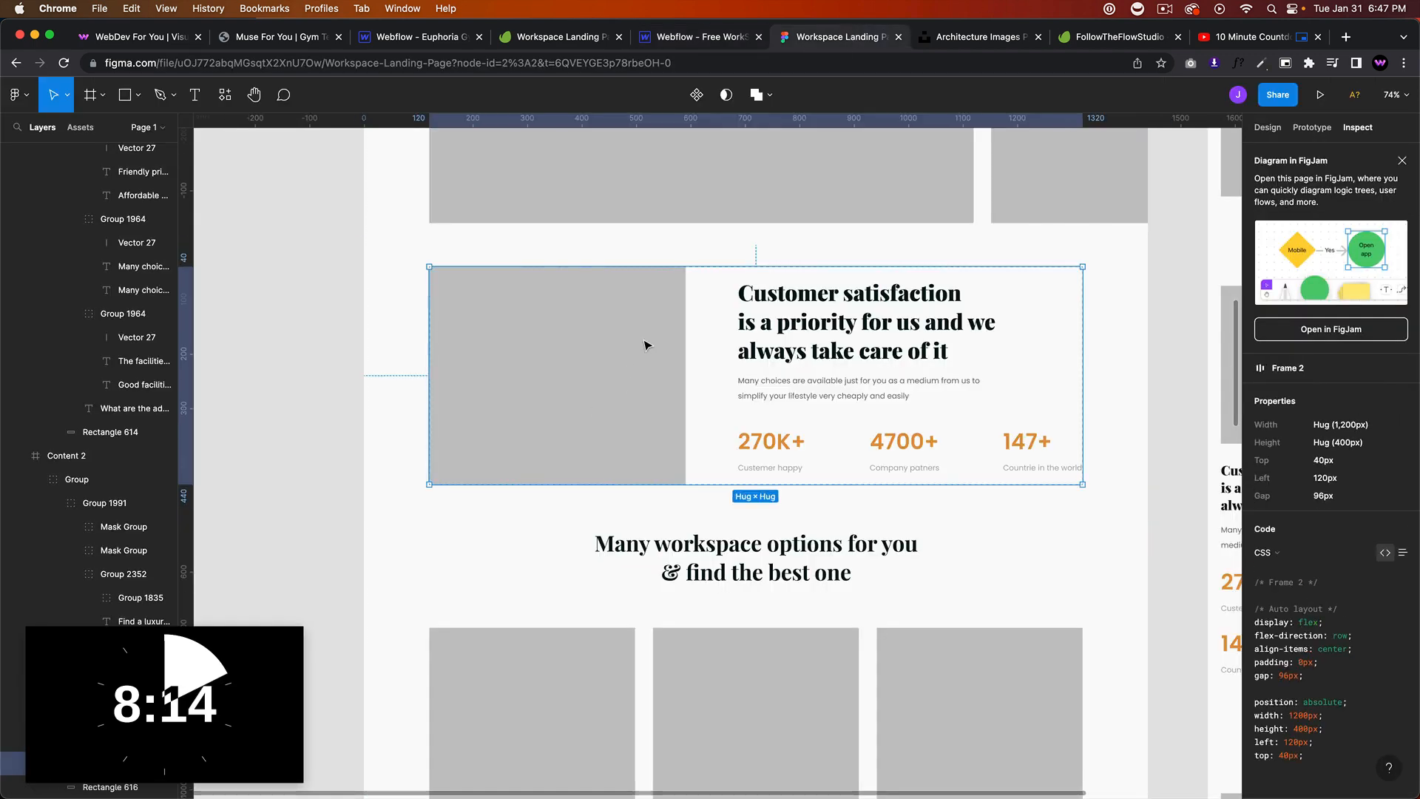
double_click(612, 358)
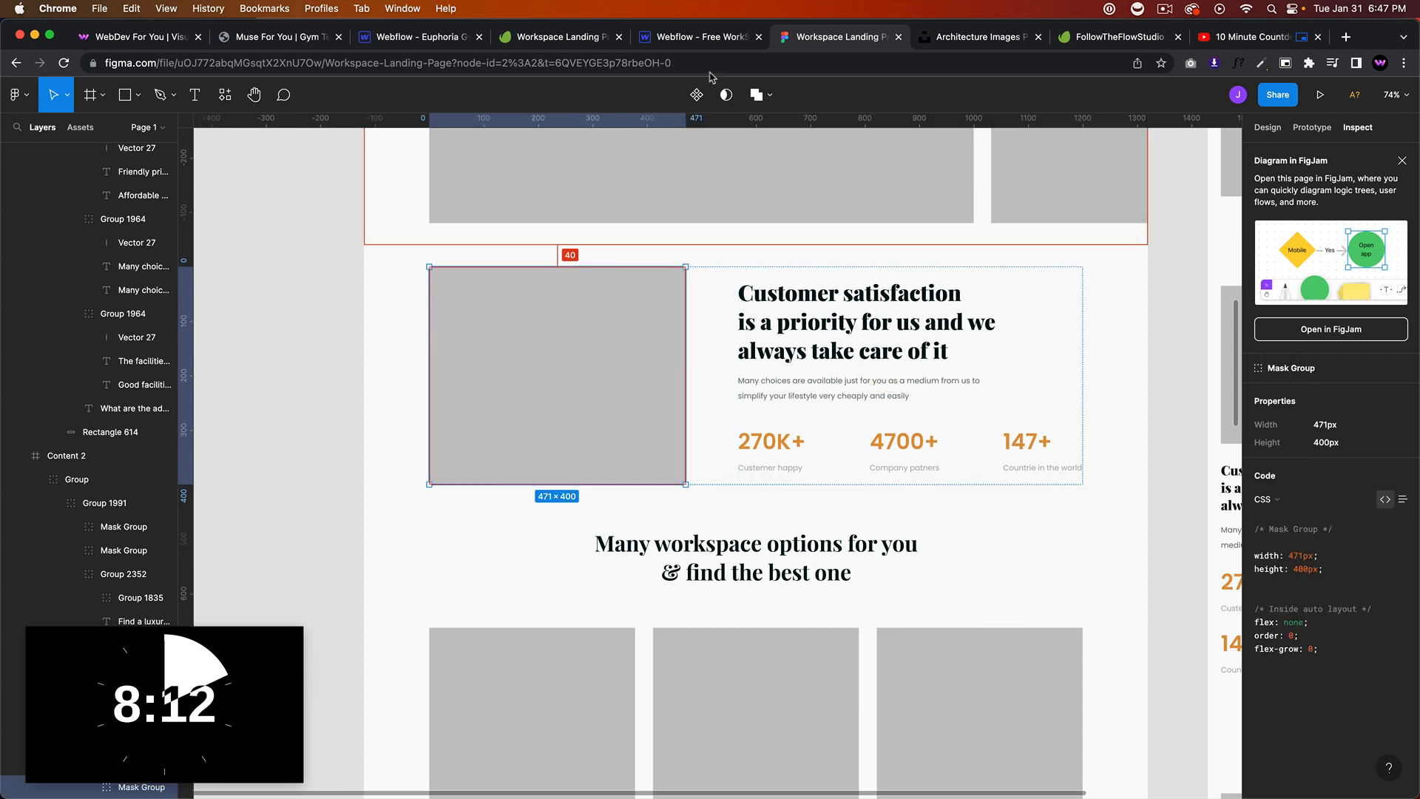
key(ctrl+shift+Tab)
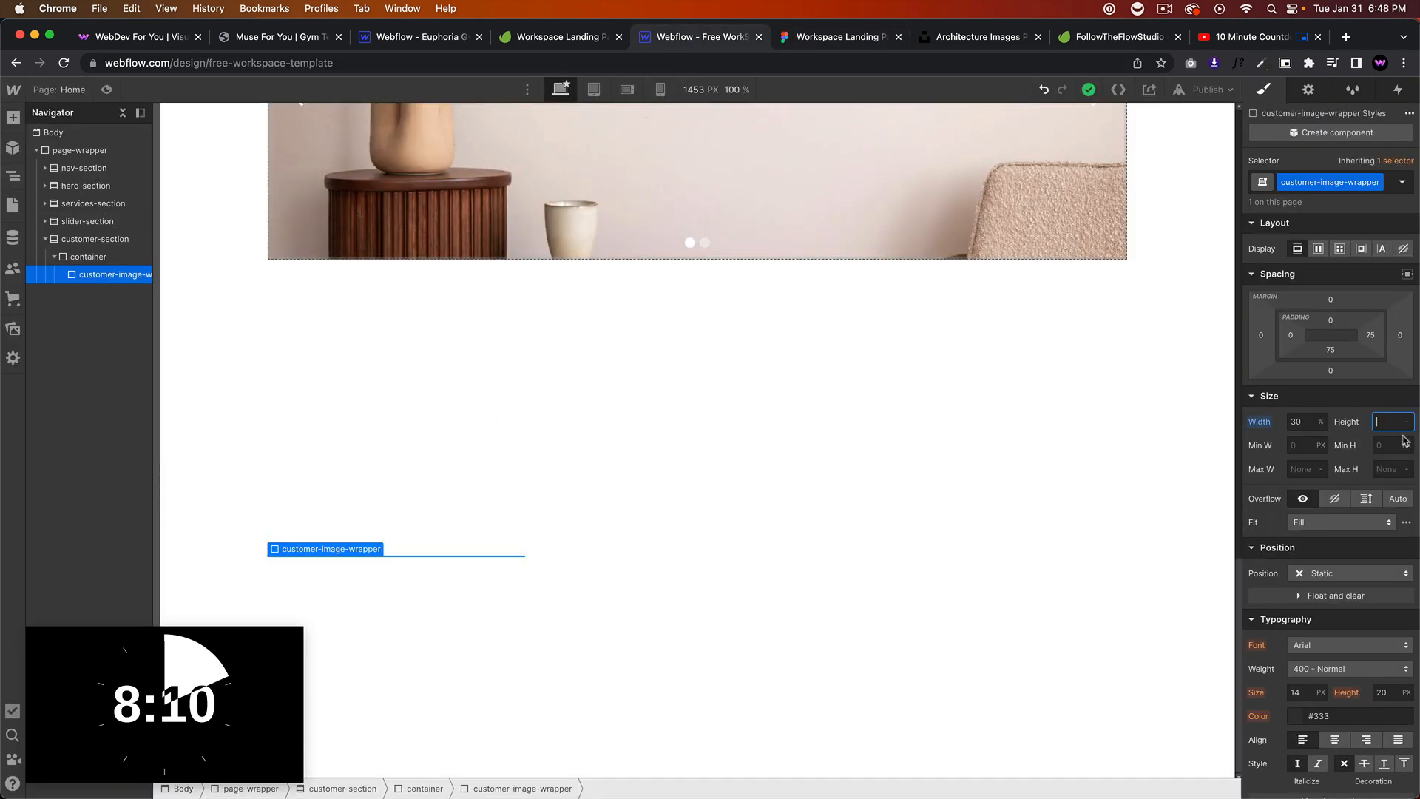
text(400)
key(Return)
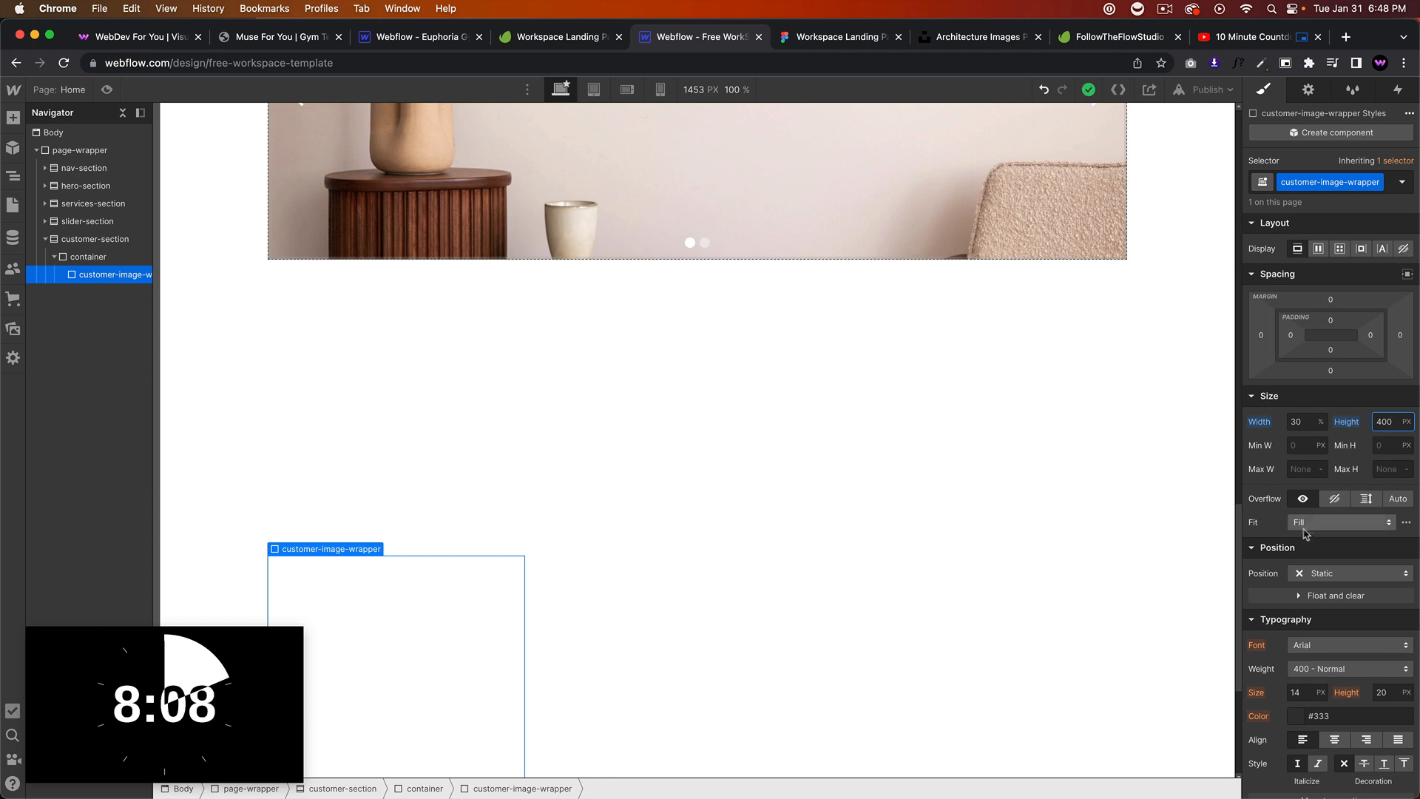
Step: Give customer-image-wrapper the interior-design-of-living-room photo as its background image, sized to Cover and positioned at the centre
scroll(1313, 530, down, 5)
click(1406, 650)
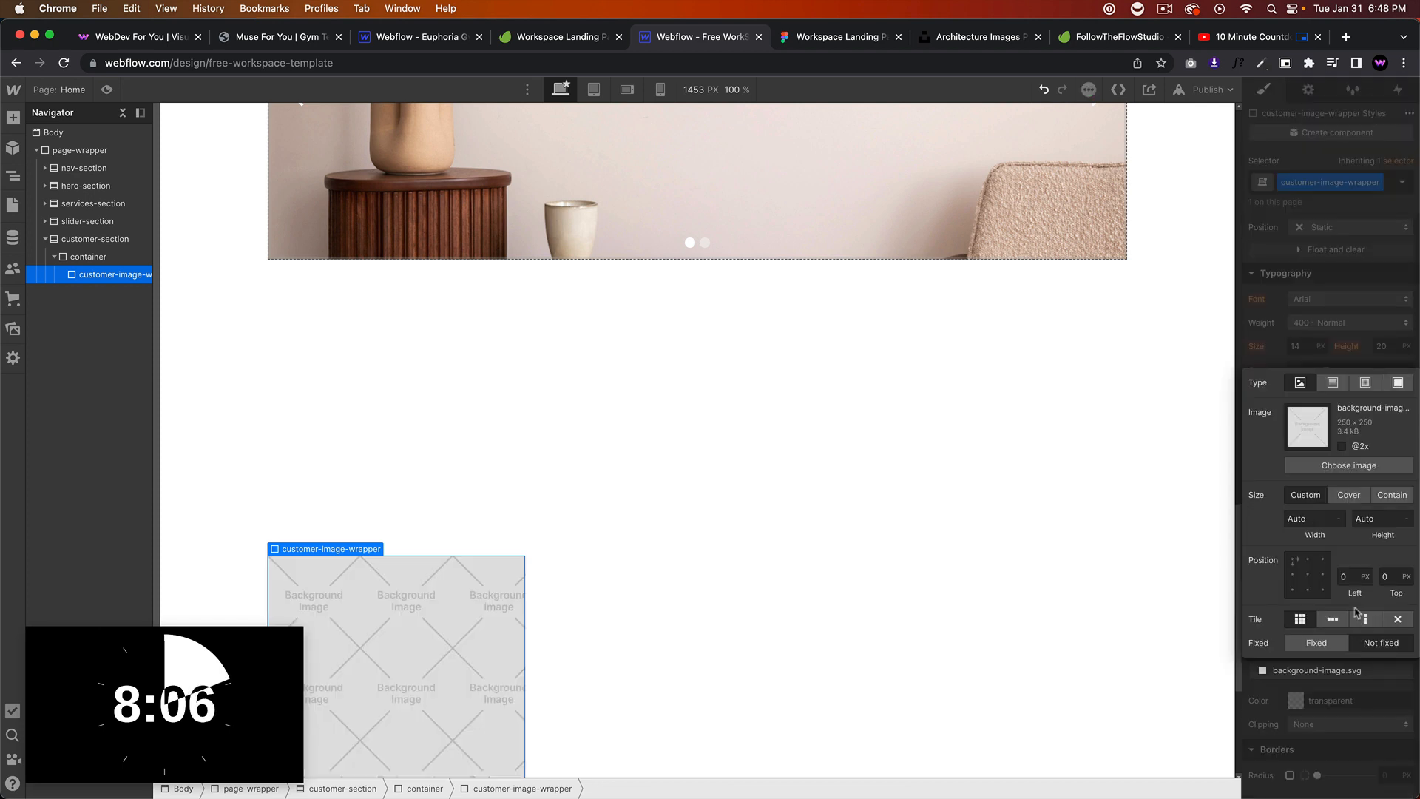
click(1343, 465)
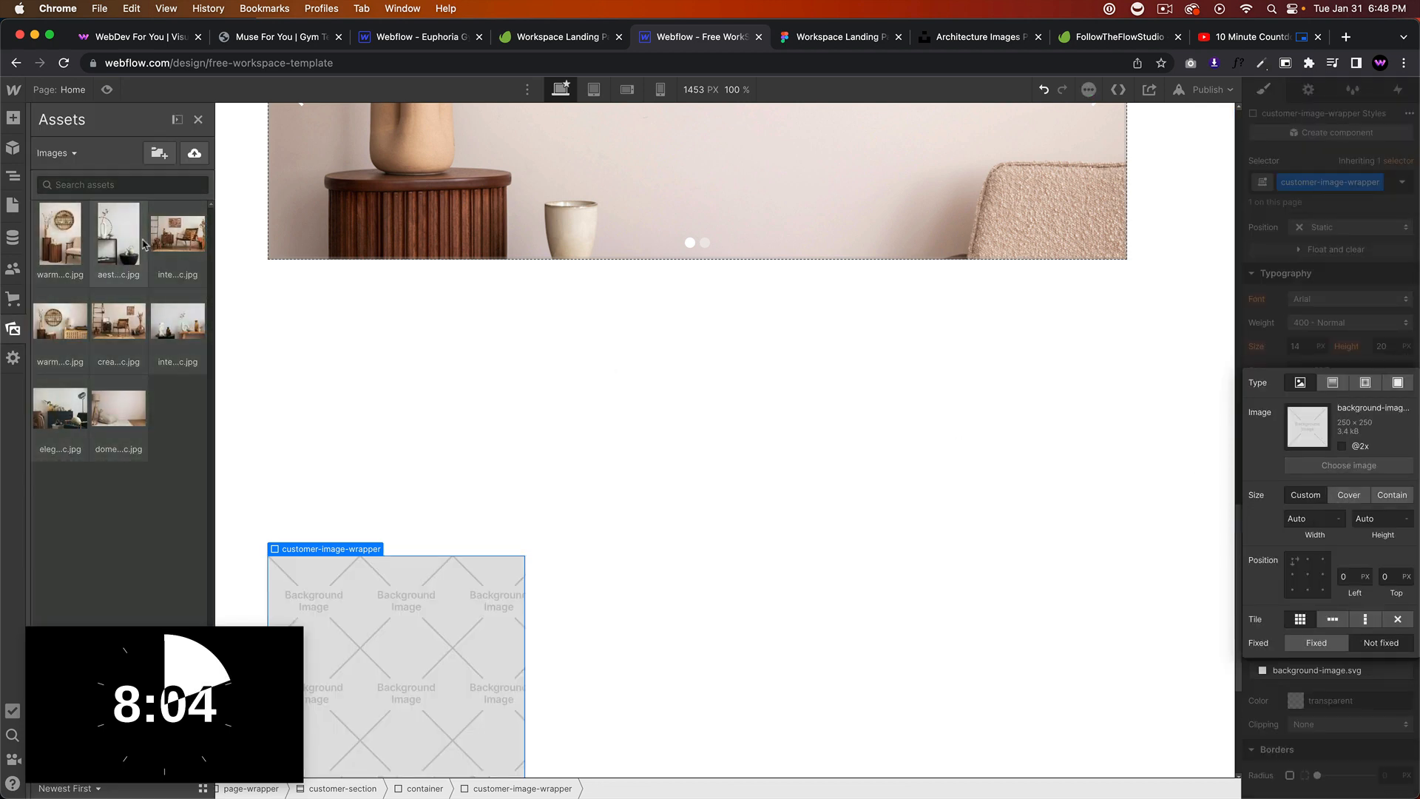
click(178, 234)
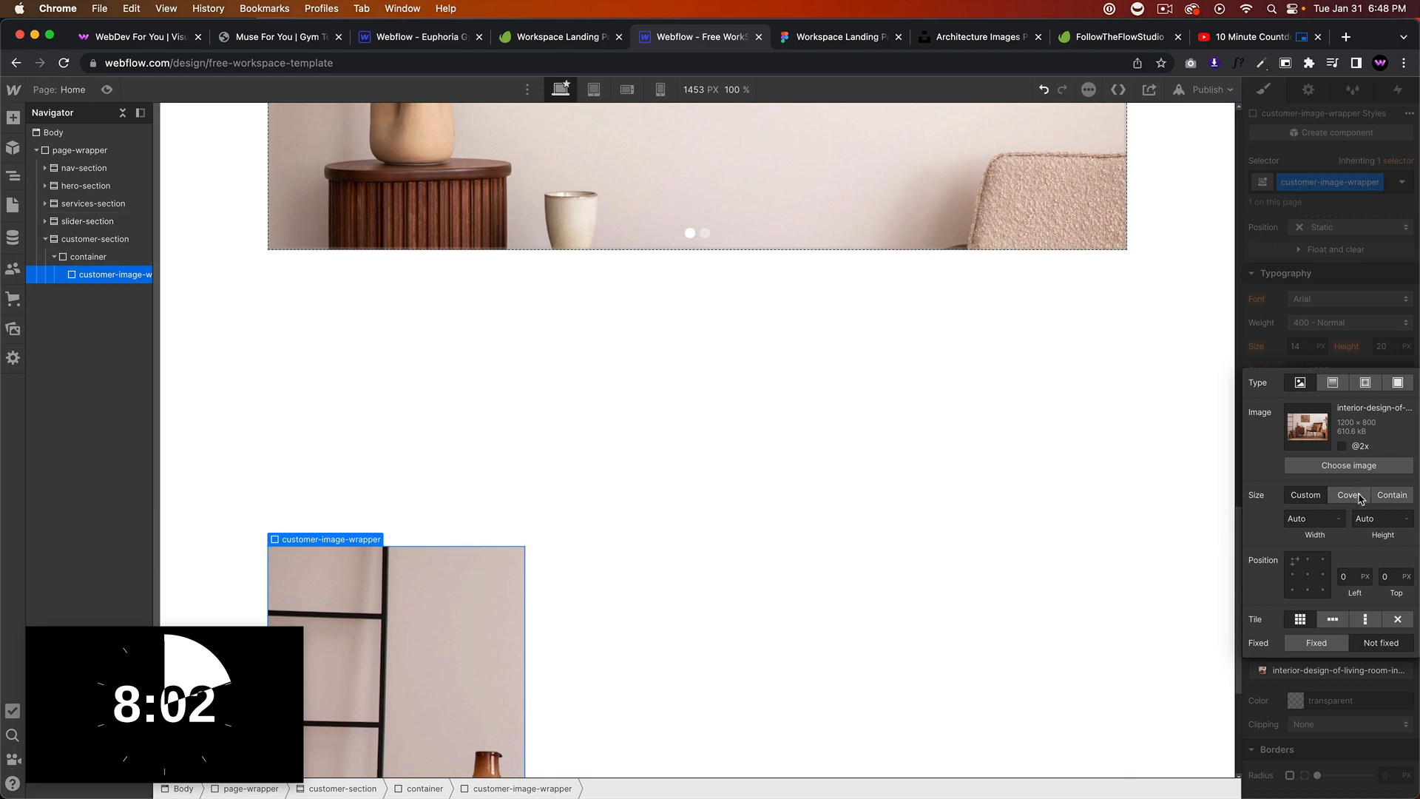
click(1392, 495)
click(1308, 574)
Step: Add an empty Div Block inside customer-section's container, after customer-image-wrapper
click(962, 614)
scroll(913, 612, down, 3)
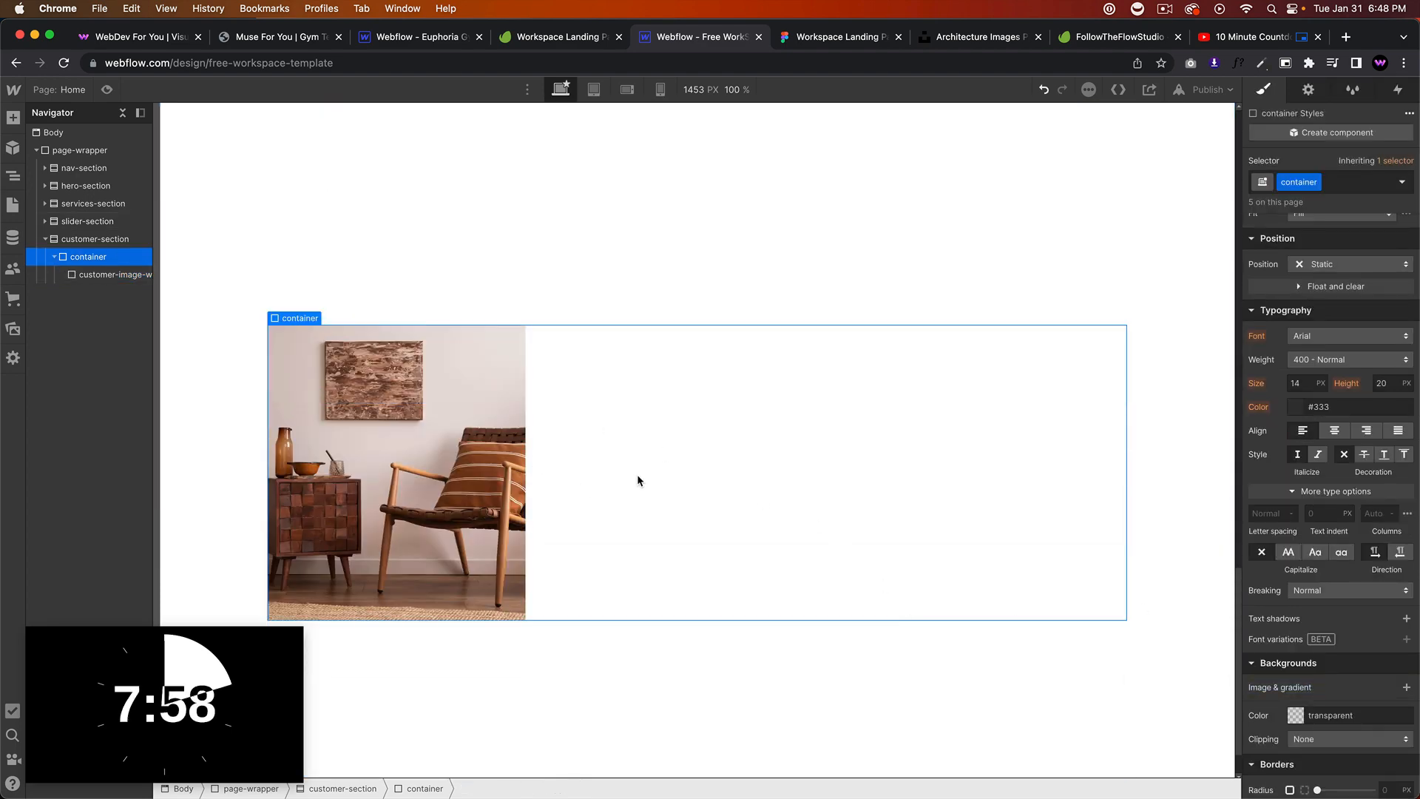
key(super+e)
key(Escape)
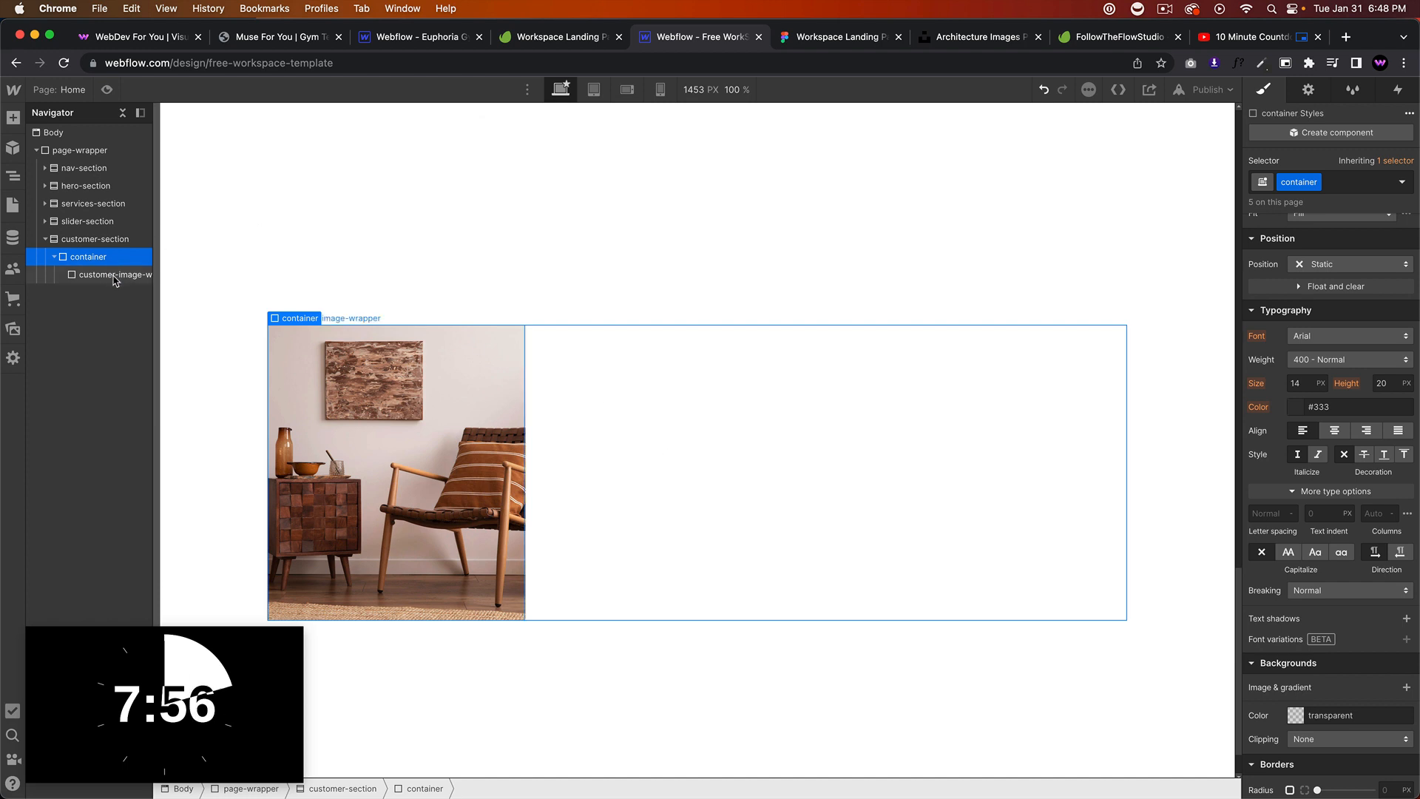
key(super+e)
text(div)
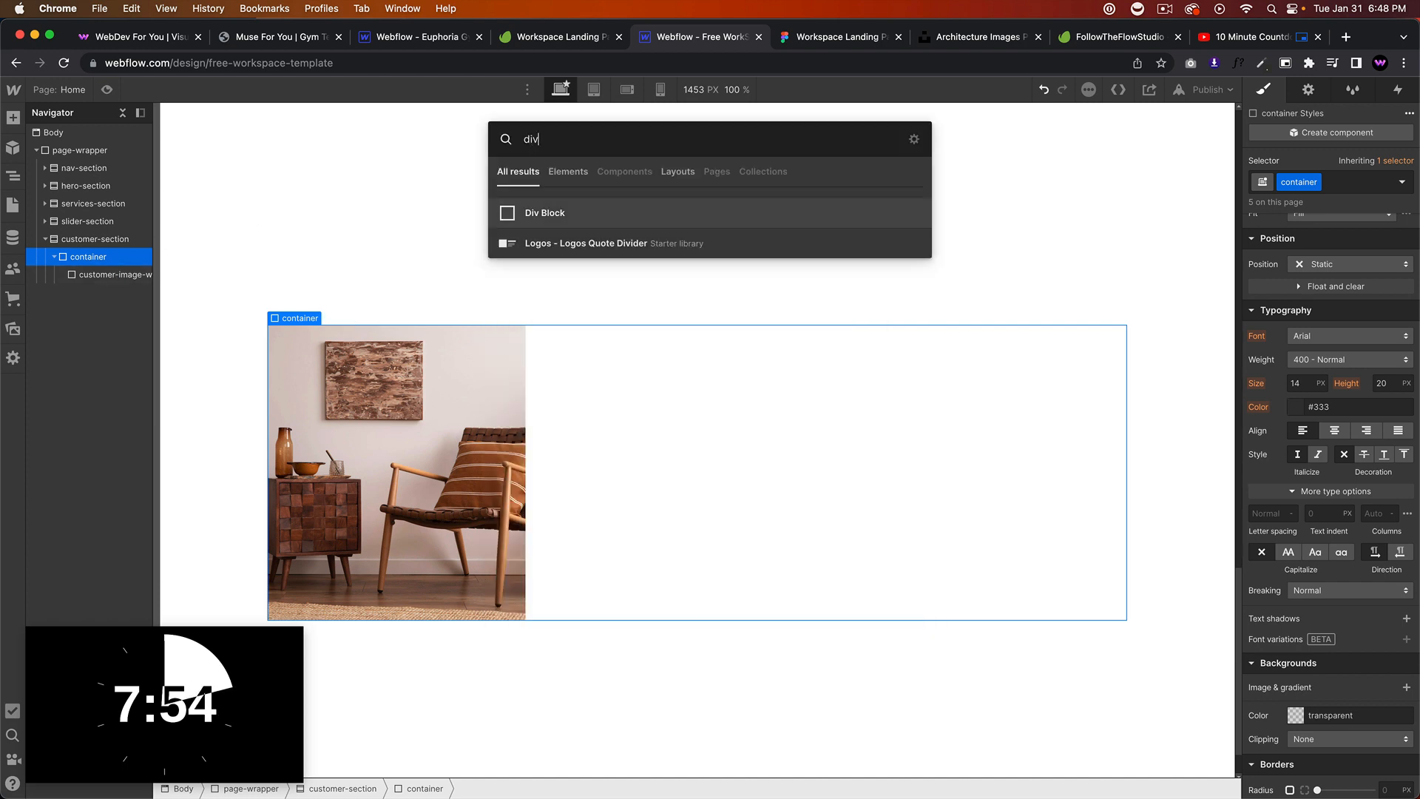
key(Return)
Step: Add another Div Block inside the container and give it the new class customer-wrapper
click(111, 259)
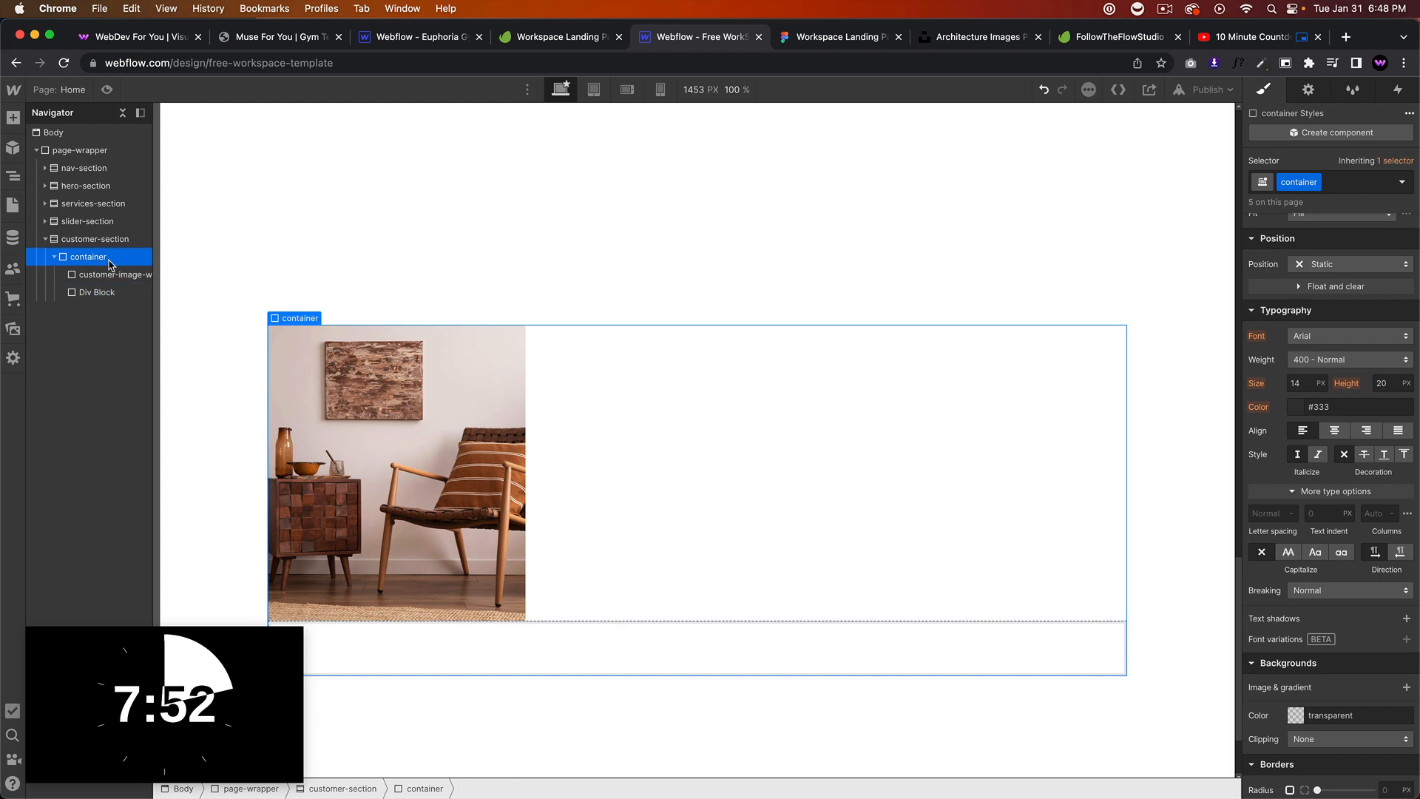
key(super+e)
text(div)
key(Return)
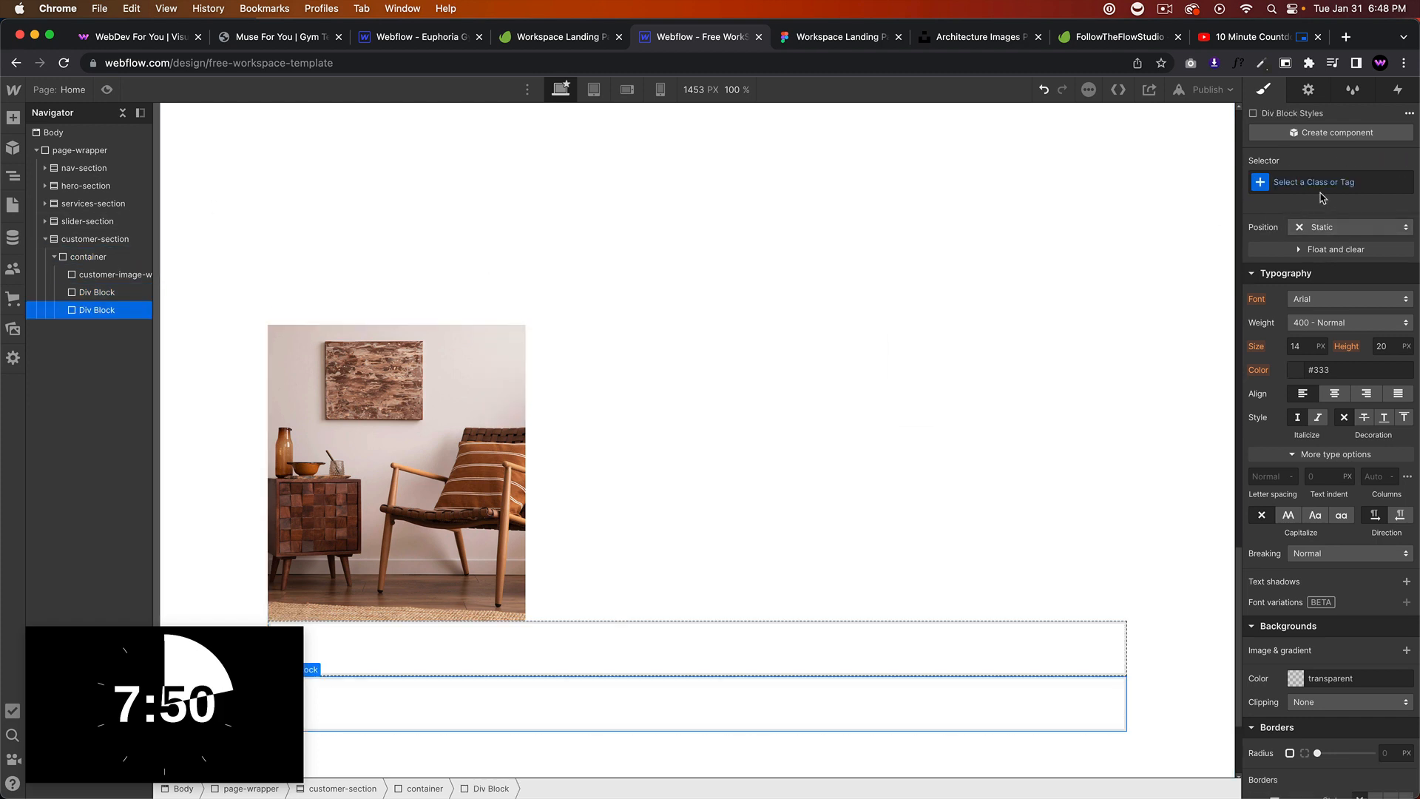
click(1329, 182)
text(custom)
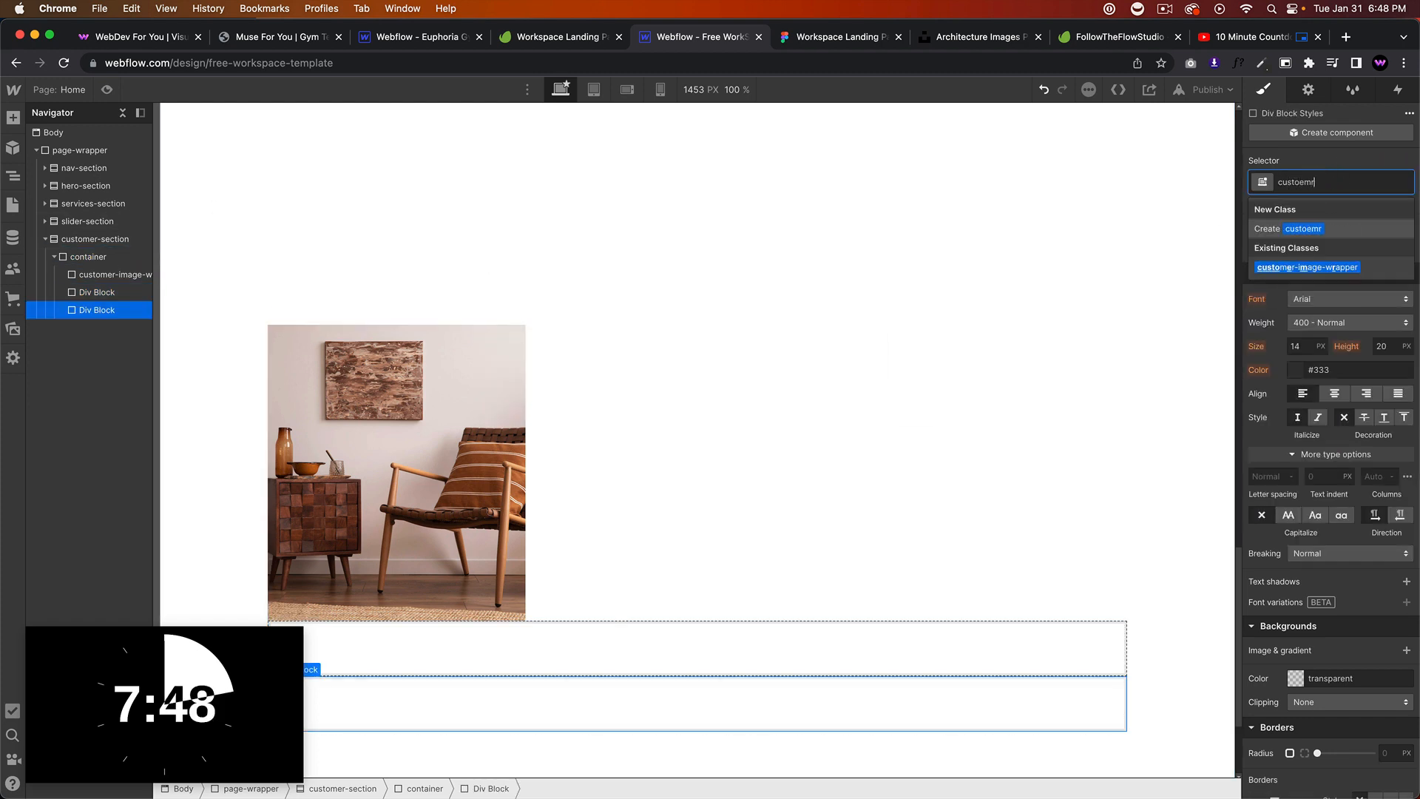
text(er-wrapper)
key(Return)
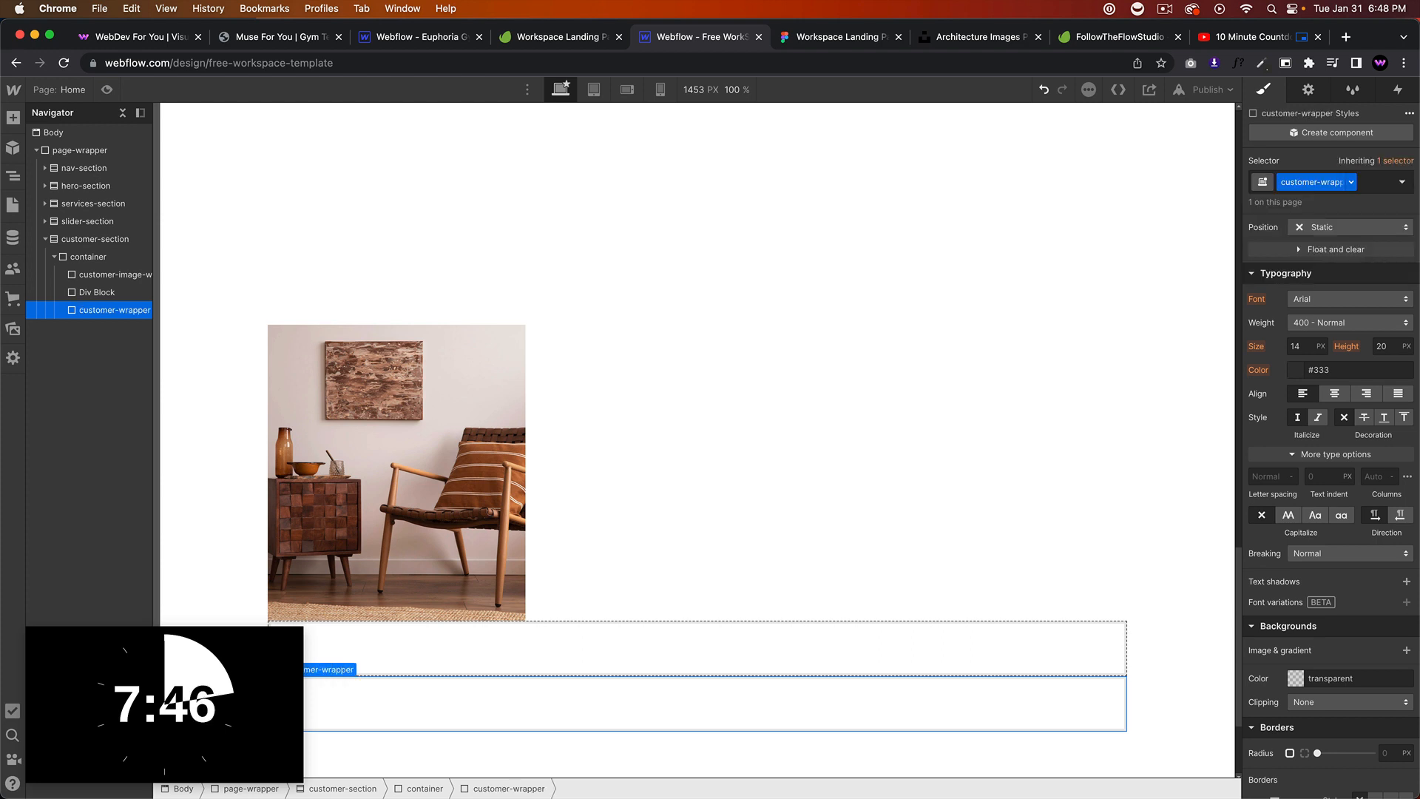
Step: Nest customer-image-wrapper and the unclassed Div Block inside customer-wrapper, and set customer-wrapper's display to Flex
mouse_move(98, 305)
mouse_down()
mouse_move(98, 266)
mouse_move(104, 296)
mouse_up()
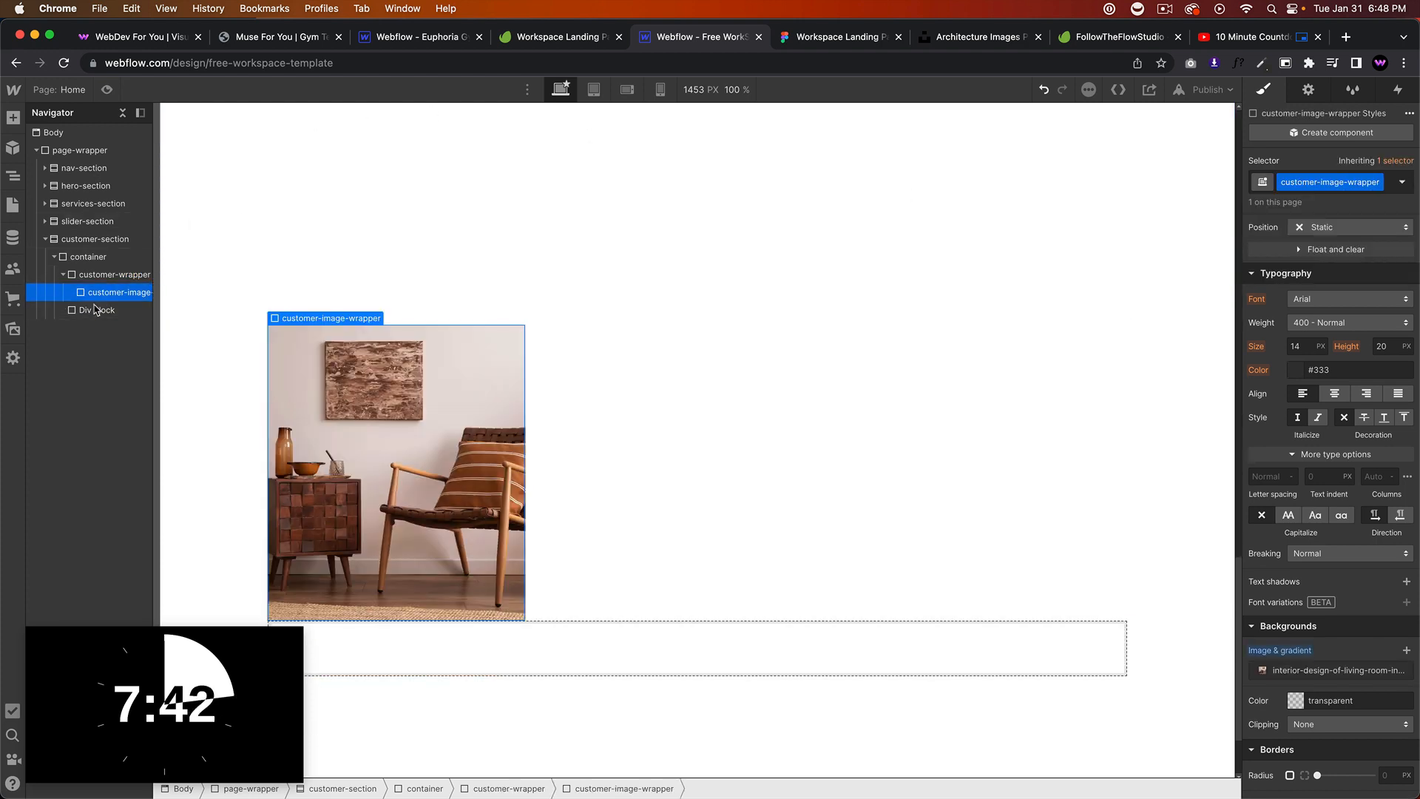
click(102, 309)
click(115, 275)
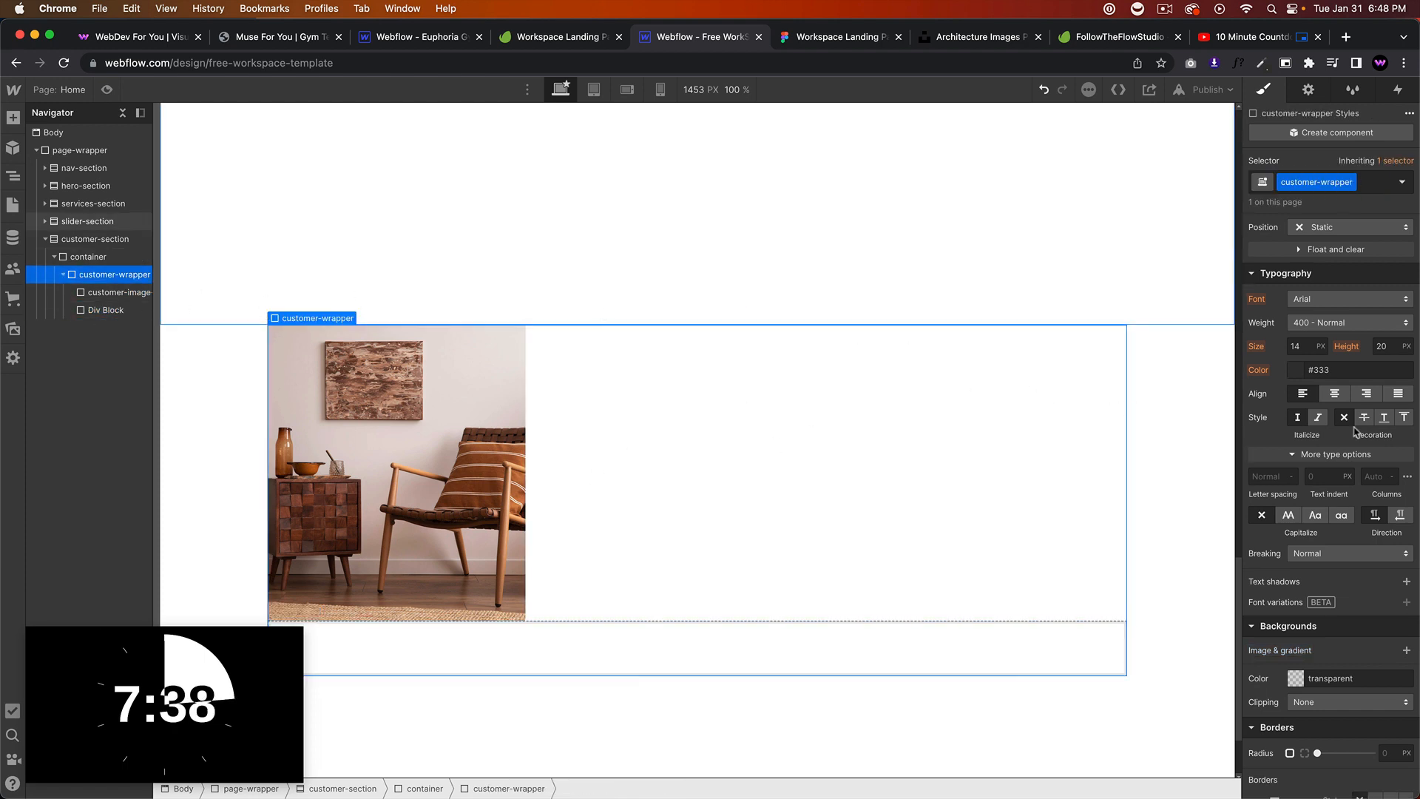
scroll(1324, 370, up, 5)
click(1318, 249)
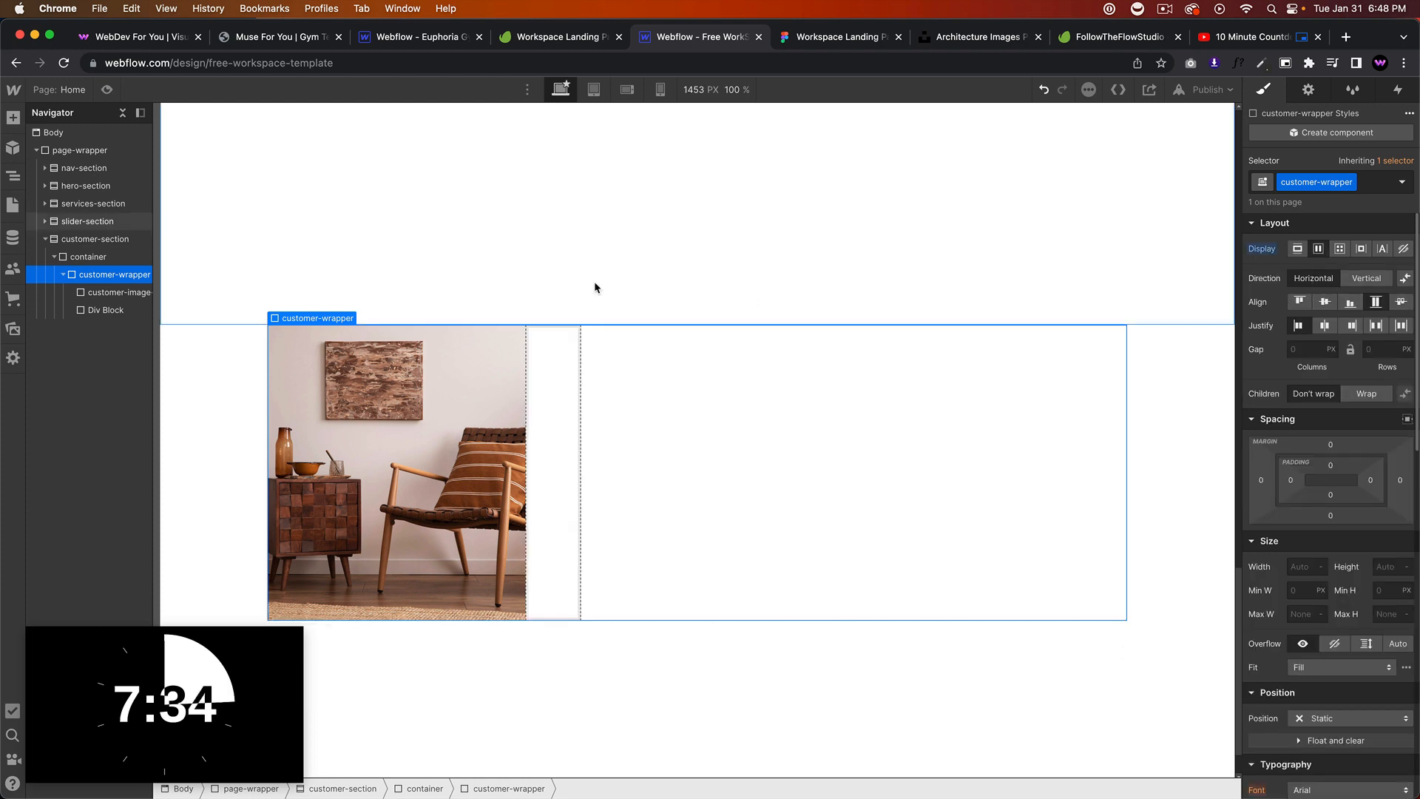
click(112, 261)
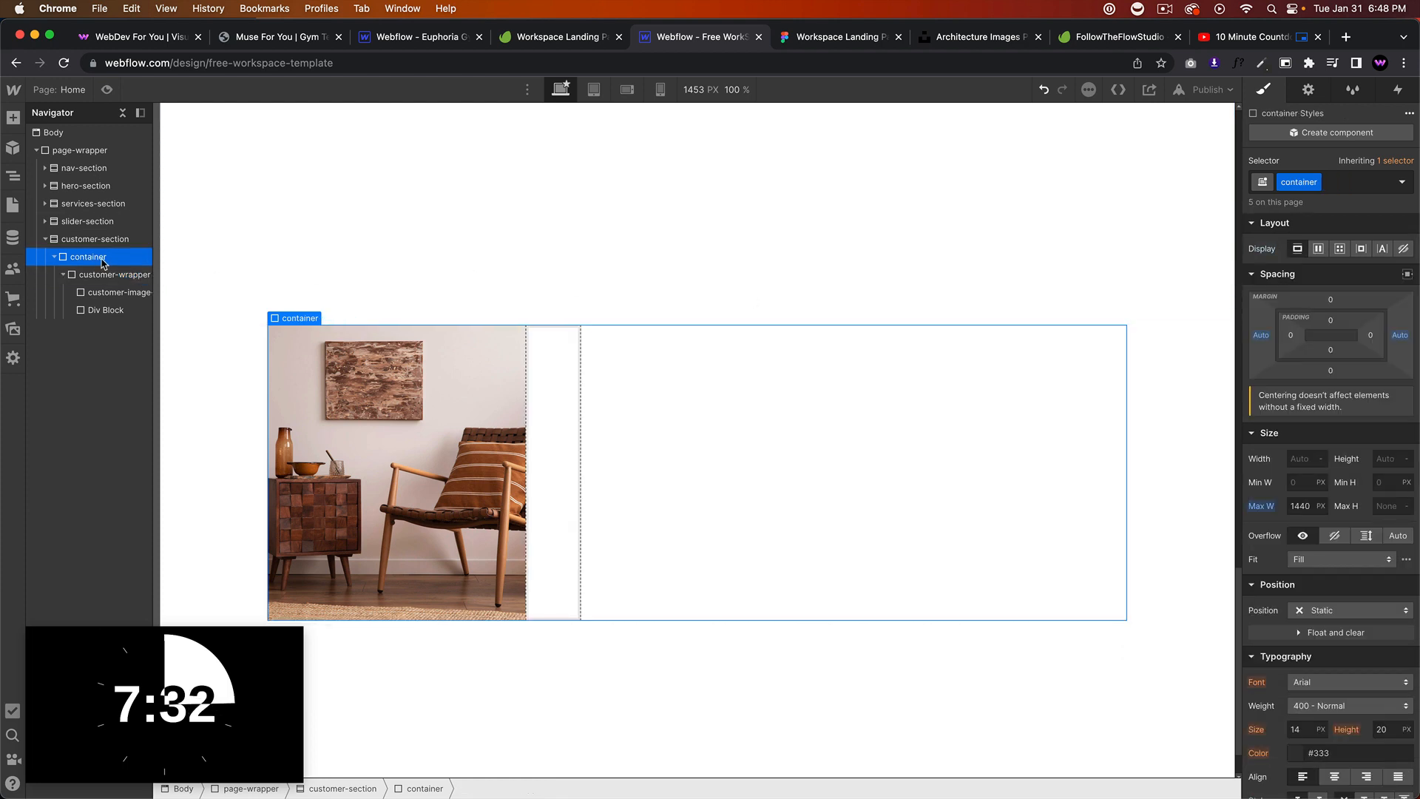
Step: Give the empty Div Block beside customer-image-wrapper the new class customer-content-wrapper
click(95, 275)
click(545, 437)
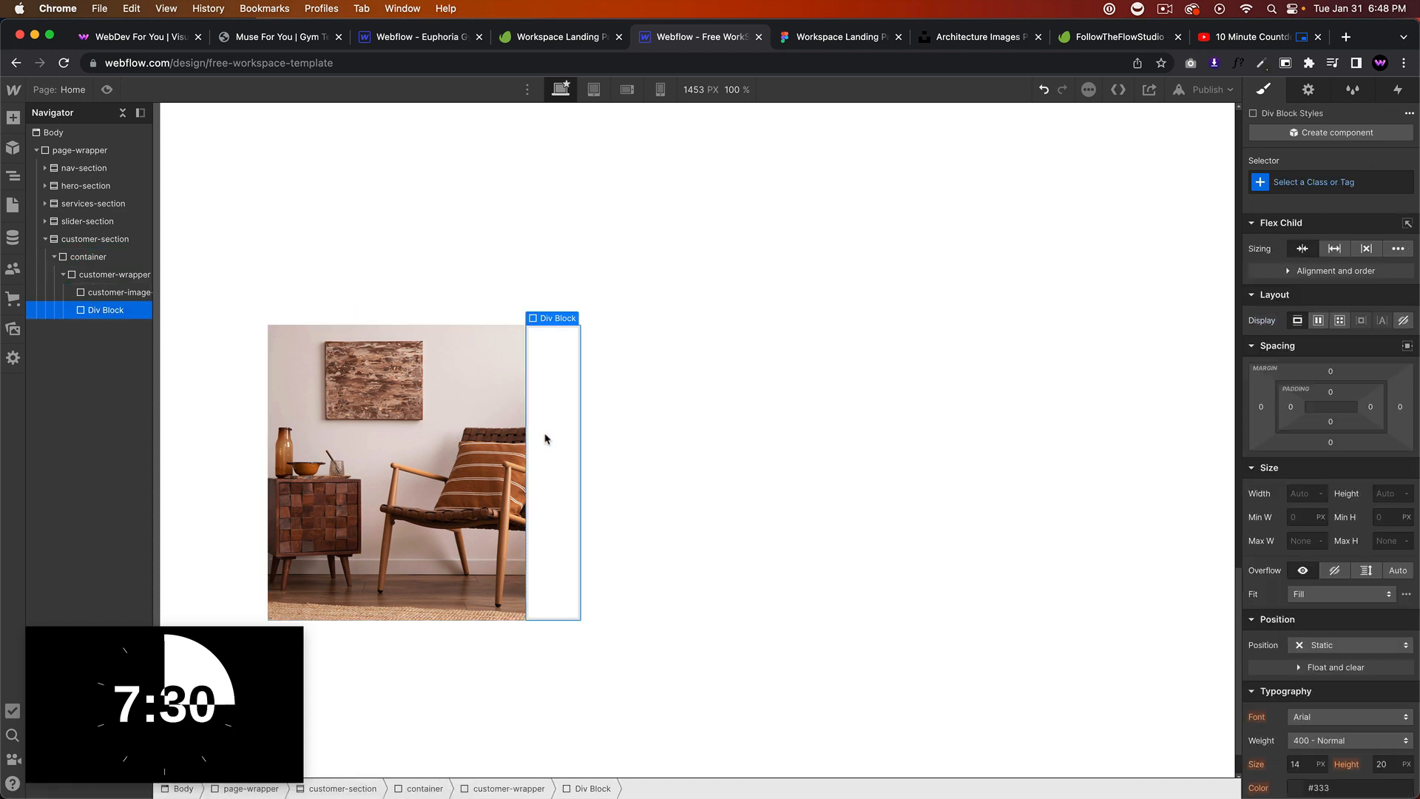
click(1294, 185)
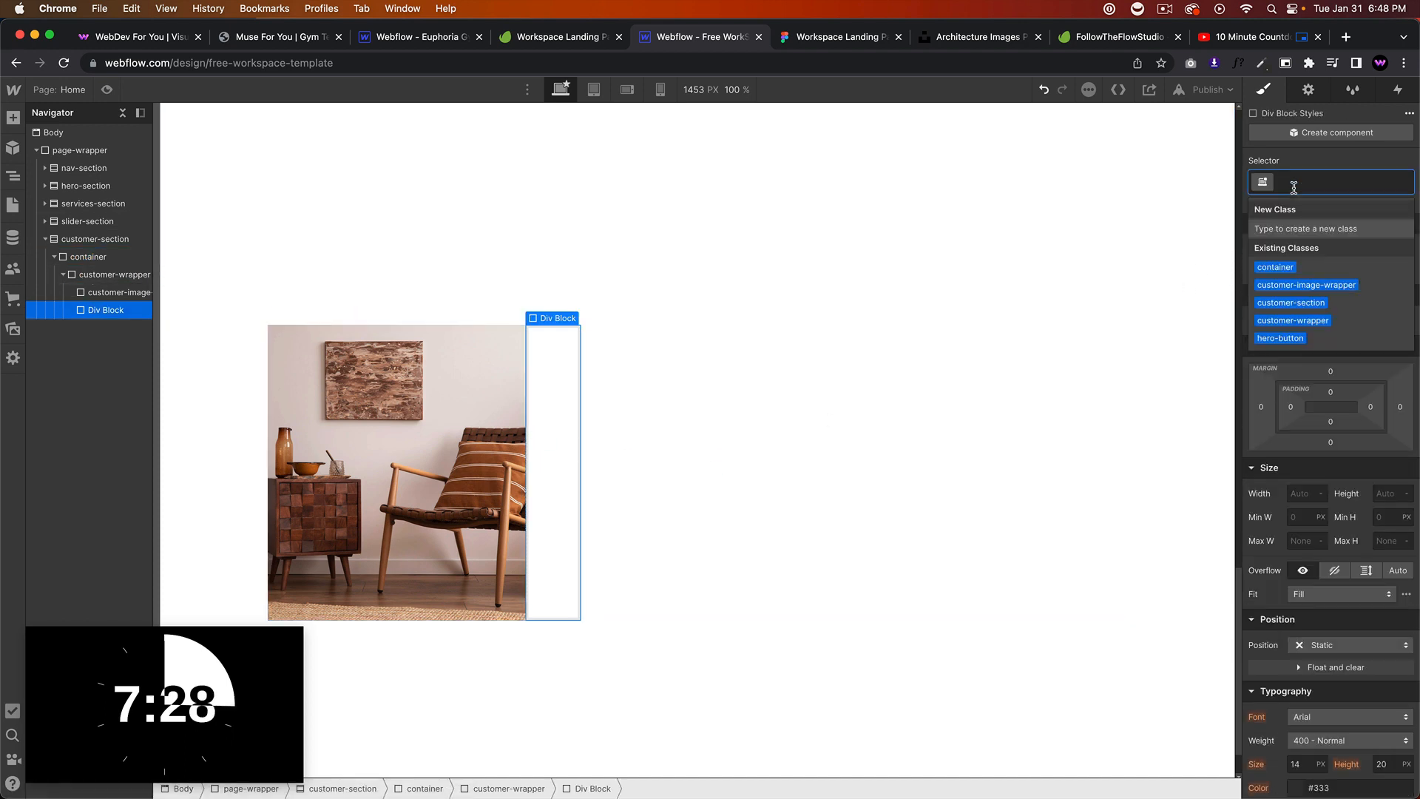
text(customer=)
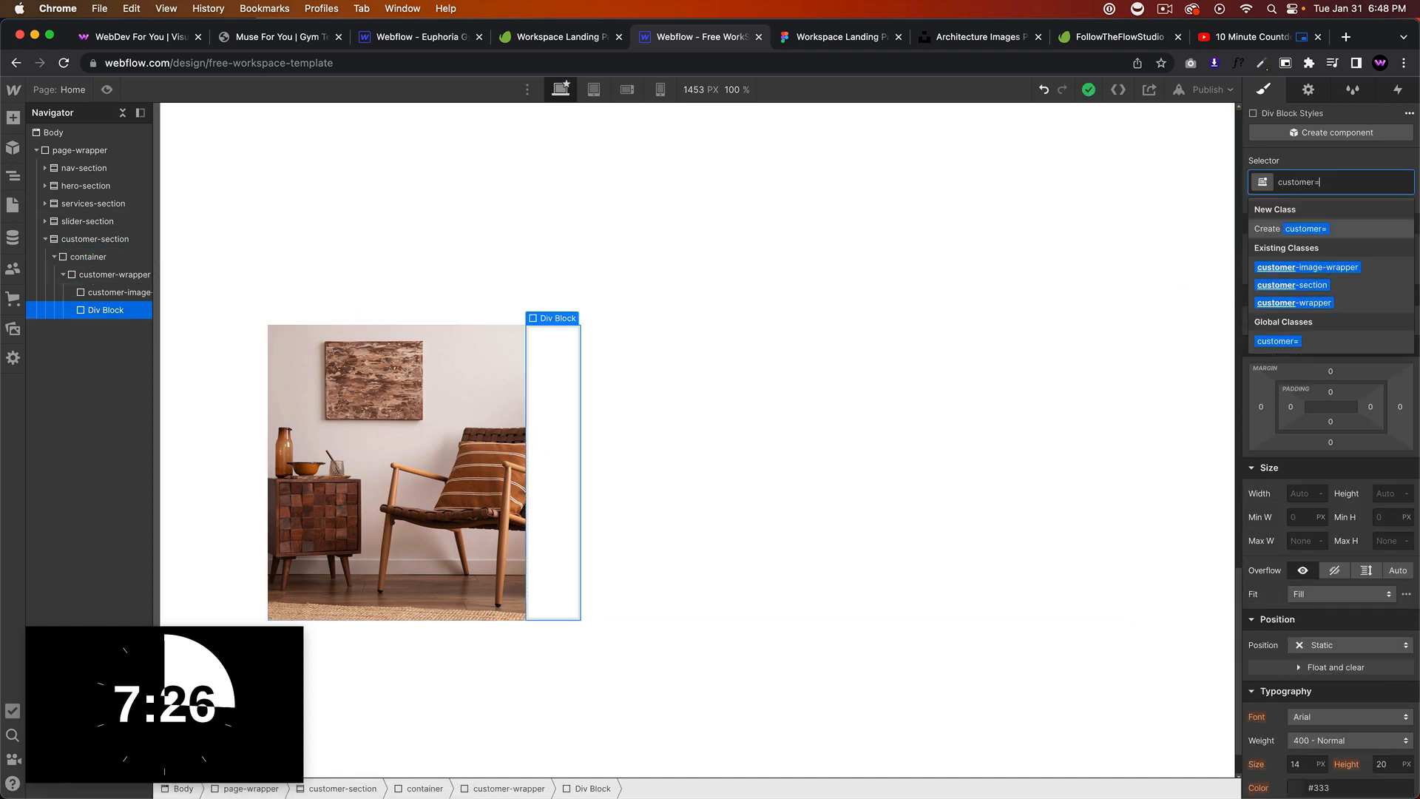
key(BackSpace)
text(-con)
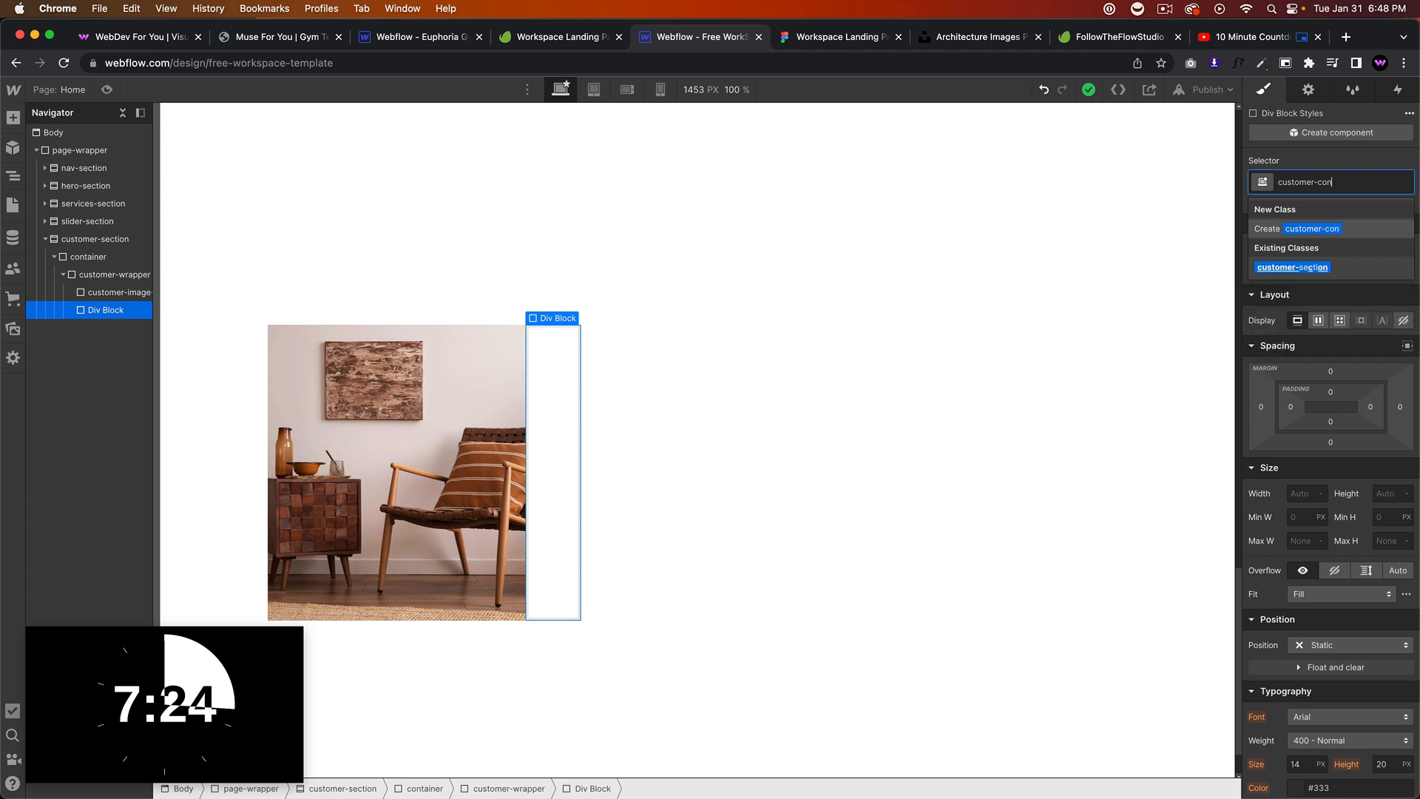
text(tent-wrap)
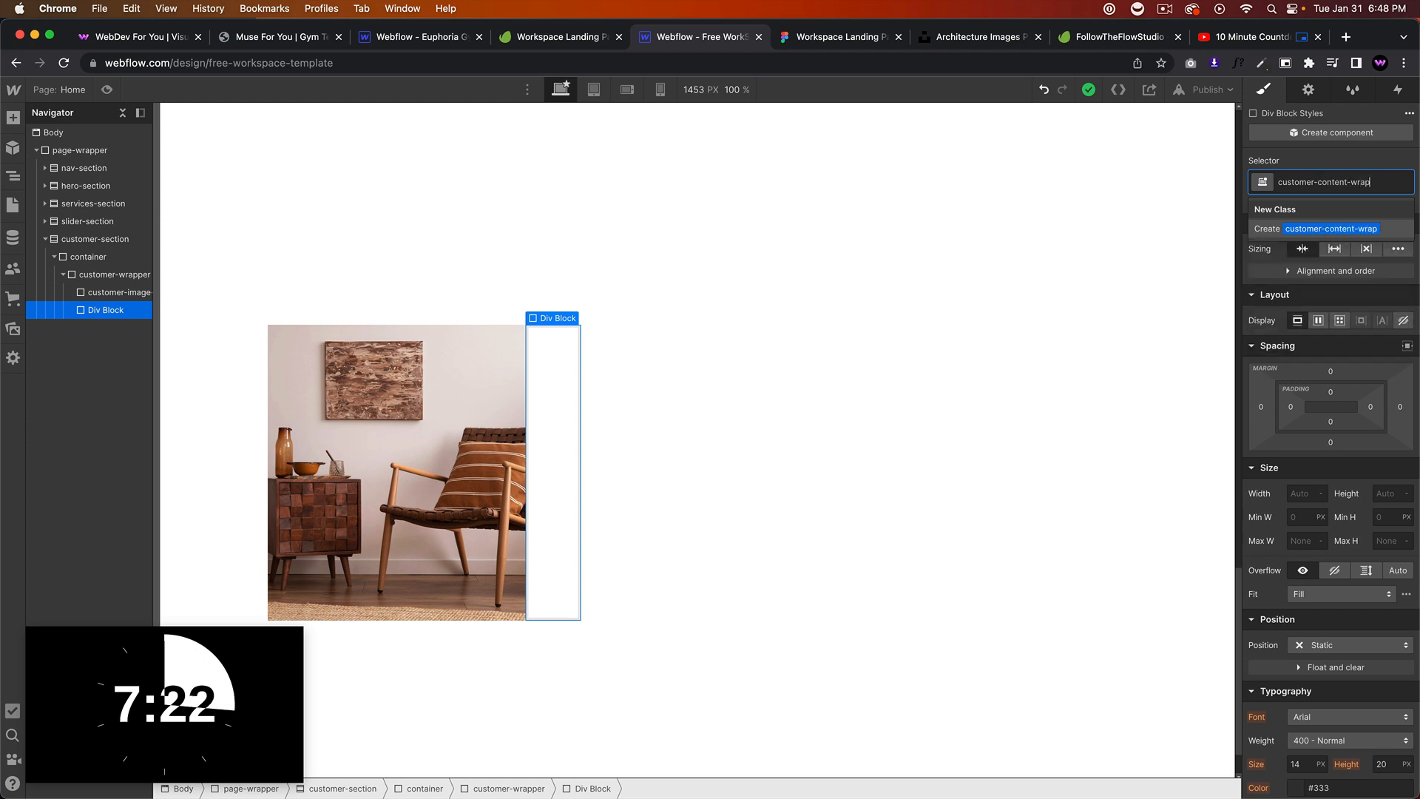
text(per)
key(Return)
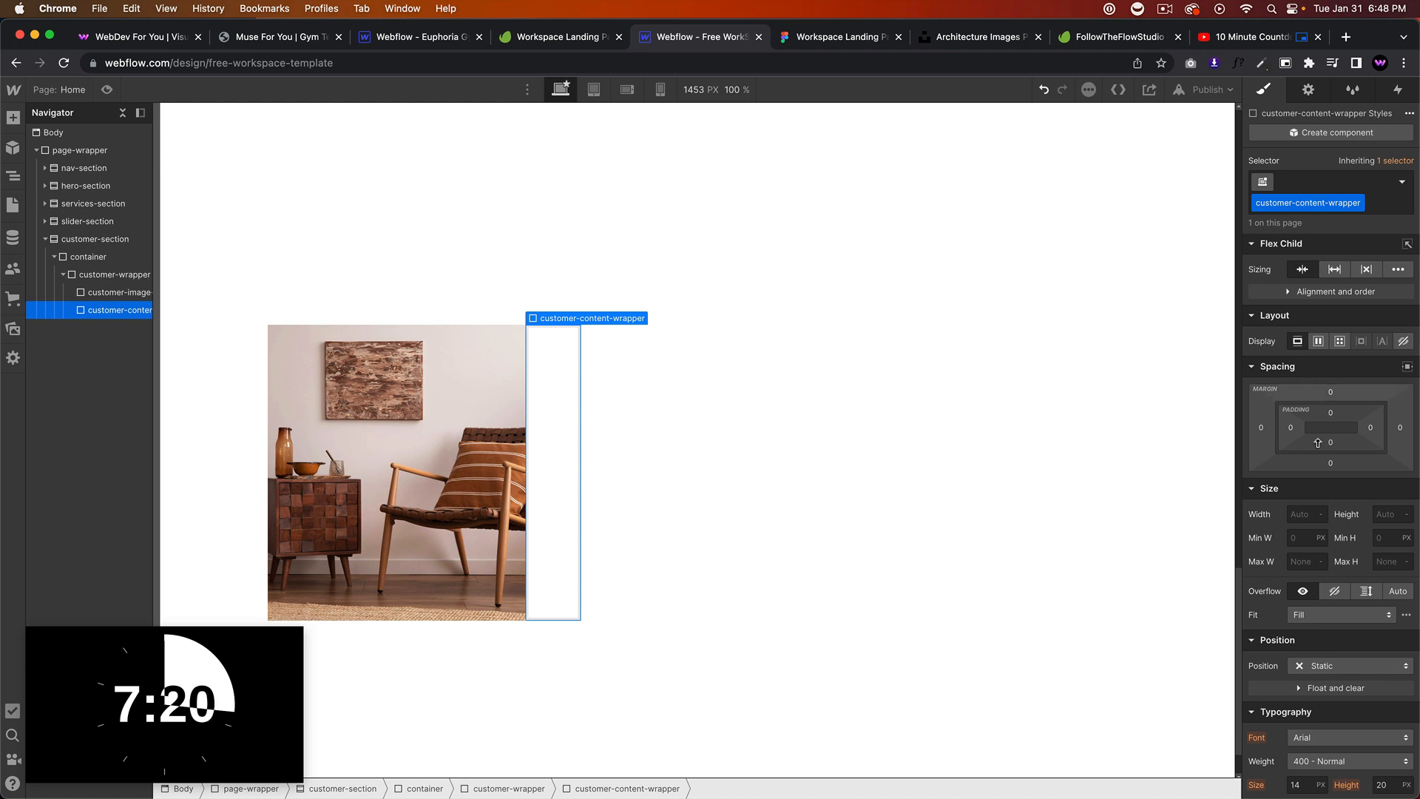
Step: Set customer-content-wrapper's width to 70%
click(1304, 514)
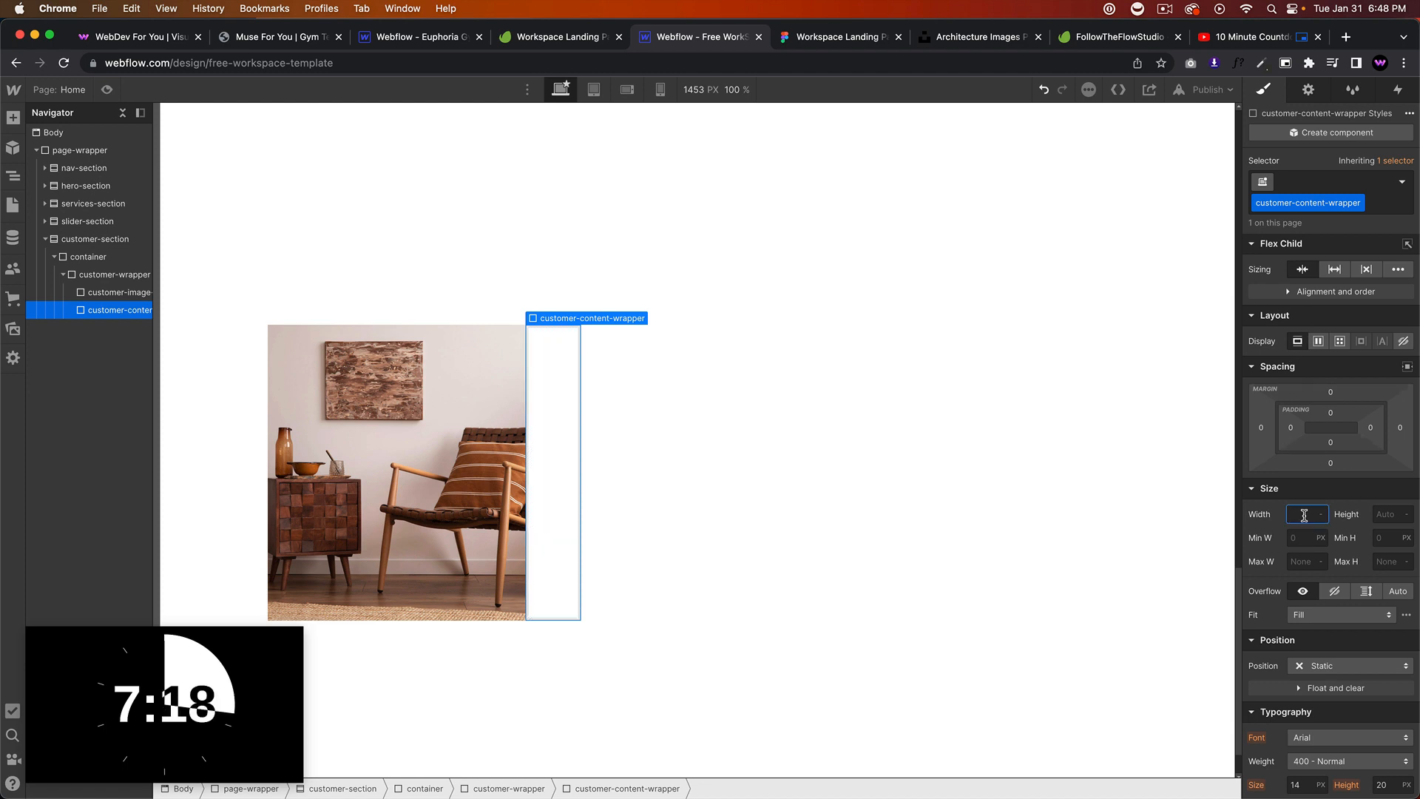
text(70%)
key(Return)
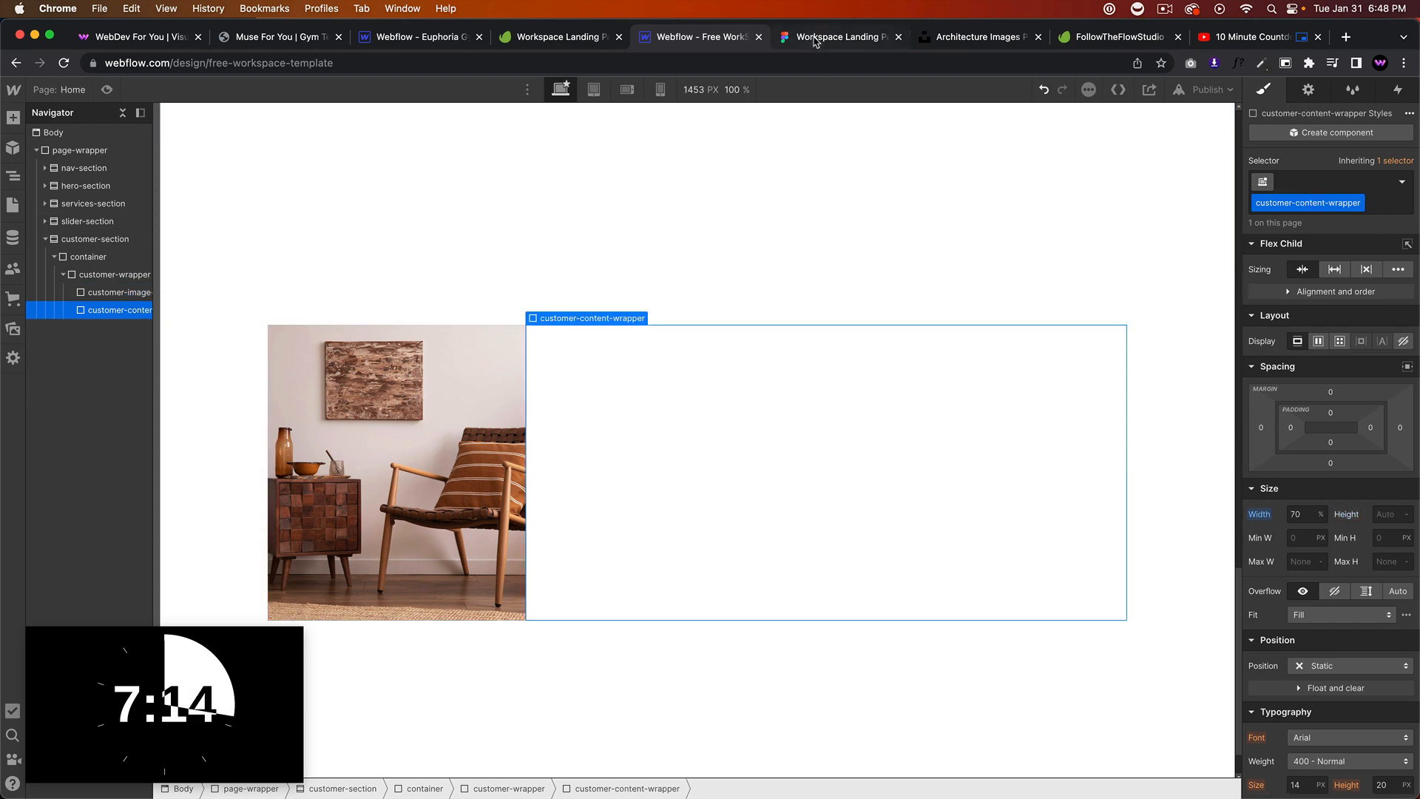
Step: Add a Heading inside customer-content-wrapper and set its type to H3, checking it against the Figma design
click(814, 38)
click(698, 38)
key(super+e)
text(head)
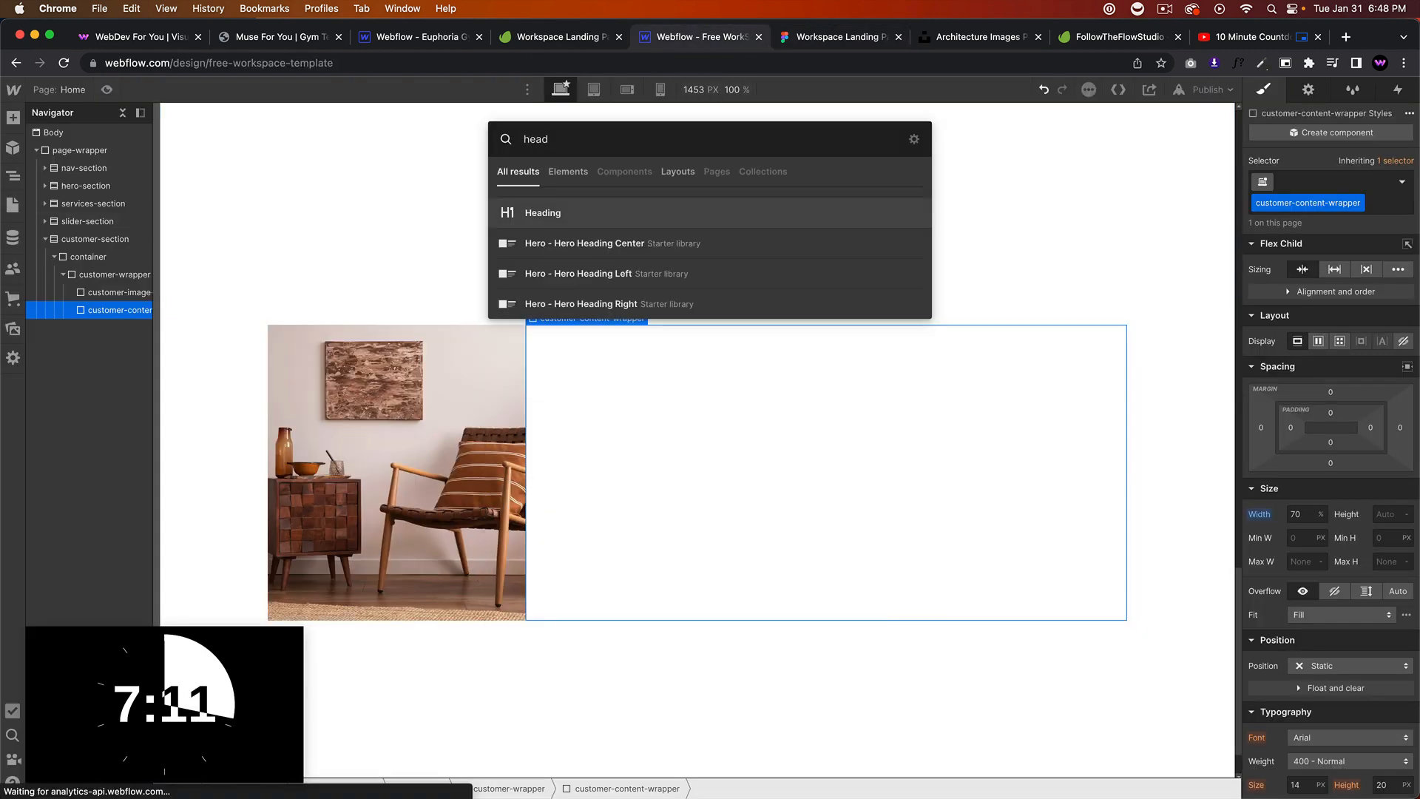
key(Return)
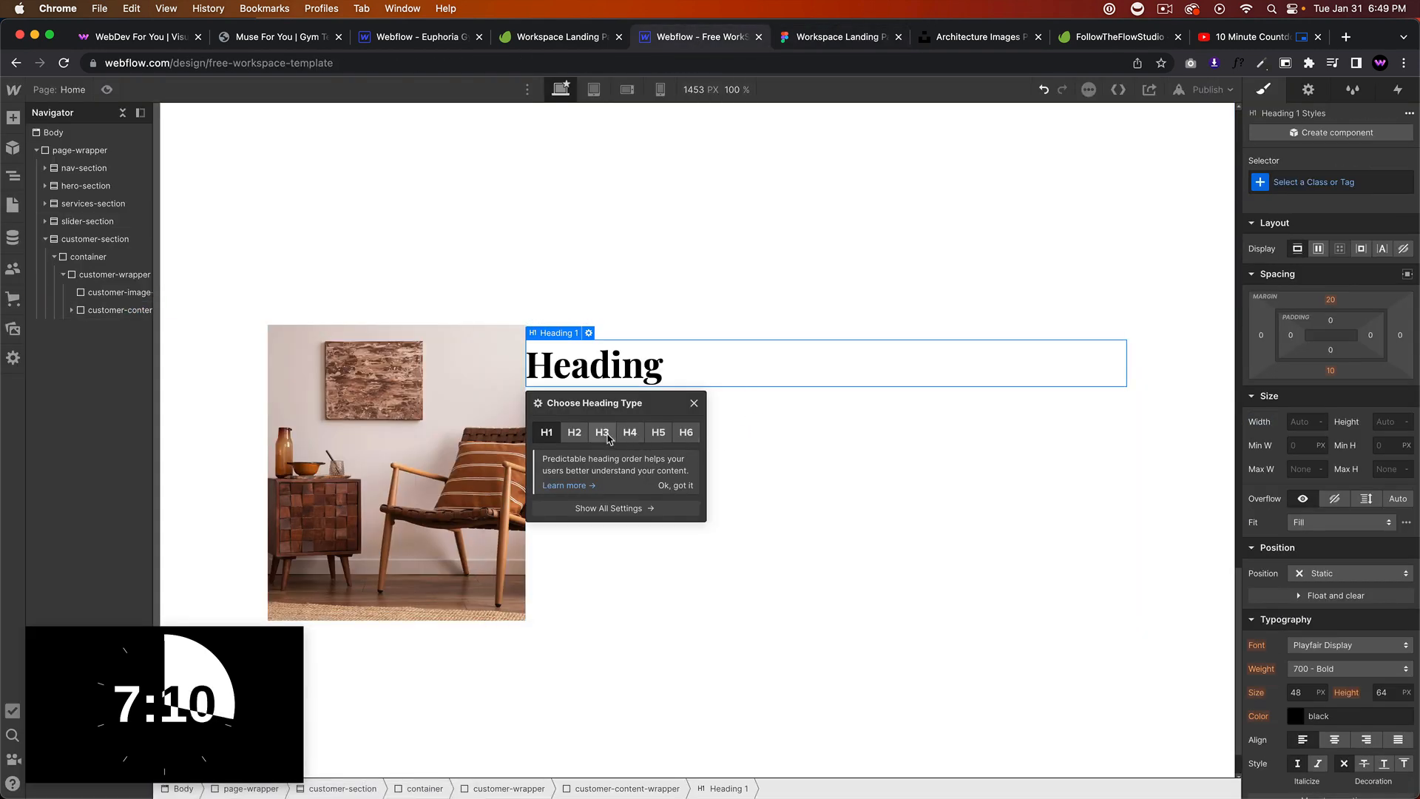
click(828, 37)
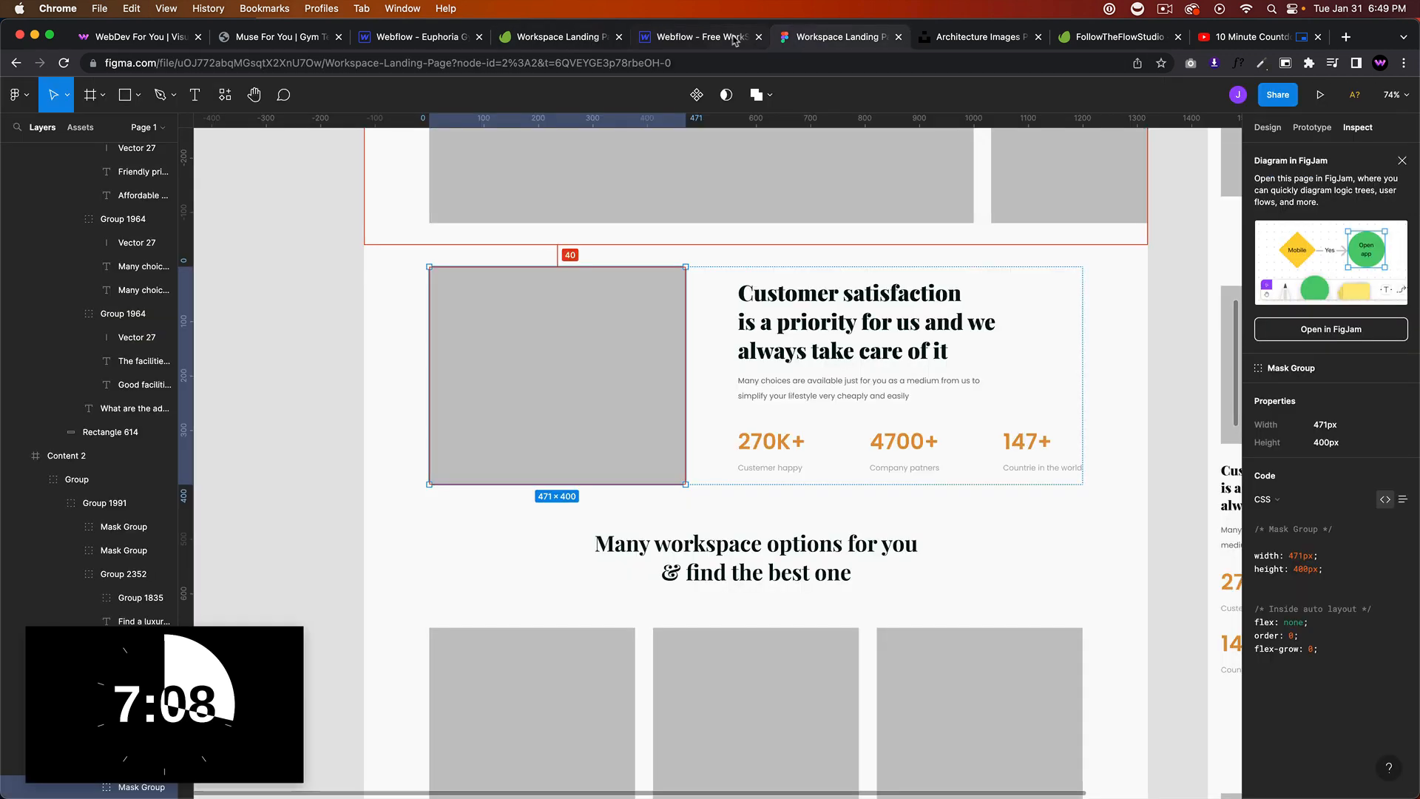
click(682, 43)
Step: Replace the heading's placeholder text with "Customer satisfaction is our priority"
double_click(704, 349)
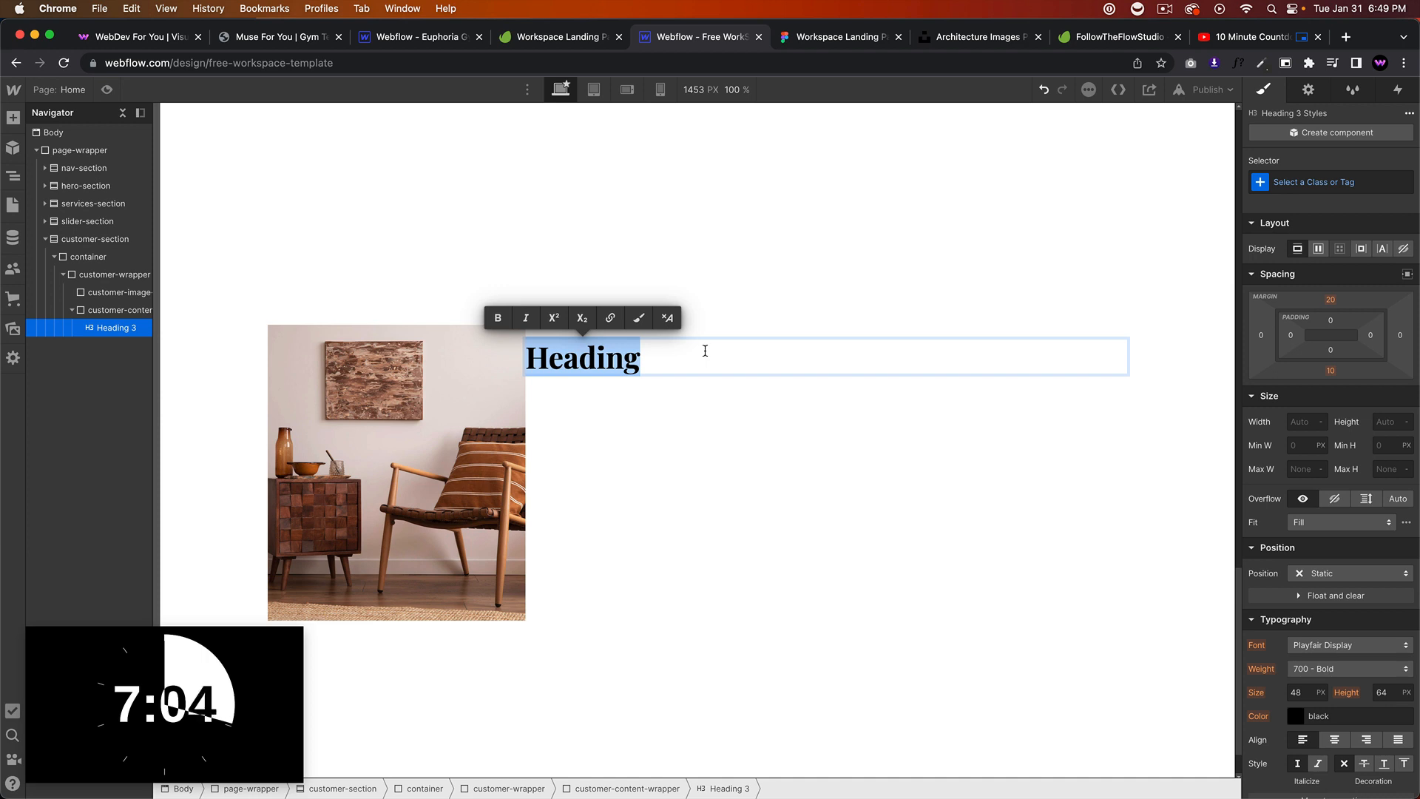
text(Customer)
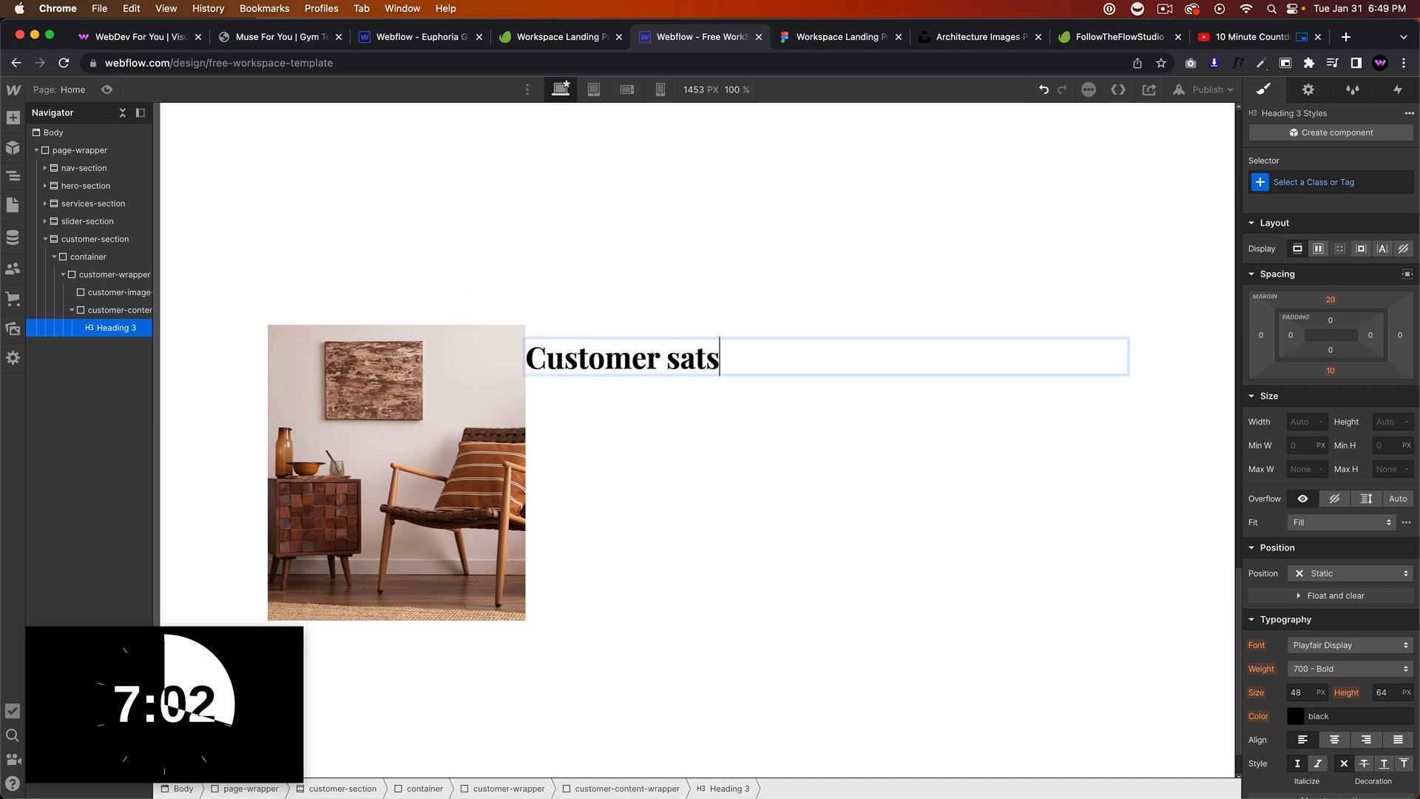
text( satisfaction is)
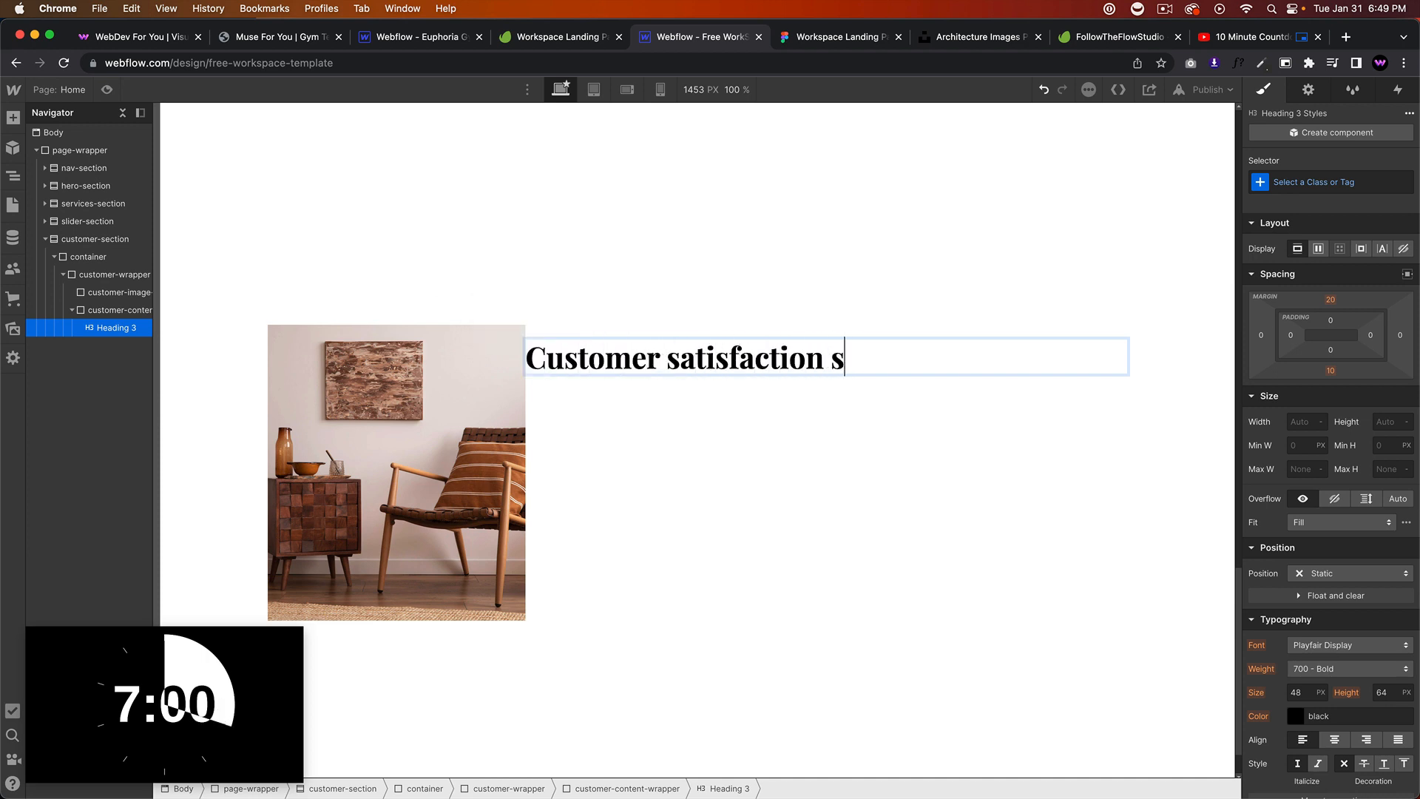
key(BackSpace)
text(is our priority)
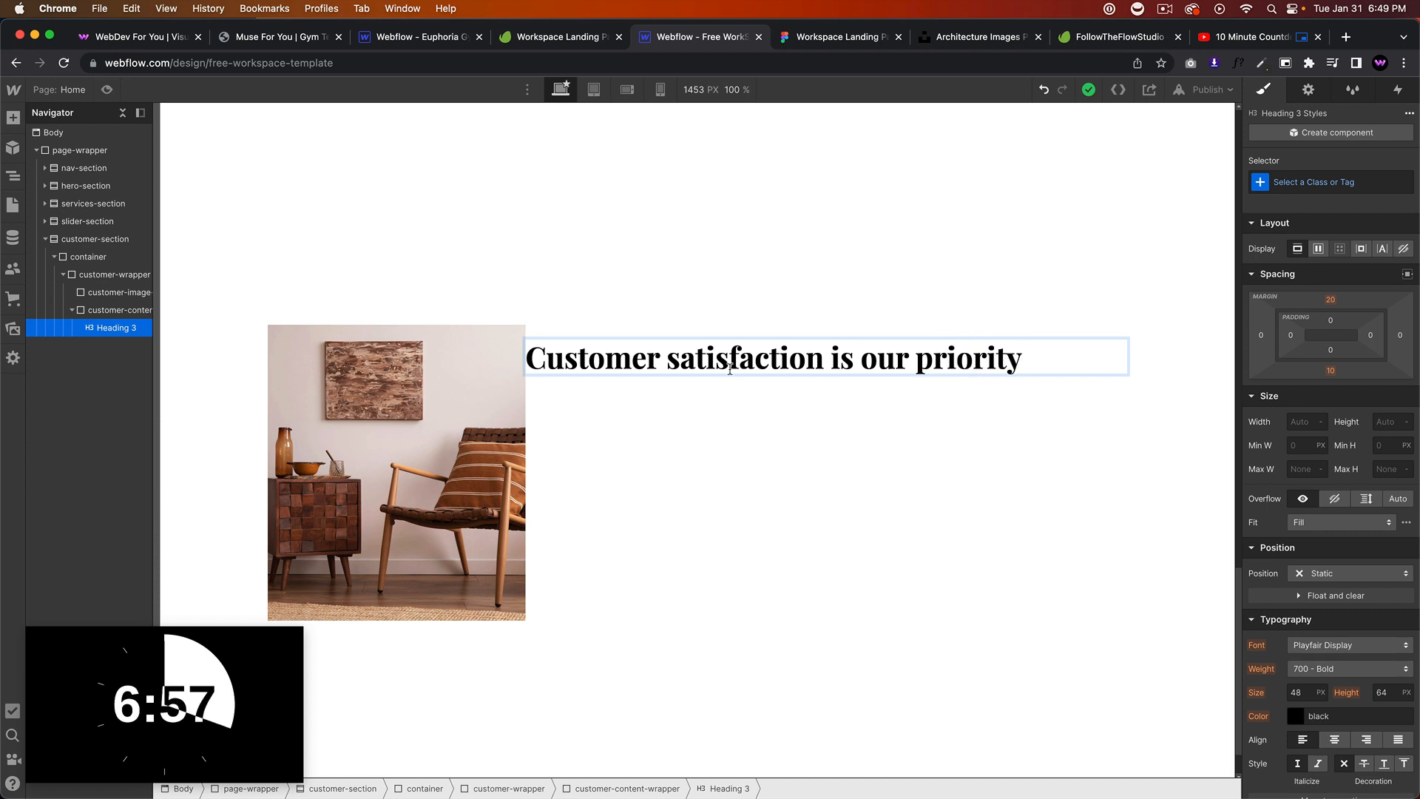
click(681, 429)
Step: Give customer-image-wrapper a right margin of 100 px, after checking the gap beside the image in the Figma design
click(518, 403)
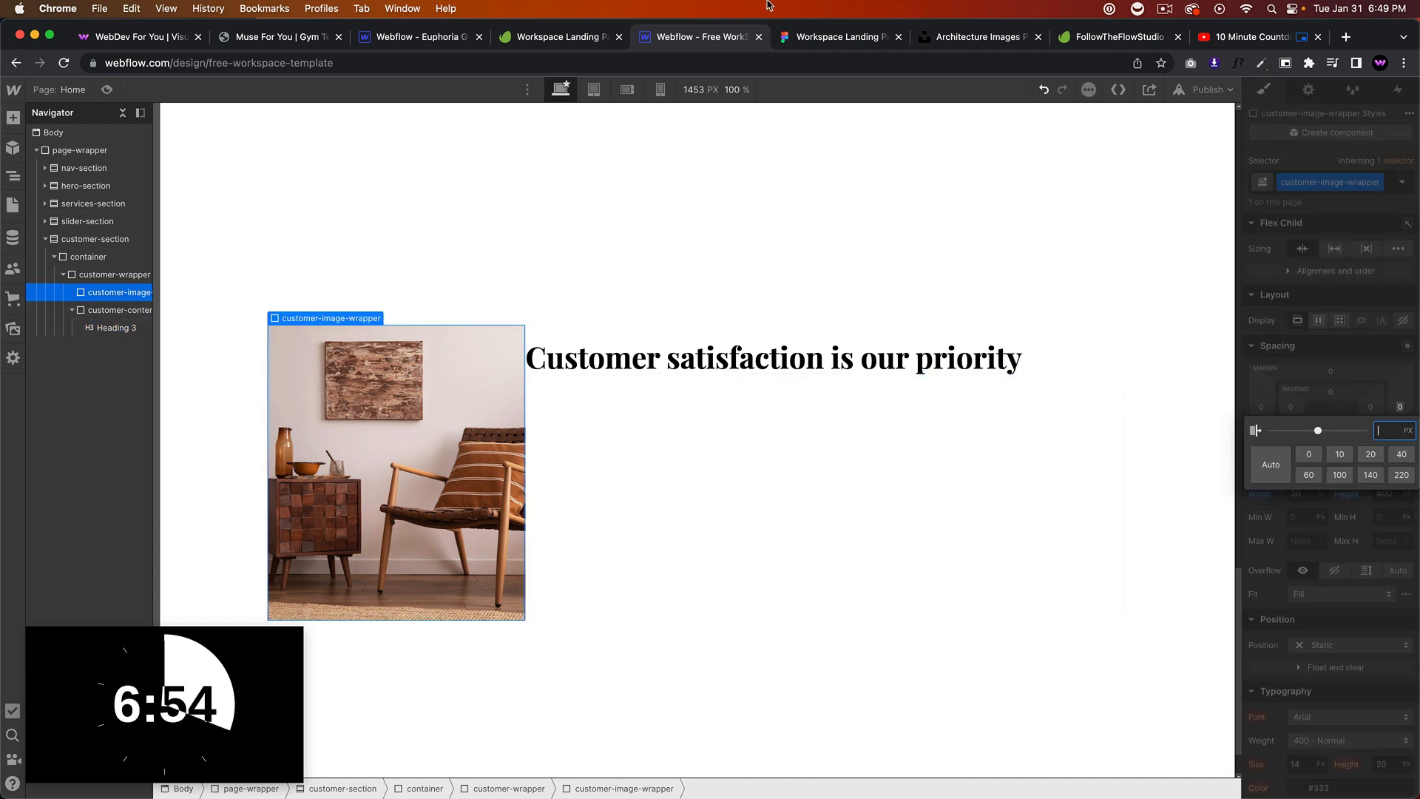
click(804, 37)
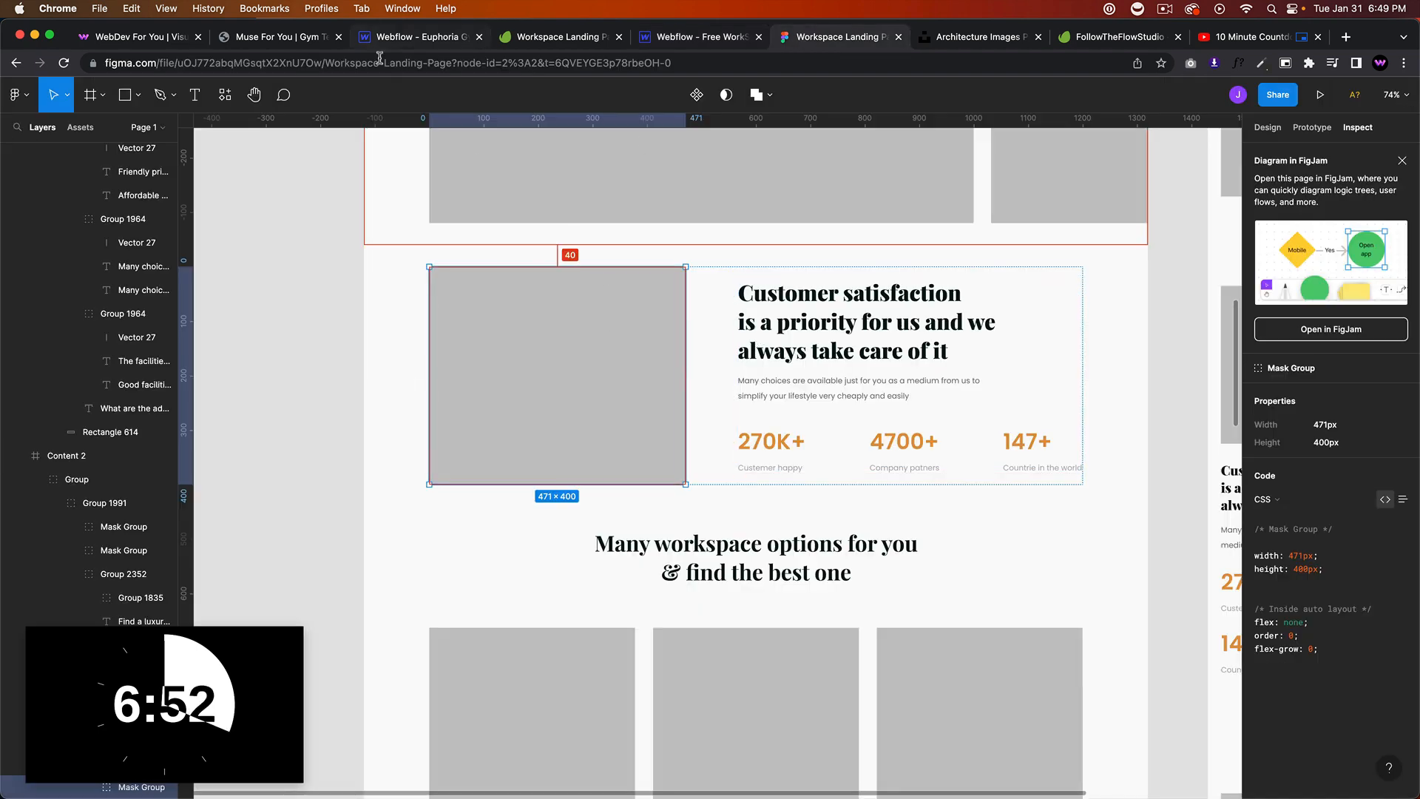
click(670, 37)
click(1399, 406)
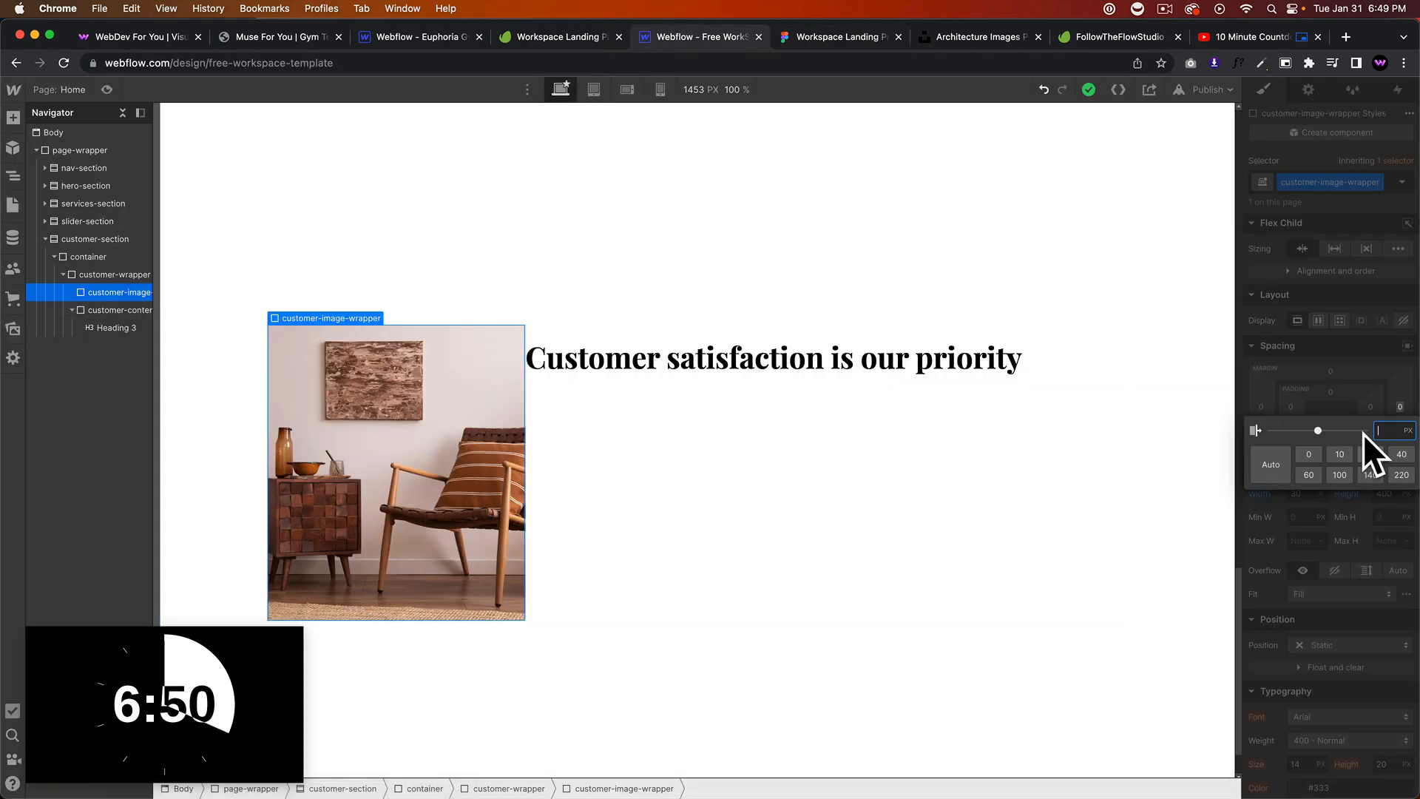
text(100)
key(Return)
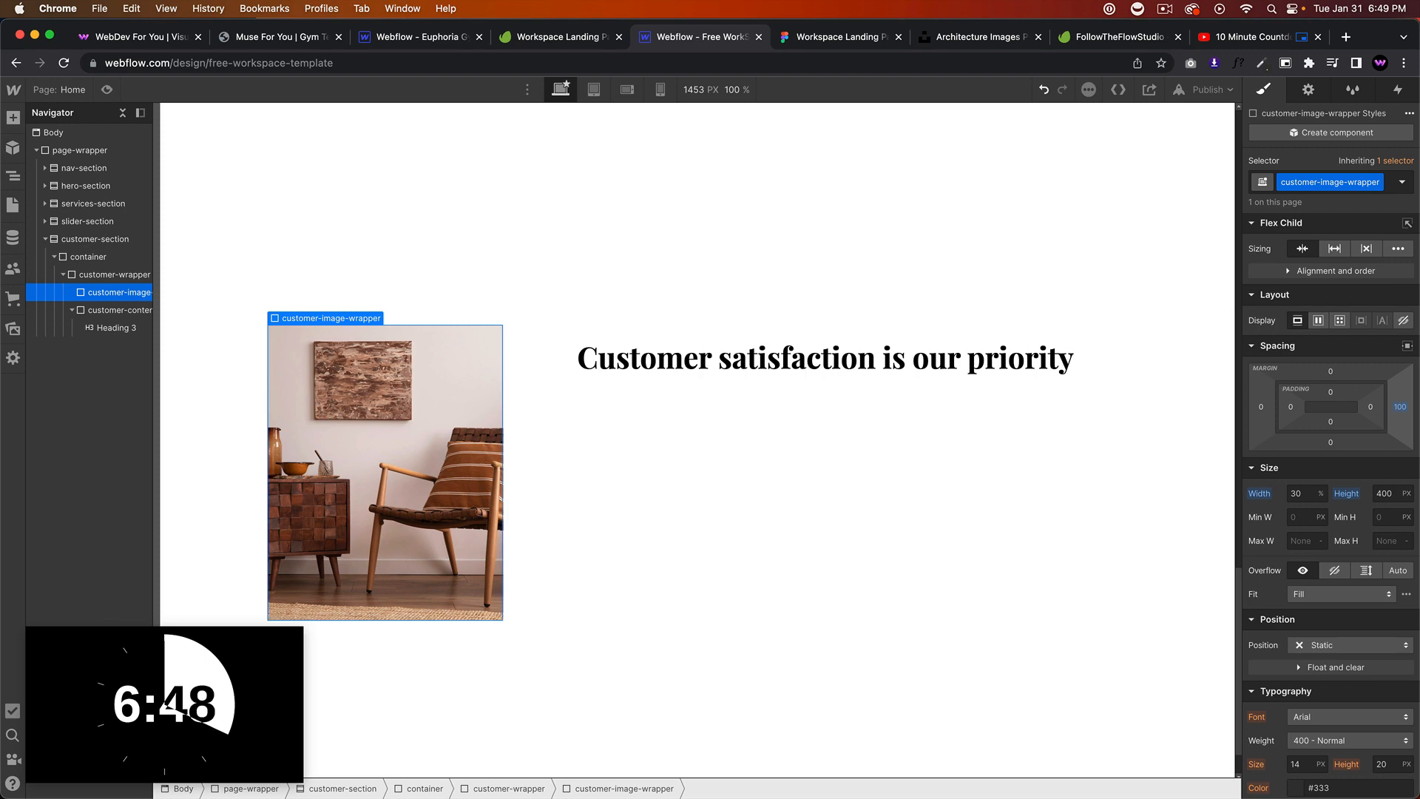
Step: Compare with the Figma layout and set customer-image-wrapper's width to 40%
click(826, 42)
click(723, 46)
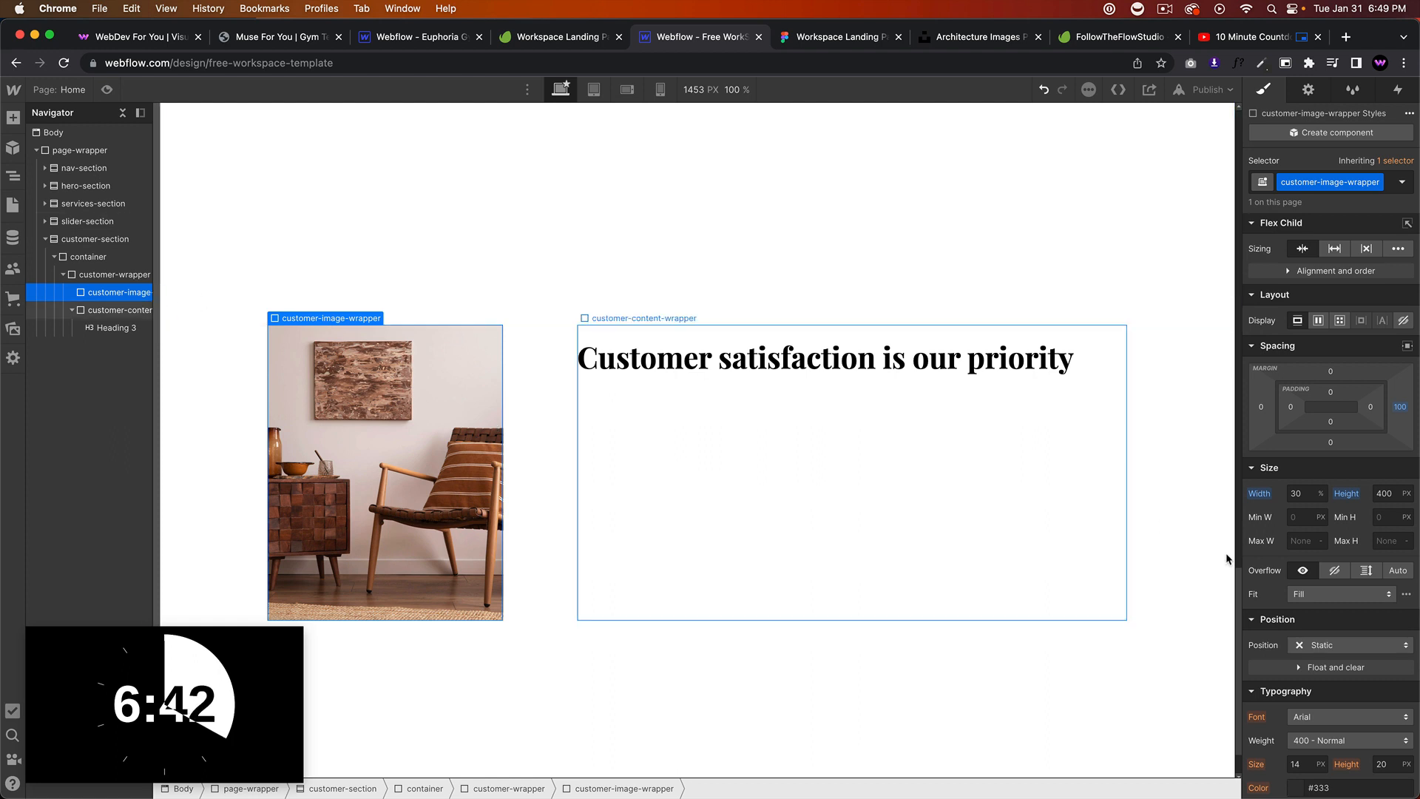
text(40)
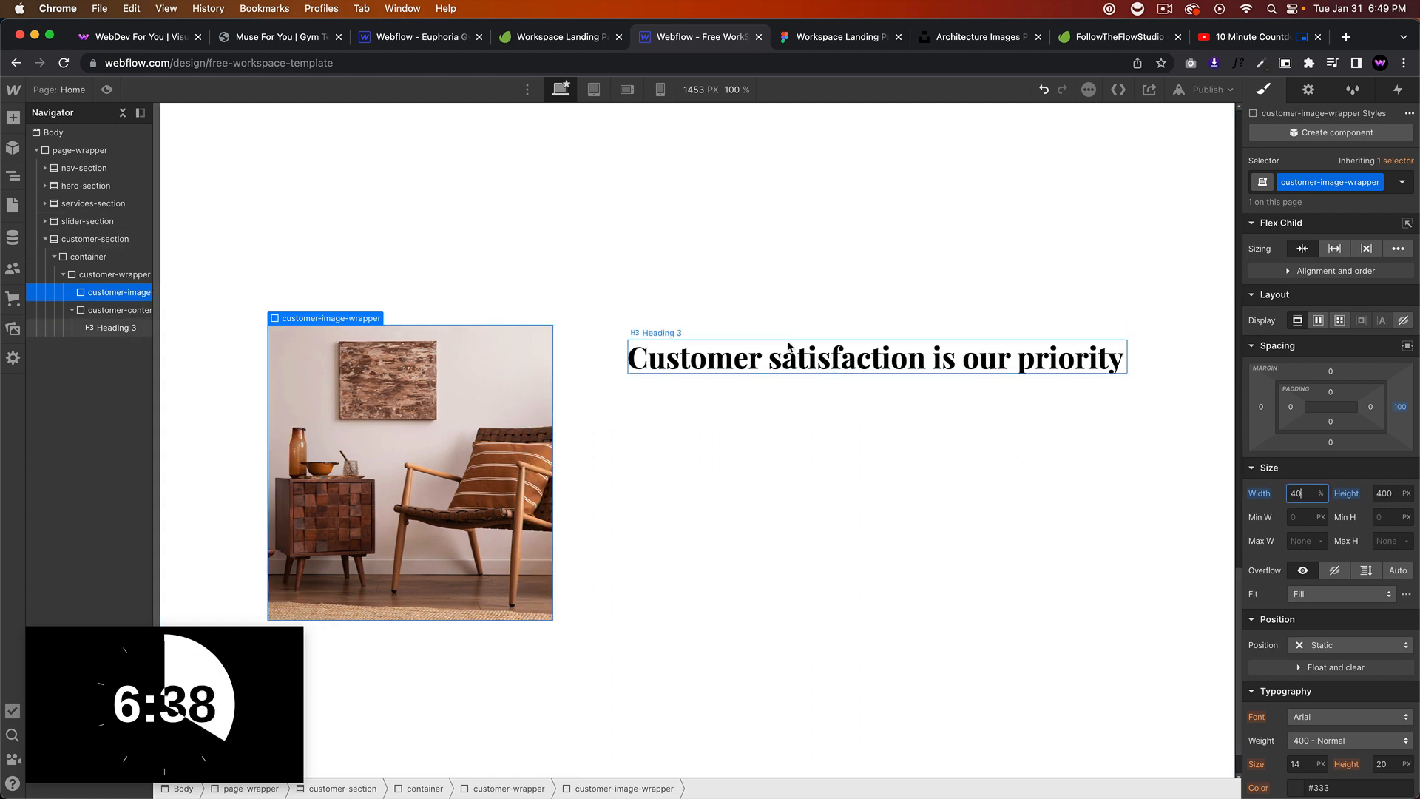
Step: Try widths of 60% and 100% on customer-content-wrapper
click(659, 398)
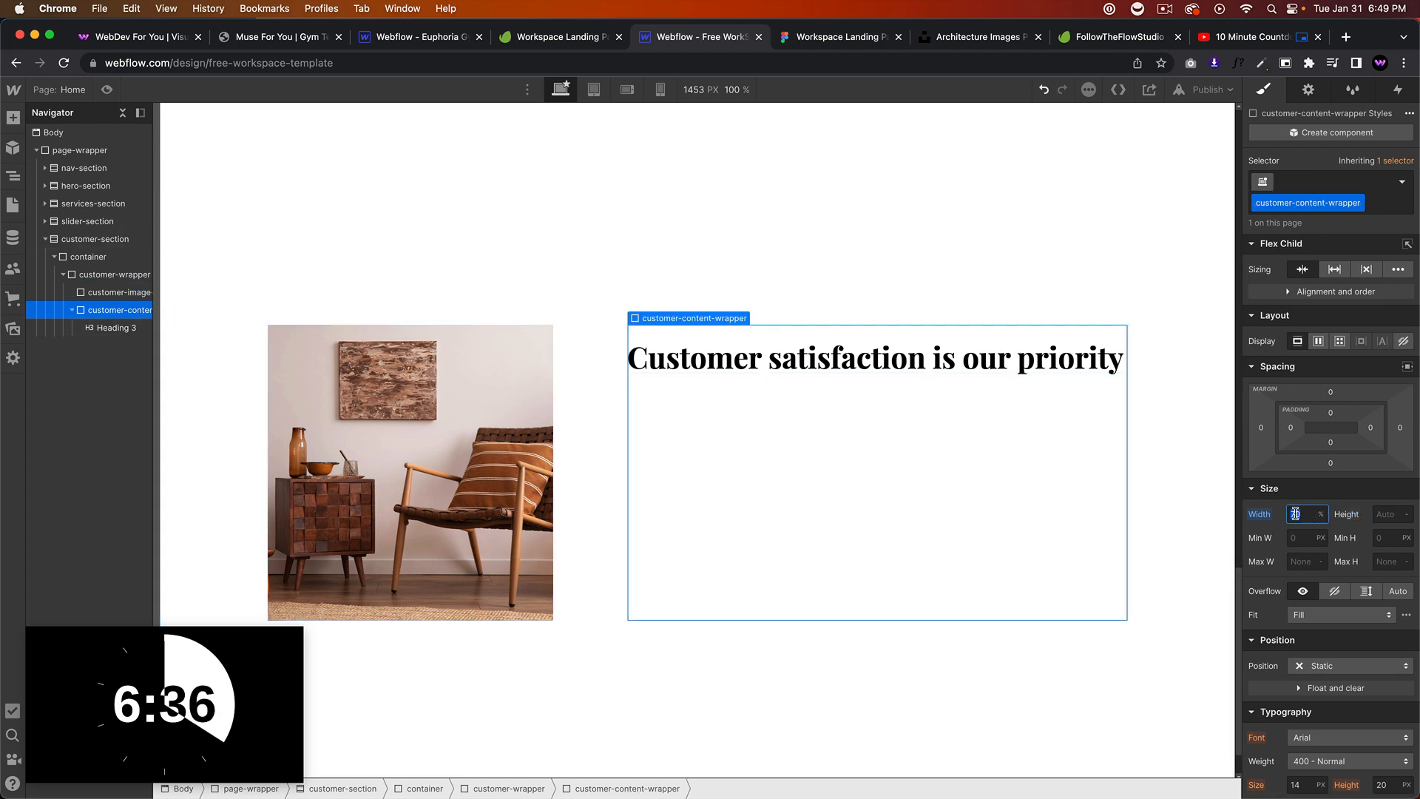
text(60)
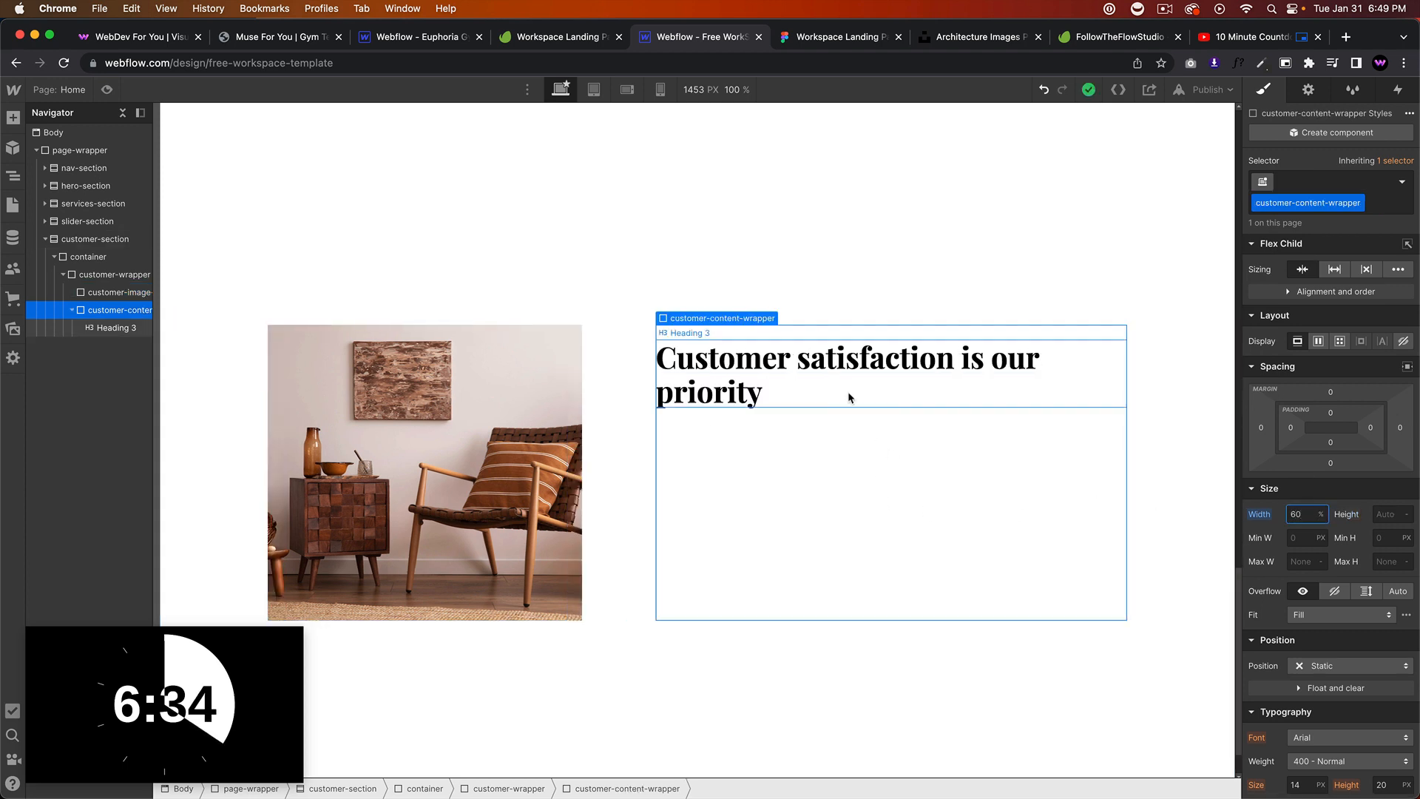
text(100)
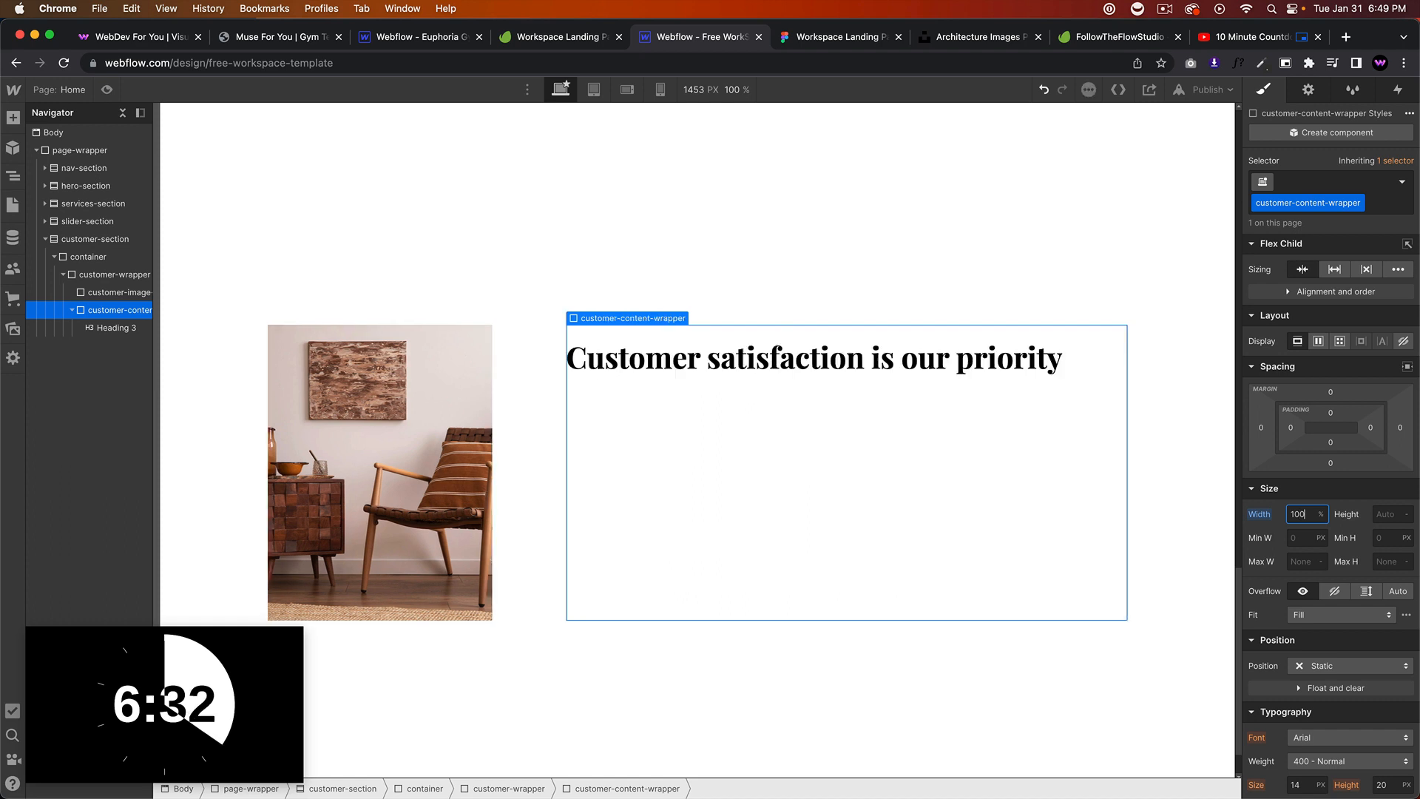
key(Return)
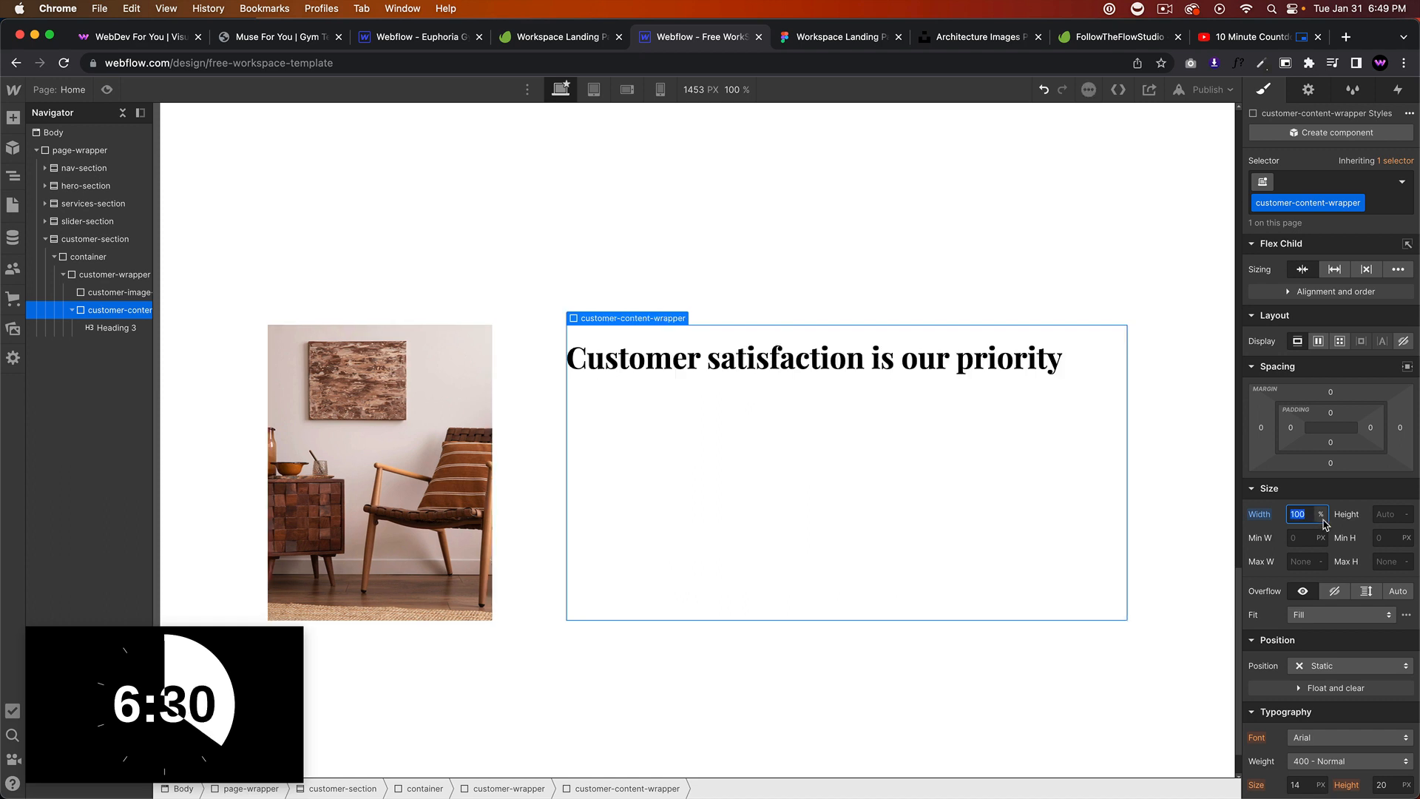
Step: Clear customer-content-wrapper's fixed width and set its flex child sizing to grow
key(BackSpace)
click(1335, 269)
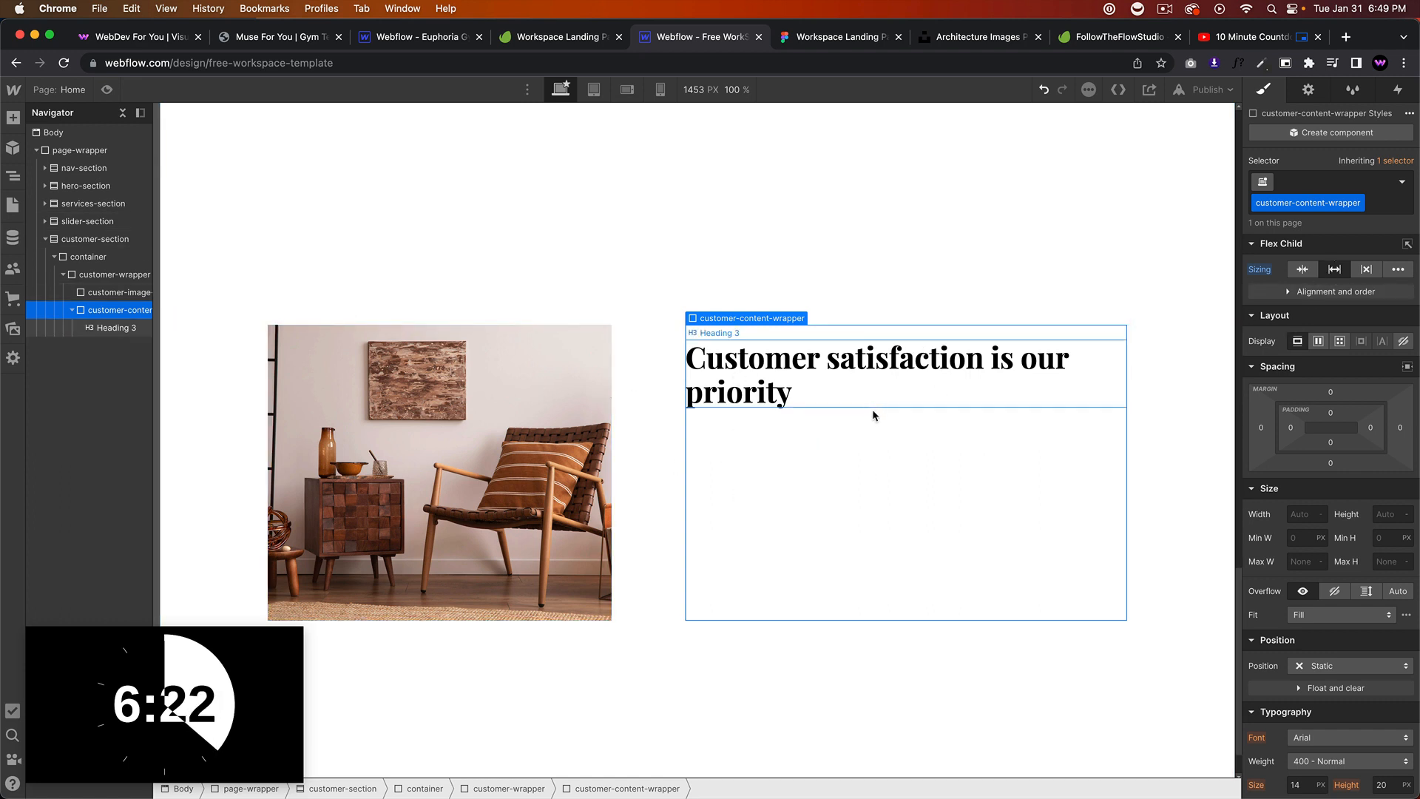
Step: Check the Figma design and add a Paragraph below the heading in customer-content-wrapper
click(821, 39)
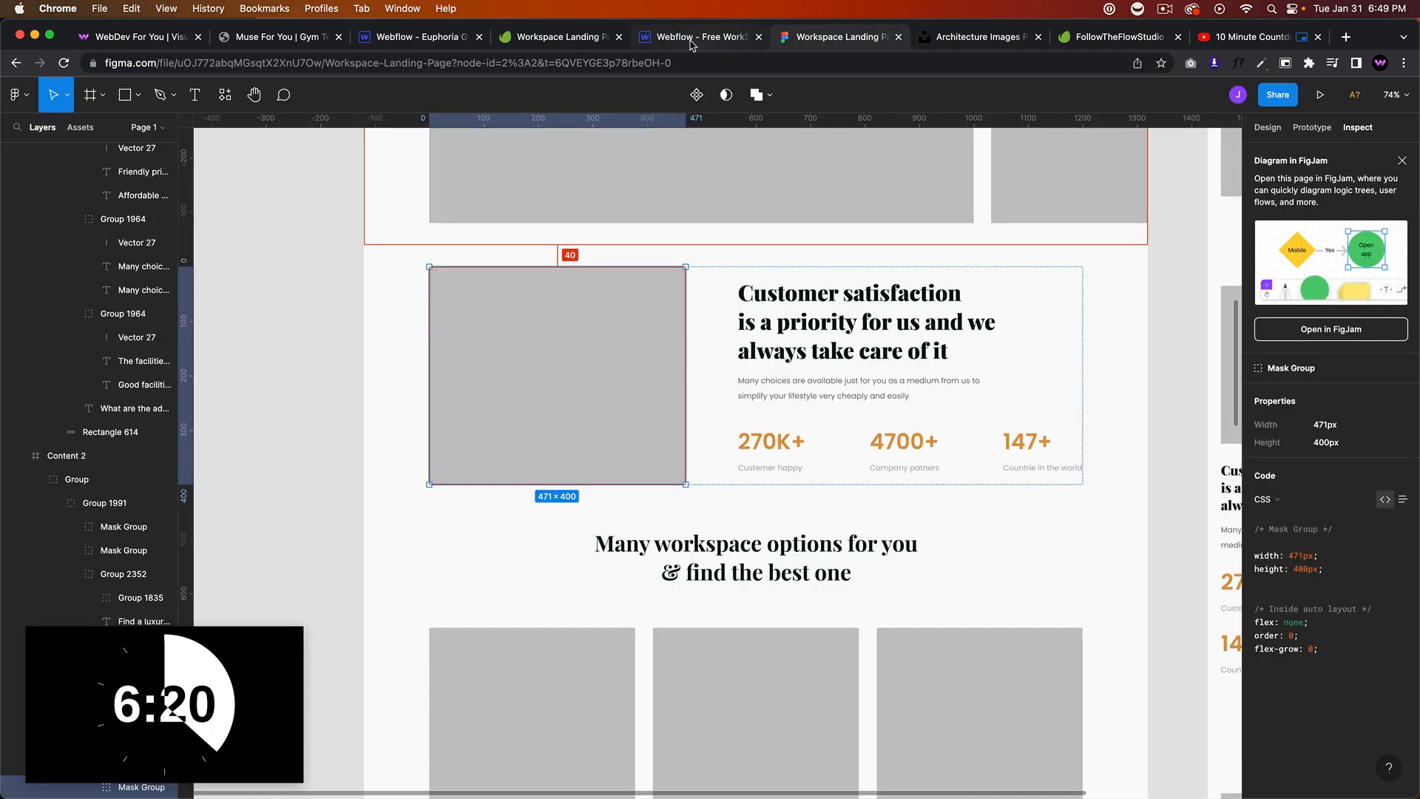
click(690, 39)
key(super+e)
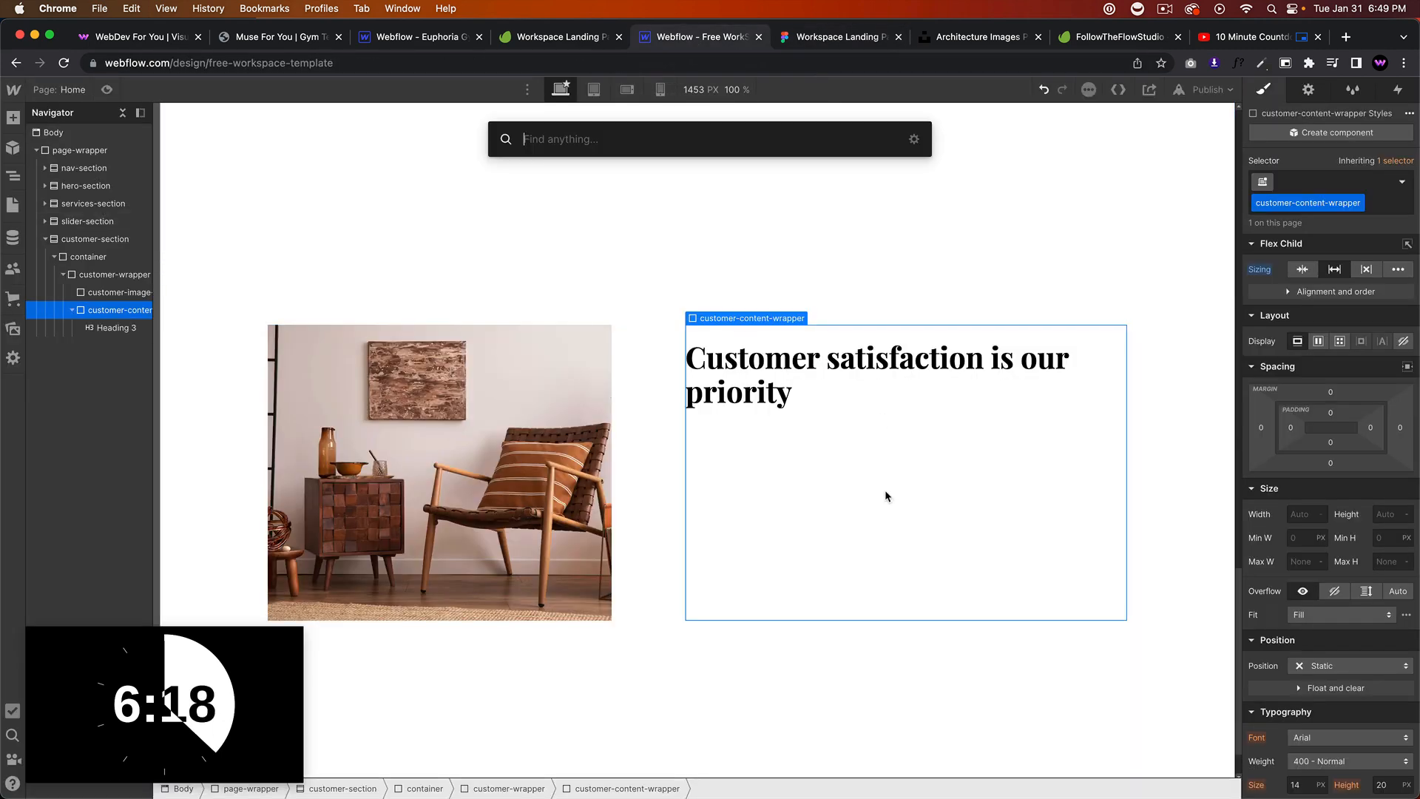
text(para)
key(Return)
Step: Replace the paragraph's placeholder with the "Many choices are available just for you" description copied from the customer section in Figma
click(835, 37)
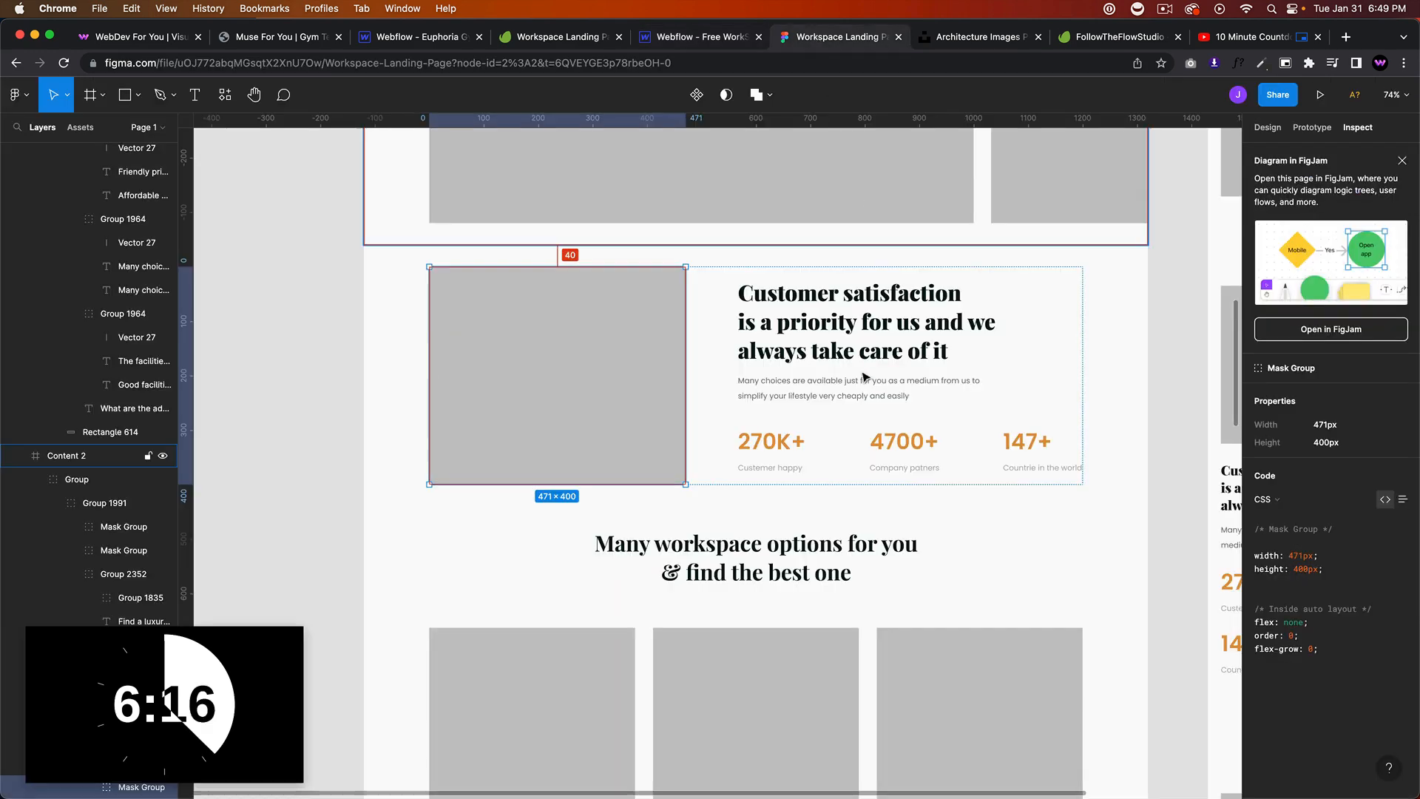
click(840, 381)
click(1403, 514)
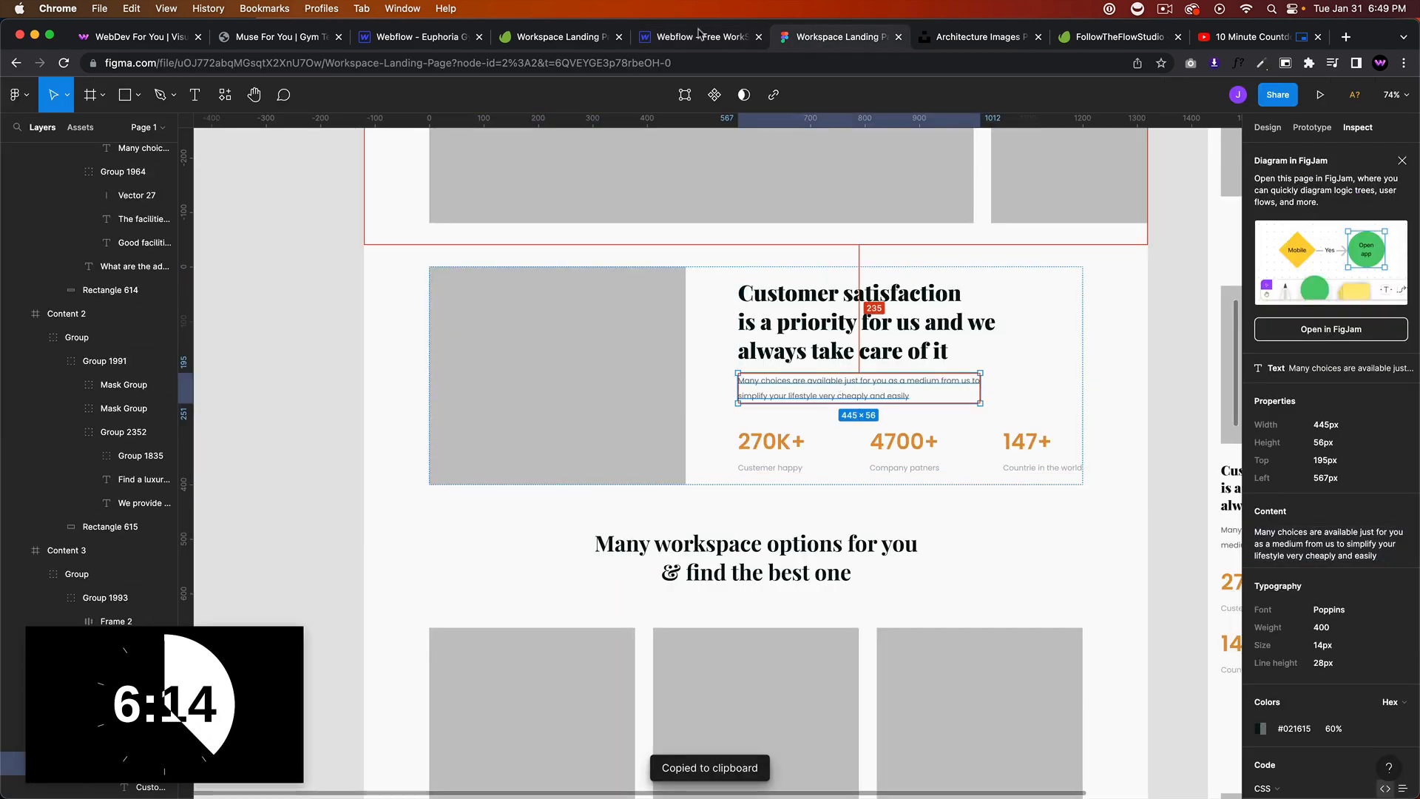
click(688, 37)
double_click(808, 415)
key(super+a)
key(super+v)
click(871, 517)
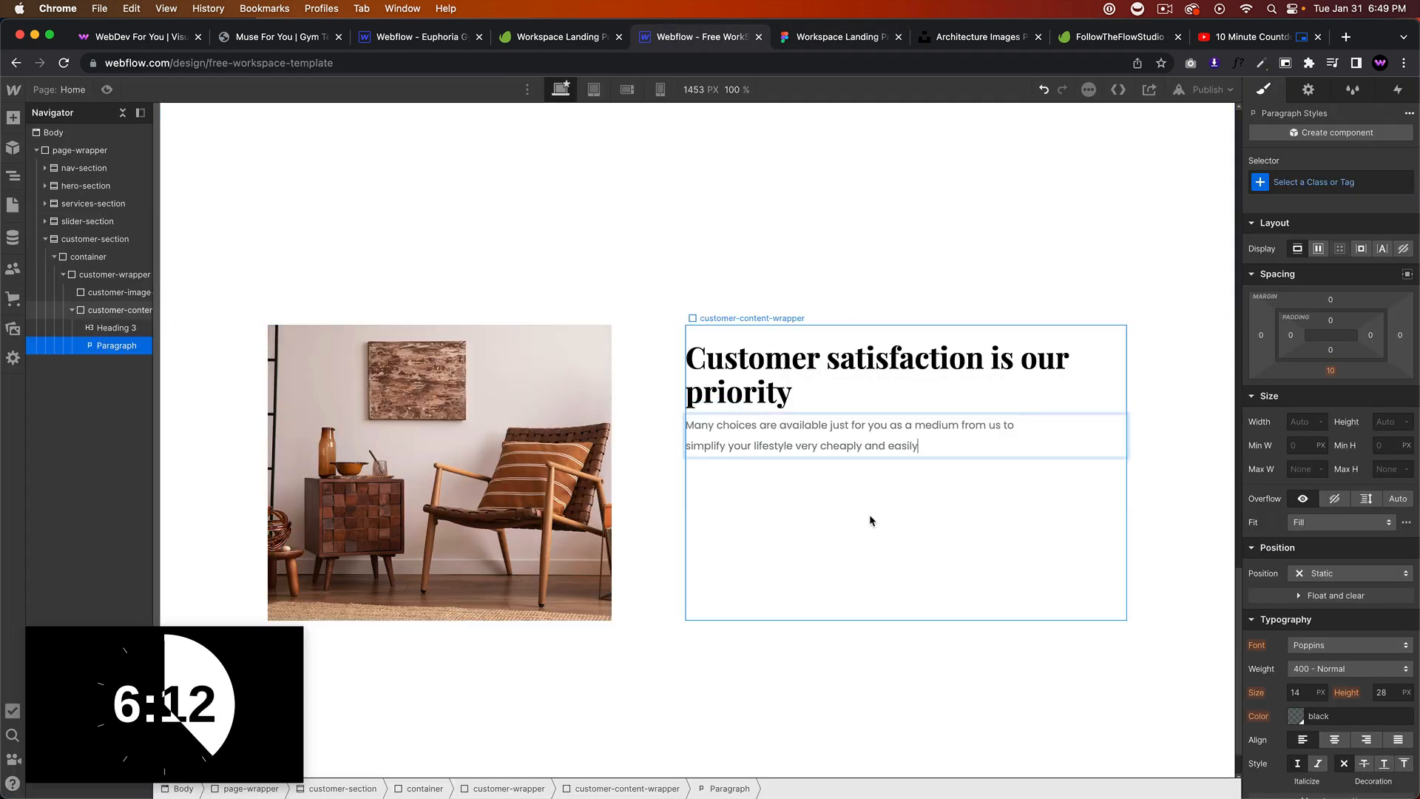
Step: Check the Figma design and add a Div Block below the paragraph in customer-content-wrapper
click(839, 41)
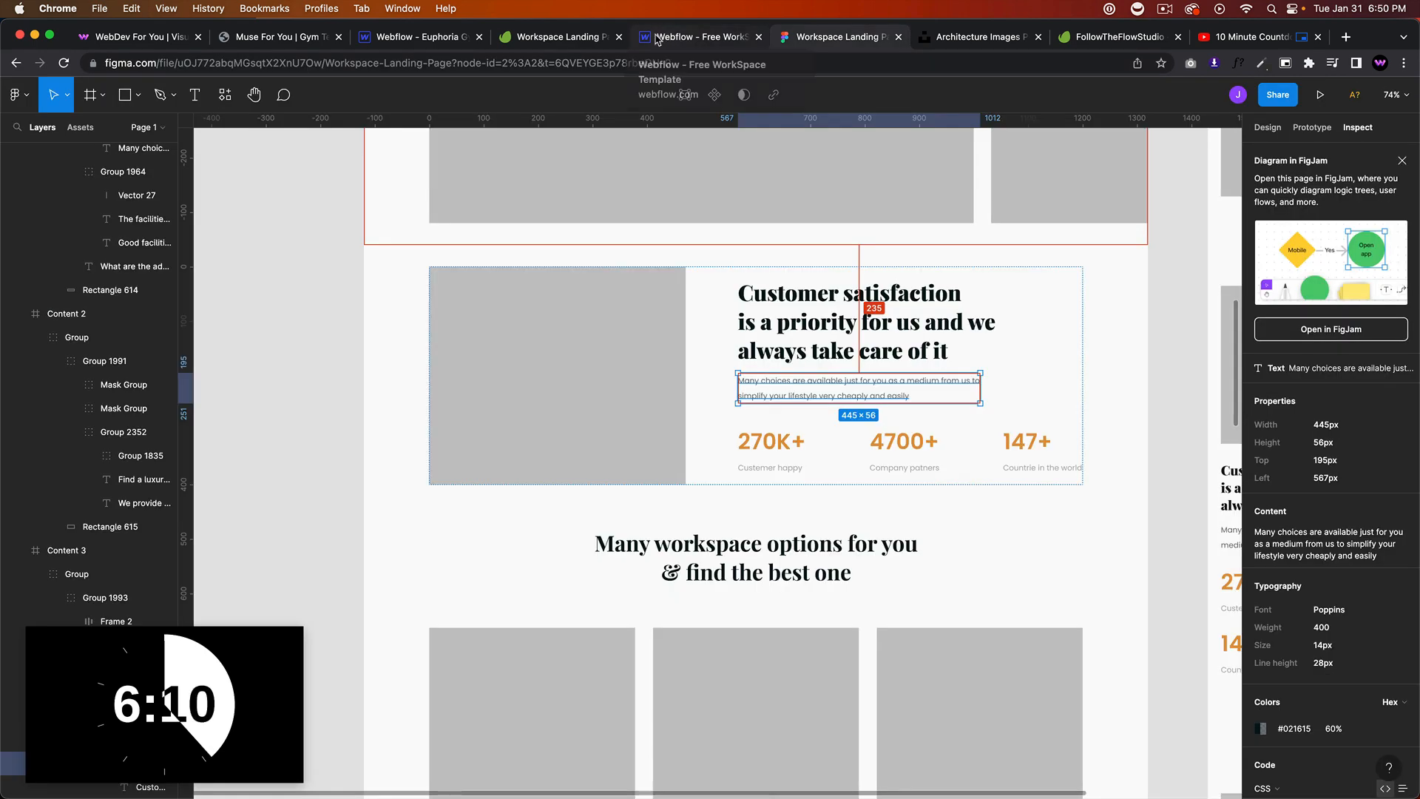
click(692, 41)
key(super+e)
text(div)
key(Return)
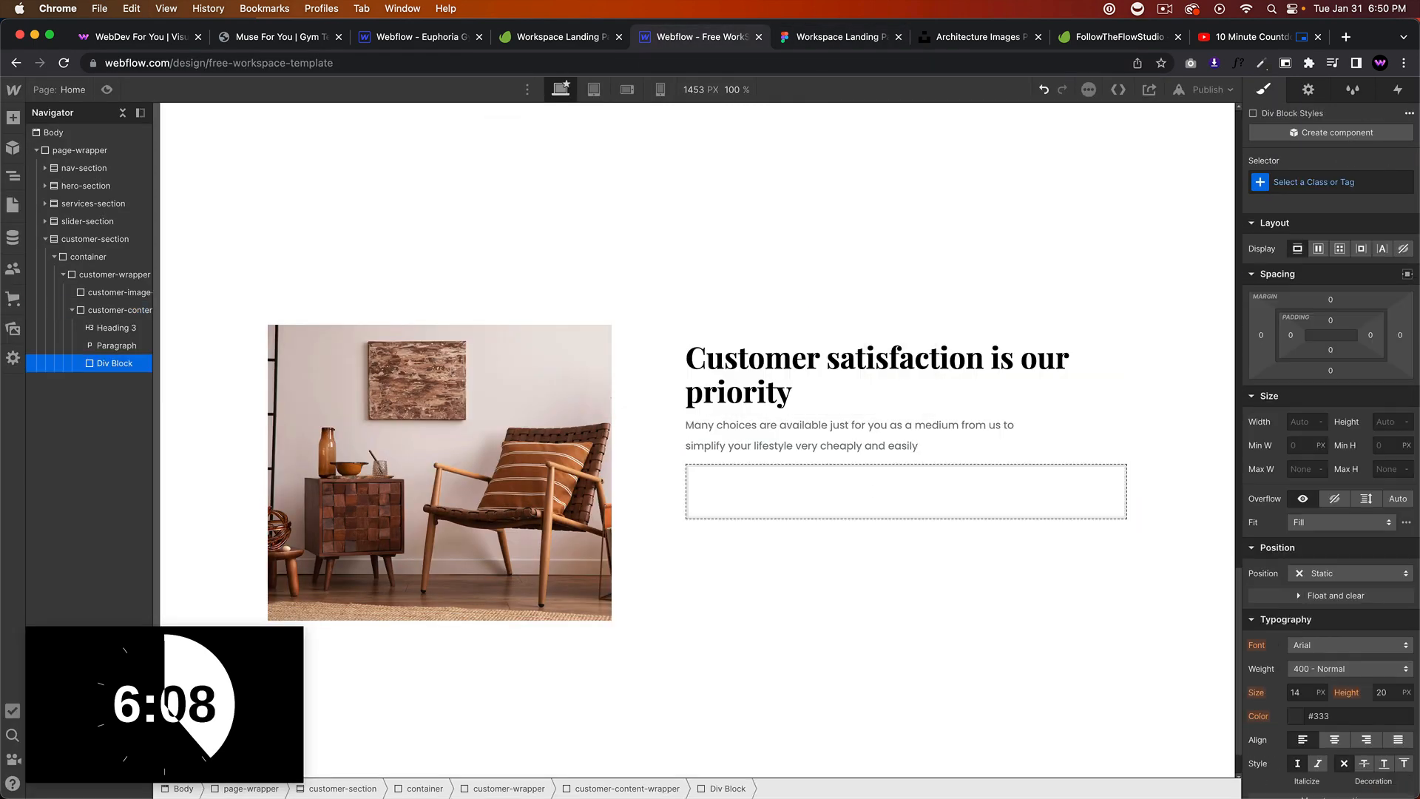
Step: Check the Figma design and give the new Div Block below the paragraph the class customer-numbers-wrapper
click(841, 37)
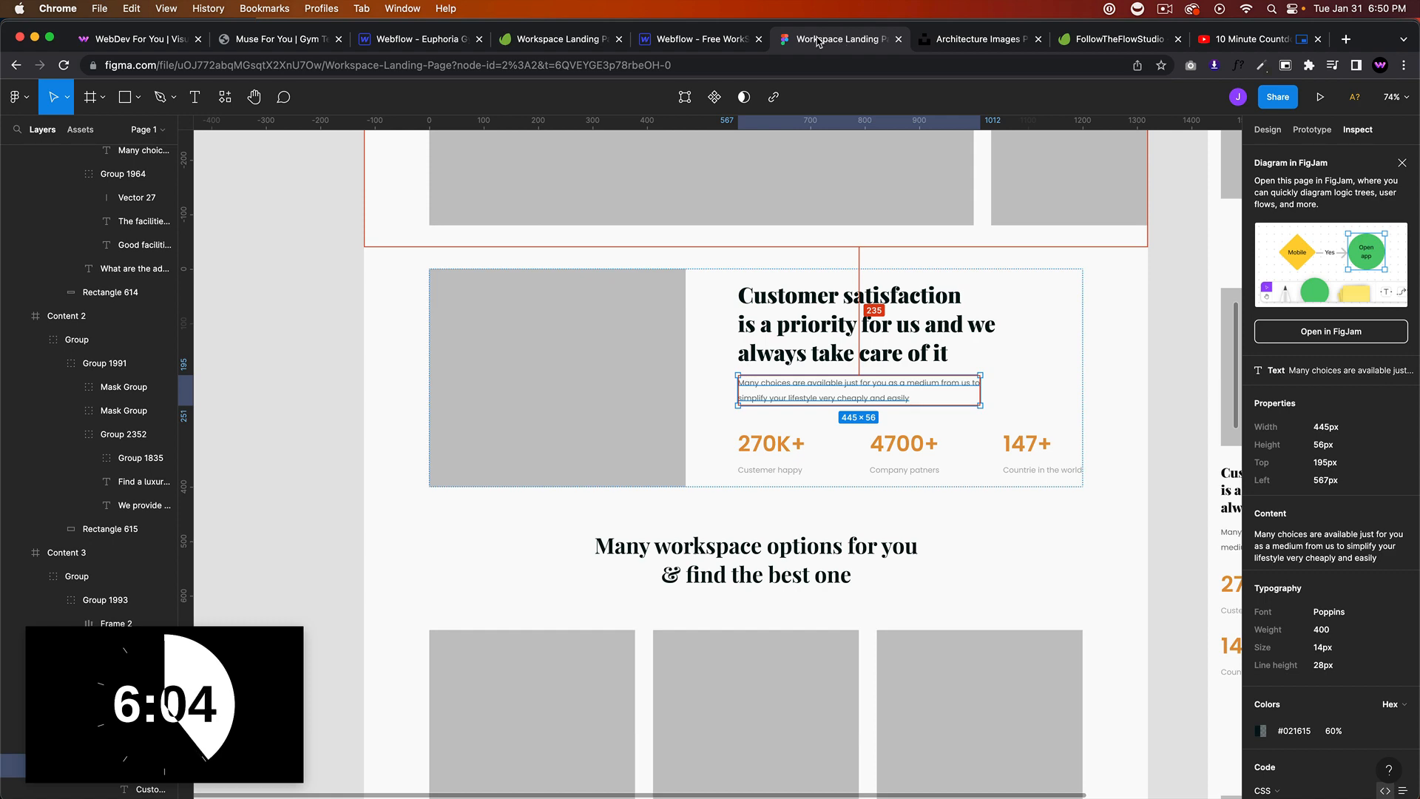
click(700, 40)
key(super+Return)
text(customer)
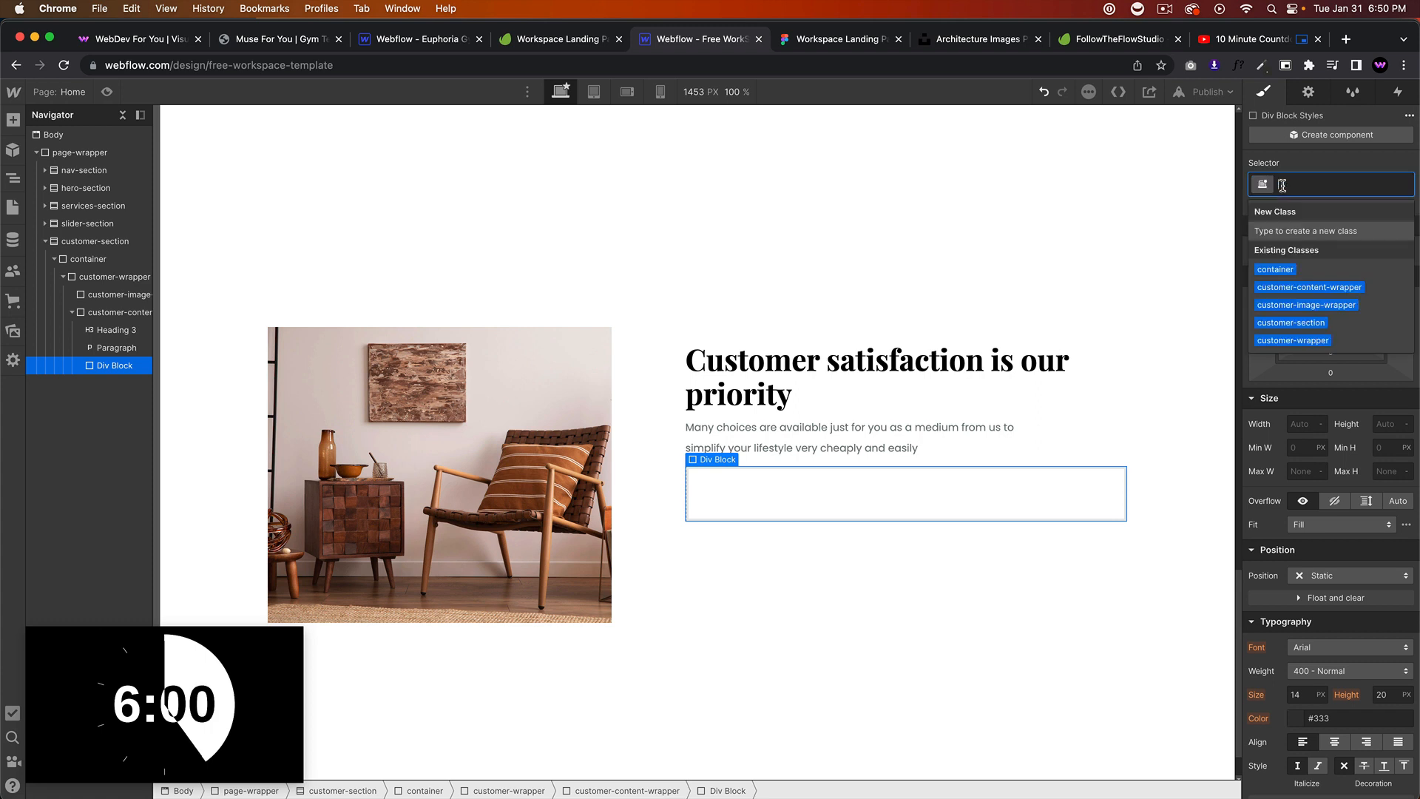
text(-numbers-wrapper)
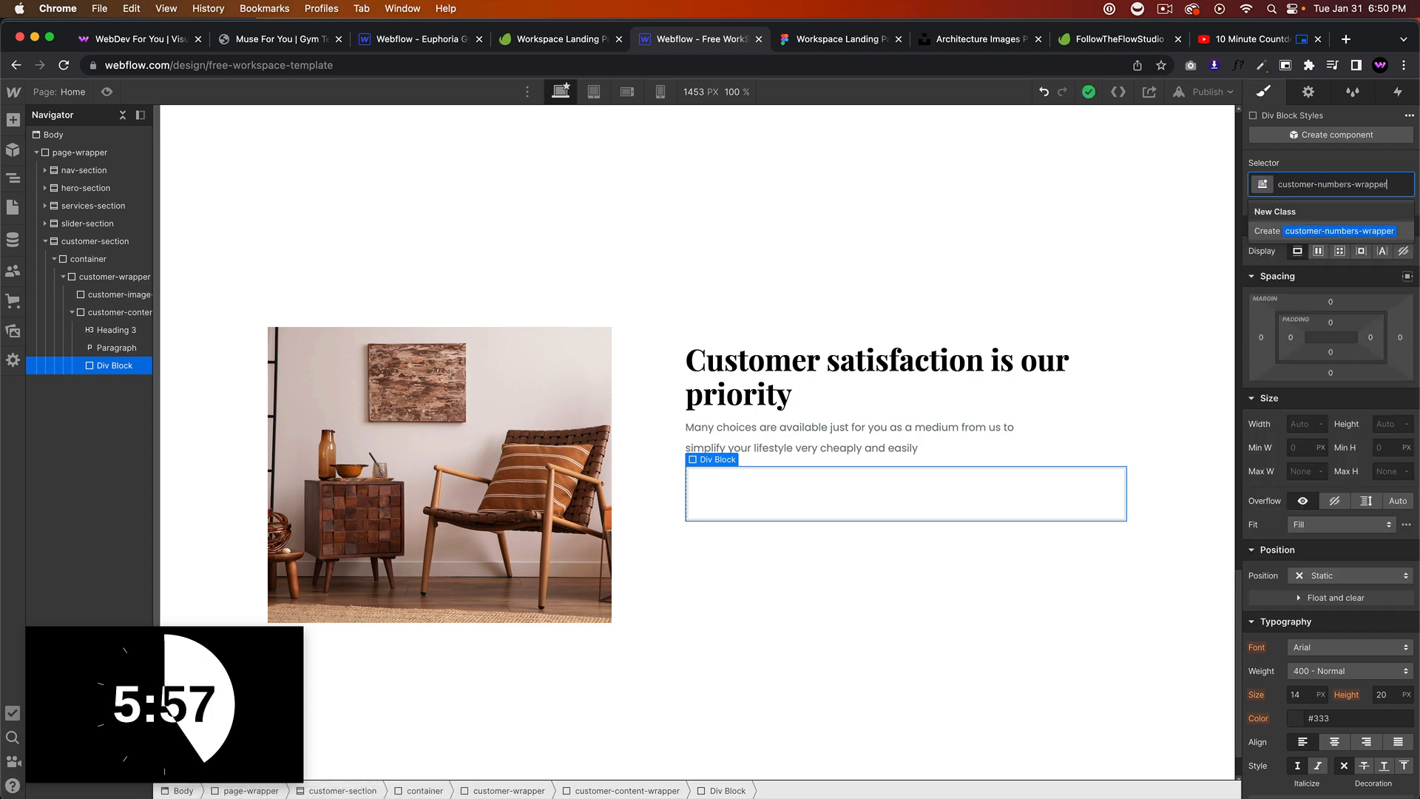
key(Return)
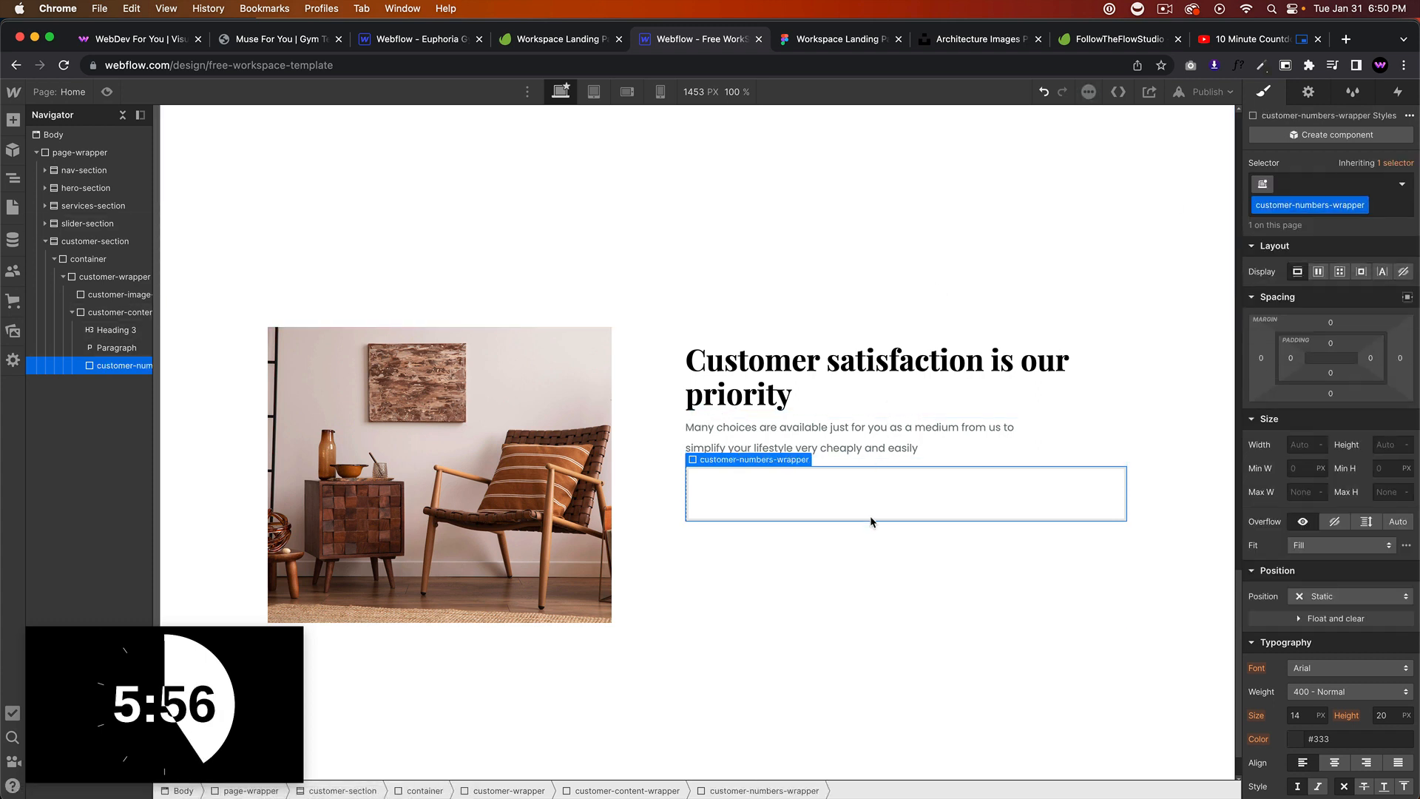
Step: Add a Div Block inside customer-numbers-wrapper and give it the class customer-number-item
key(super+e)
text(div)
key(Return)
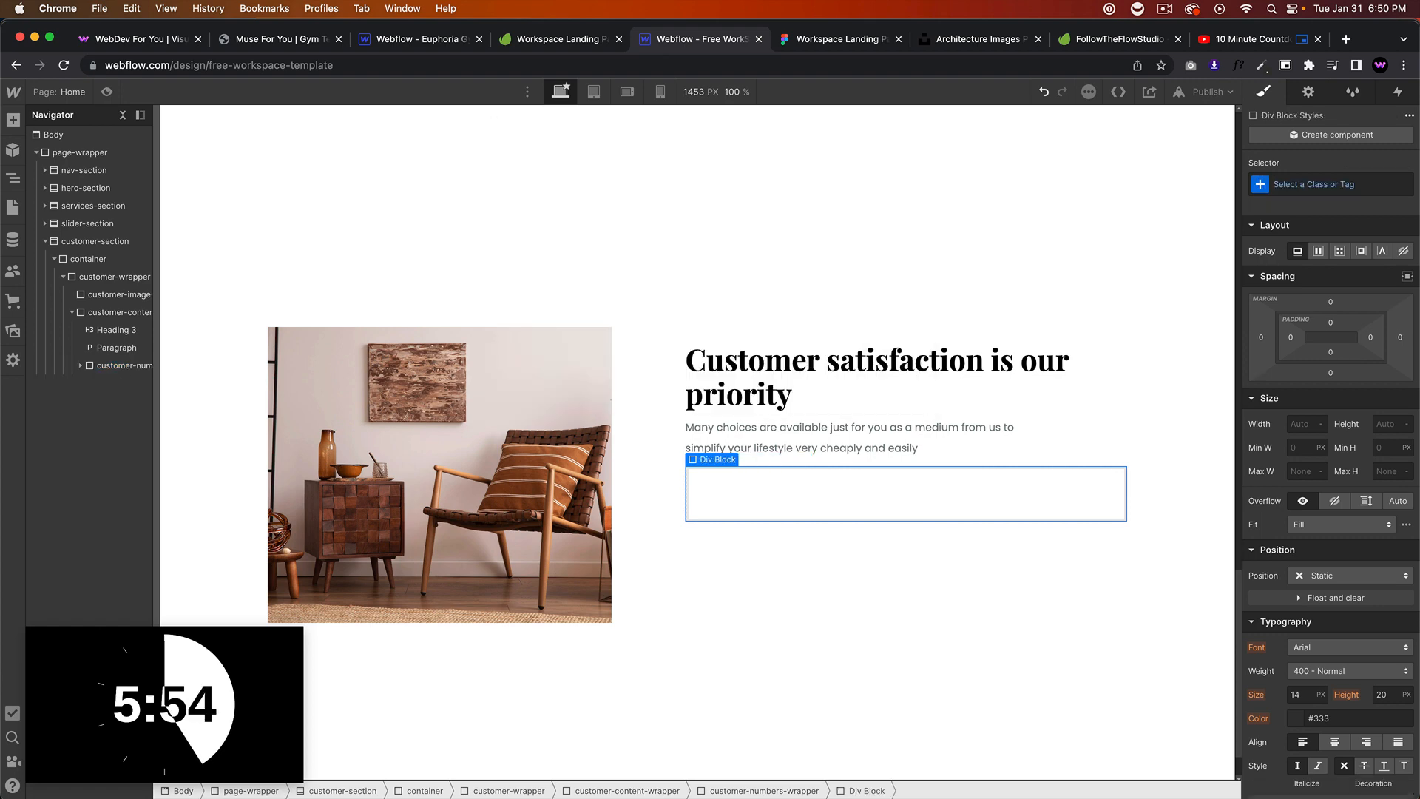
key(super+Return)
text(custom)
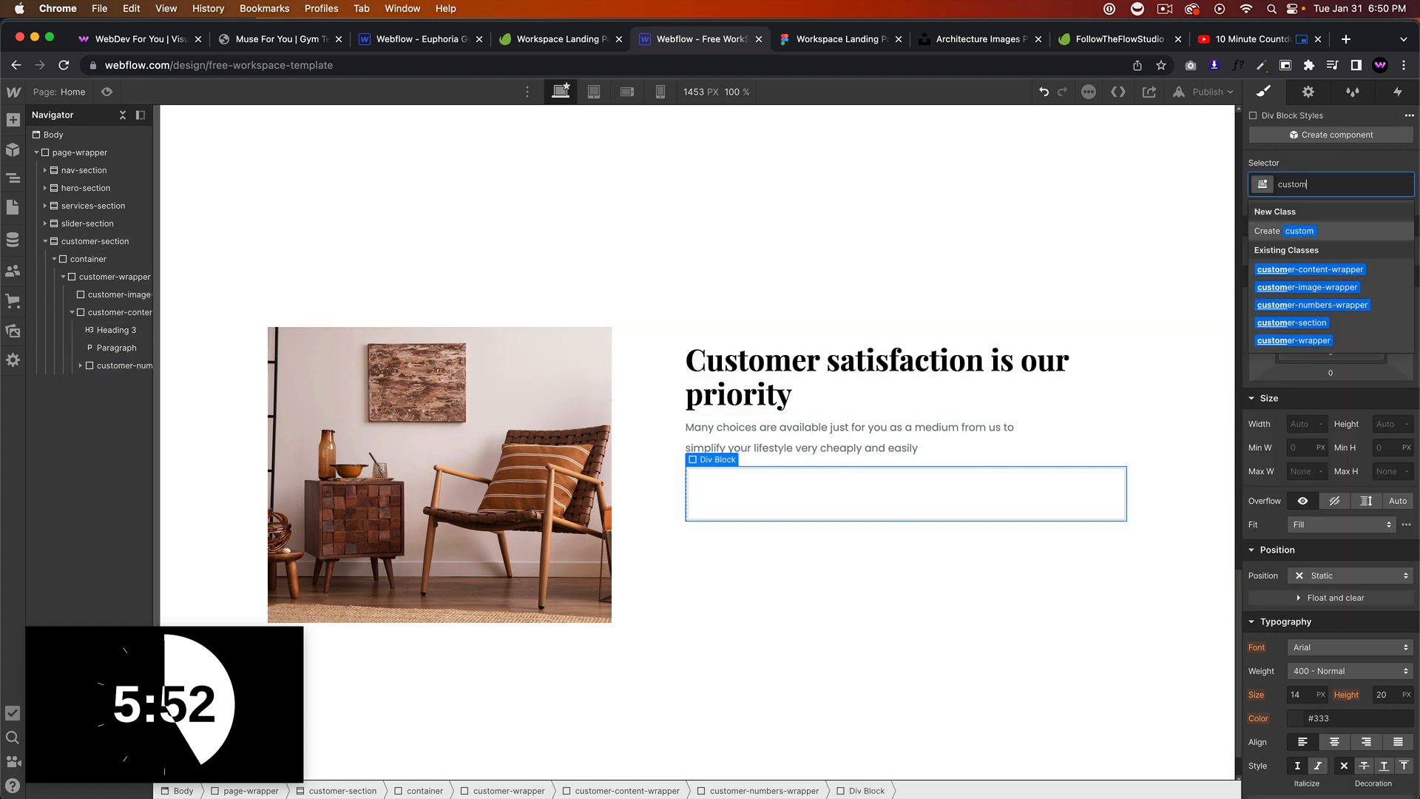
text(er-number-item)
key(Return)
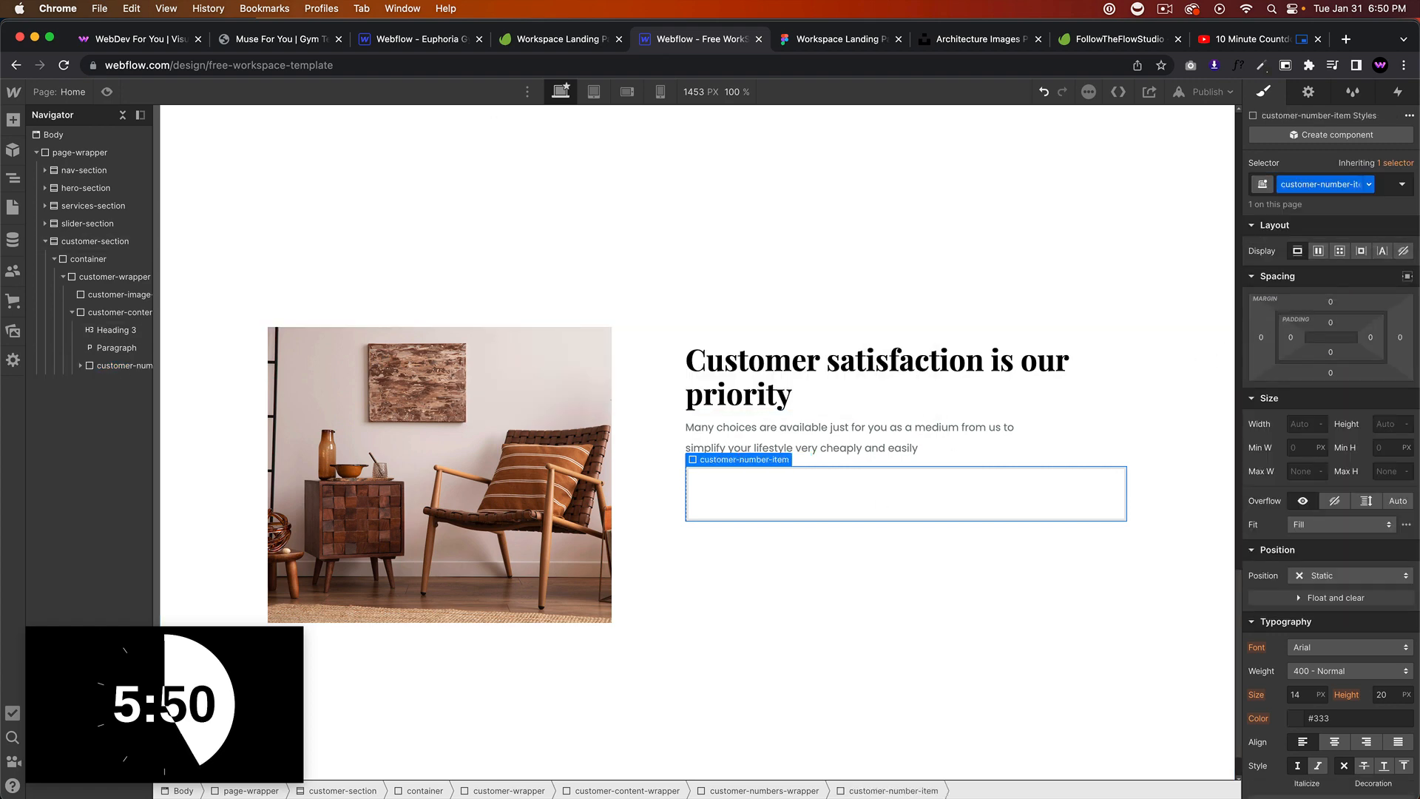
Step: Rename the customer-numbers-wrapper class to customer-number-wrapper
key(Delete)
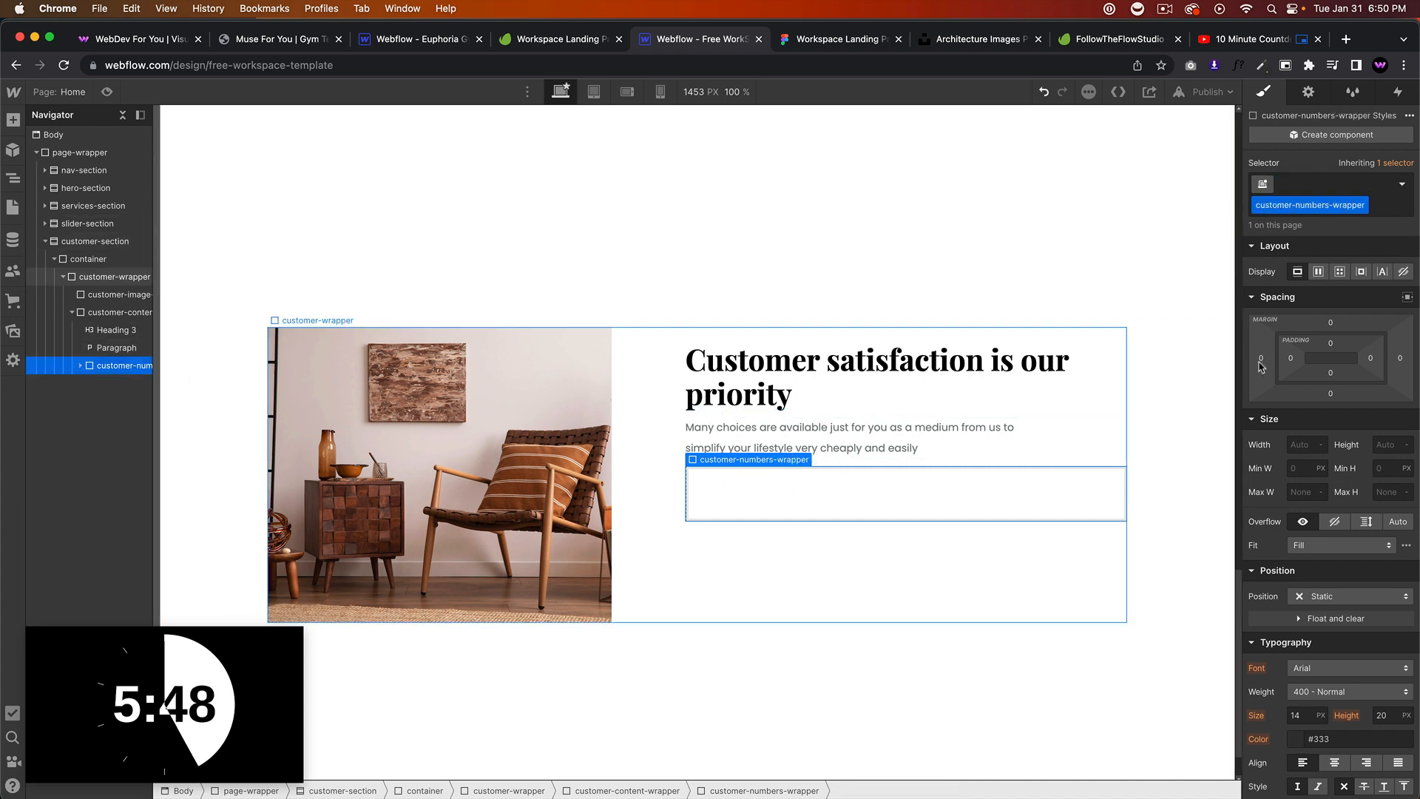
double_click(1328, 205)
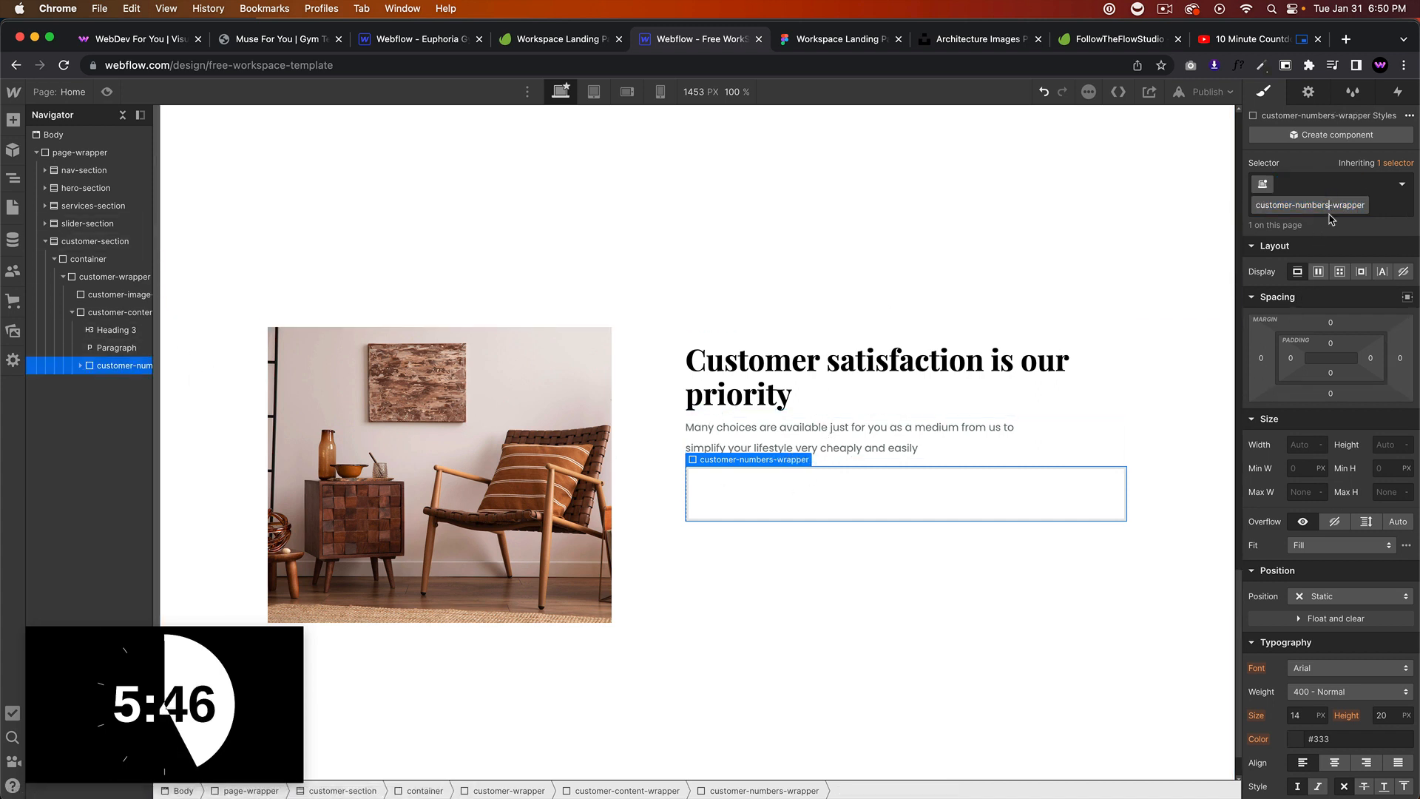
key(Return)
Step: Add a Text Block inside customer-number-item and give it the class customer-number
click(905, 495)
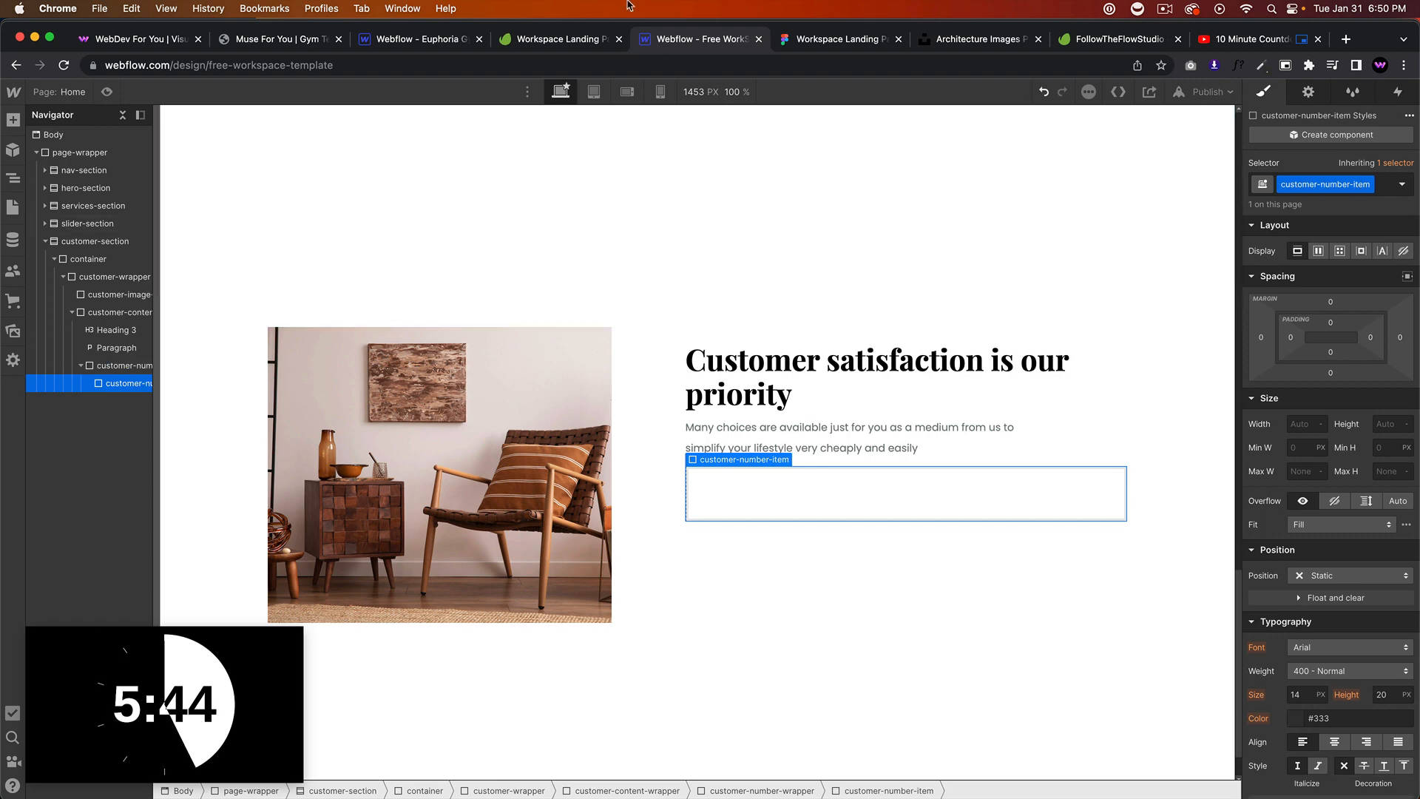
click(813, 46)
click(699, 40)
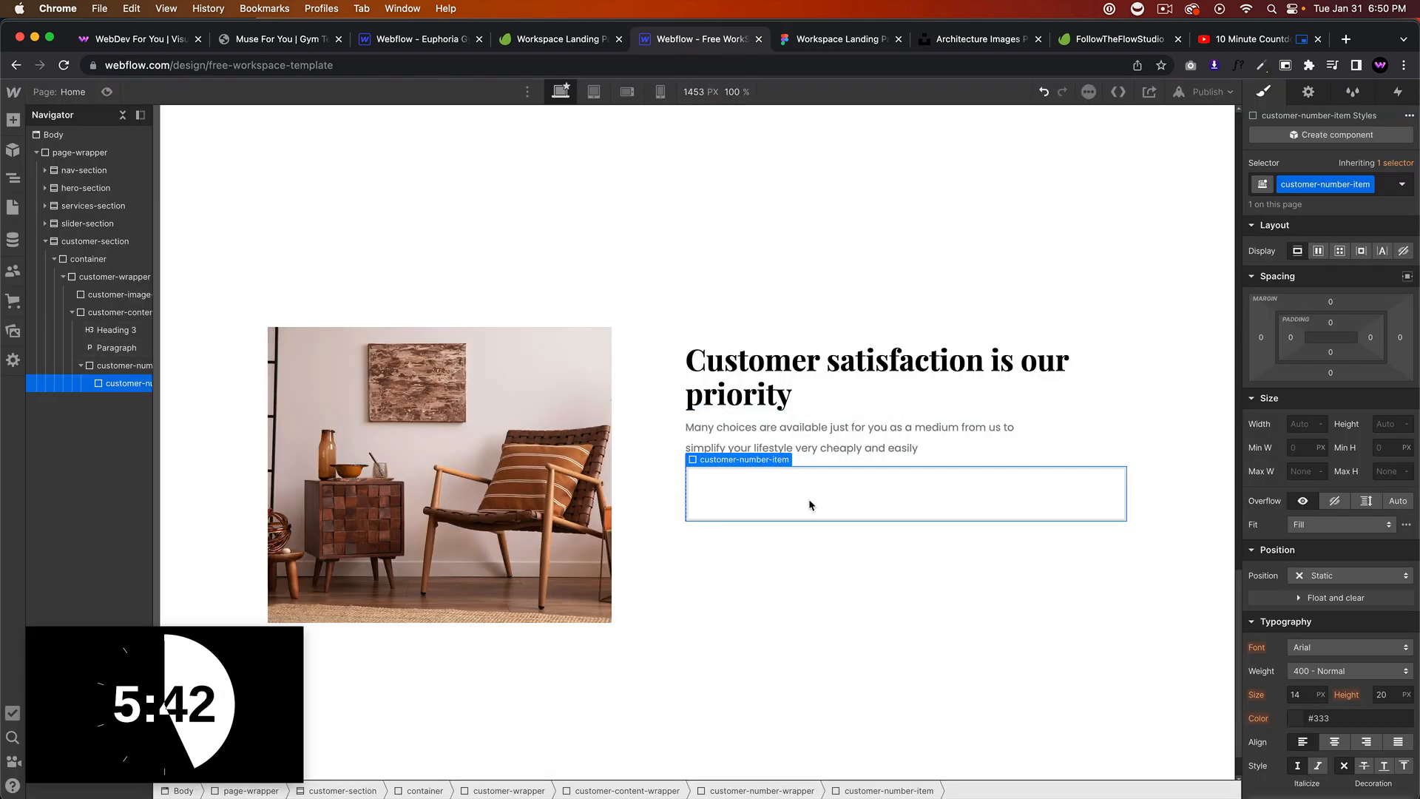
key(super+k)
text(t)
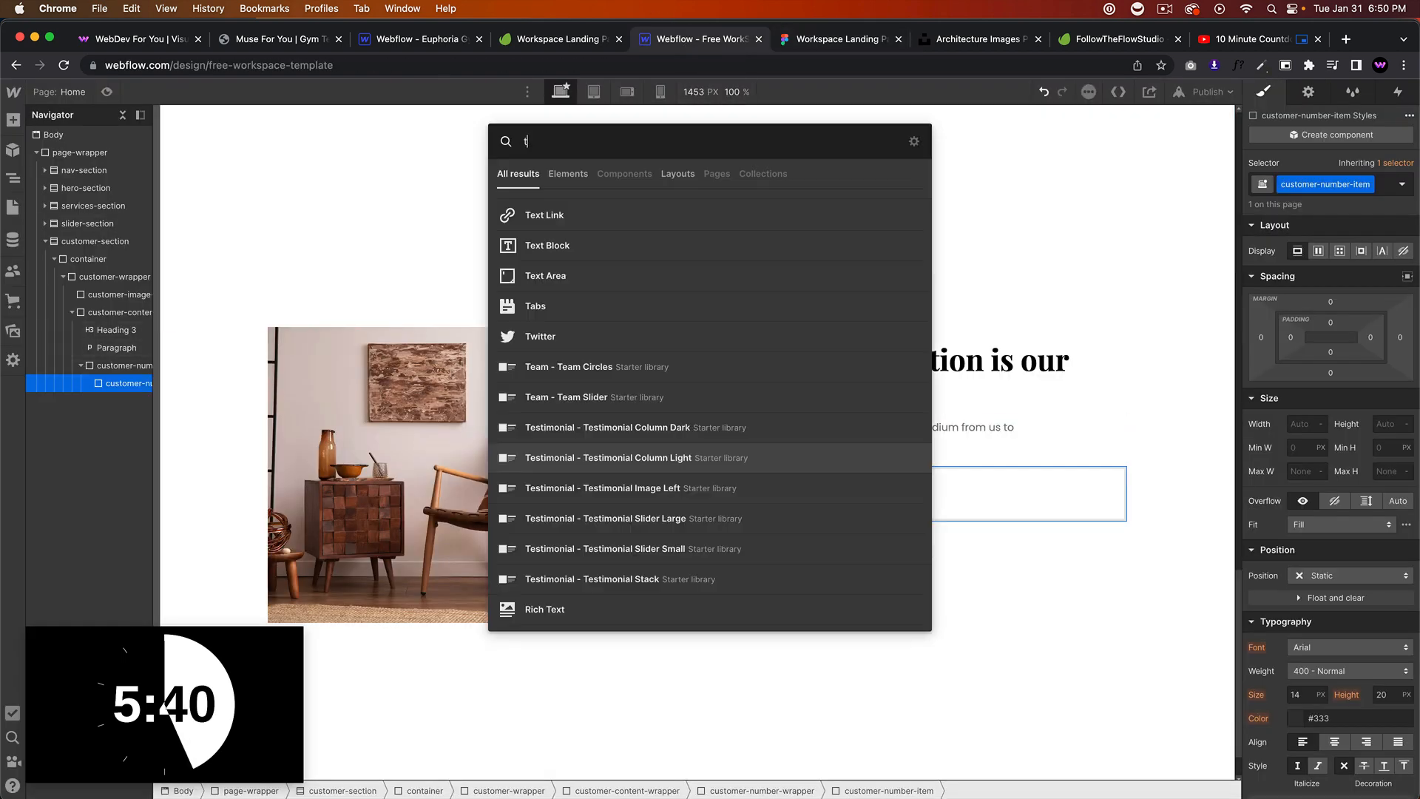
text(ext block)
key(Return)
key(super+Return)
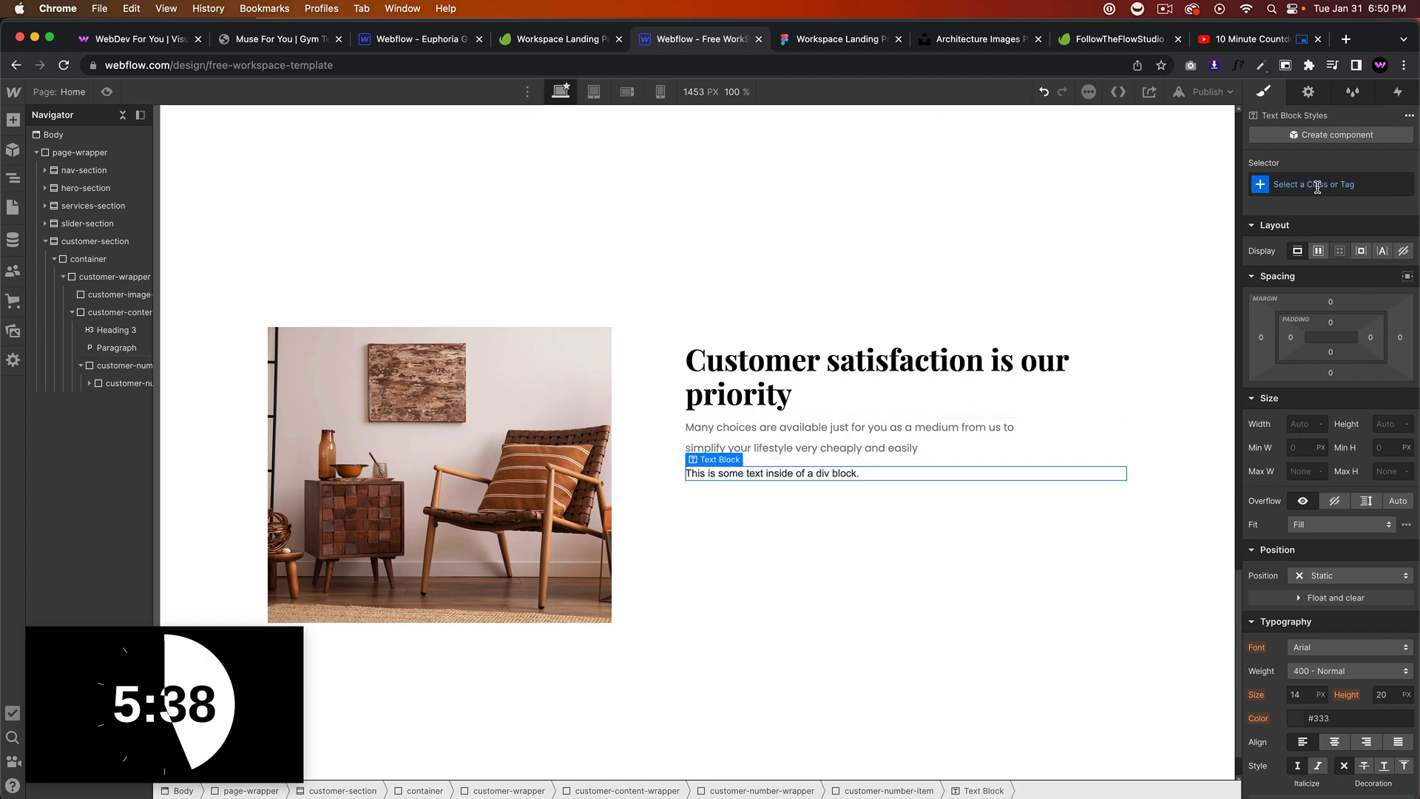
text(customer-)
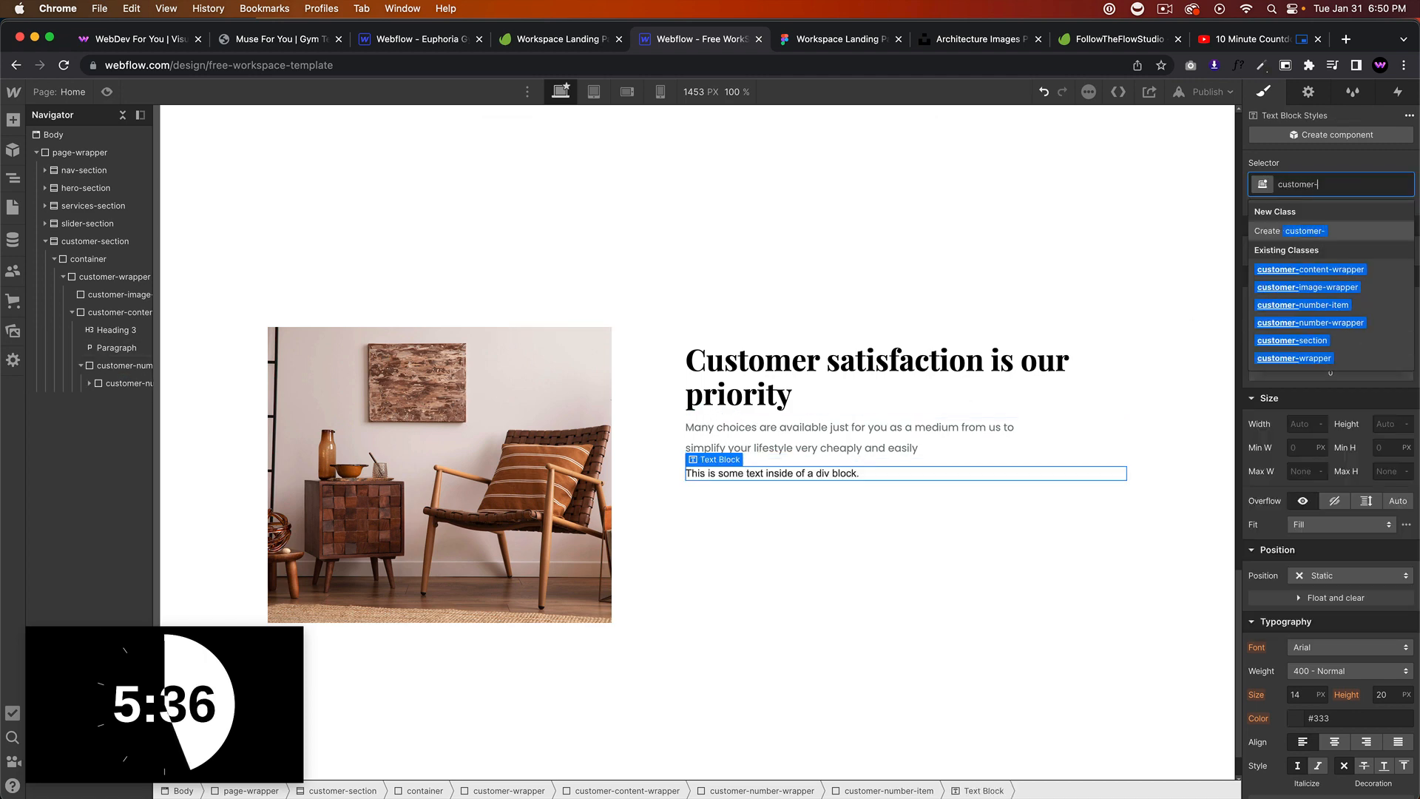
text(number)
key(Return)
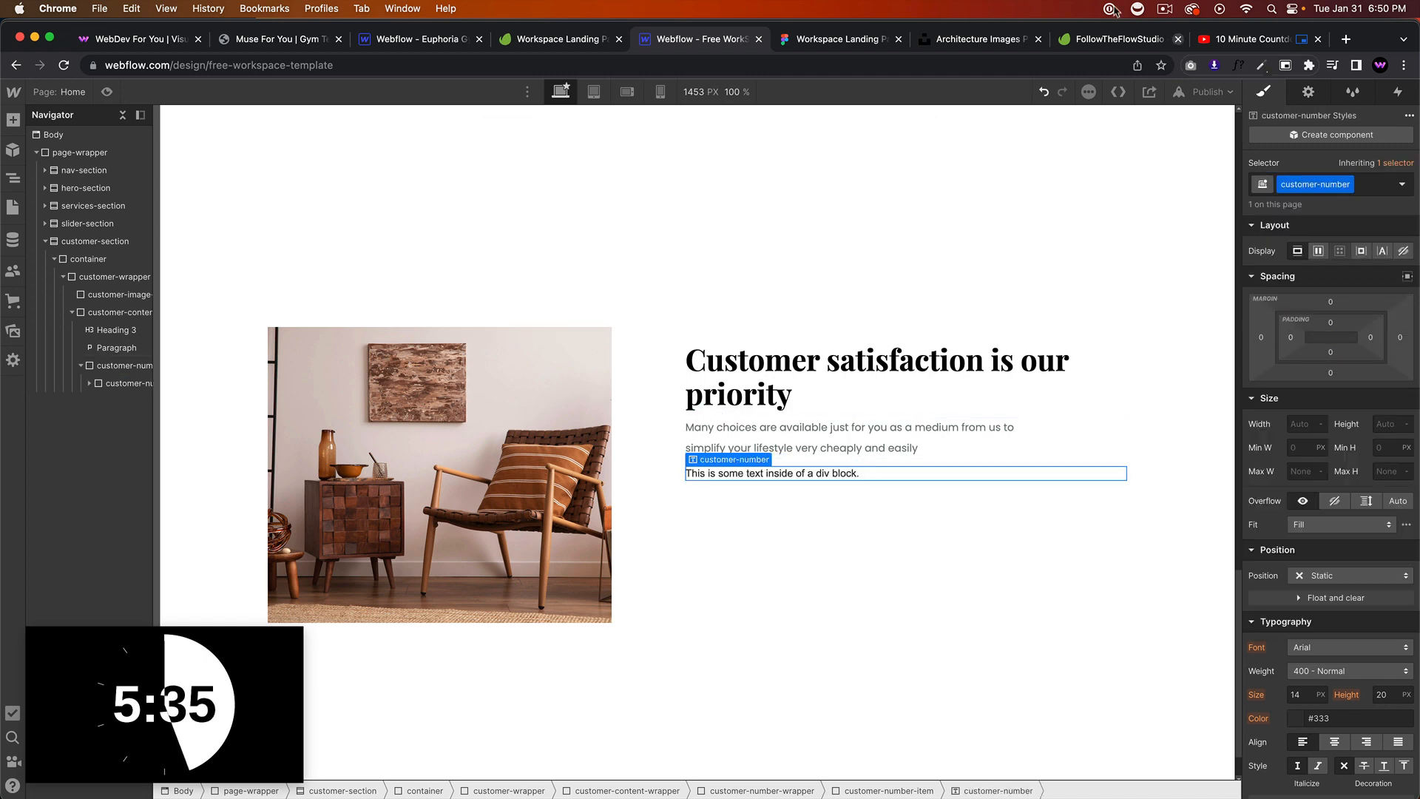
Step: Inspect the 270K+ text style in Figma and set customer-number's font to Poppins, size 40 px and line height 60 px
click(836, 39)
click(770, 448)
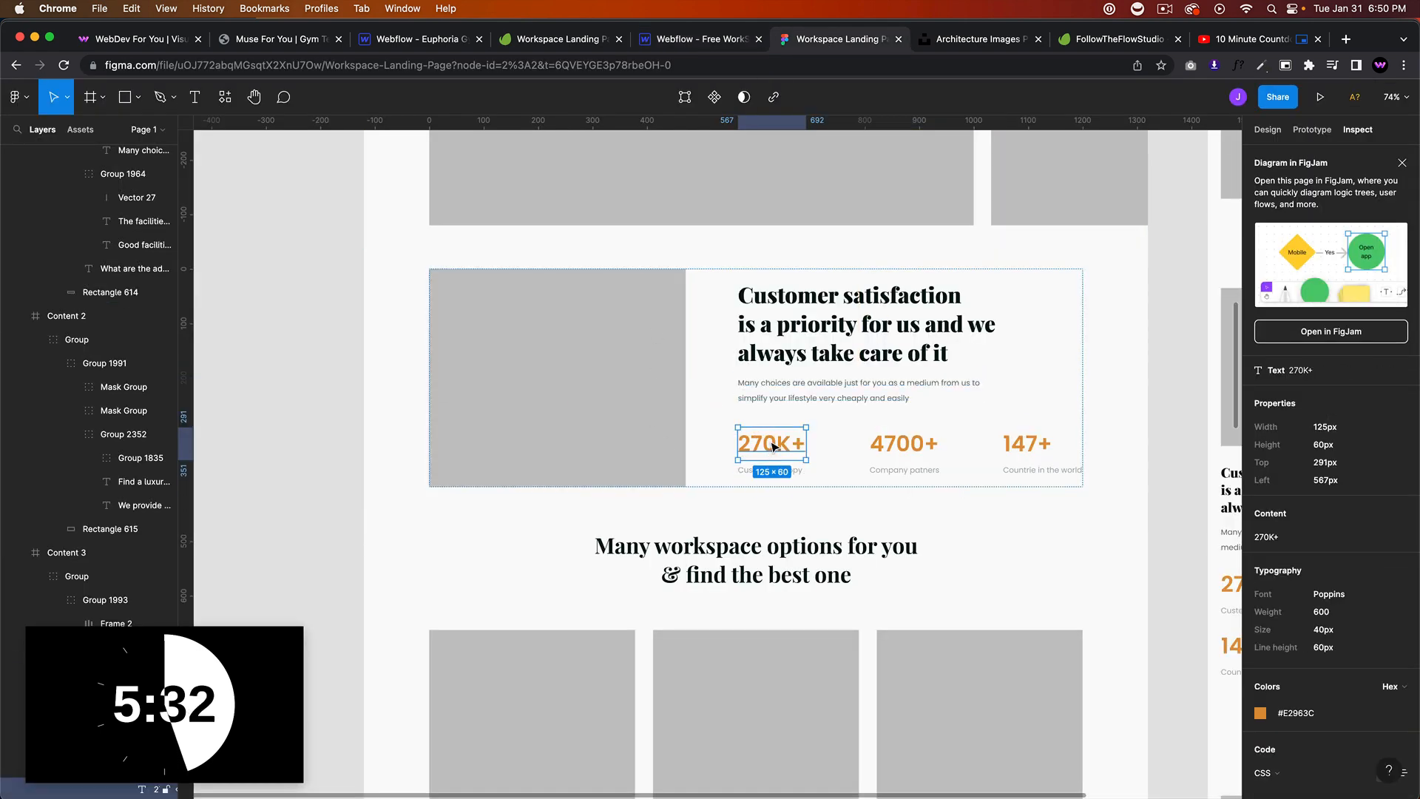
click(707, 41)
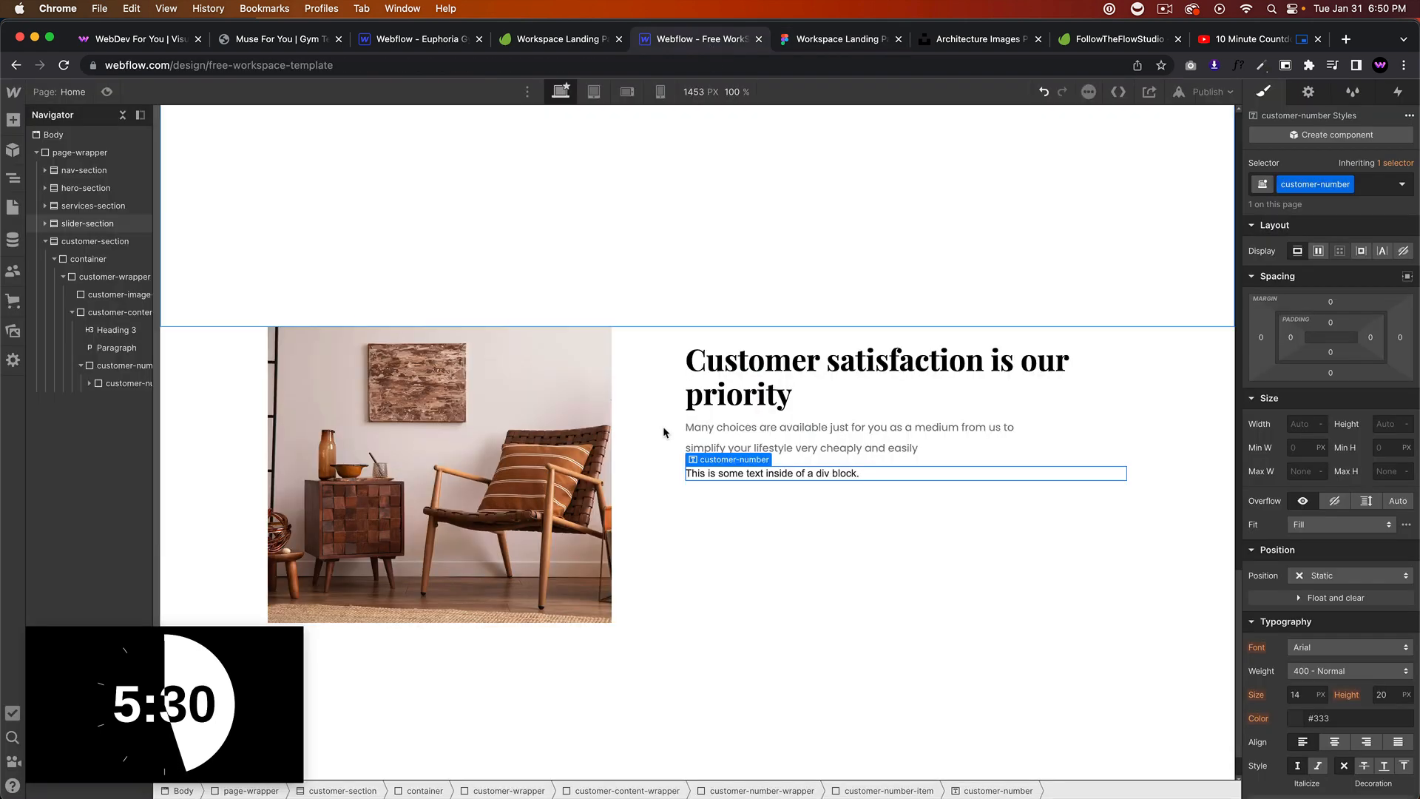
scroll(1347, 619, down, 2)
click(1348, 576)
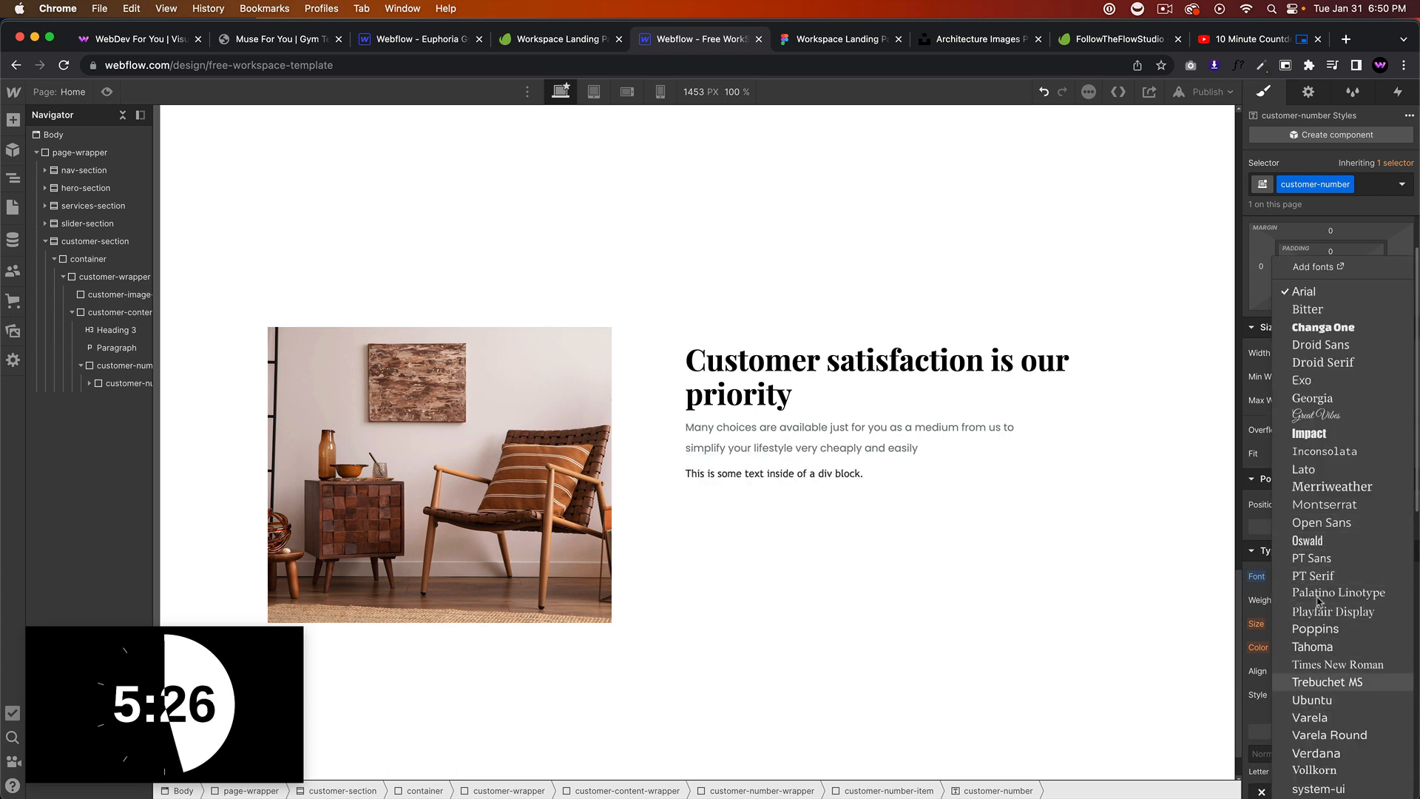
click(1311, 628)
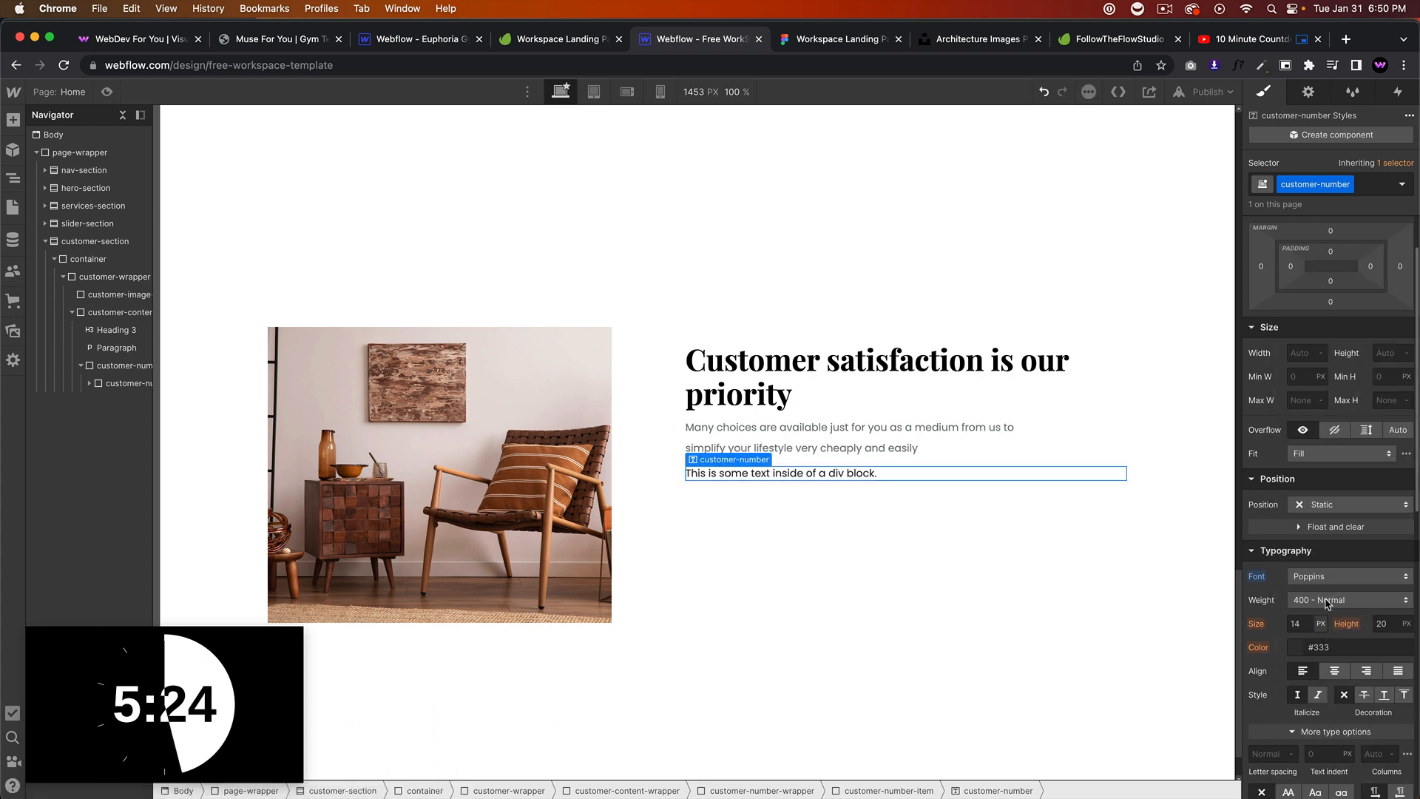
text(40)
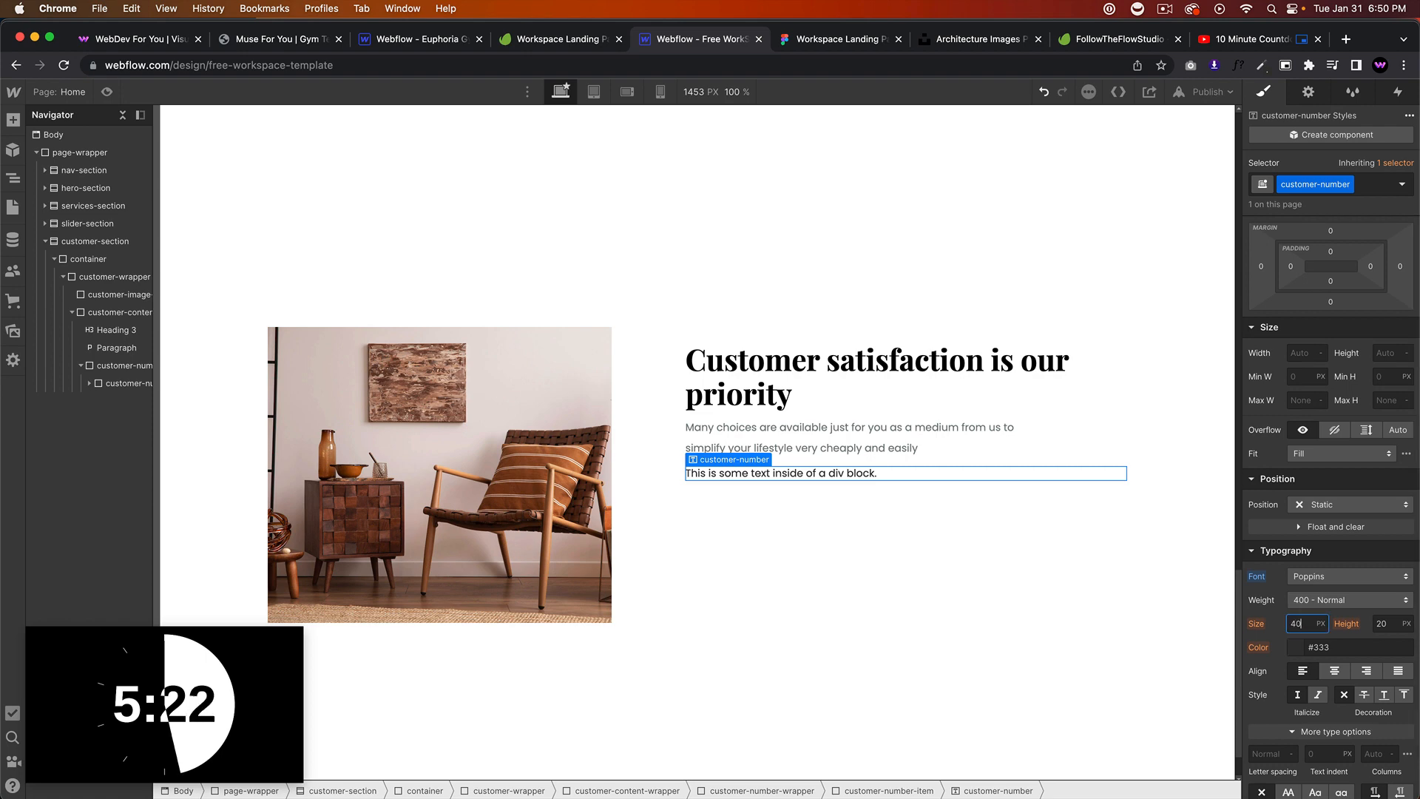
key(Tab)
text(60)
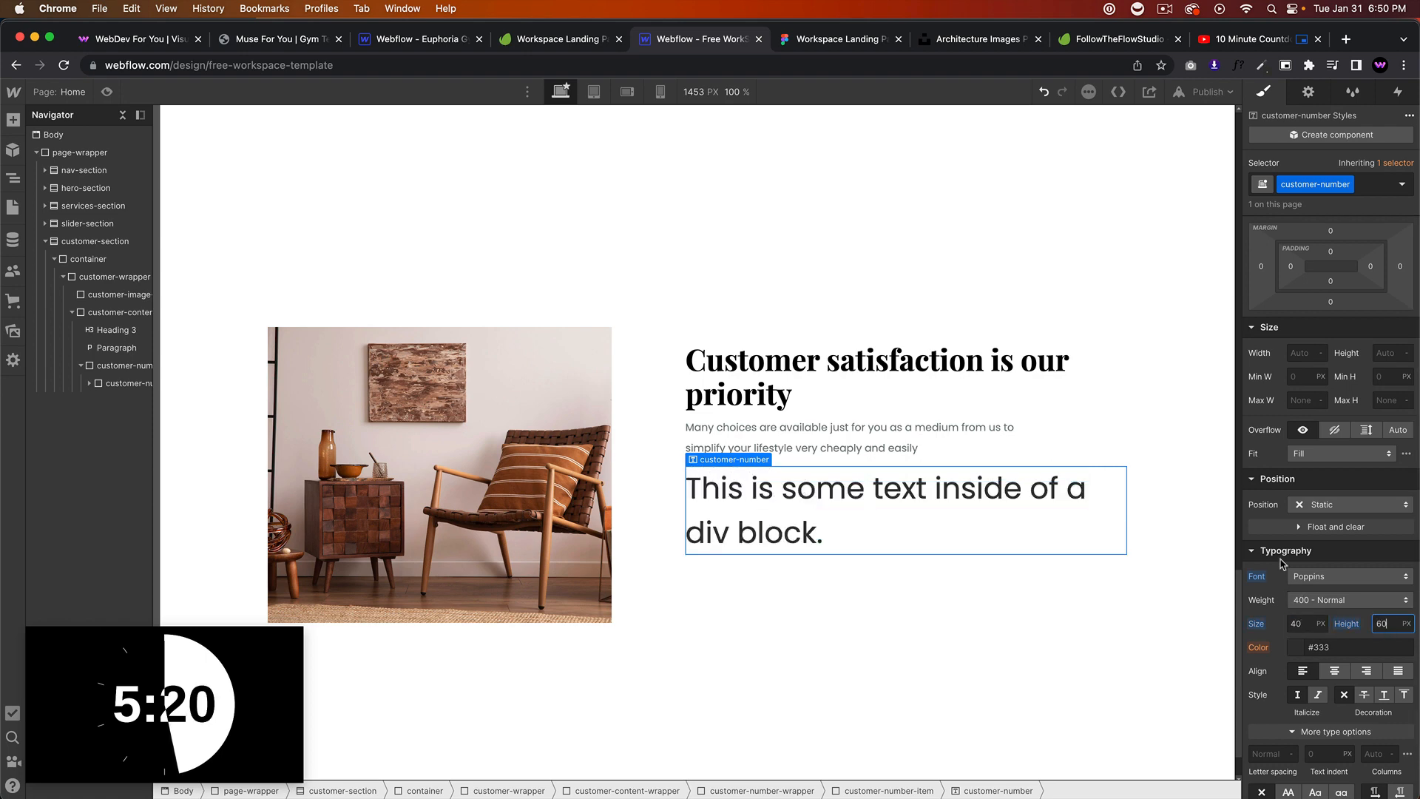
Step: Check the 270K+ text in Figma and set customer-number's font weight to 700 - Bold
click(821, 39)
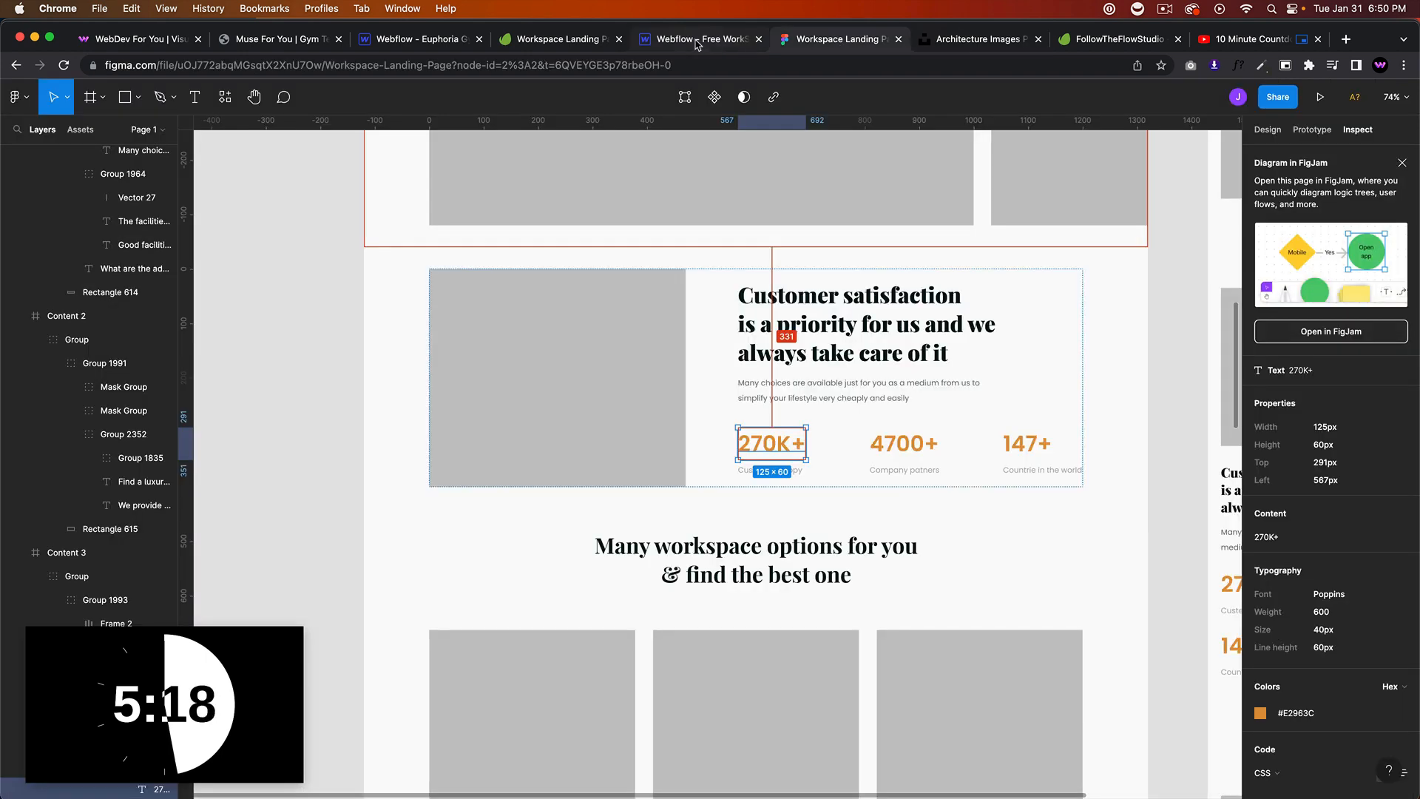
click(702, 41)
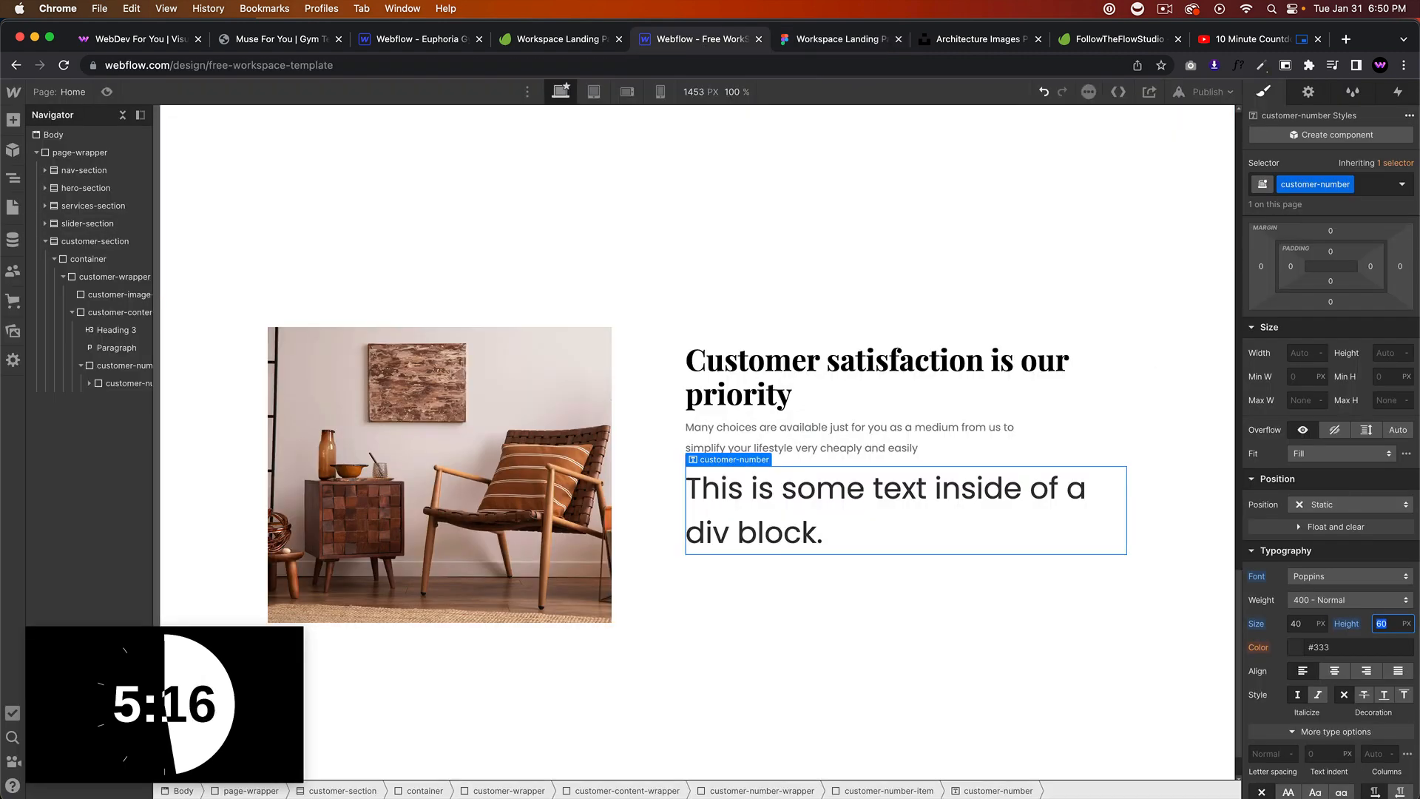
click(1324, 601)
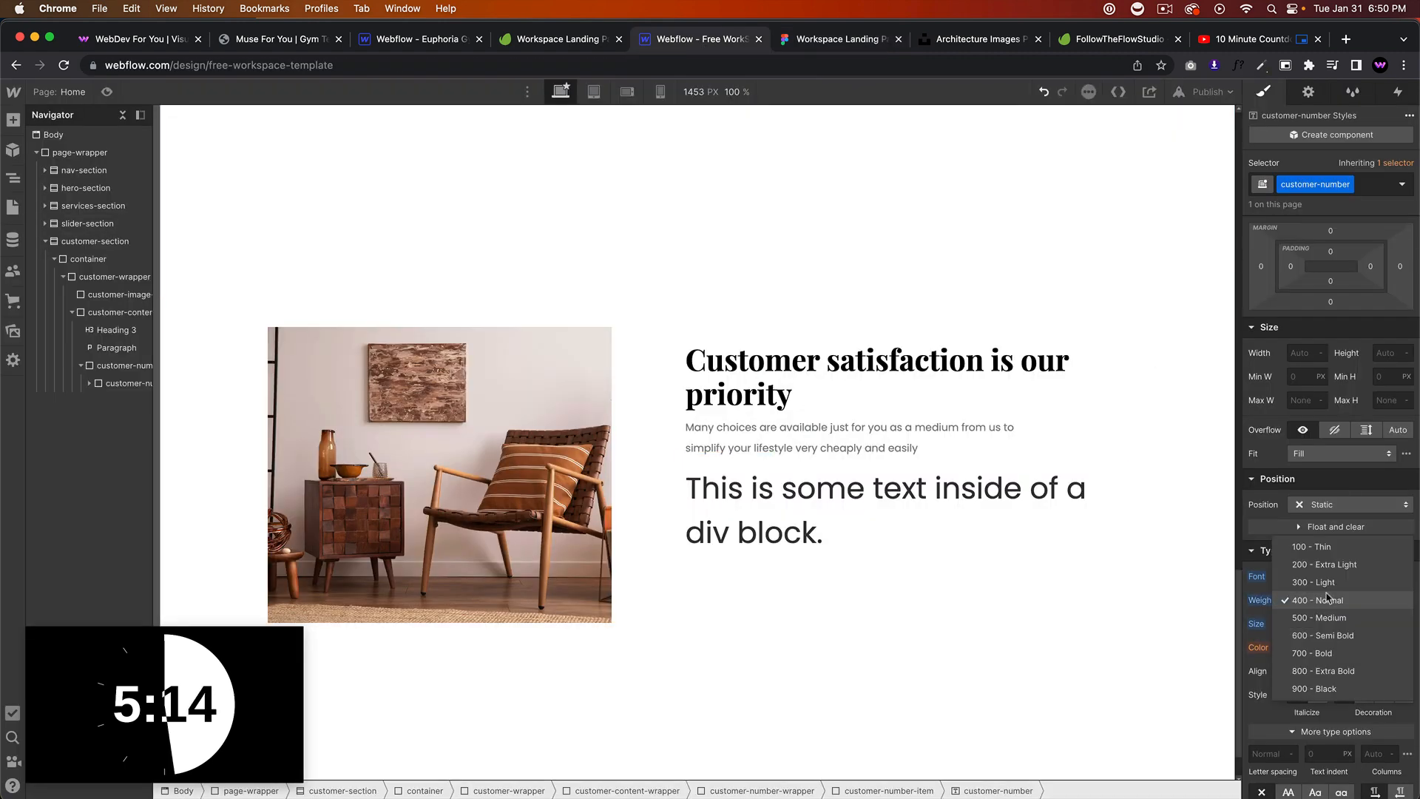
click(1329, 636)
scroll(1326, 633, down, 1)
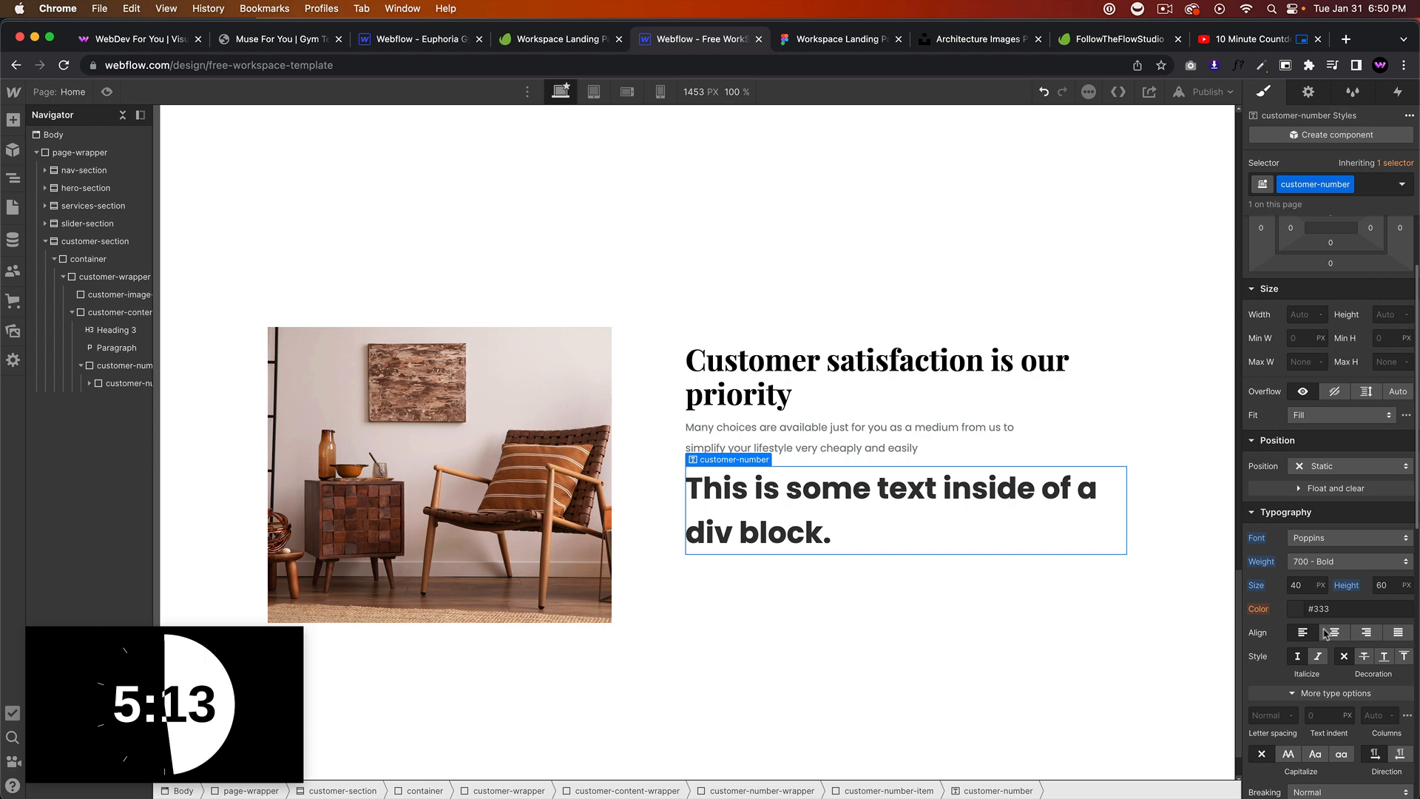
Step: Replace the customer-number text block's placeholder with "270K+" from the Figma design
double_click(876, 510)
click(837, 41)
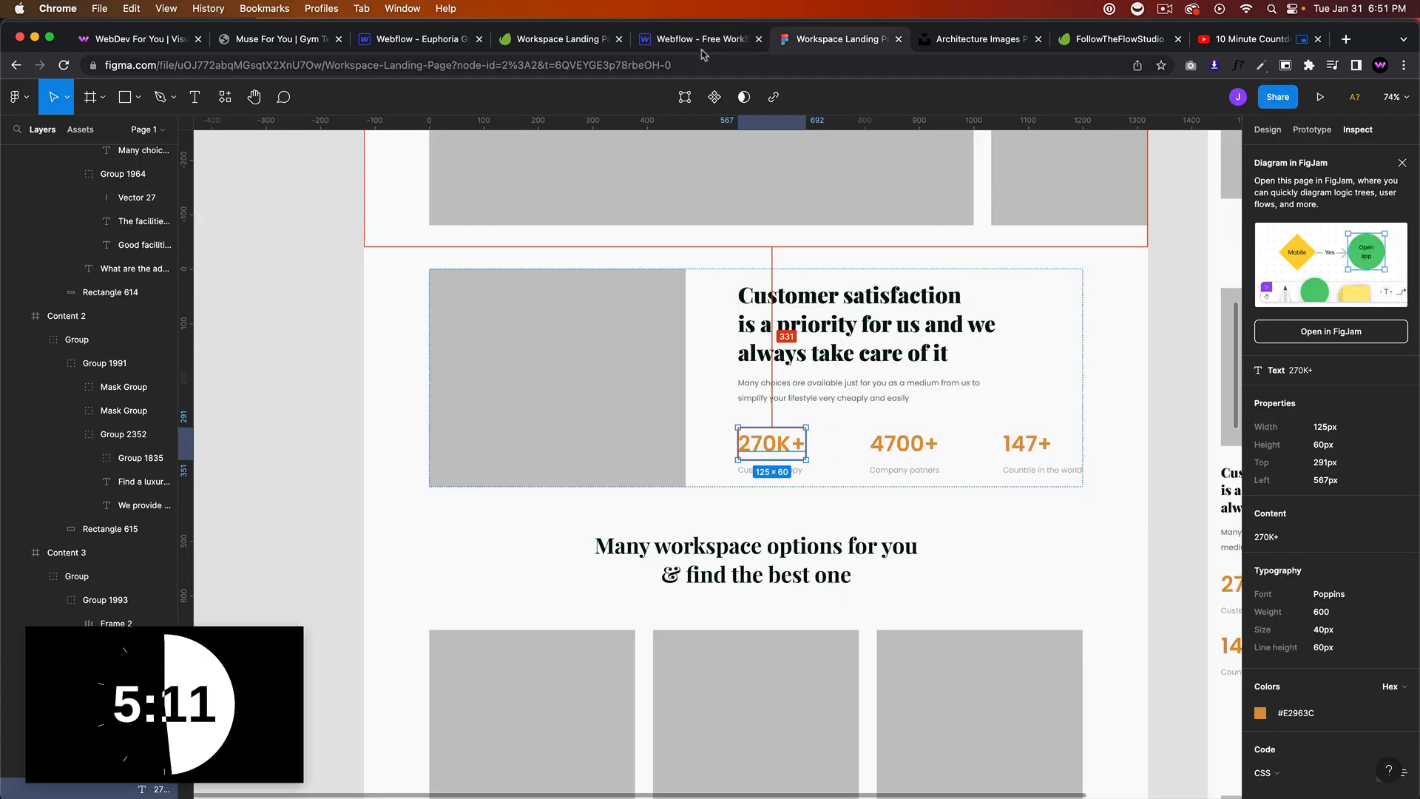
click(702, 41)
text(270)
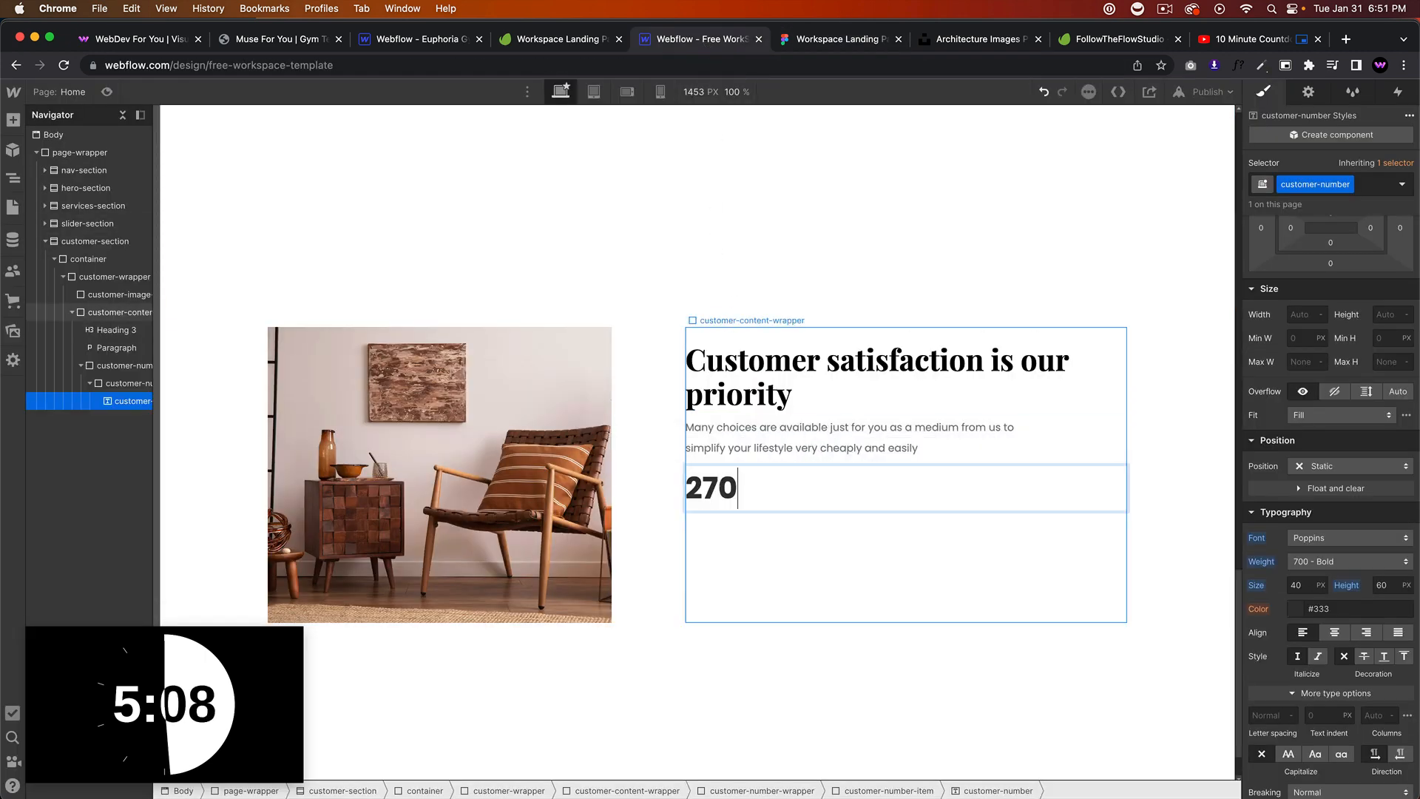
text(K+)
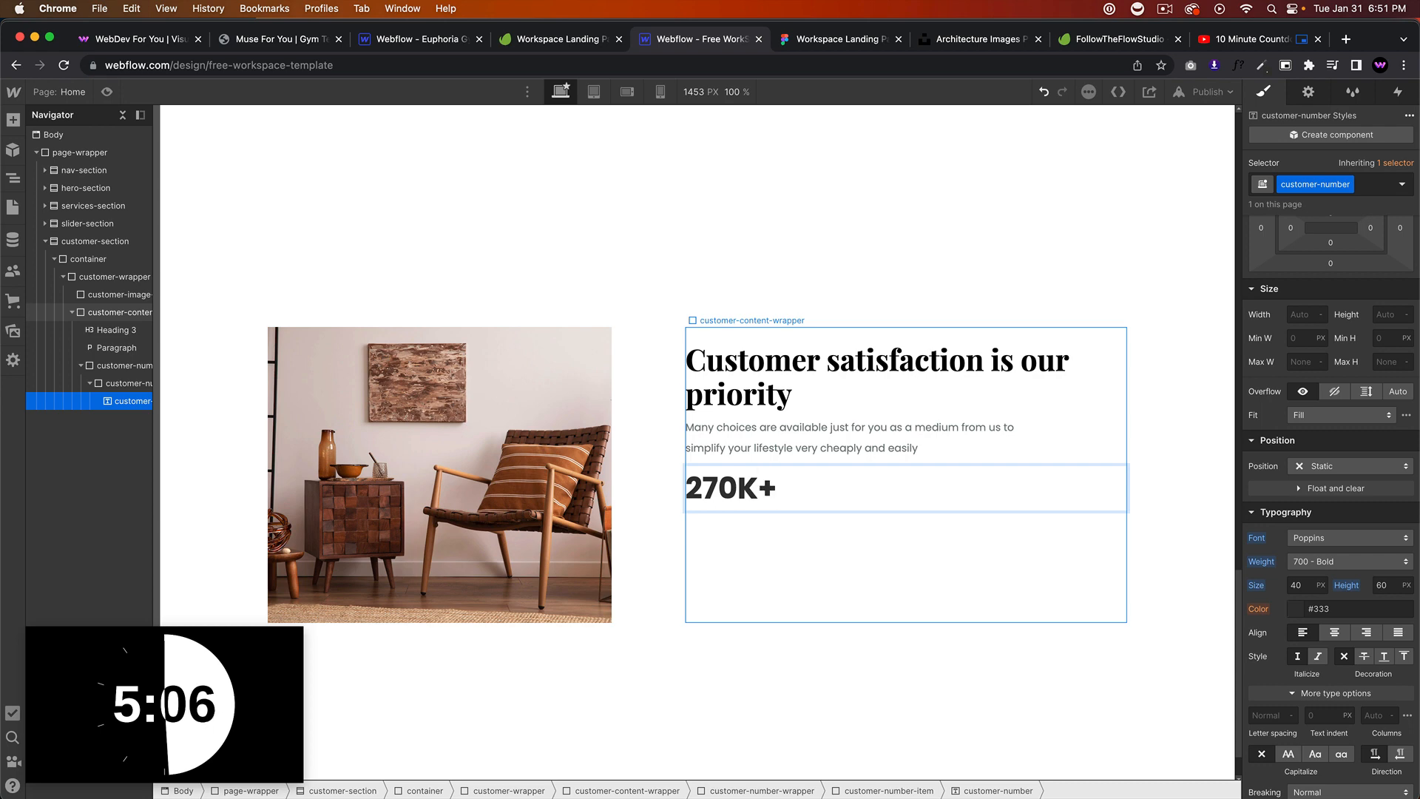
key(Escape)
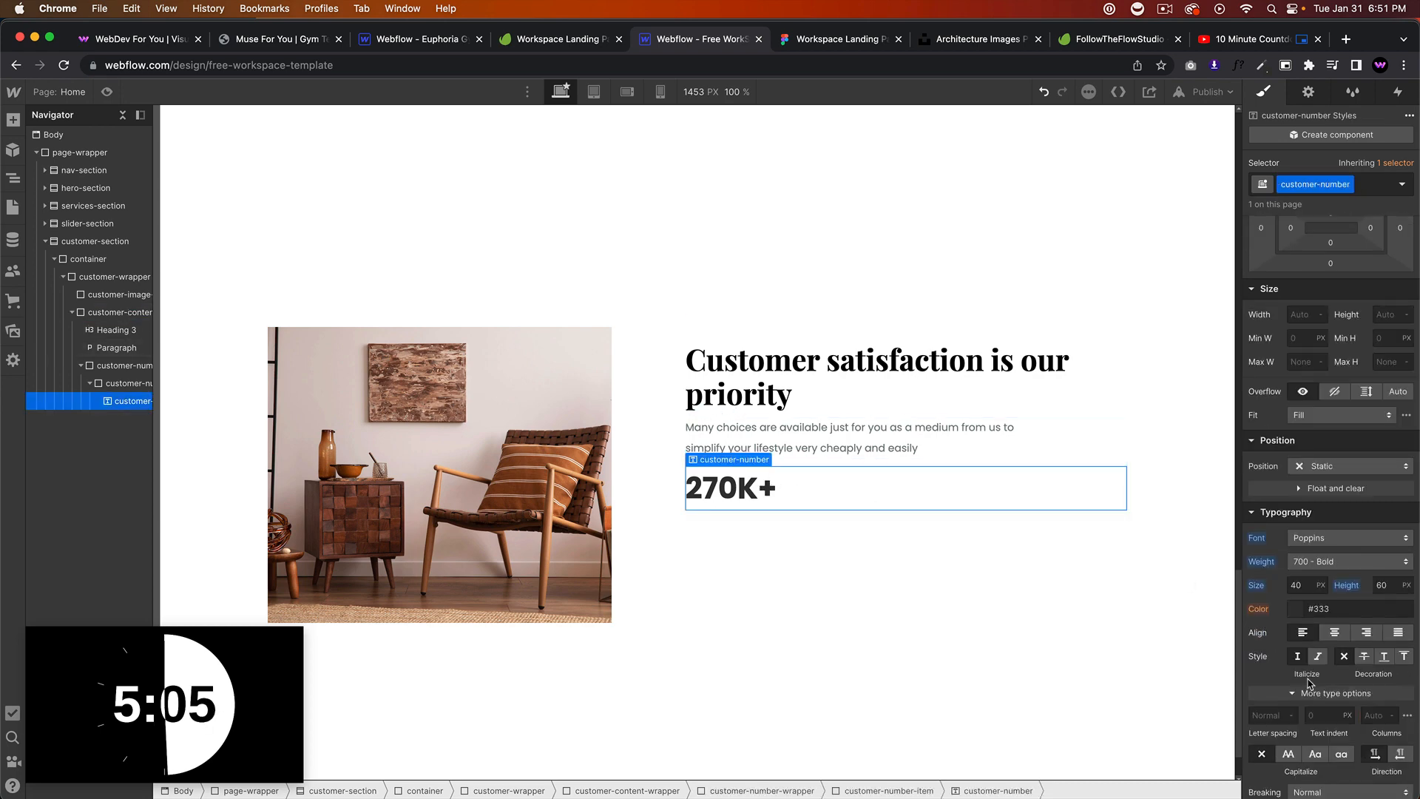
Step: Set customer-number's text colour to the Dark Orange swatch
click(1296, 614)
click(1279, 584)
click(789, 484)
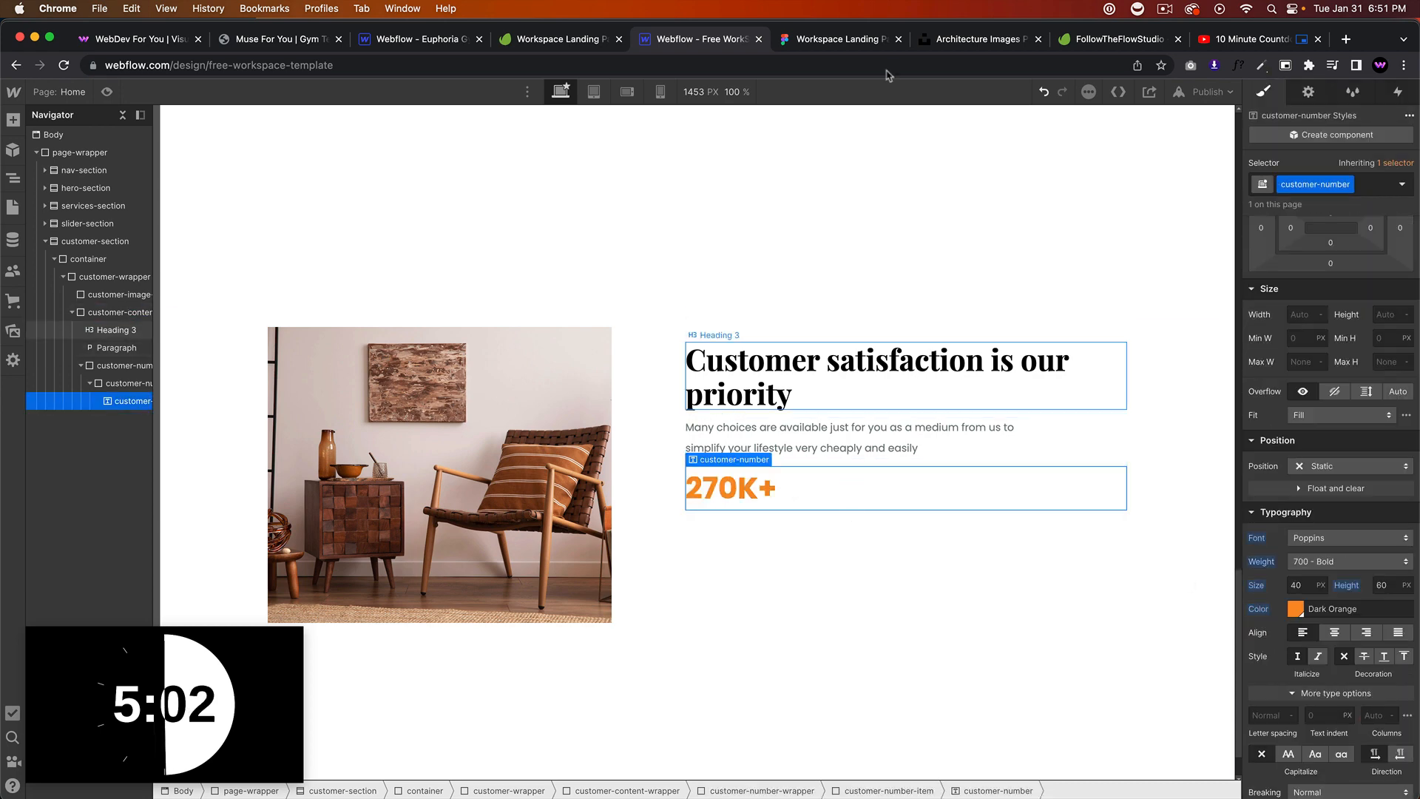
Step: Recheck the 270K+ style in Figma and set customer-number's font weight to 600 - Semi Bold
click(844, 38)
click(703, 38)
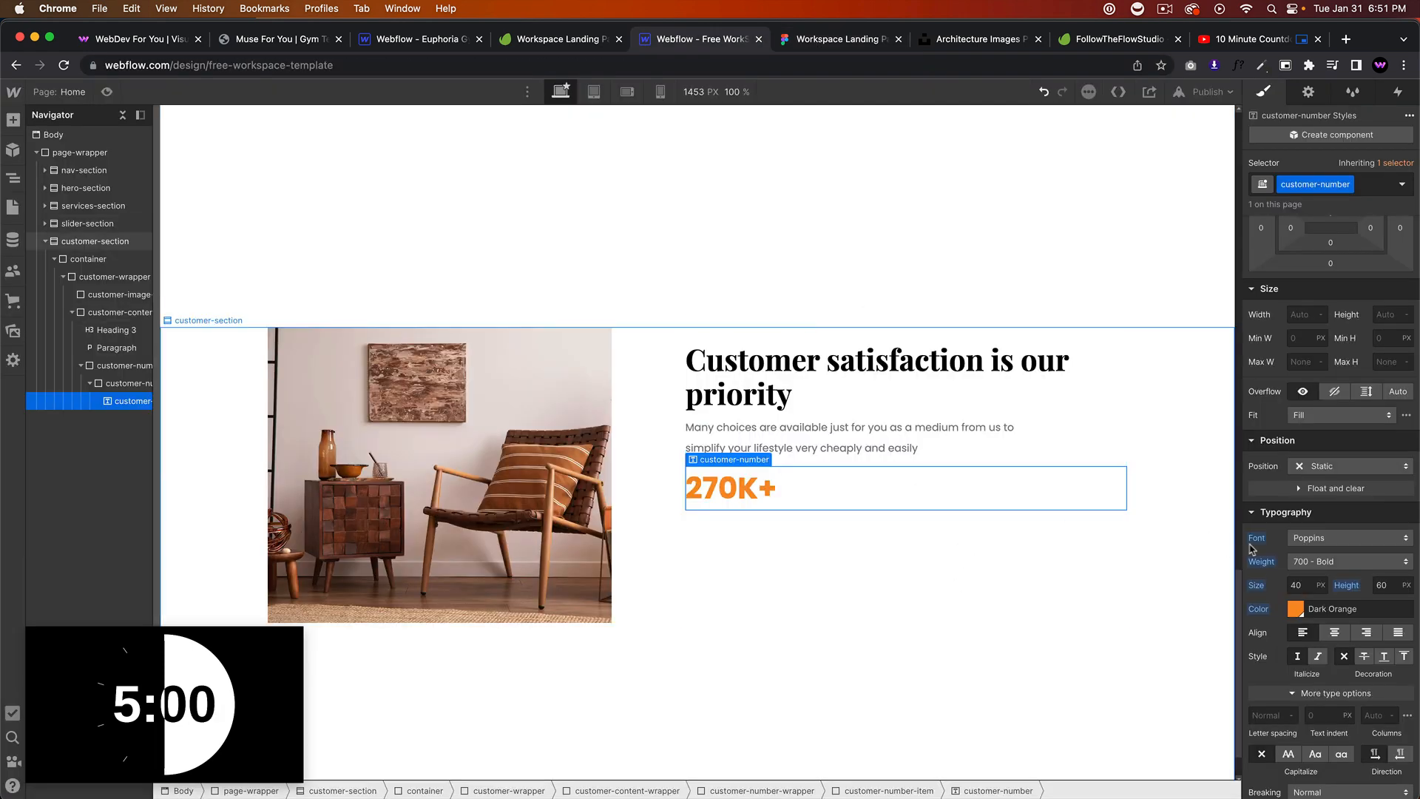
click(1350, 562)
click(1324, 546)
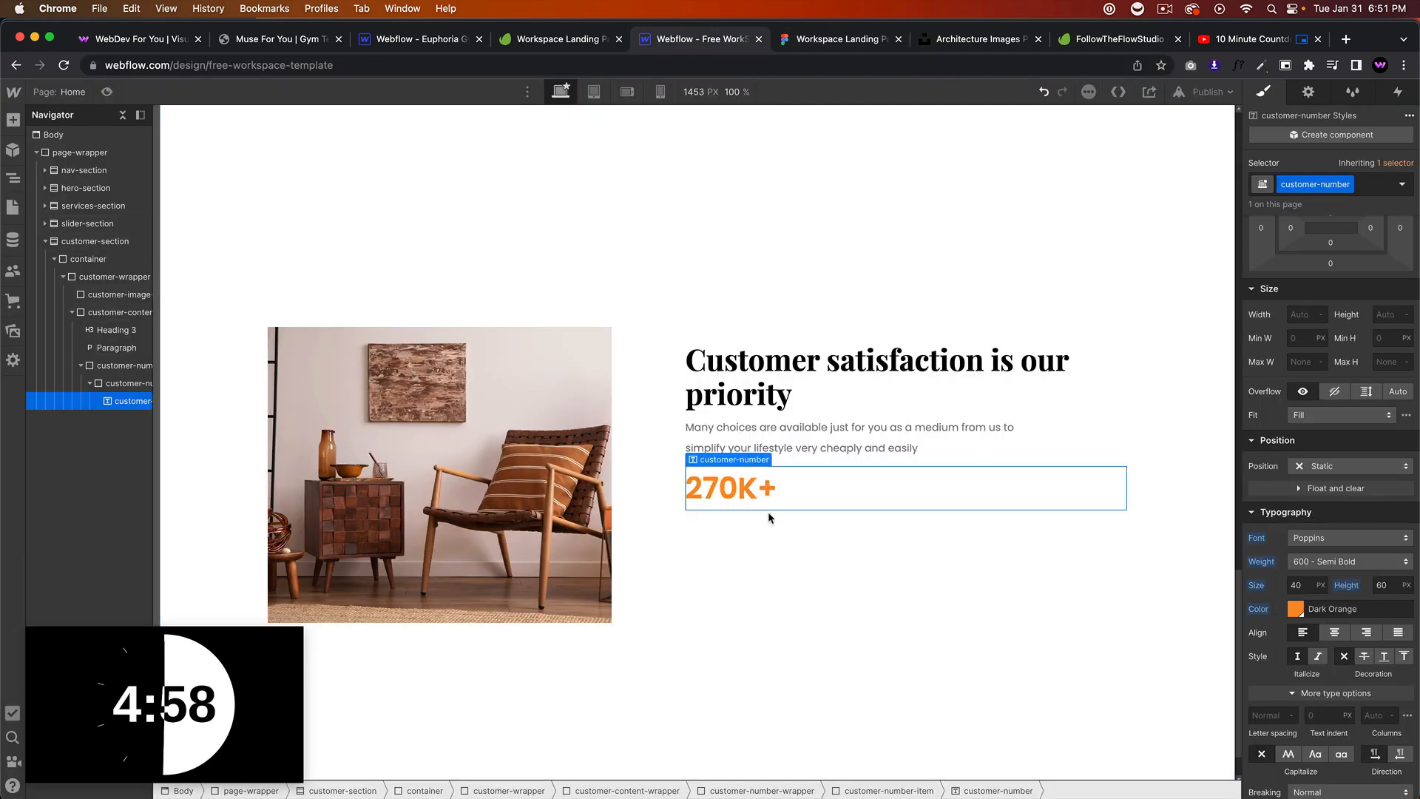
Step: Check the "Customer happy" label's style in Figma and add a second text block inside customer-number-item in Webflow
click(822, 43)
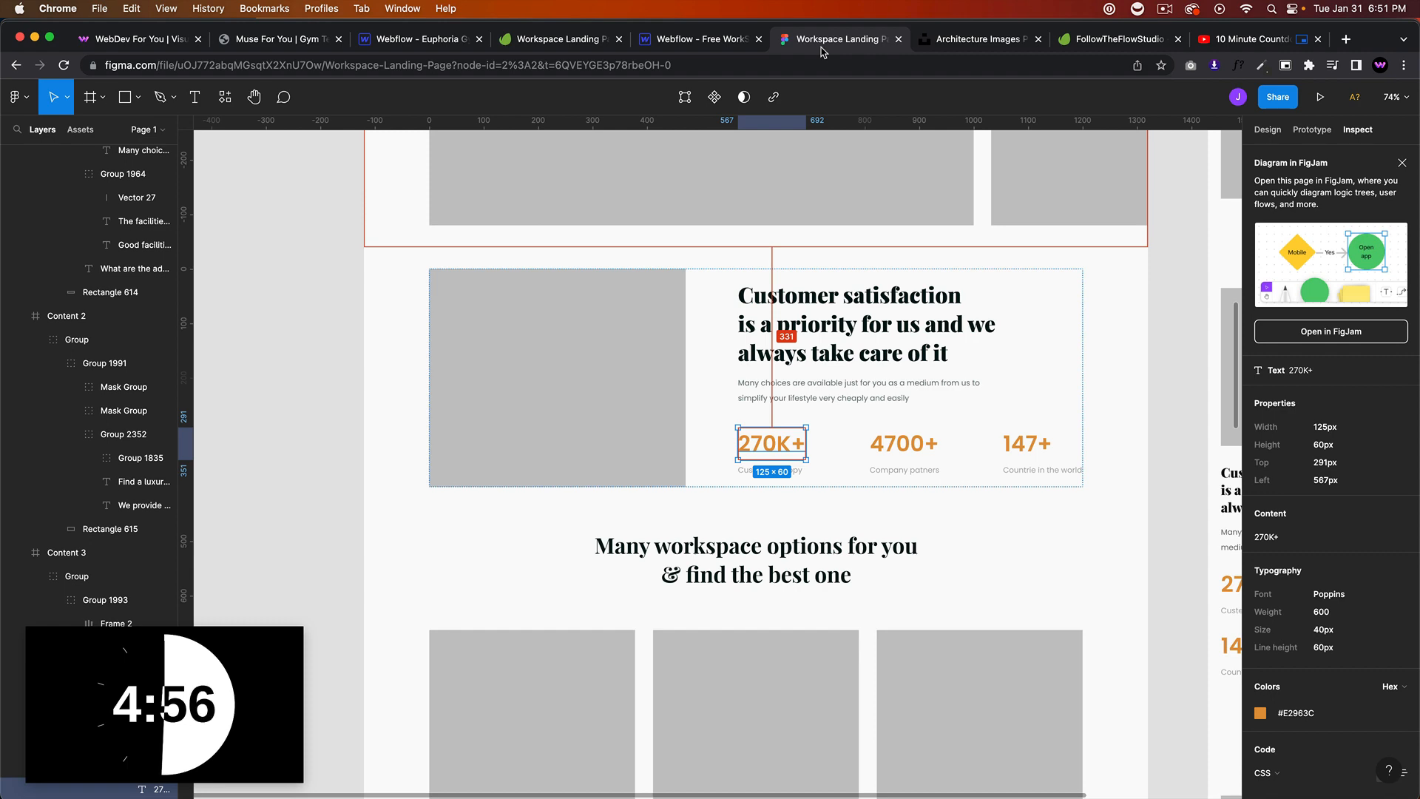
click(795, 470)
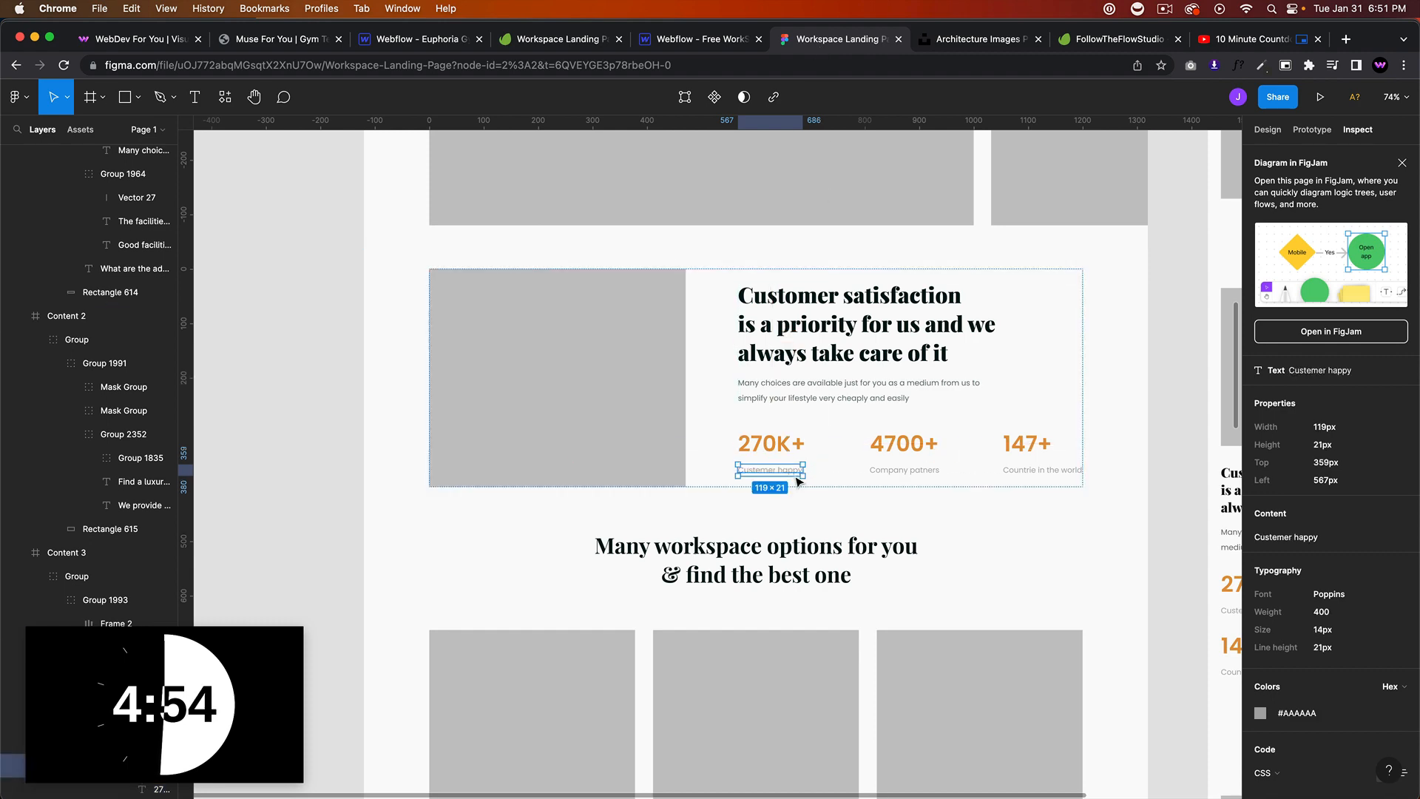
click(700, 43)
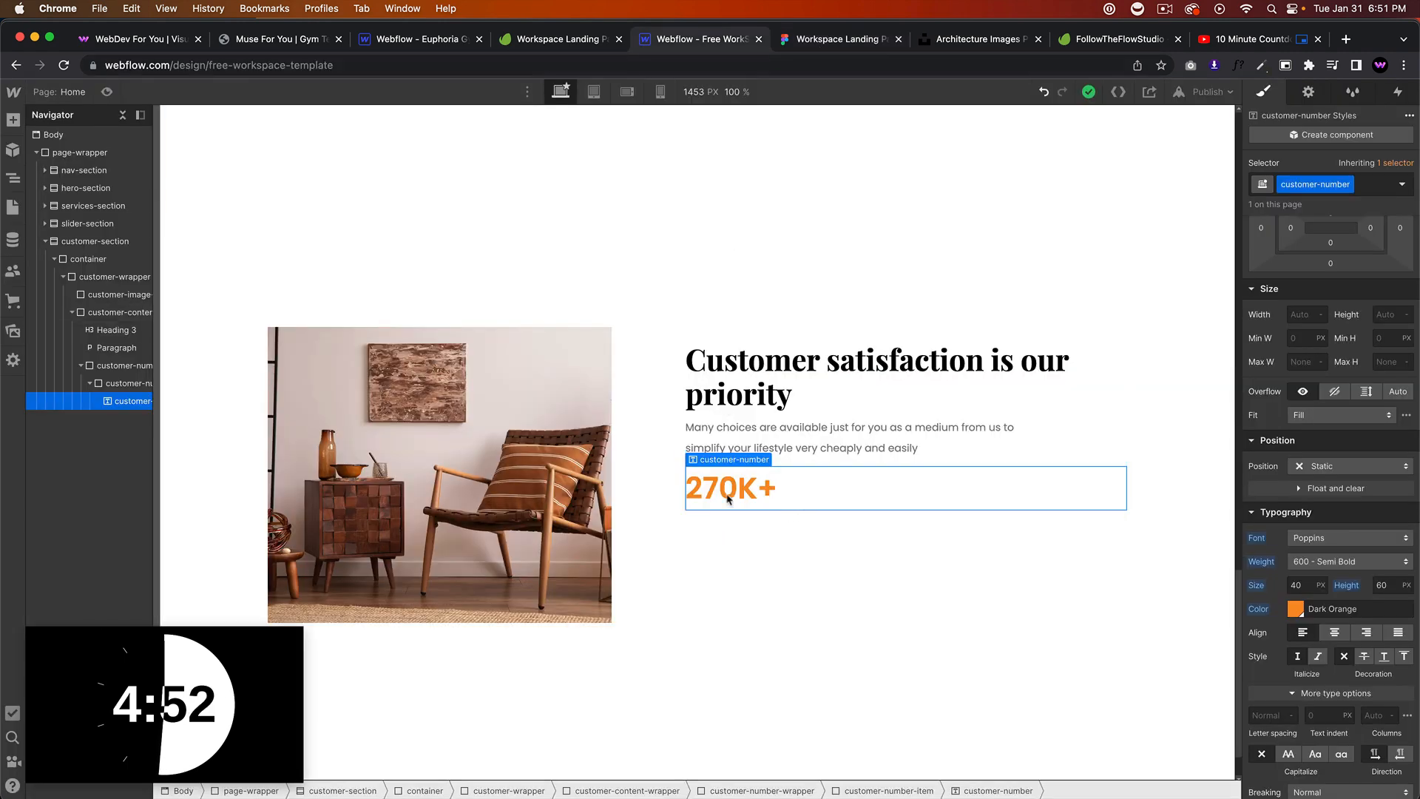
click(148, 384)
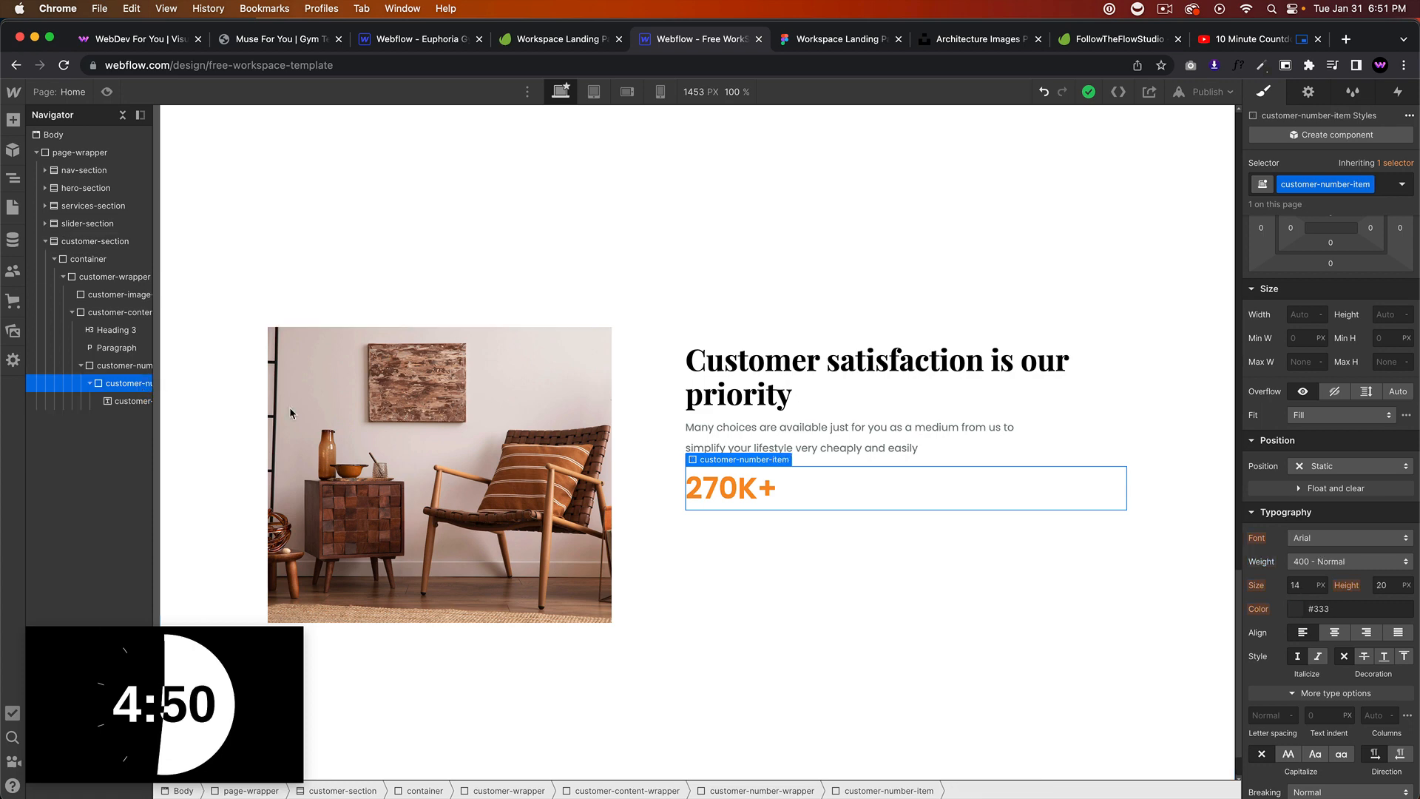
key(super+k)
text(text block)
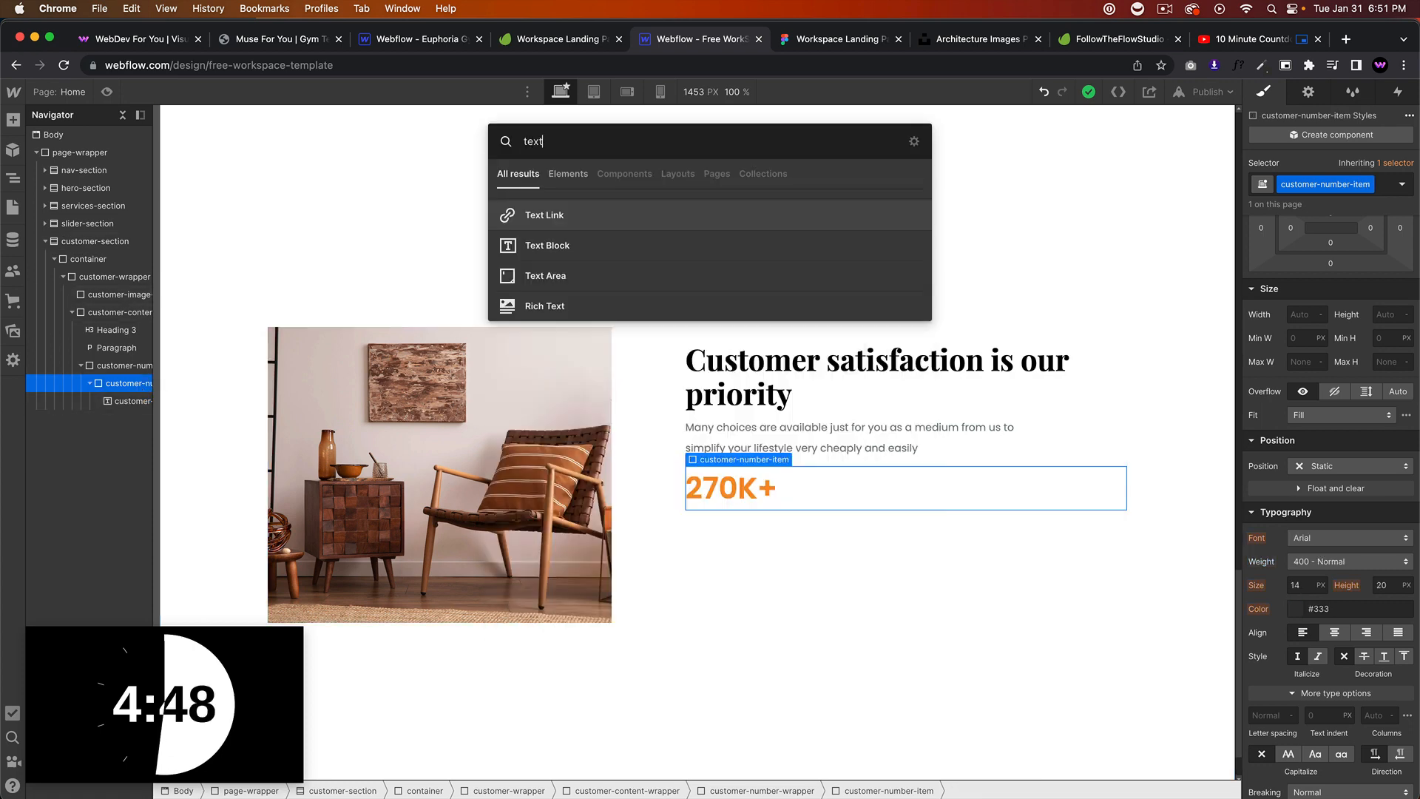
key(Return)
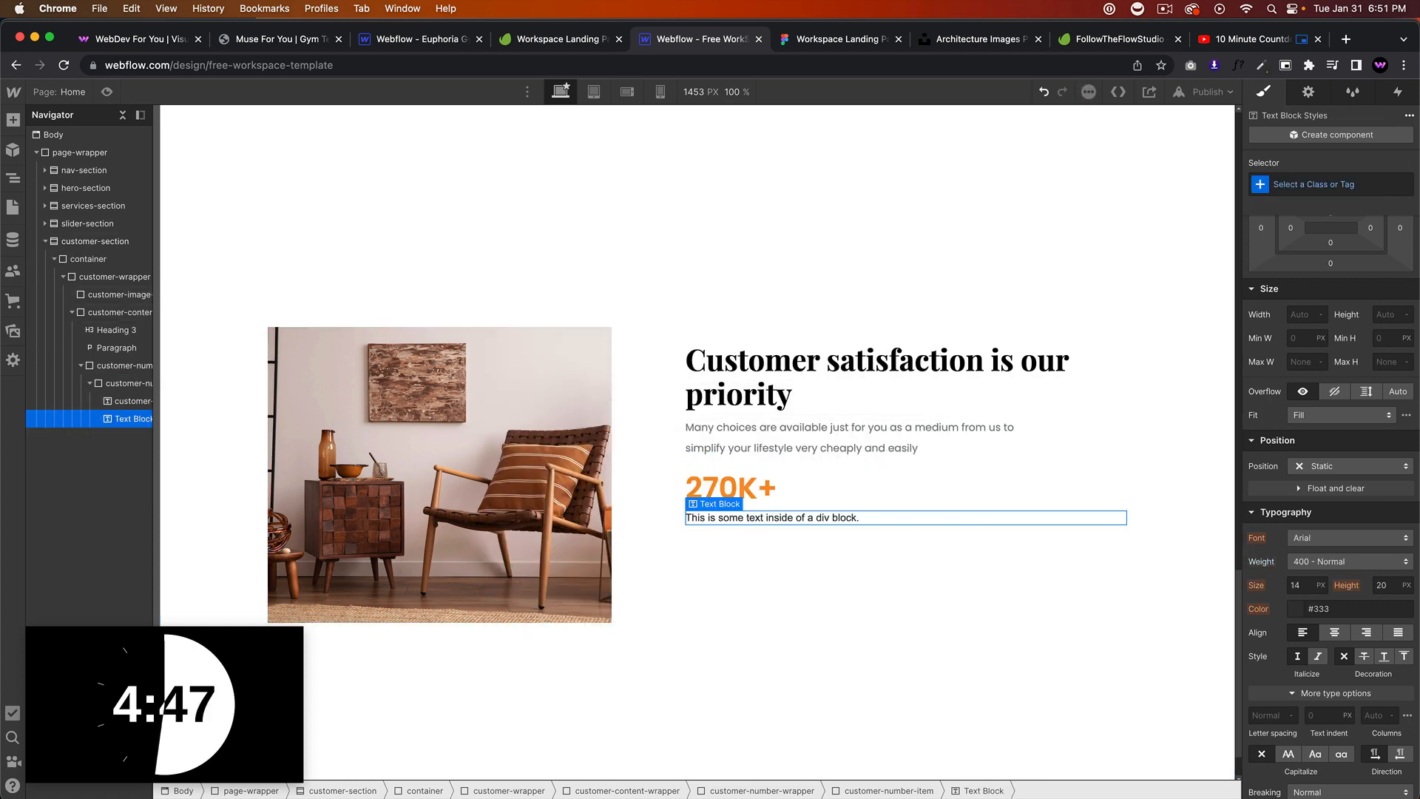
Step: Recheck the statistic label in Figma and replace the new text block's placeholder with "Happy Customers"
click(799, 38)
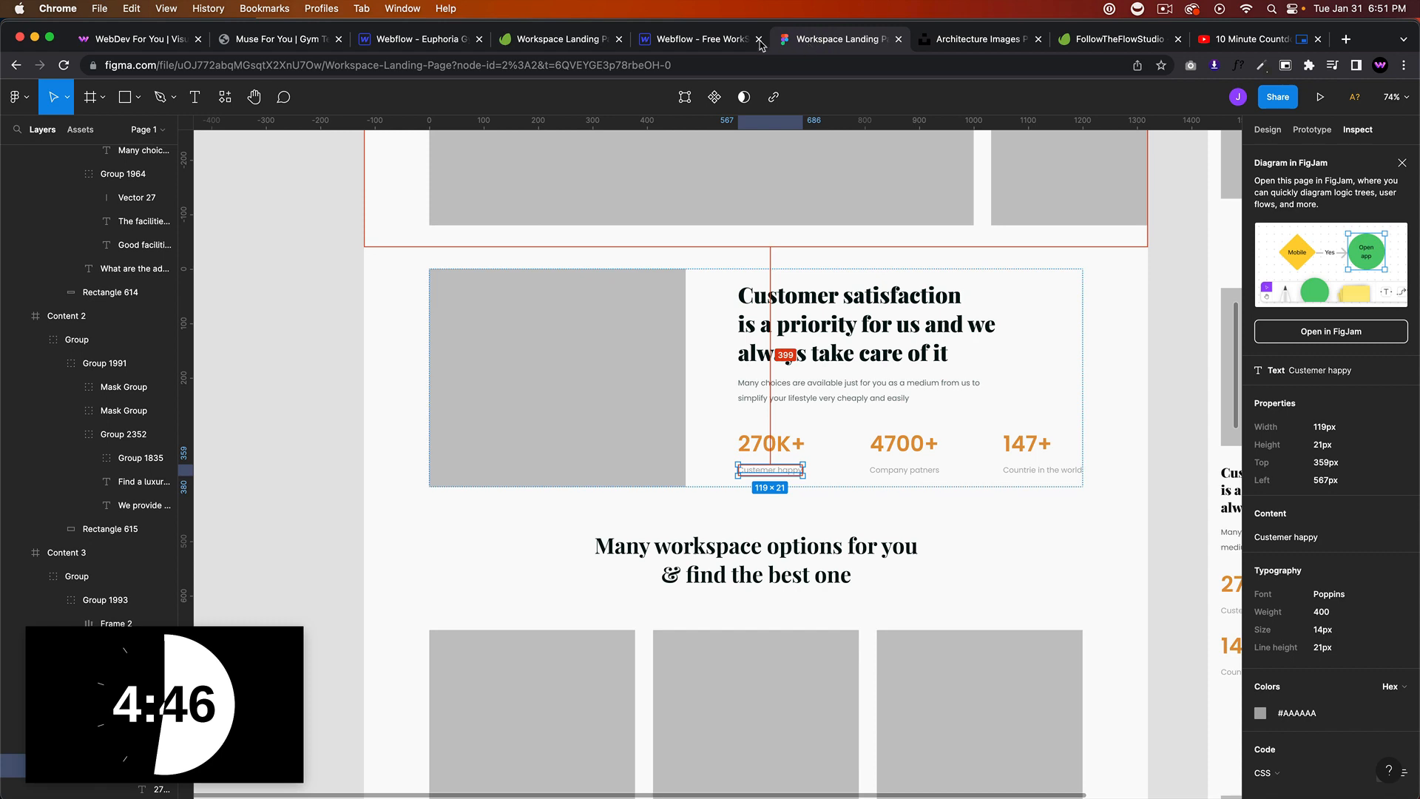
click(708, 42)
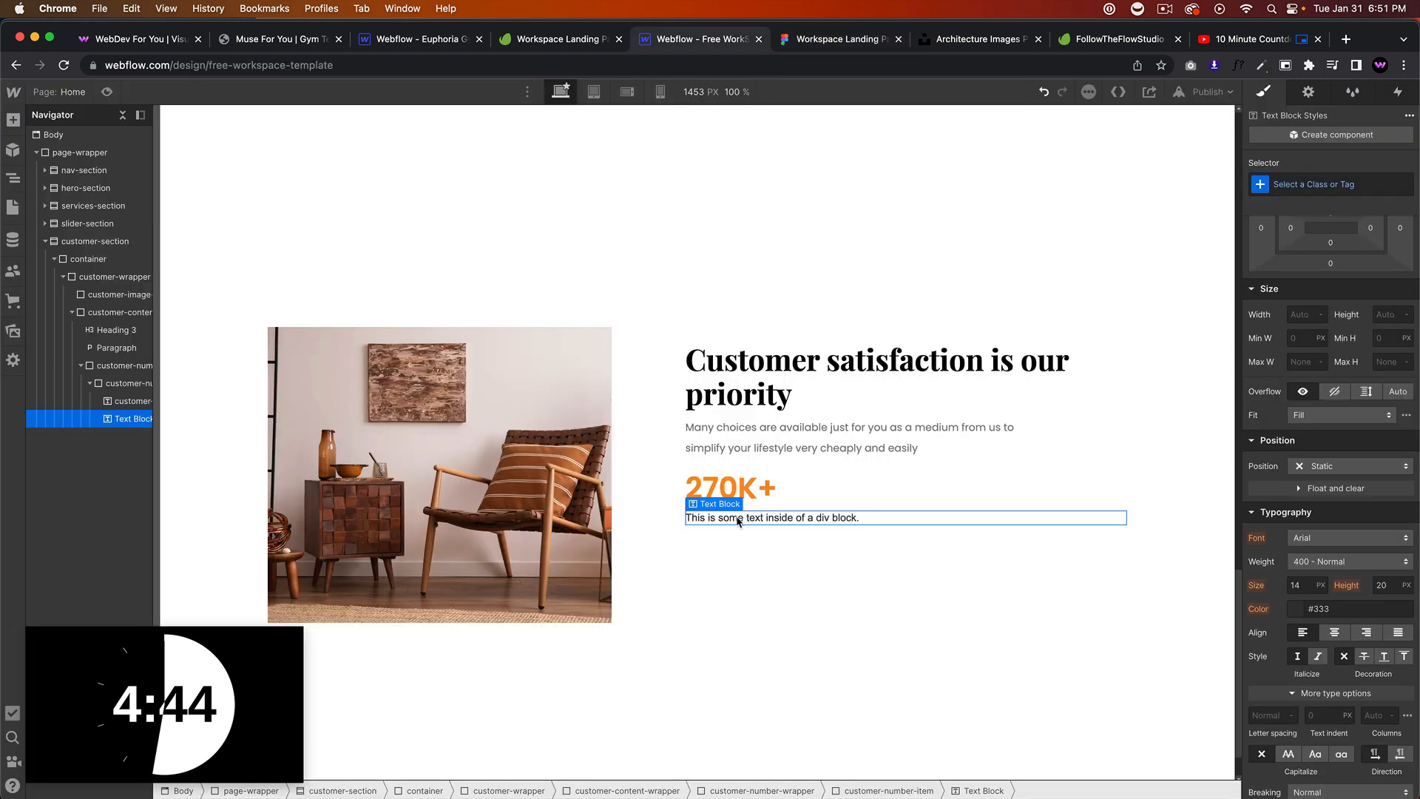
click(840, 39)
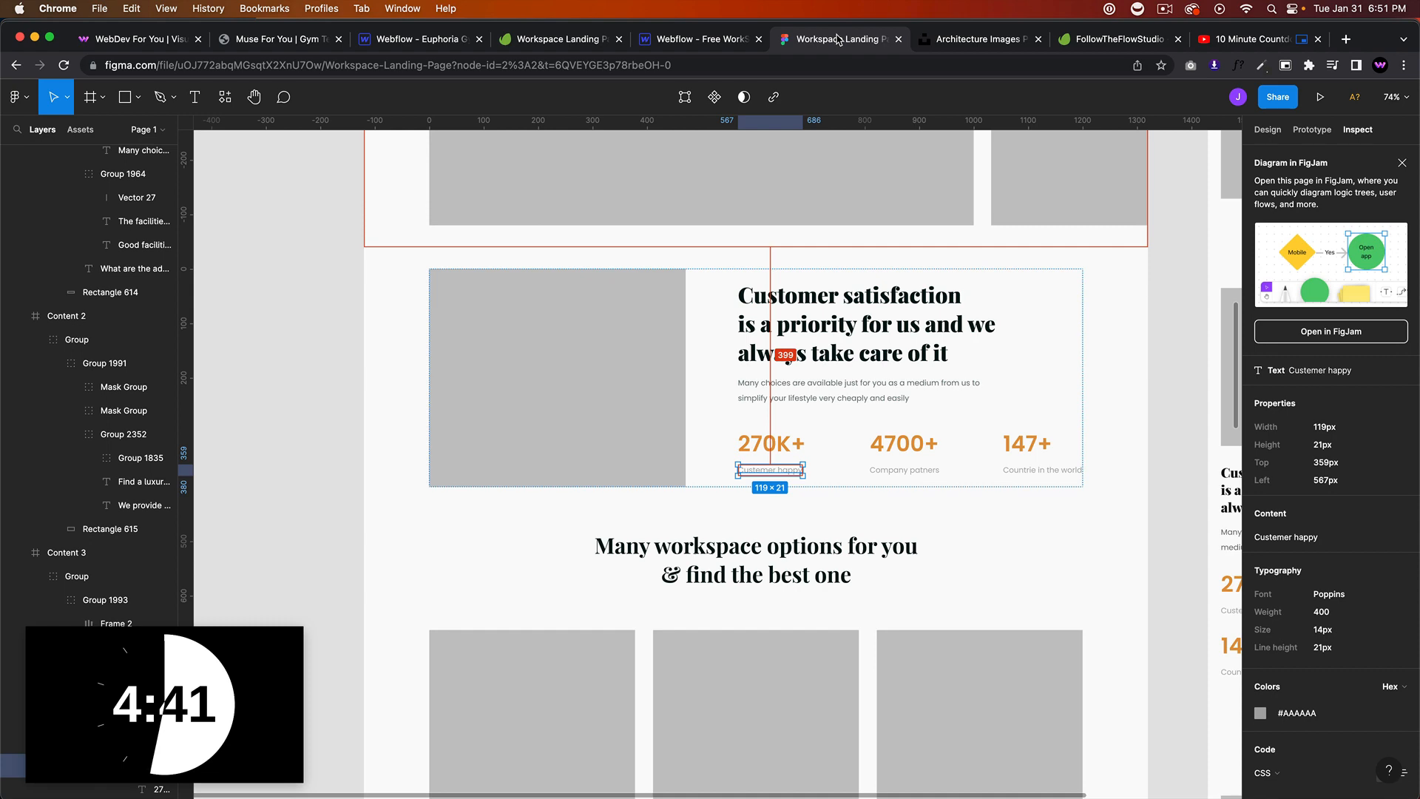
click(703, 40)
double_click(773, 520)
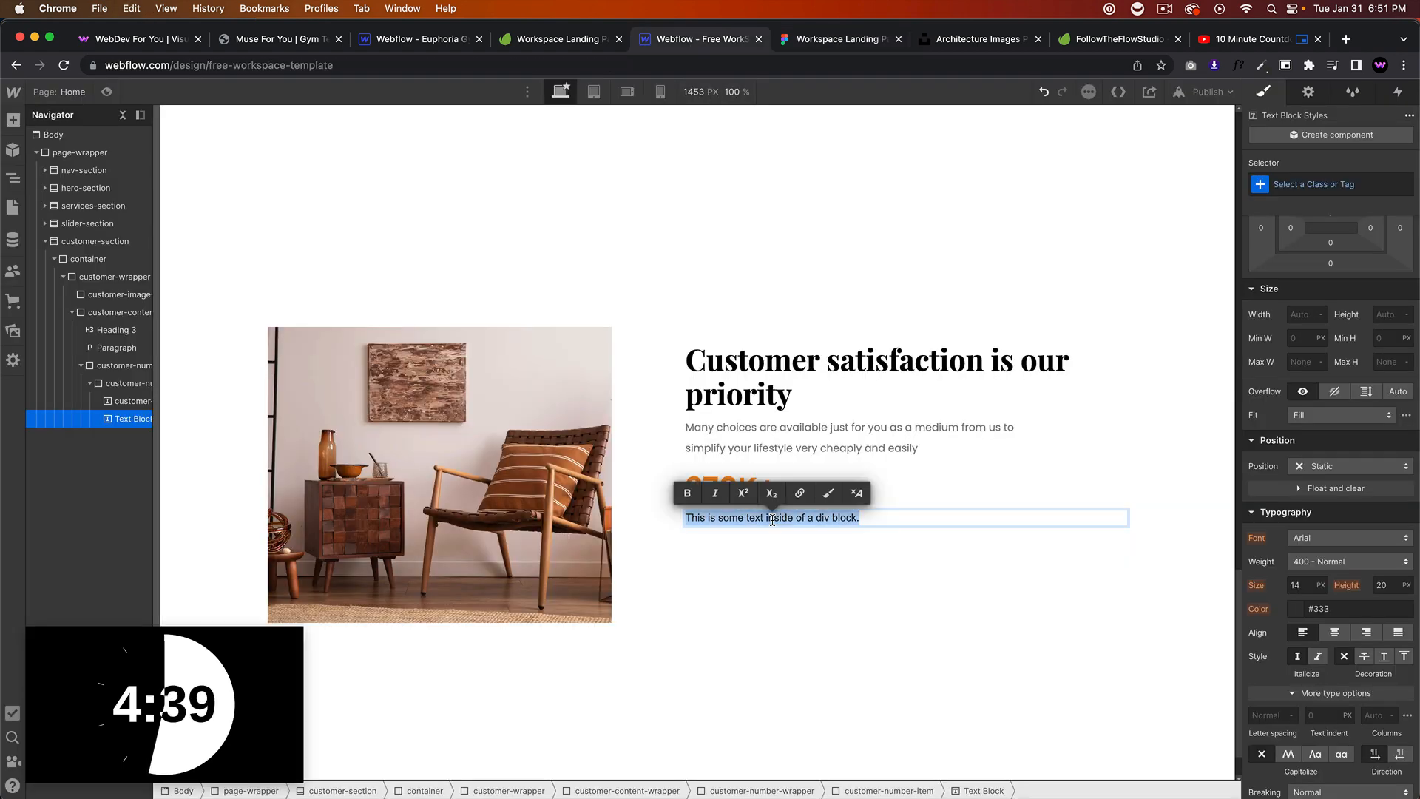
text(Happy Customer)
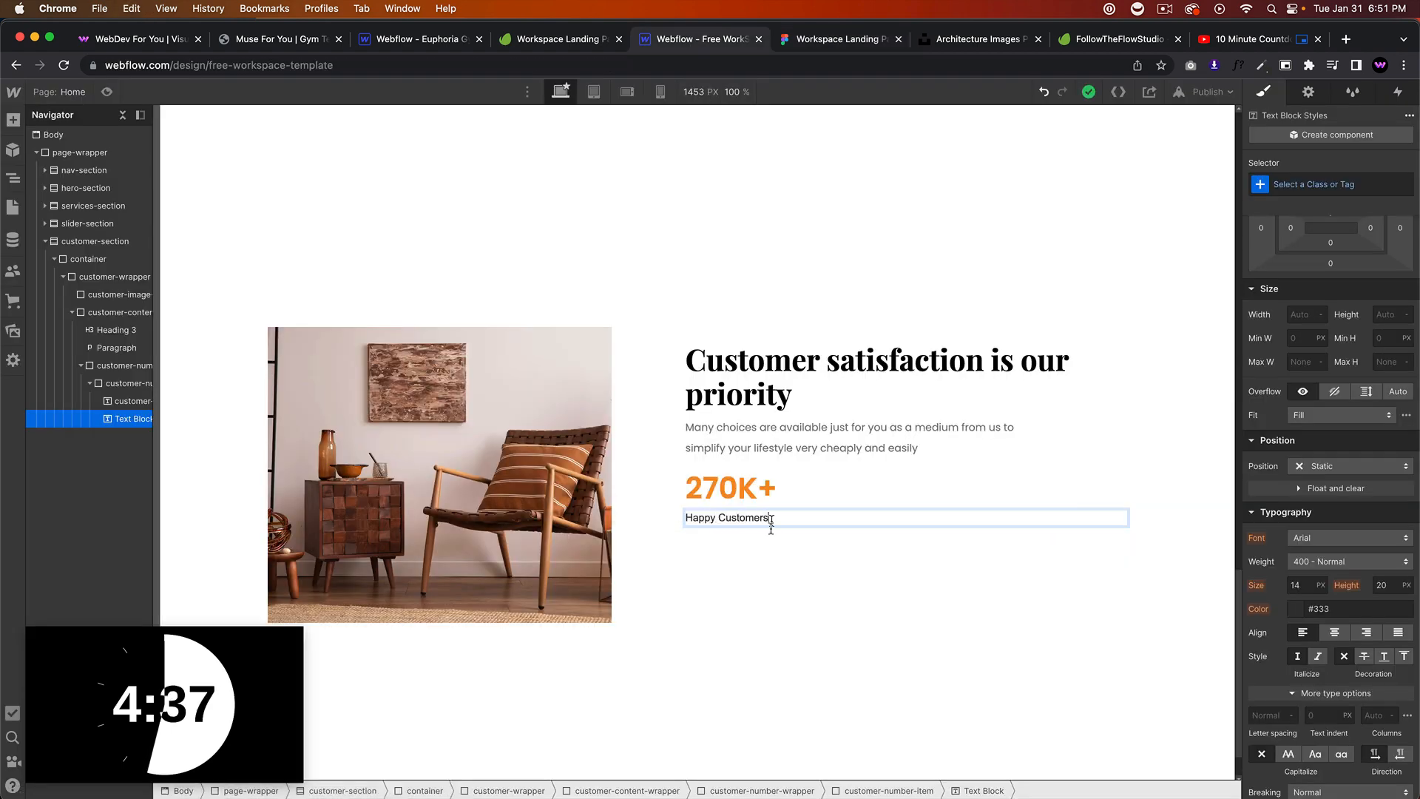
text(s)
key(Escape)
Step: Compare the label's typography in Figma and set the Body (All Pages) tag's font to Poppins
click(1291, 184)
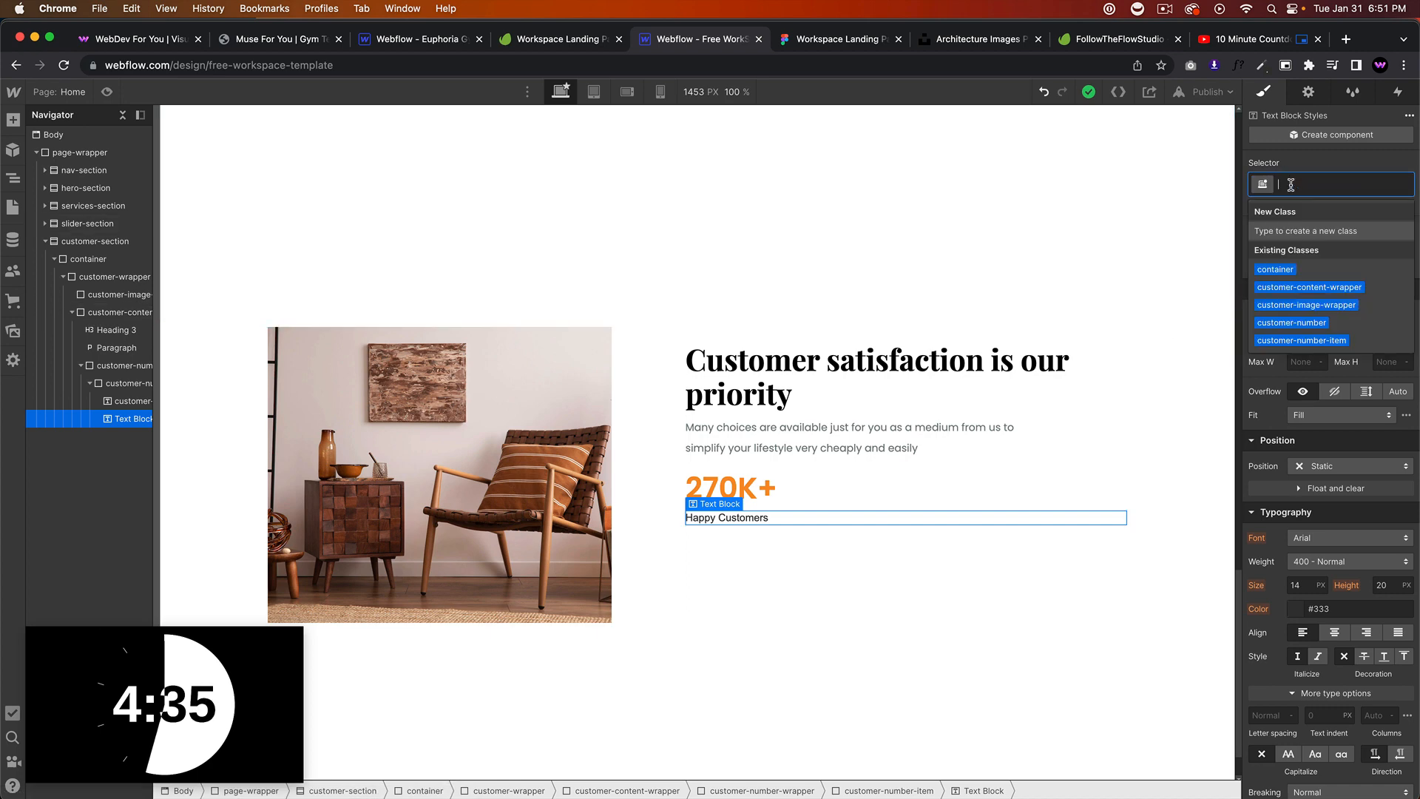
click(353, 164)
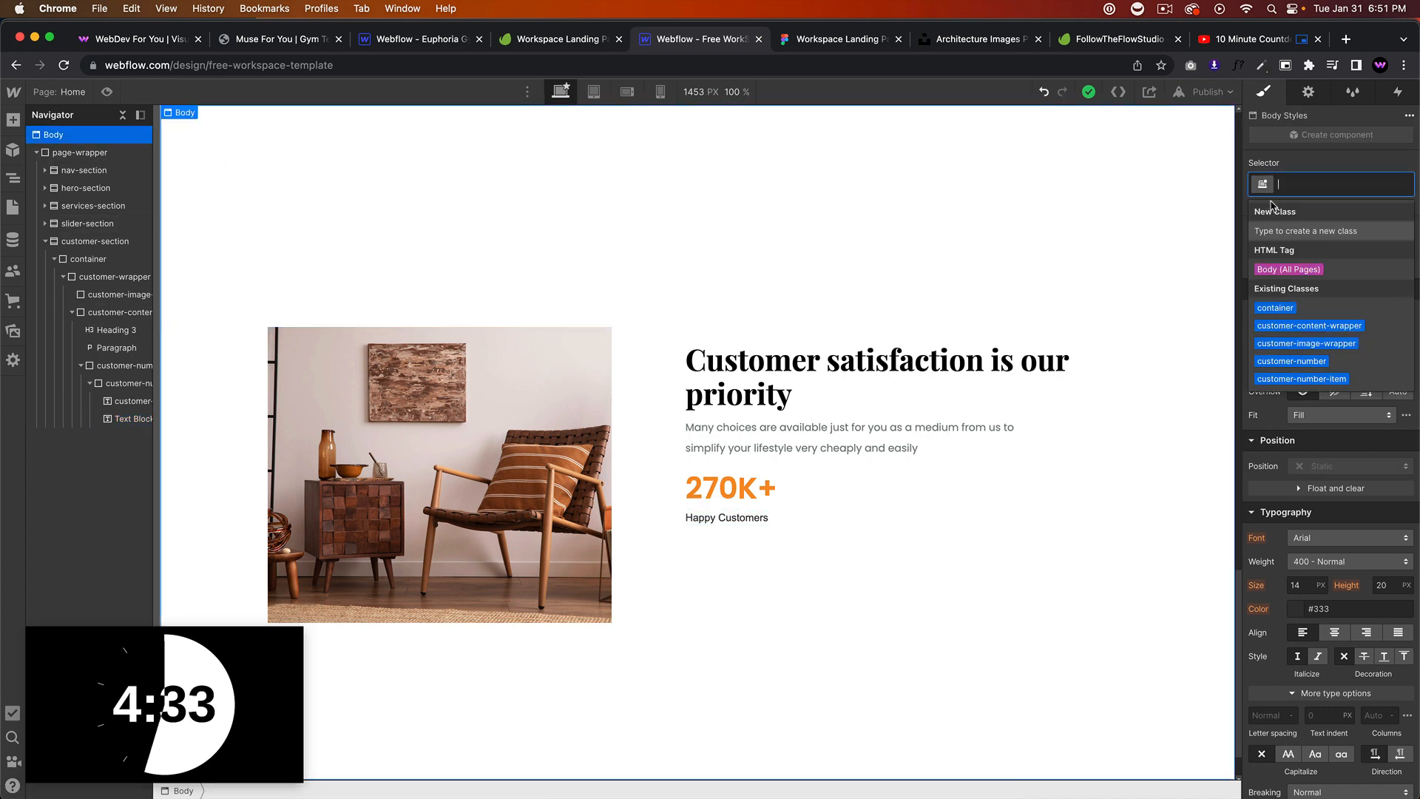
click(1291, 269)
click(836, 38)
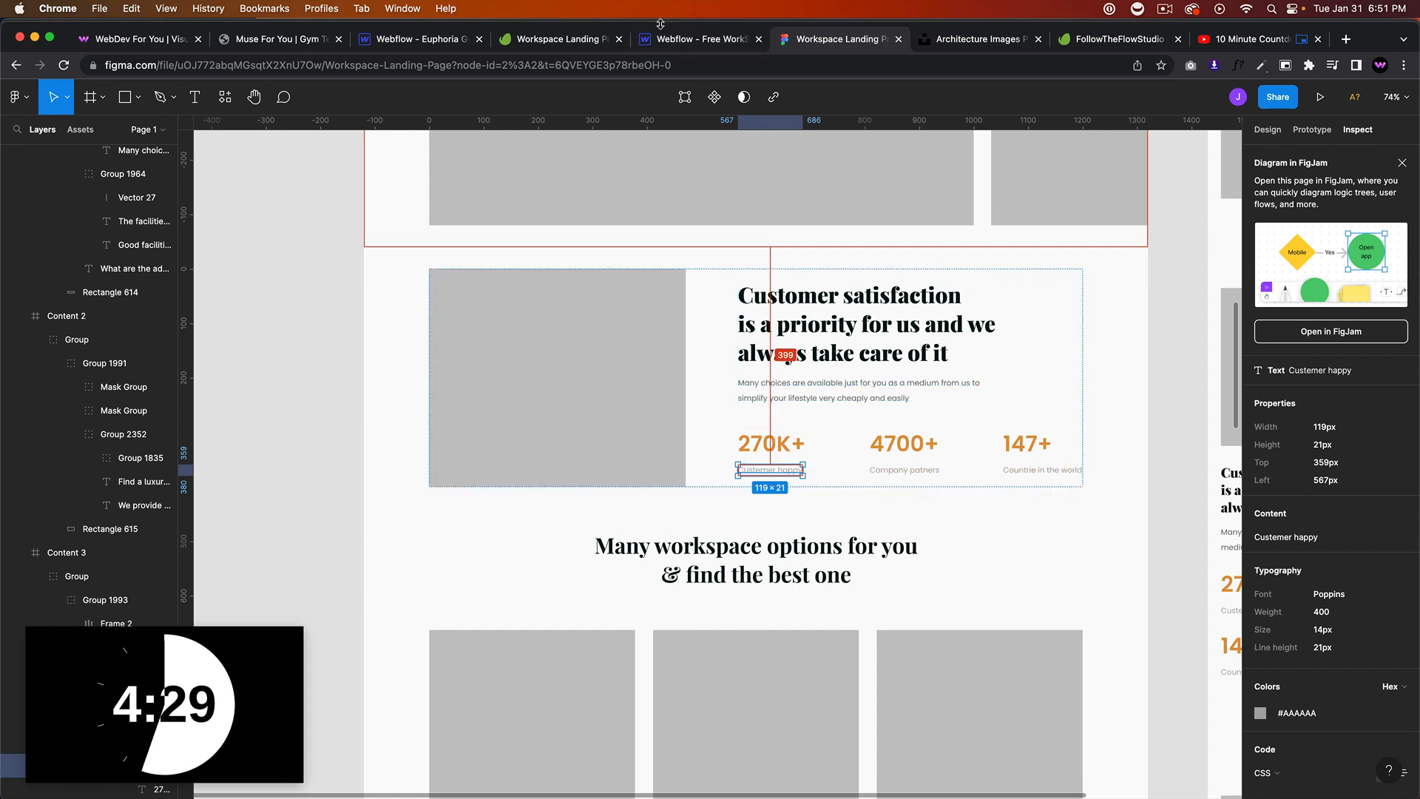
click(699, 39)
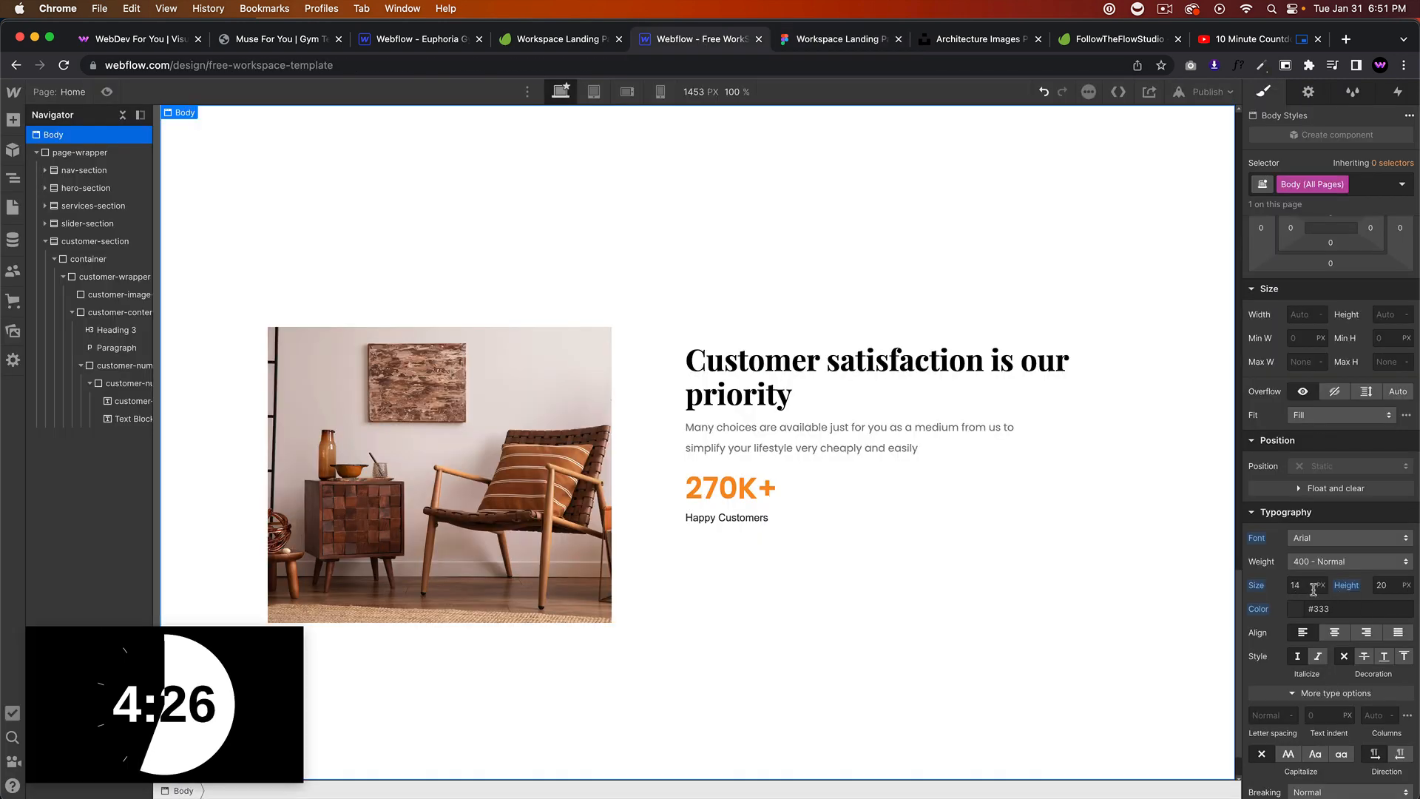
click(1338, 538)
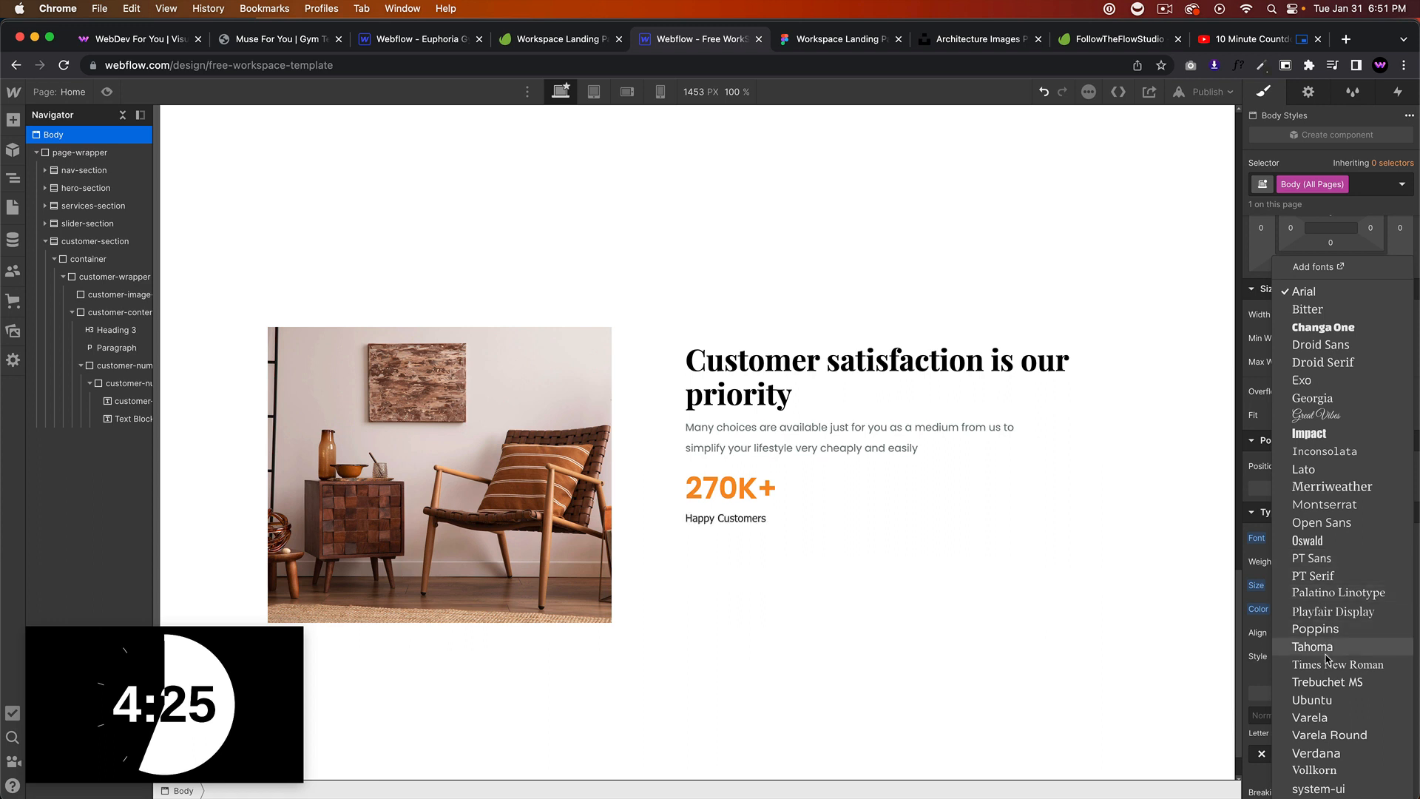
click(1324, 630)
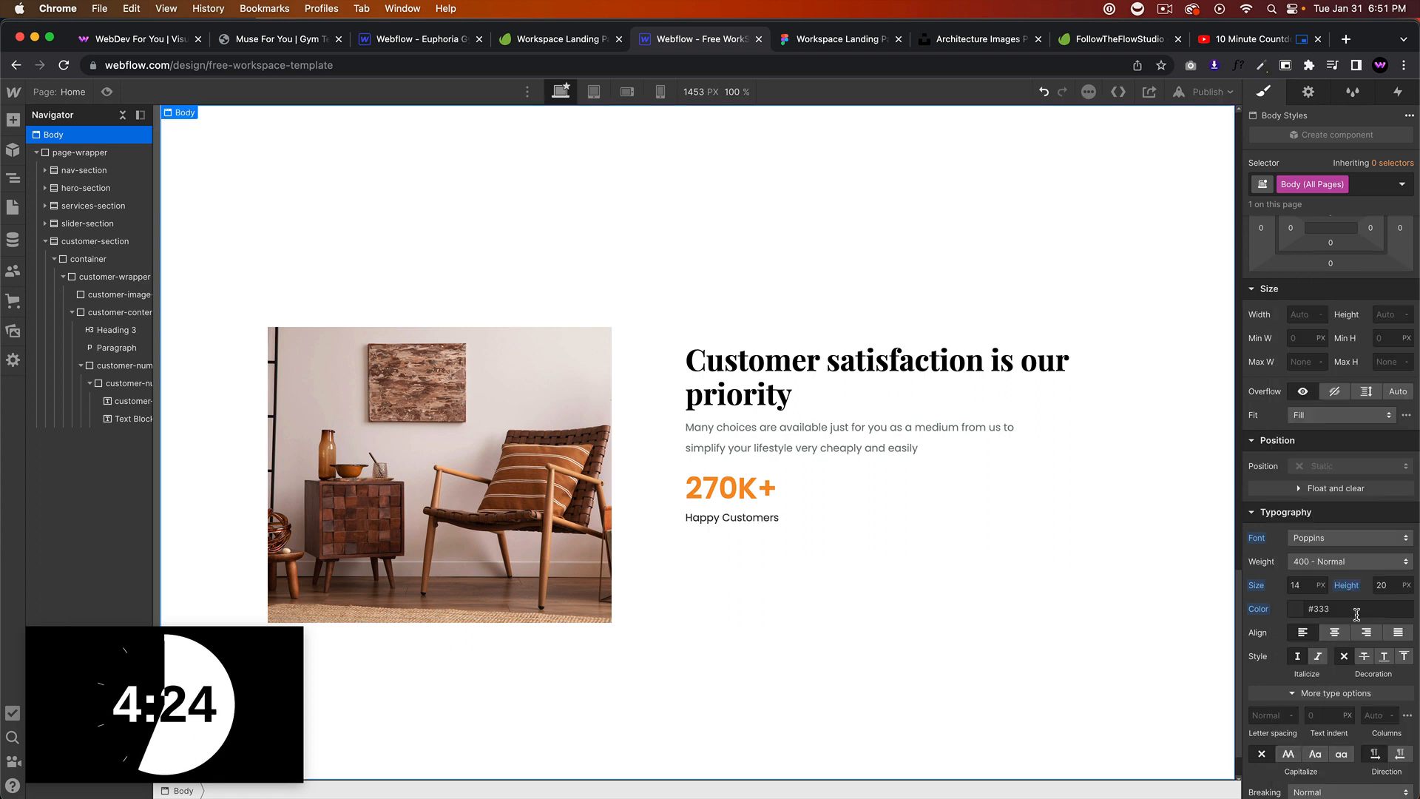
Step: Set the Body (All Pages) tag's line height to 21 px
click(1404, 586)
click(1296, 593)
click(1386, 586)
text(21)
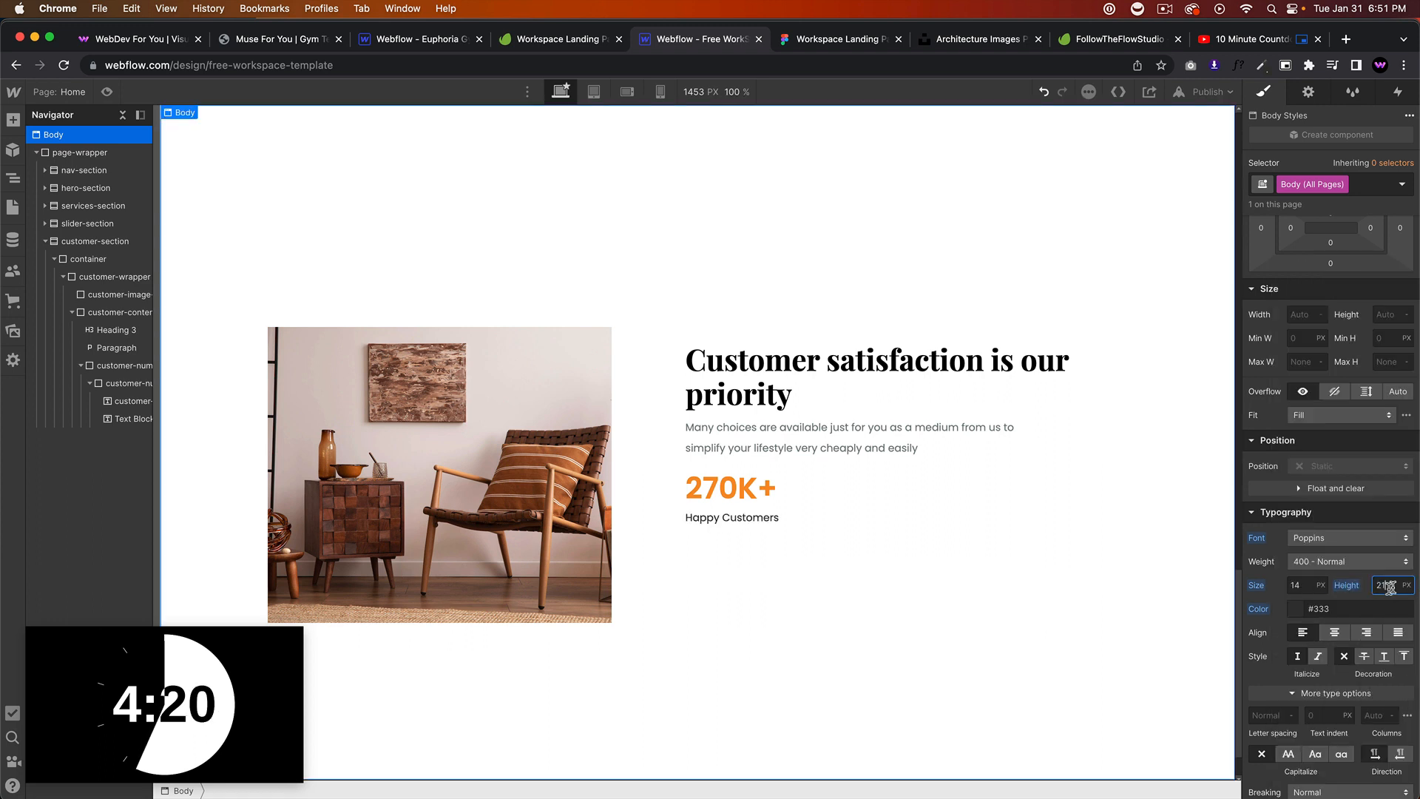
Step: Check the paragraph's text colour and apply the same black swatch to the Body (All Pages) tag
click(847, 448)
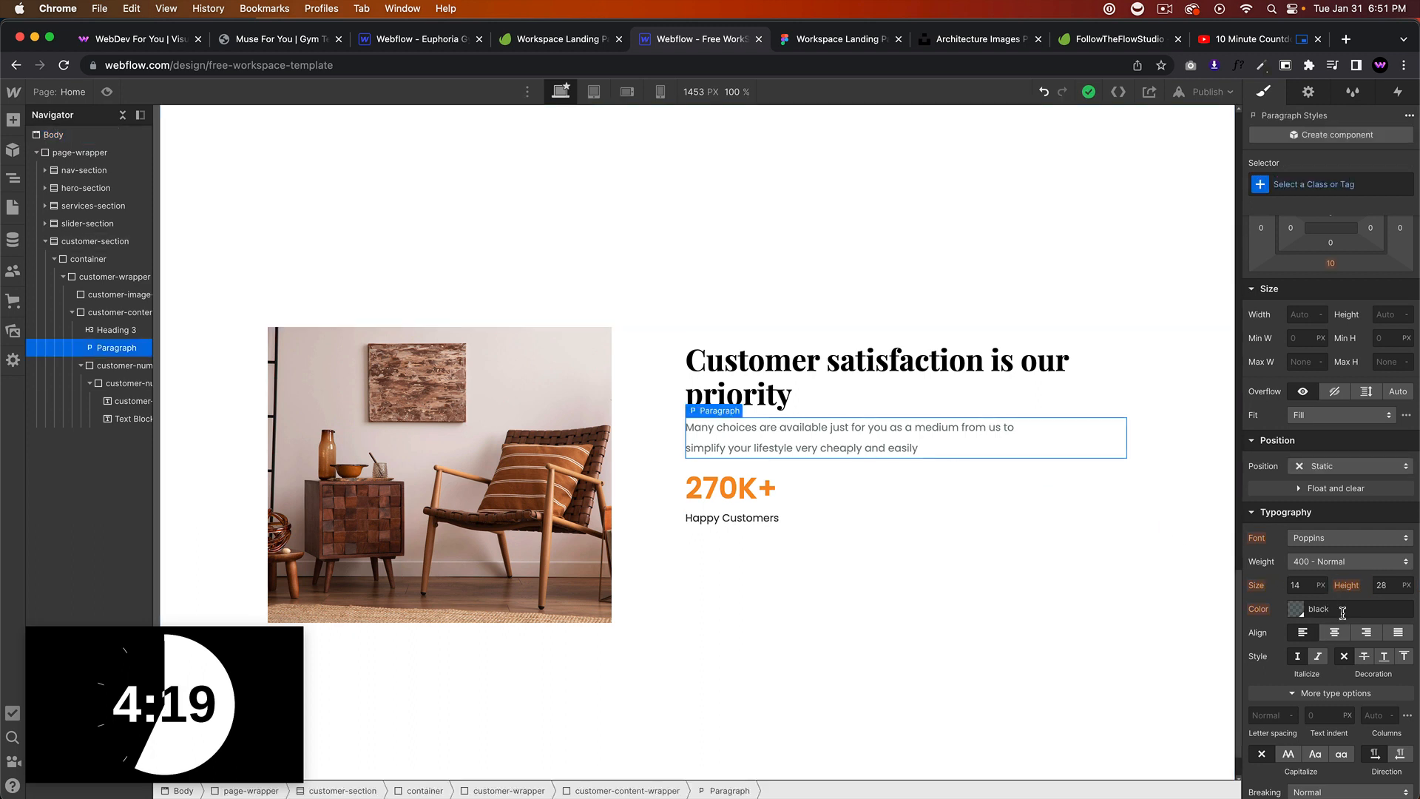
click(1296, 612)
click(786, 505)
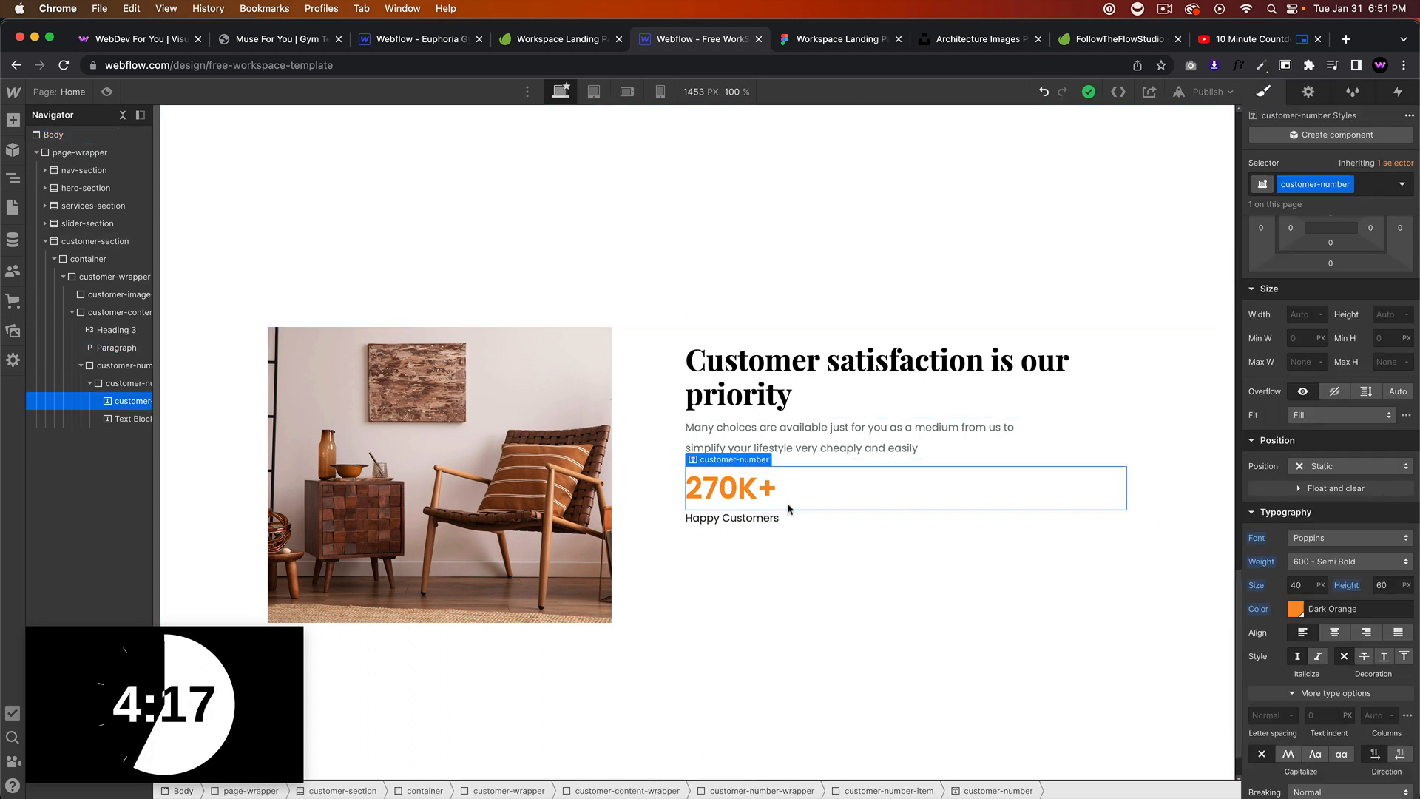
click(53, 139)
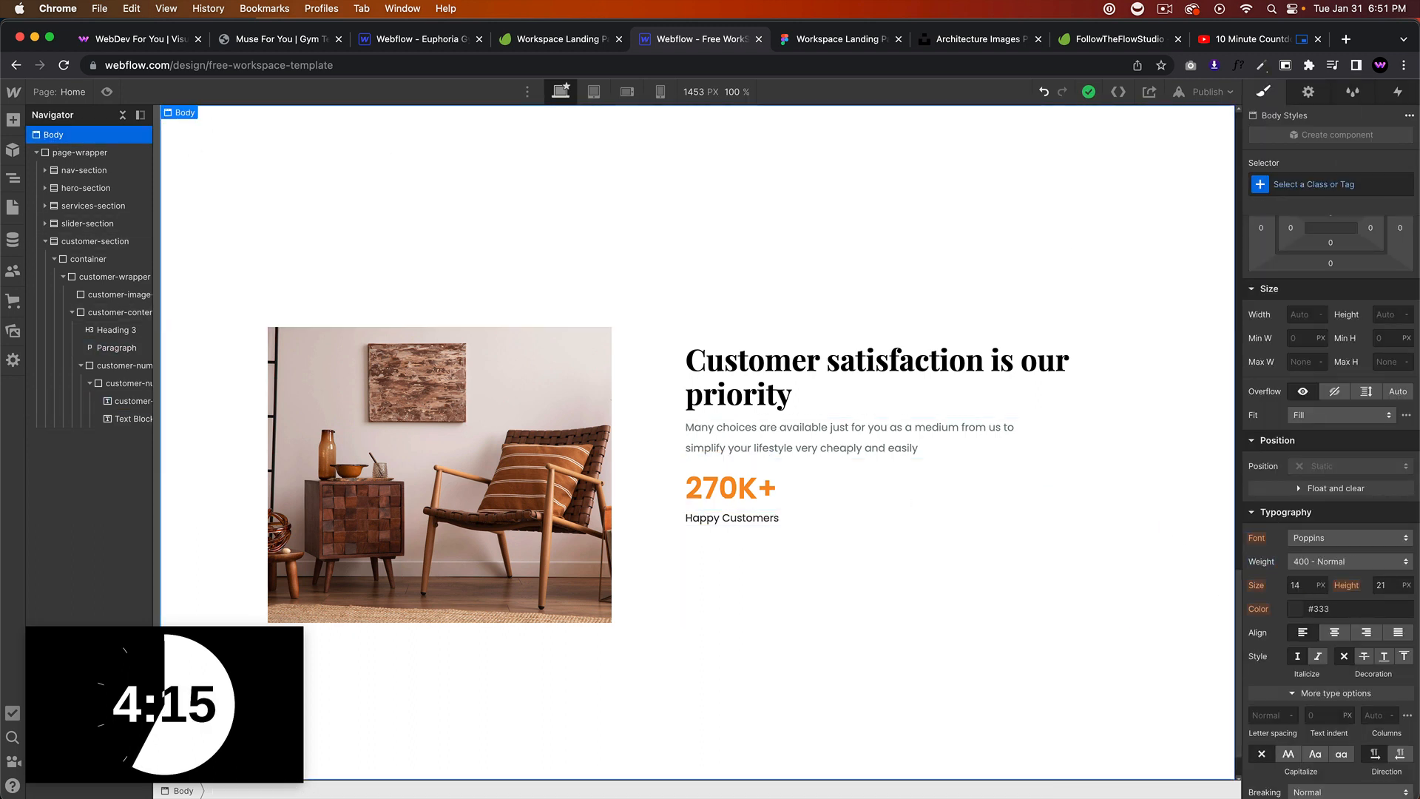
click(1325, 187)
click(1291, 270)
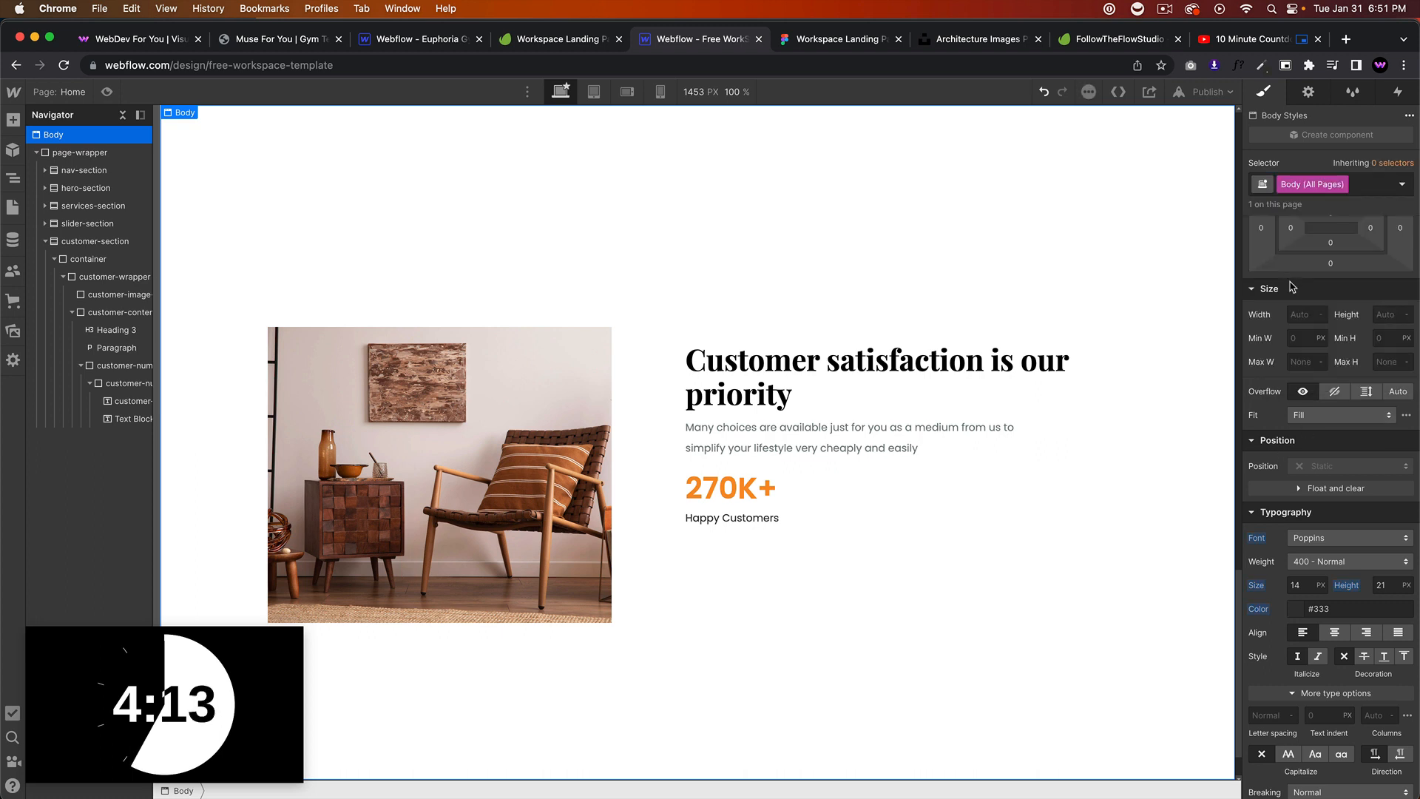
click(1291, 609)
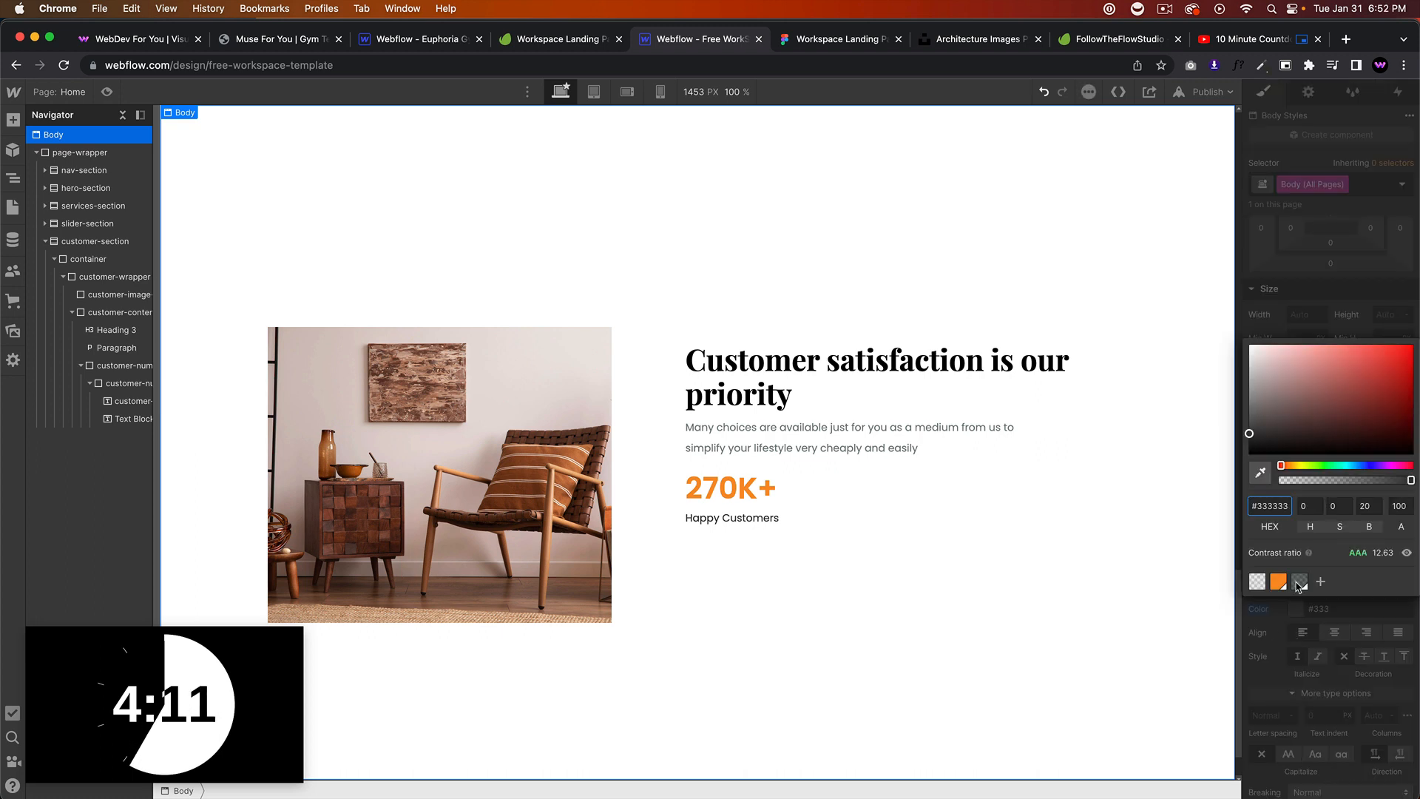
click(881, 517)
Step: Try to add another text block inside customer-content-wrapper
click(811, 507)
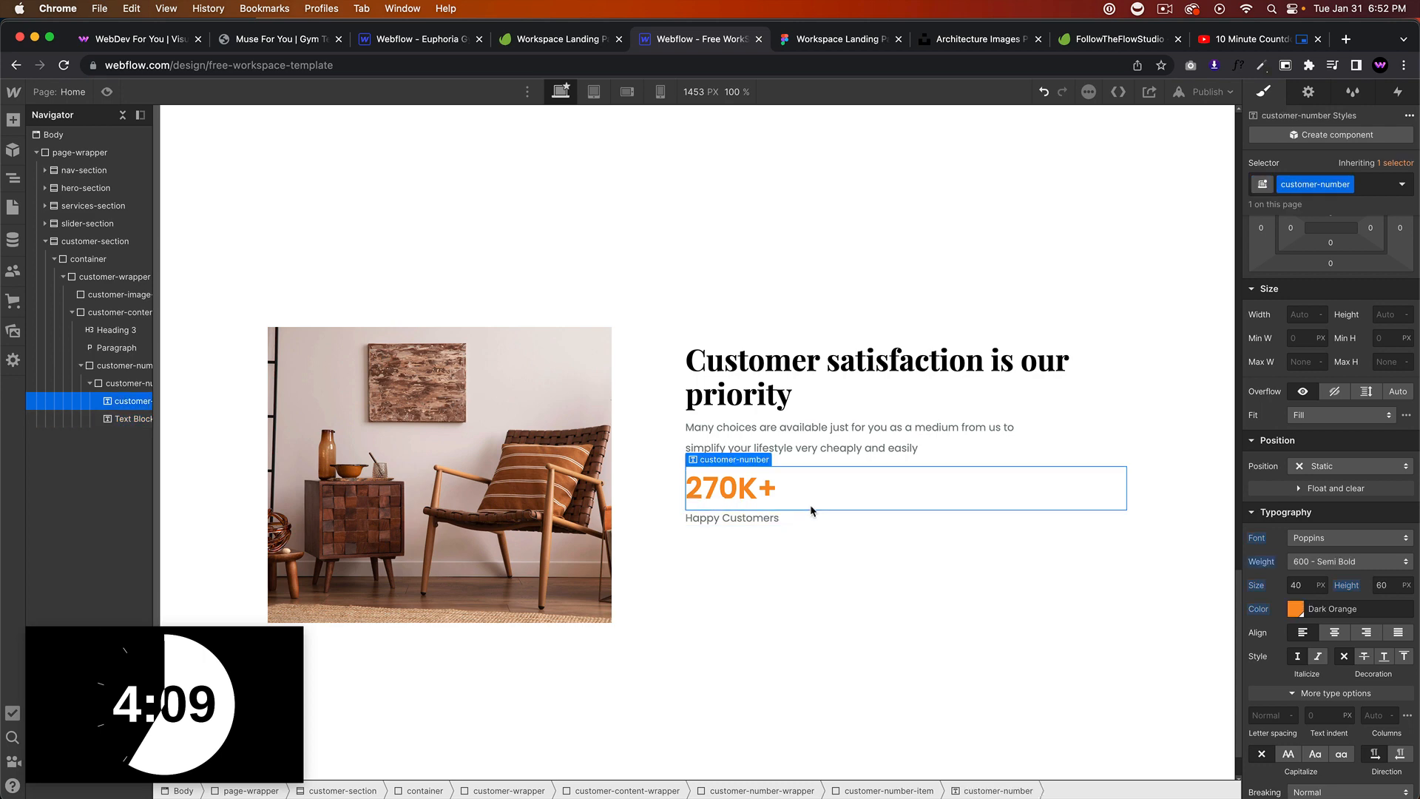
click(802, 552)
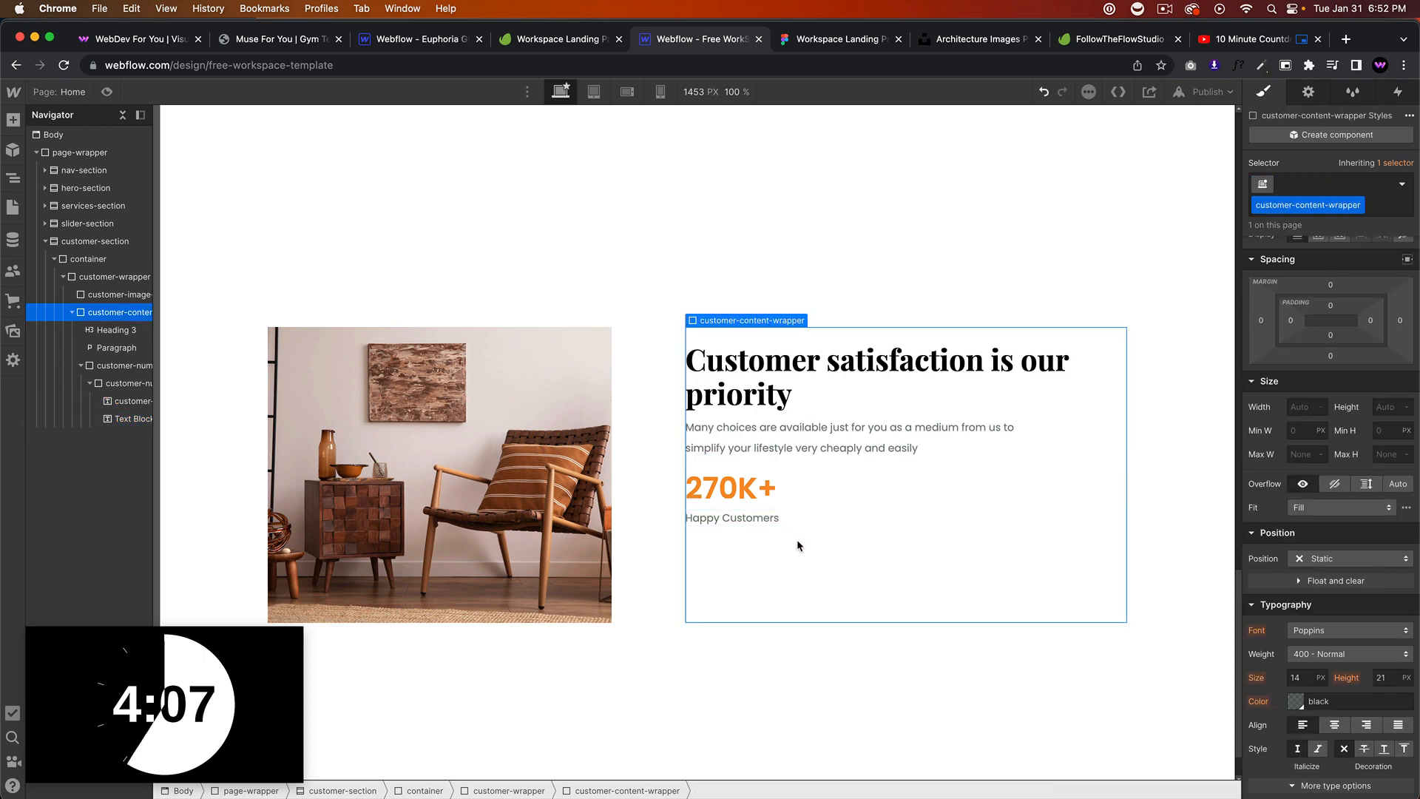
key(super+e)
text(text bl)
key(Return)
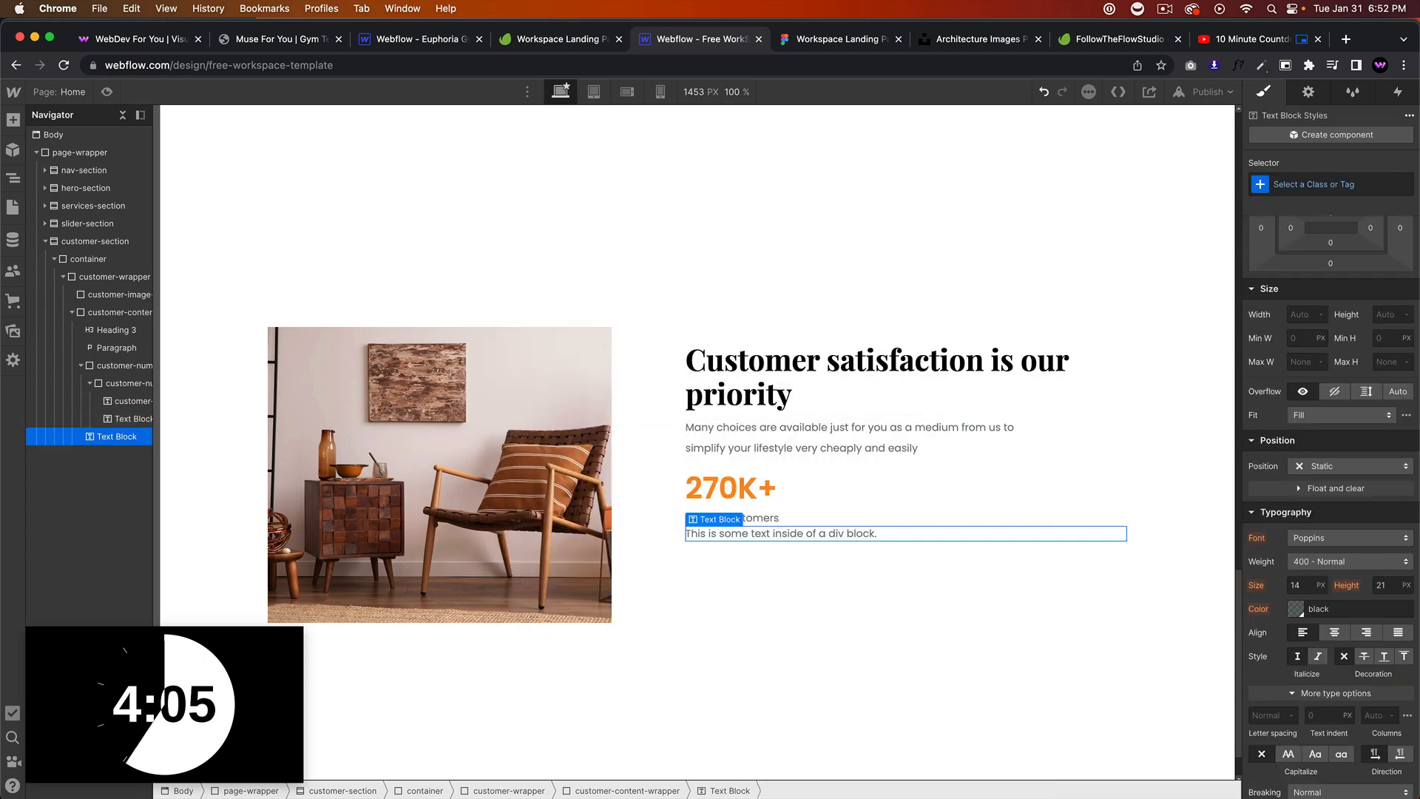
key(super+z)
Step: Duplicate customer-number-item twice and set customer-number-wrapper's display to horizontal flex
click(770, 516)
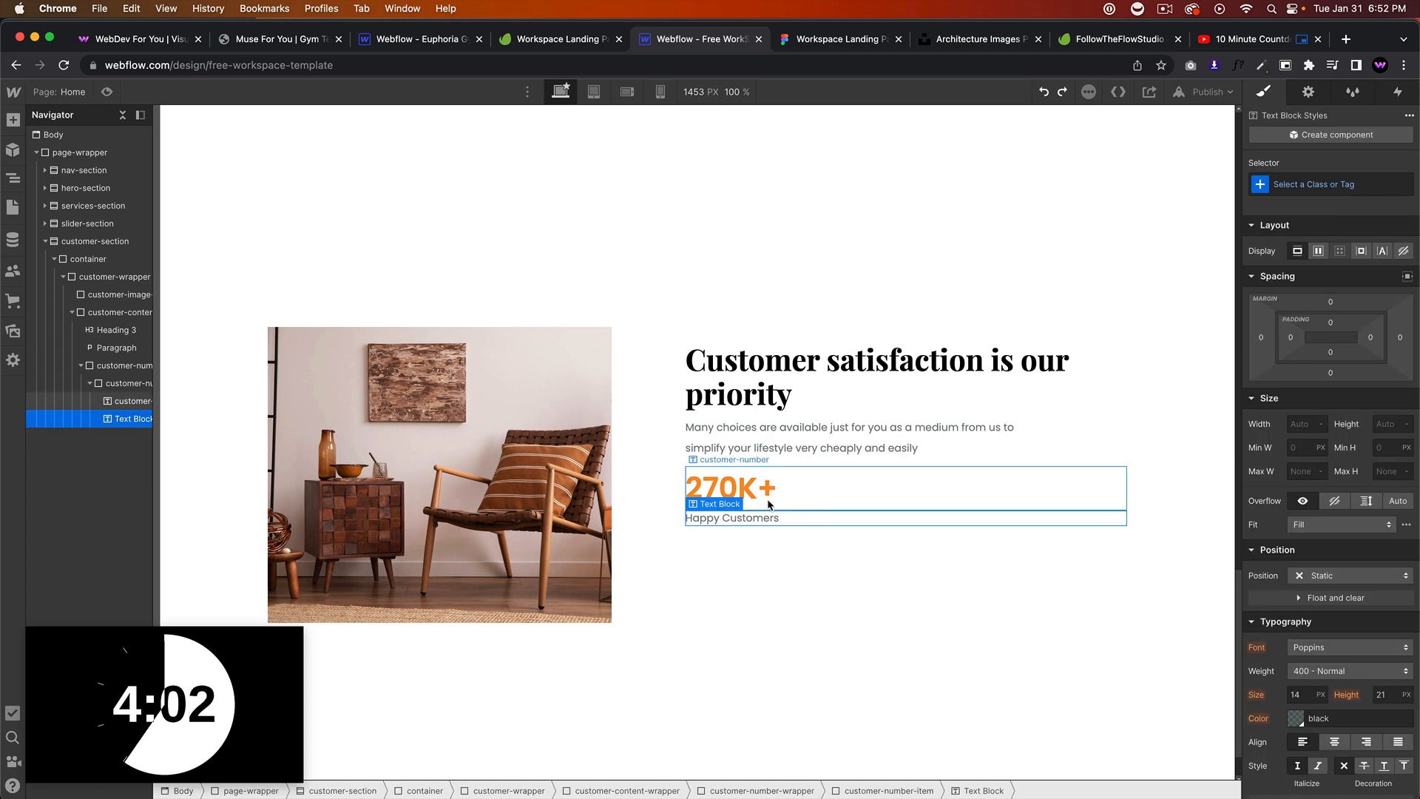
click(122, 385)
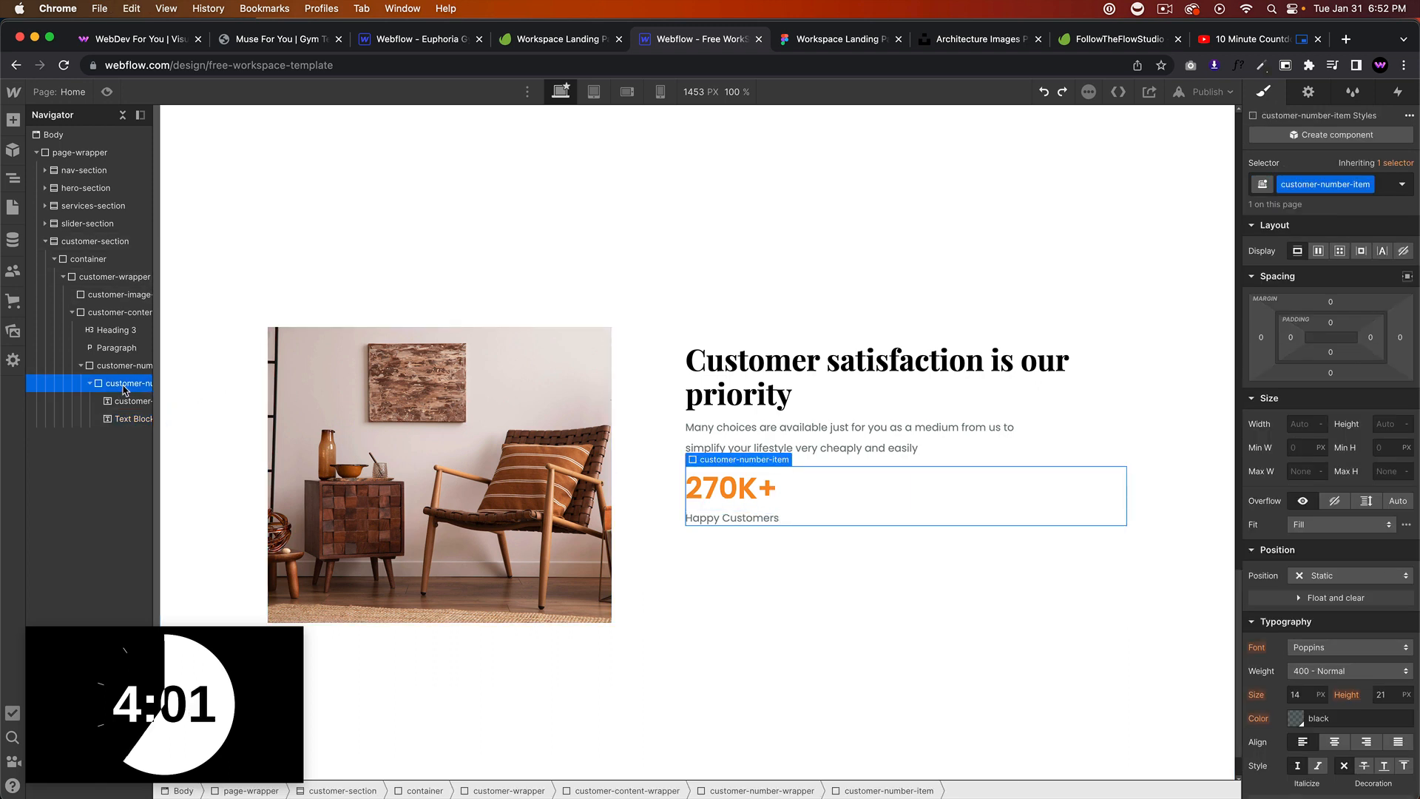
key(super+d)
key(super+d)
click(123, 368)
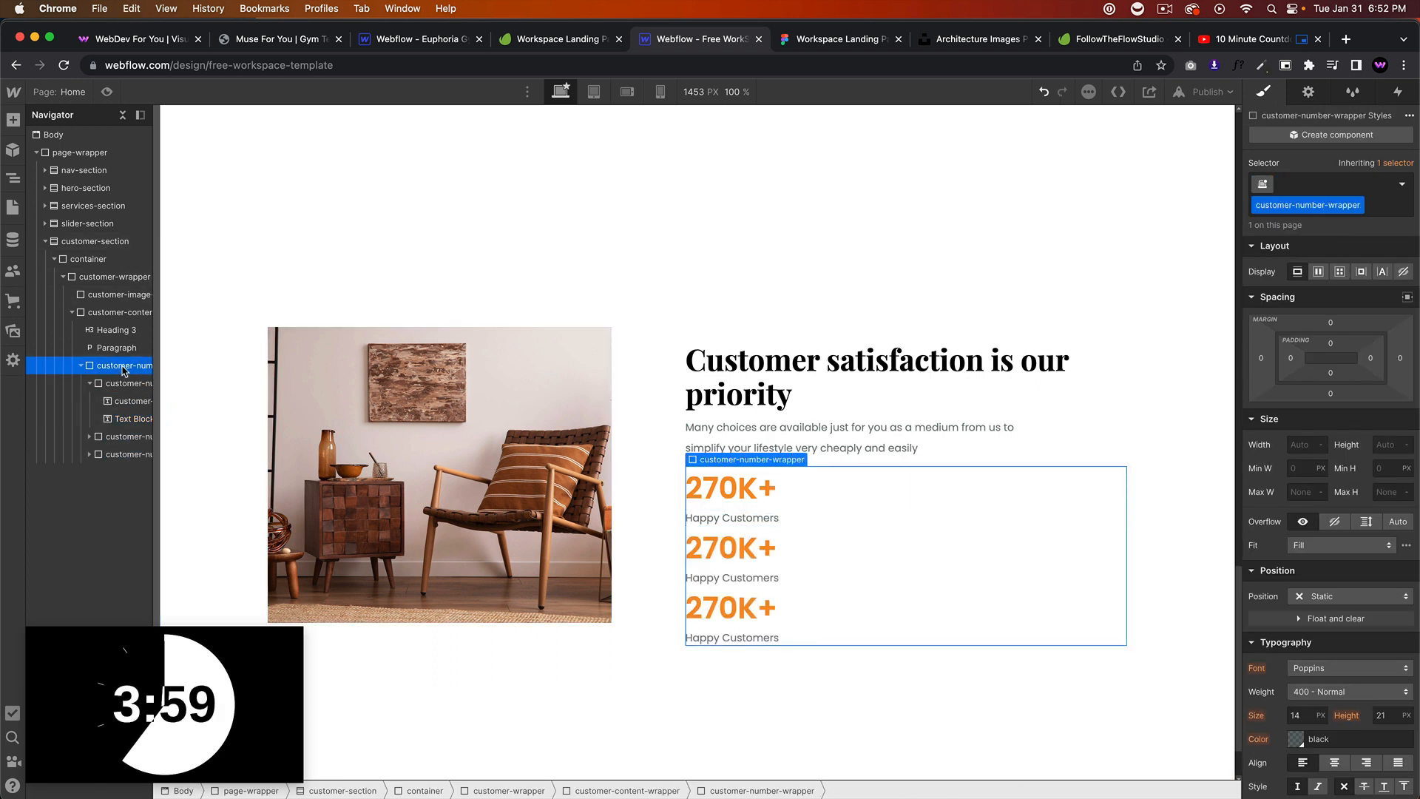
click(1318, 272)
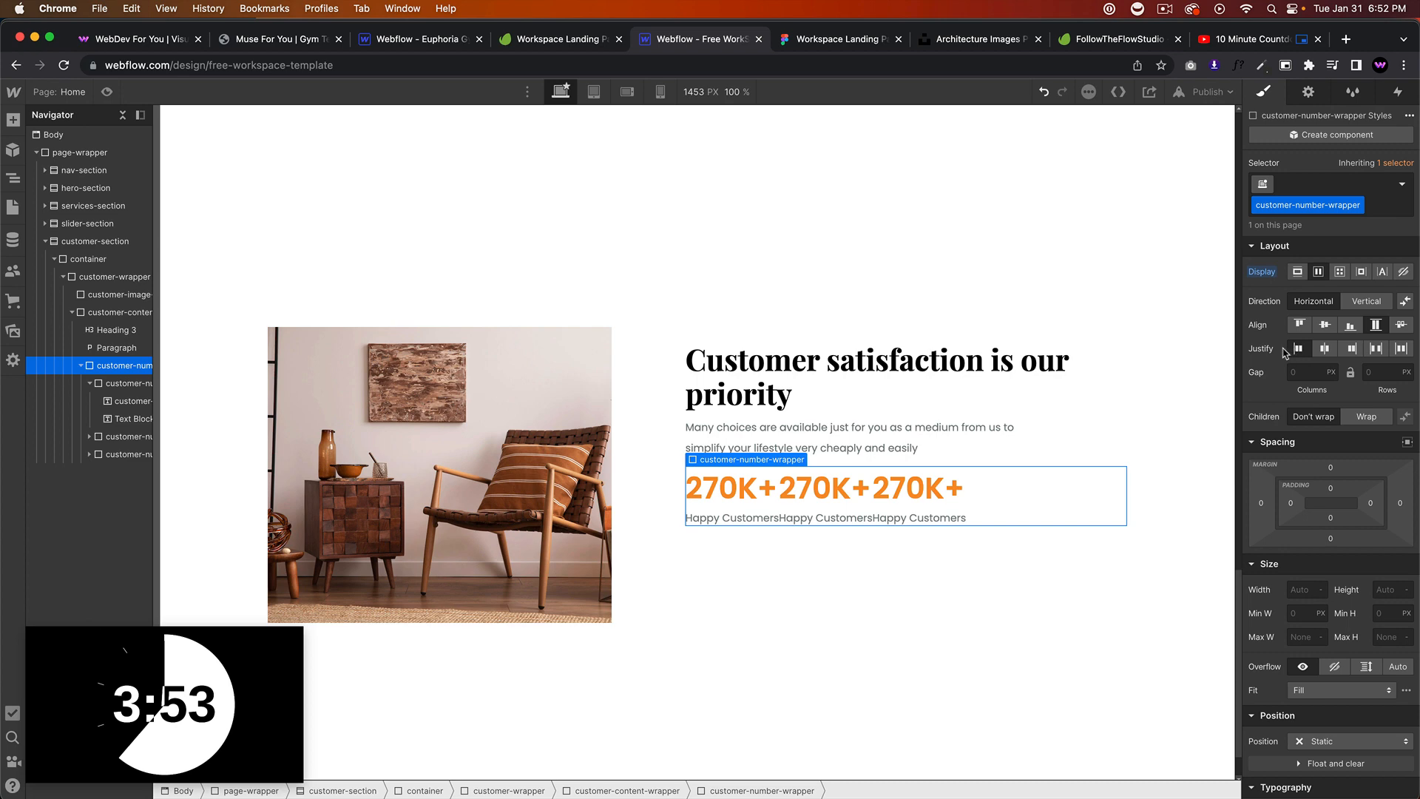
Step: Check the spacing between the statistics in Figma and set customer-number-item's flex child sizing to grow
click(808, 41)
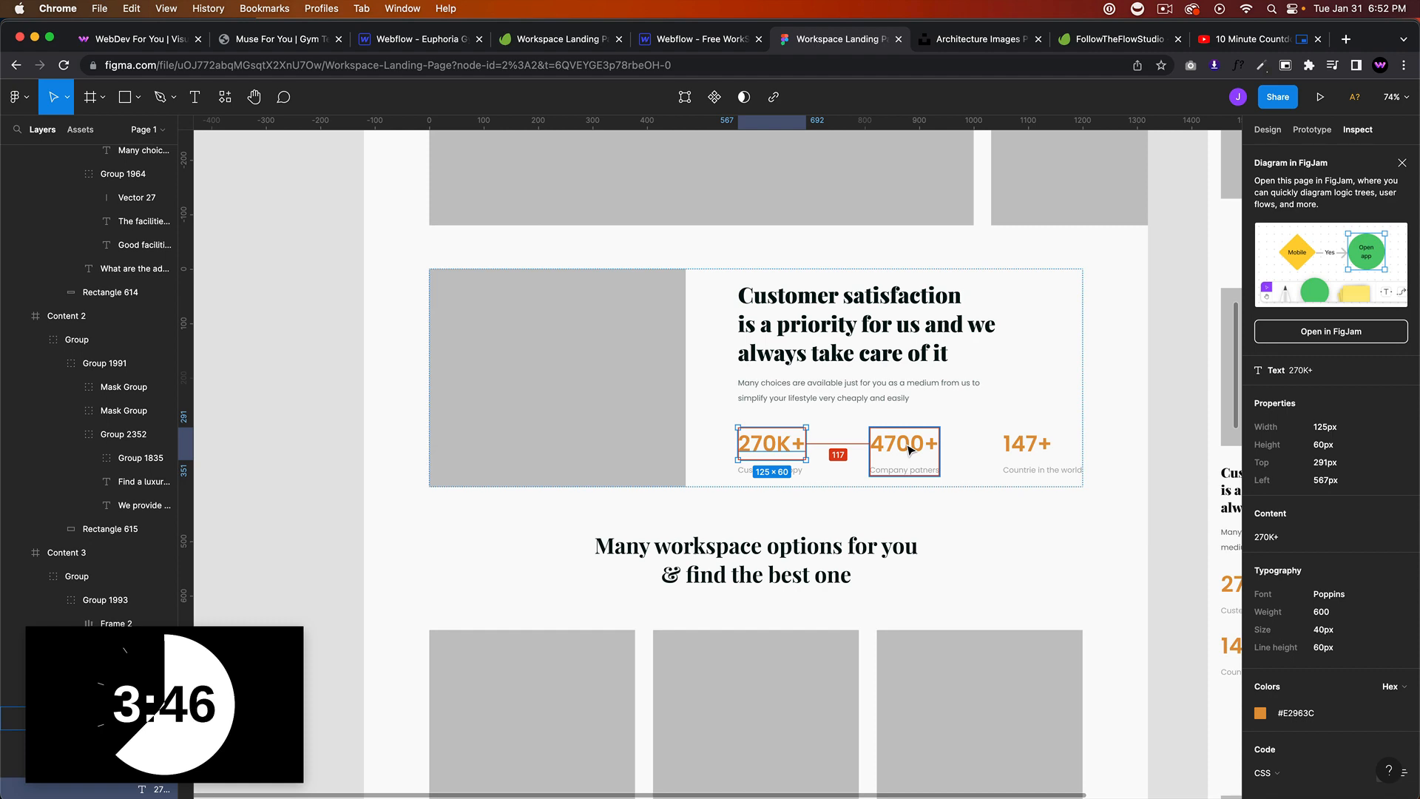
key(ctrl+shift+Tab)
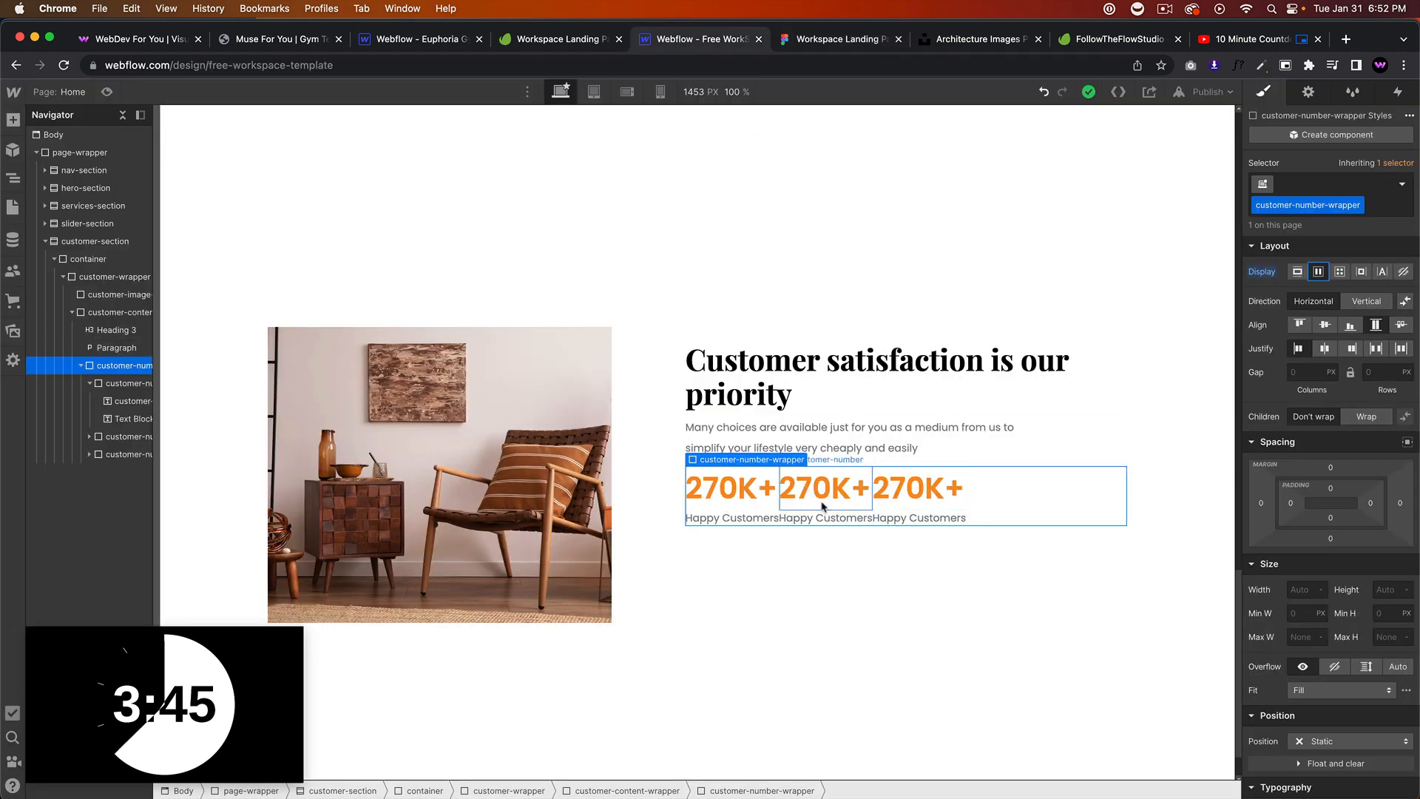
click(724, 514)
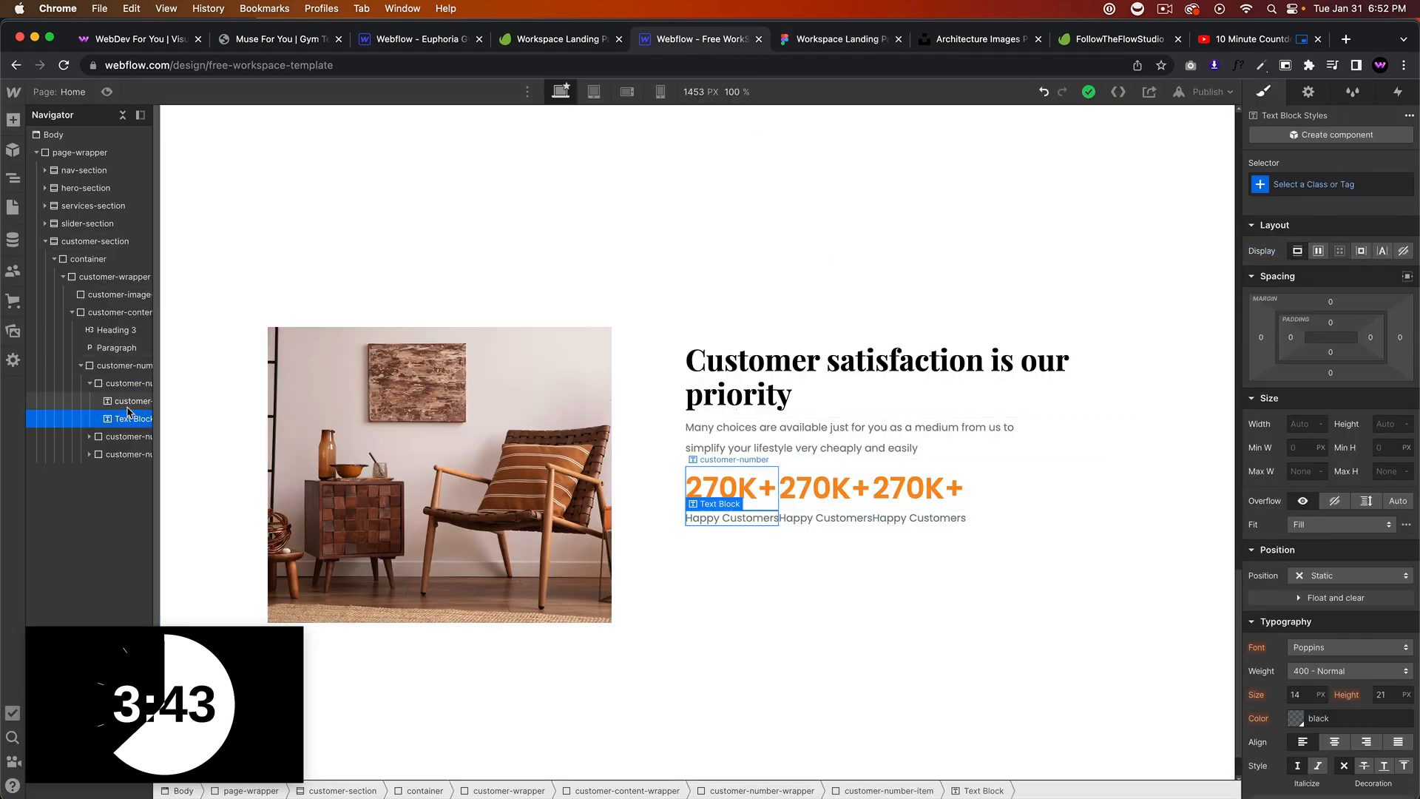
click(126, 383)
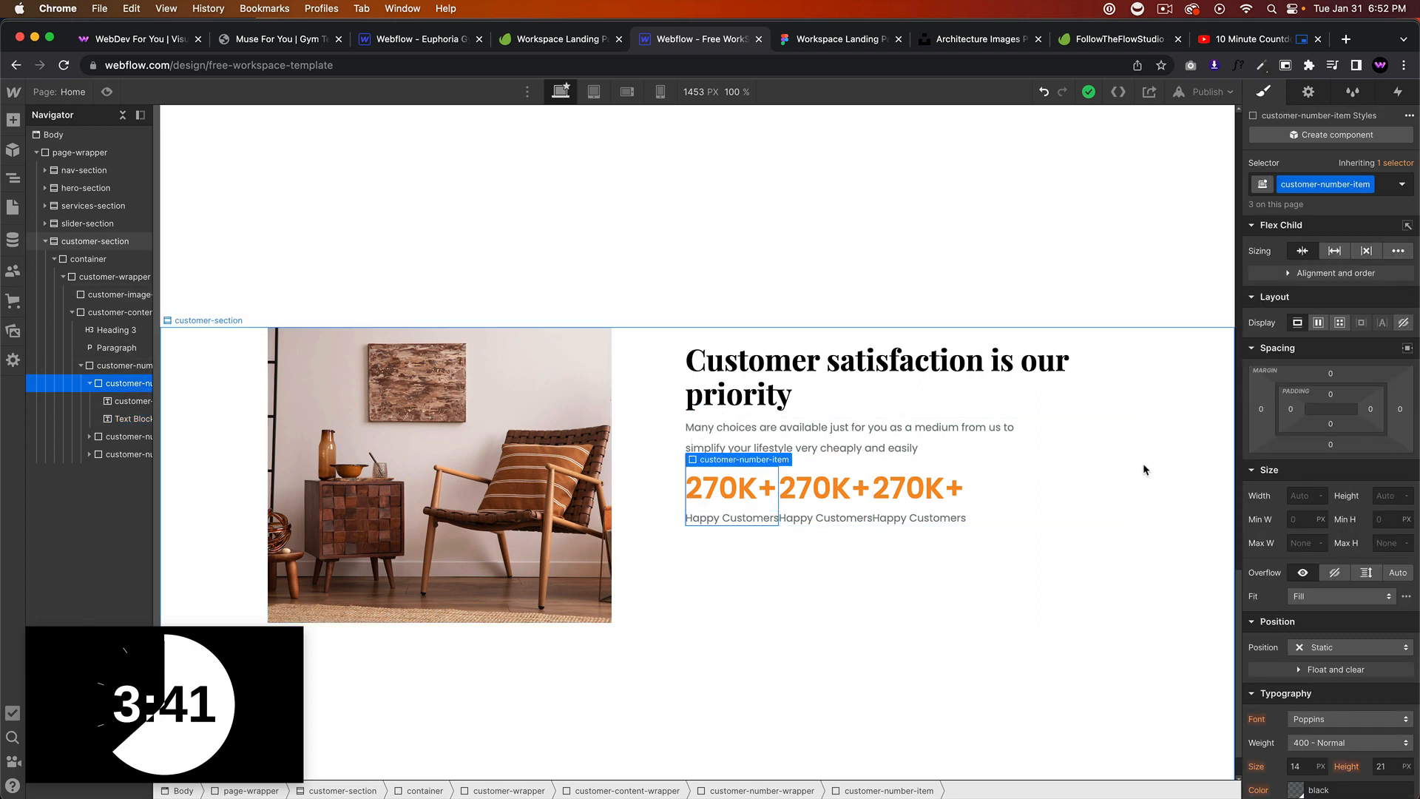
click(1335, 251)
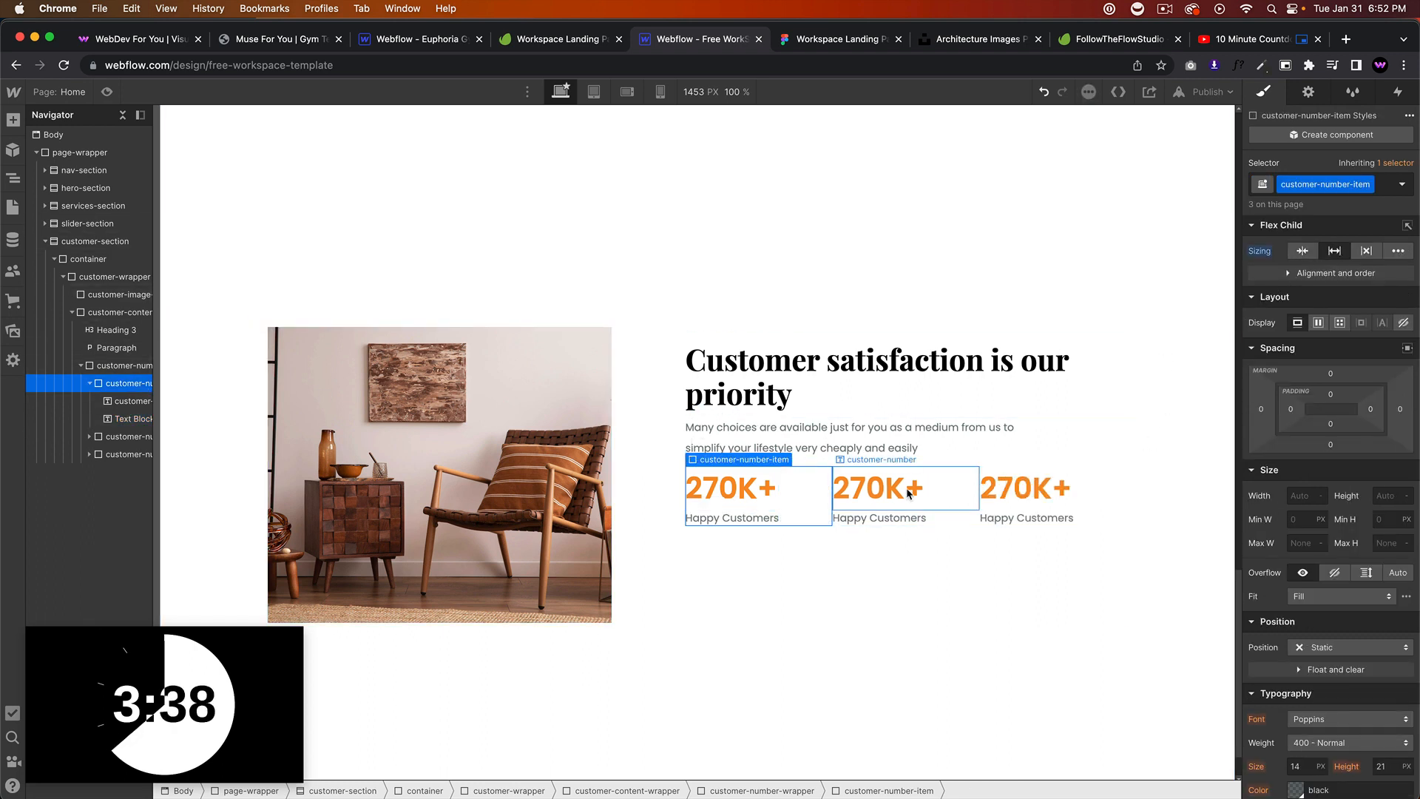
Step: Check the second statistic's number in Figma and change the middle customer-number text to 4700+
click(885, 574)
click(877, 498)
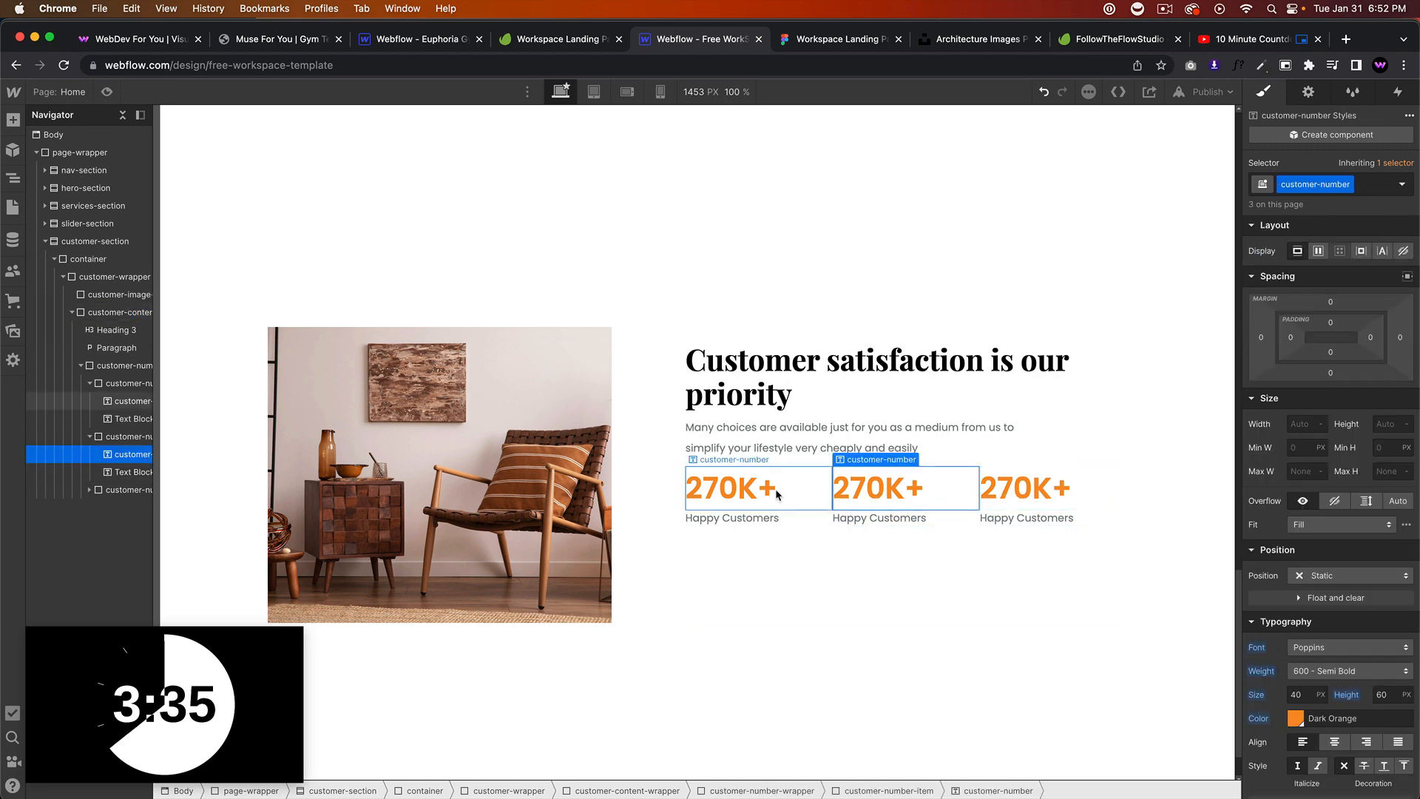
click(832, 39)
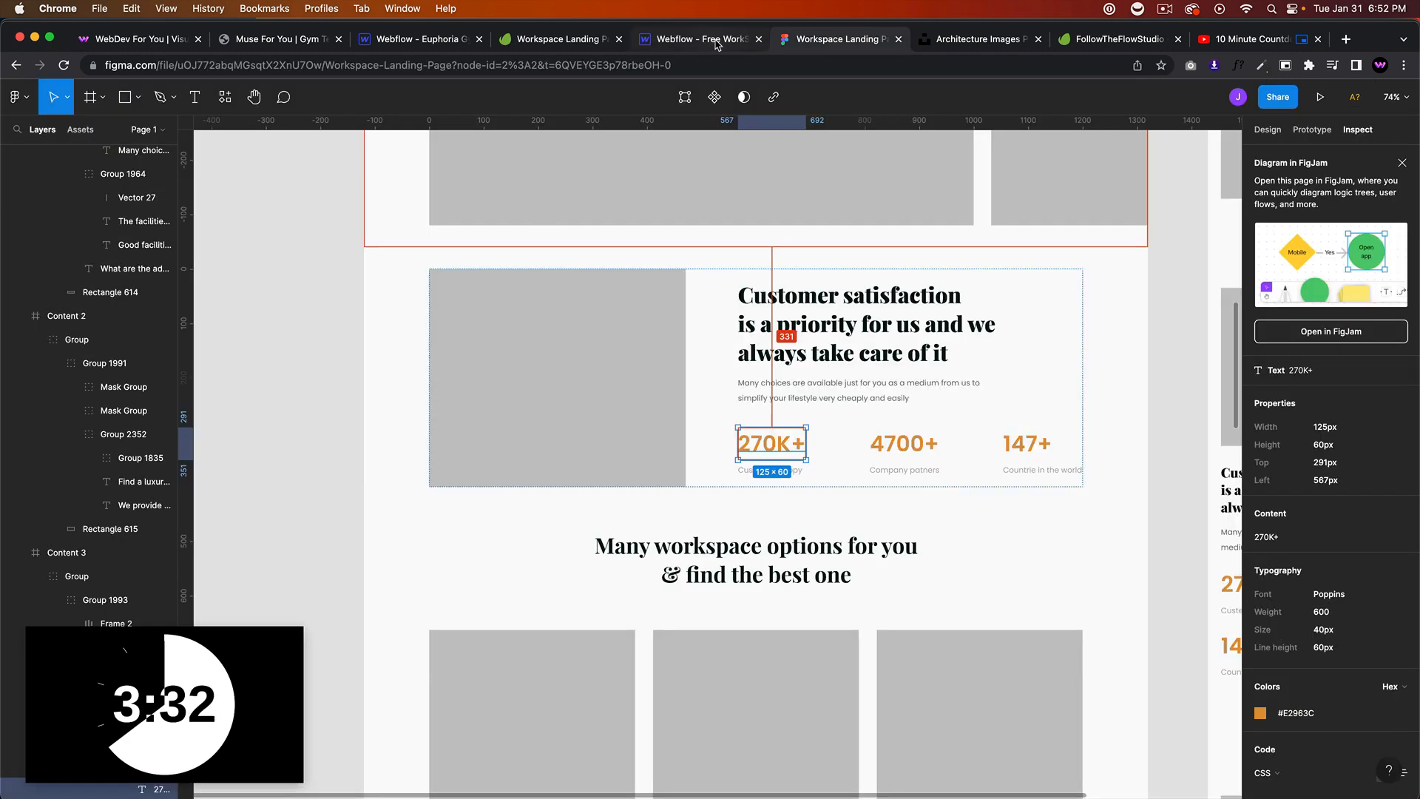
click(716, 42)
double_click(881, 491)
drag(904, 486, 832, 485)
key(BackSpace)
text(4700+)
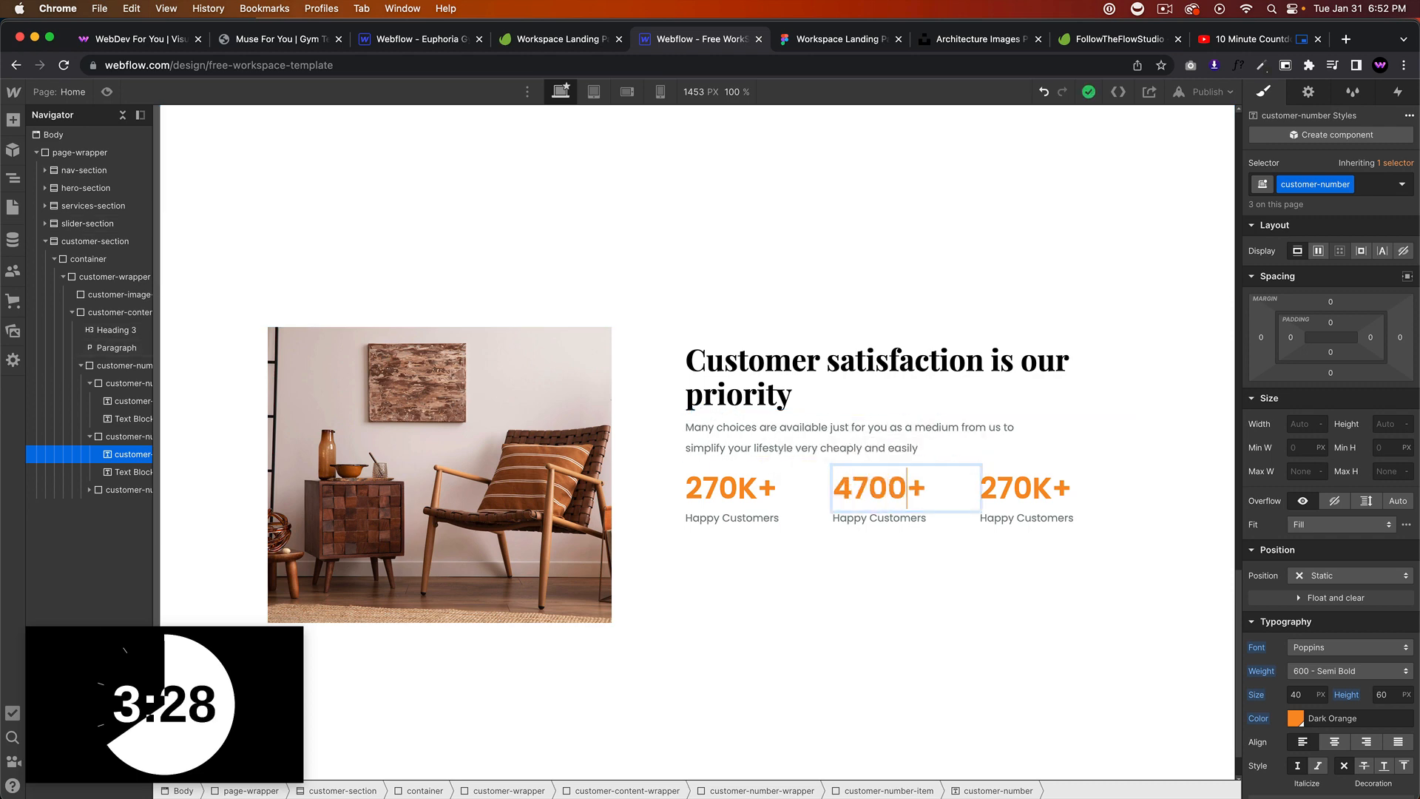
key(Escape)
Step: Check the third statistic in Figma and change the last customer-number text to 147+
click(1028, 485)
click(832, 40)
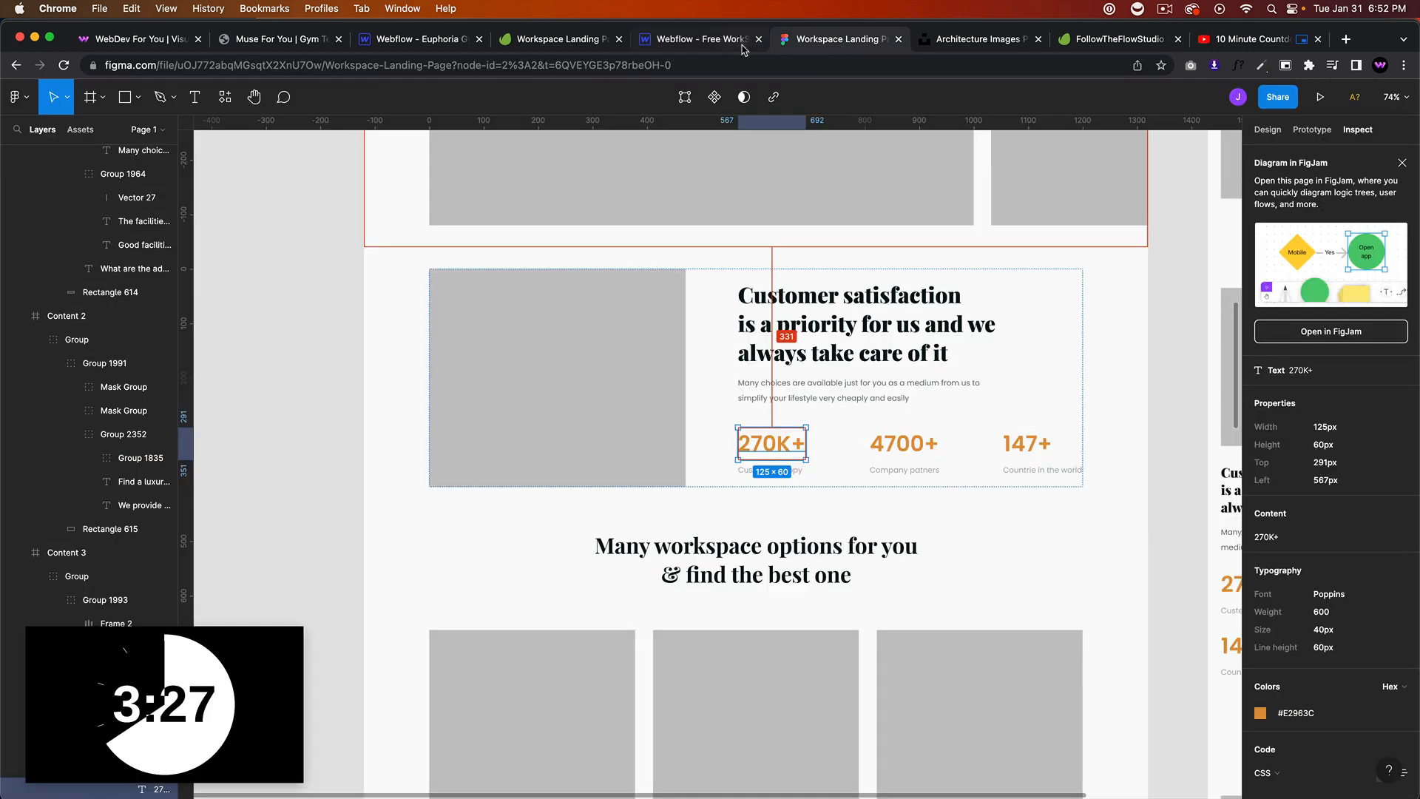
click(715, 42)
double_click(1028, 489)
drag(1054, 487, 981, 487)
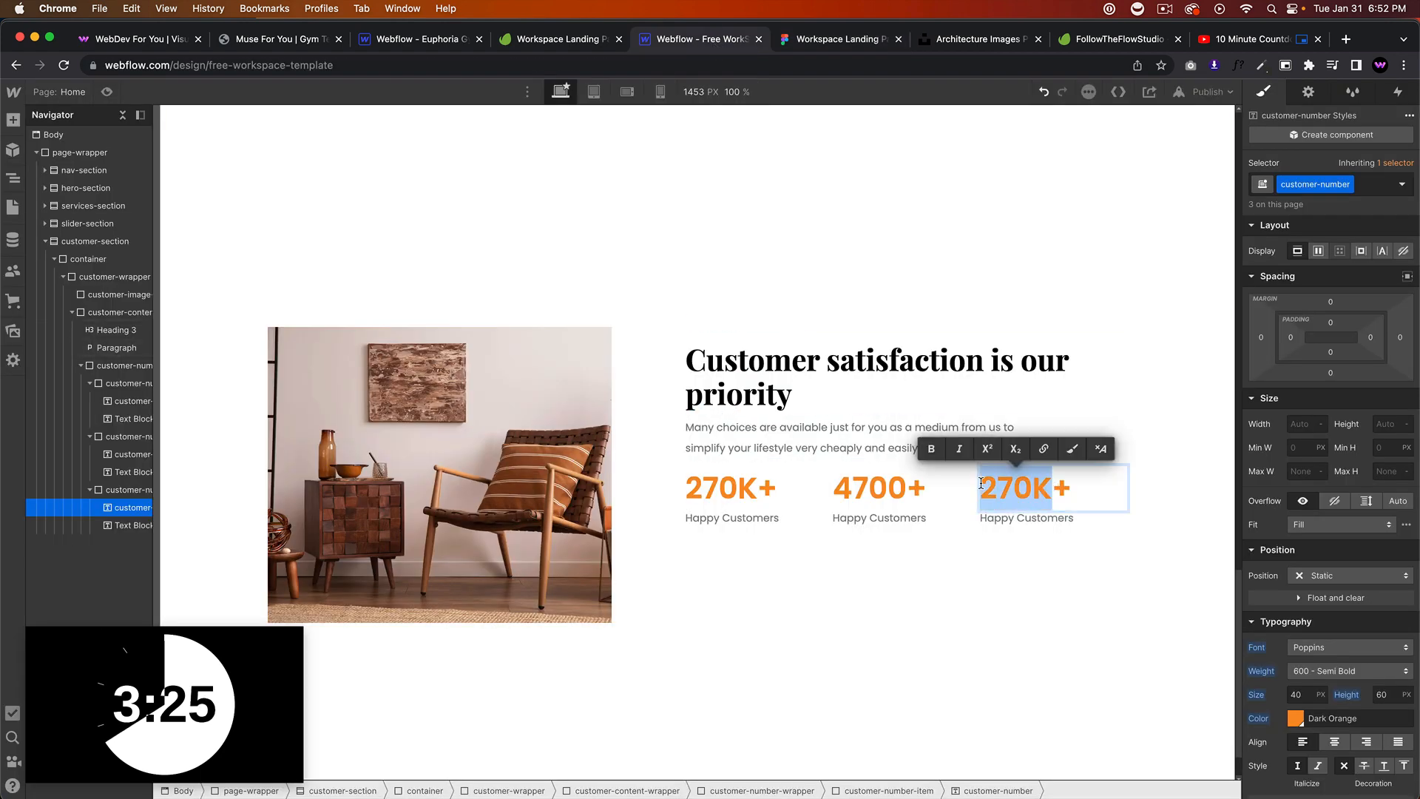
text(147+)
key(Escape)
Step: Change the label under 4700+ to Partners and the label under 147+ to Countries
click(810, 46)
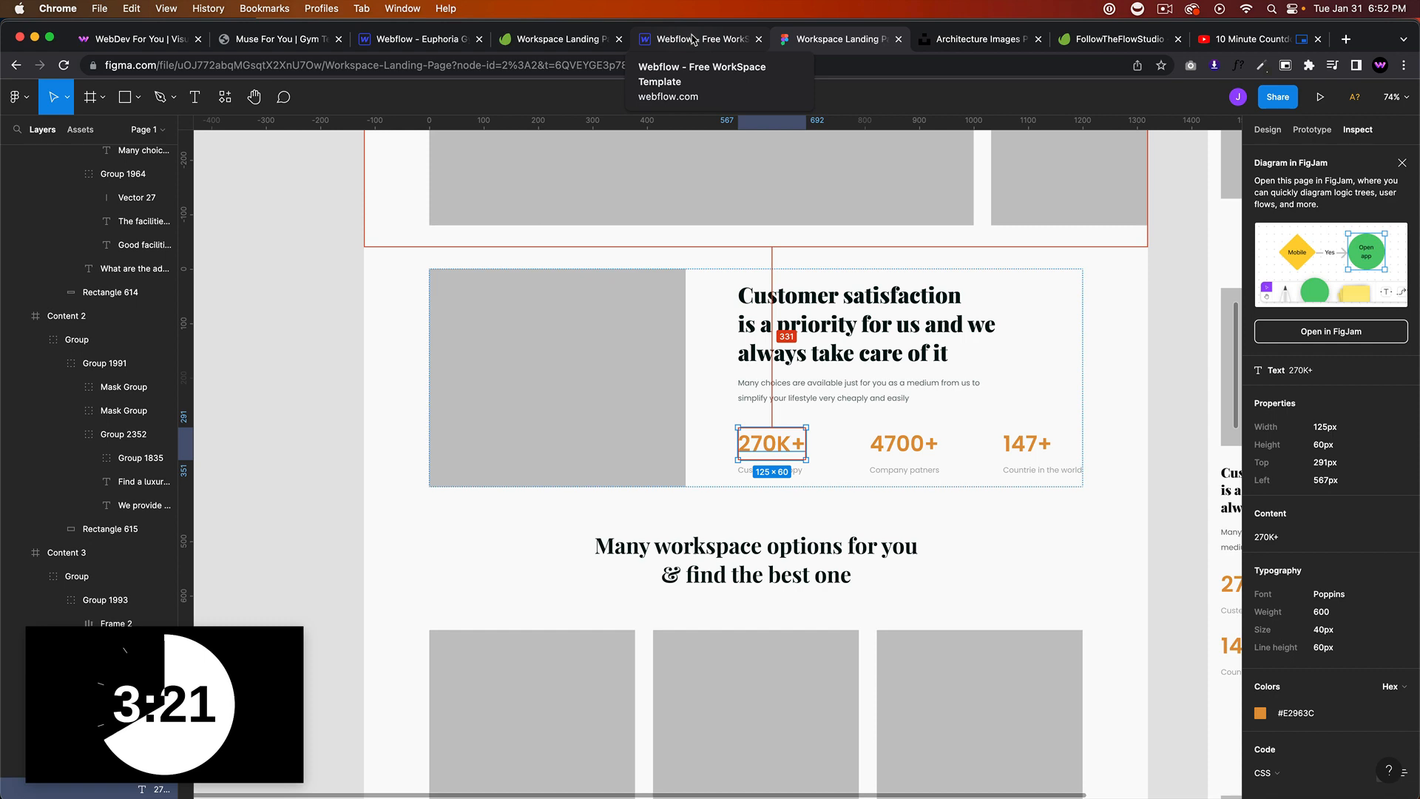
click(694, 39)
click(925, 518)
double_click(921, 519)
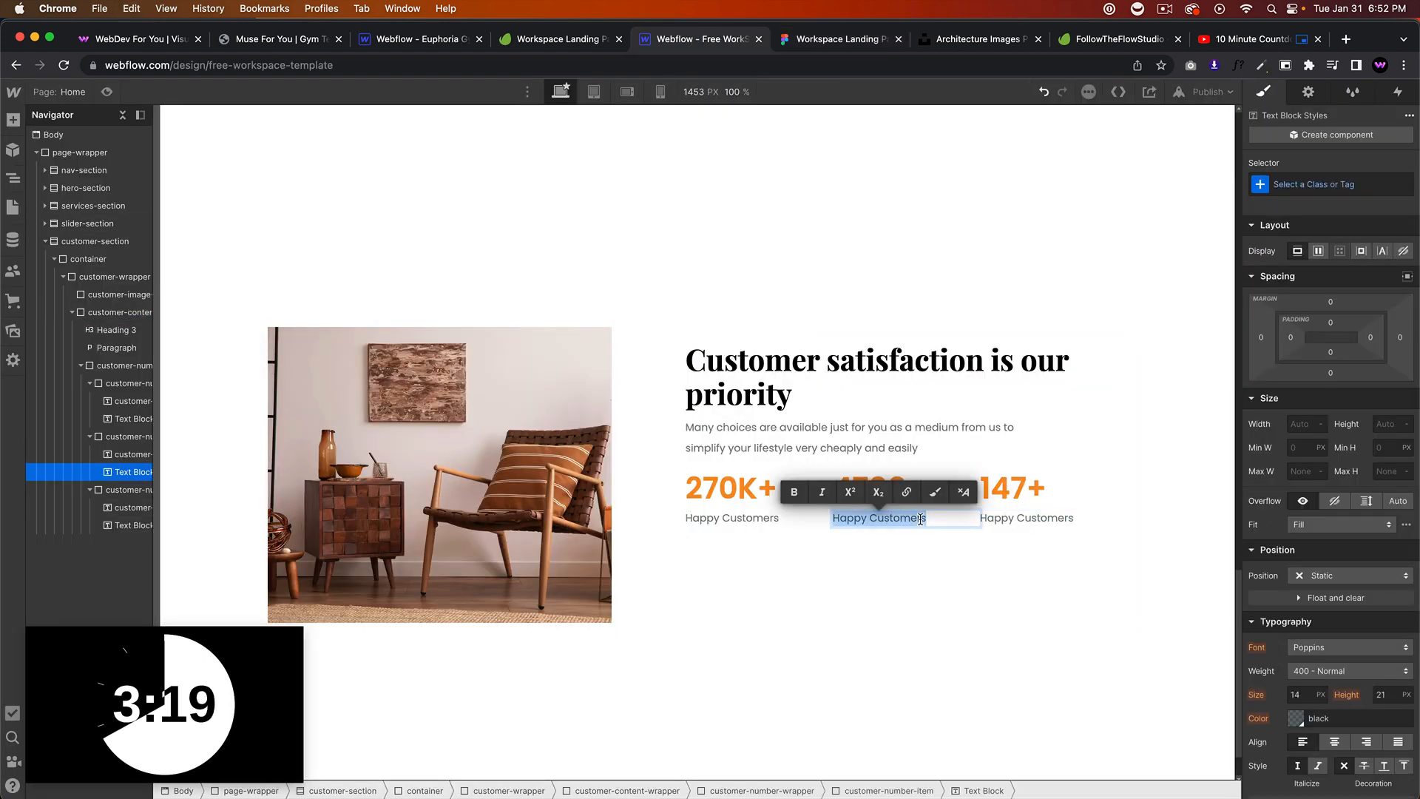
text(Partners)
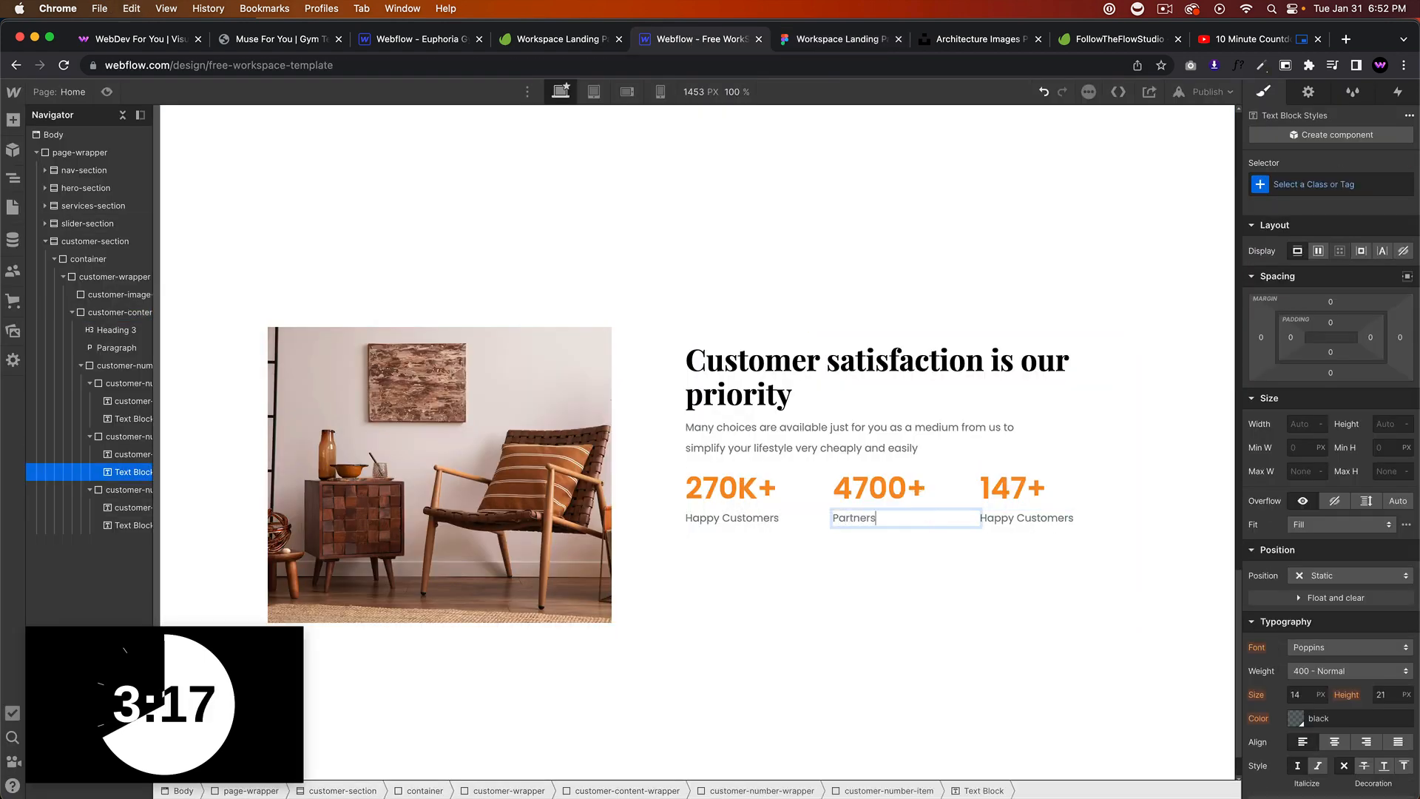
double_click(1057, 517)
text(Countries)
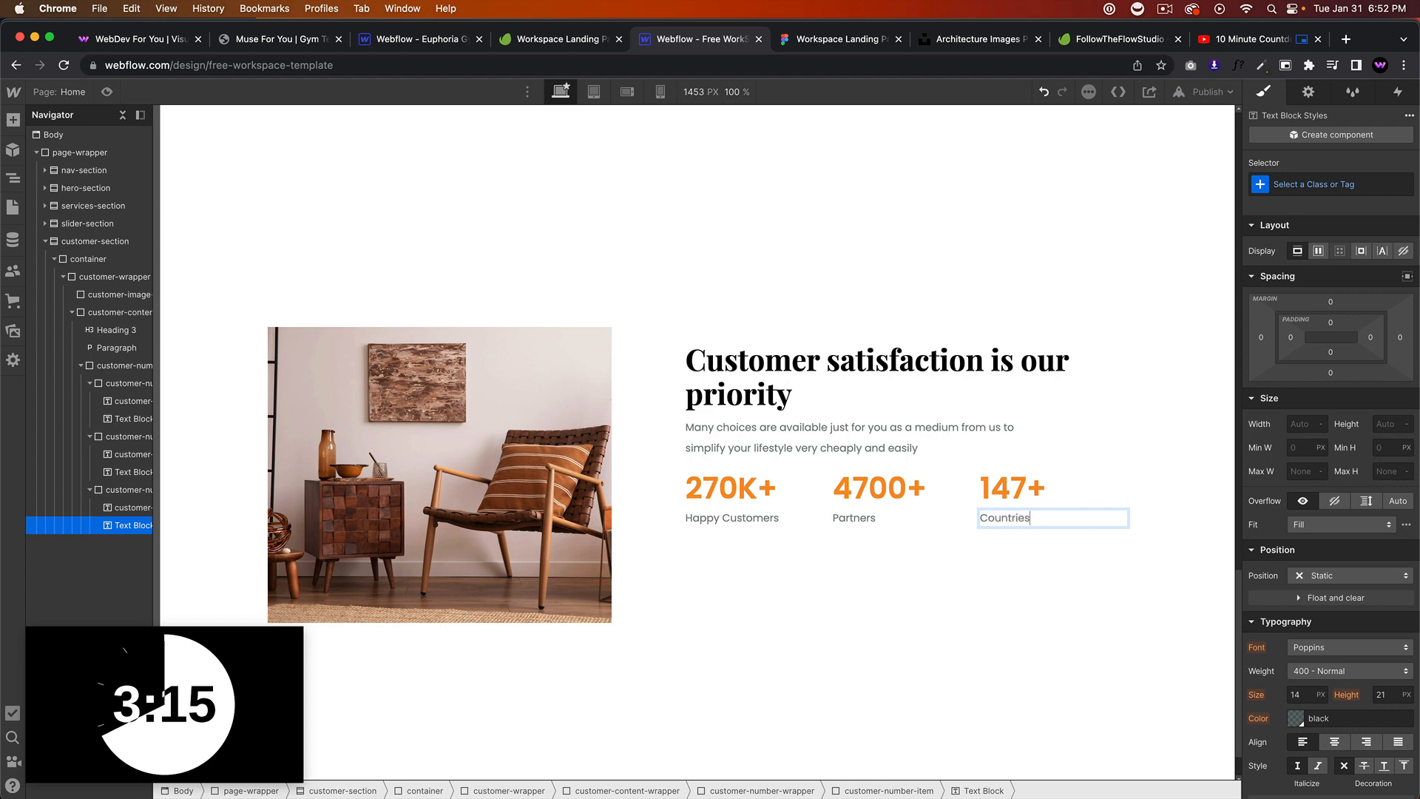
click(993, 562)
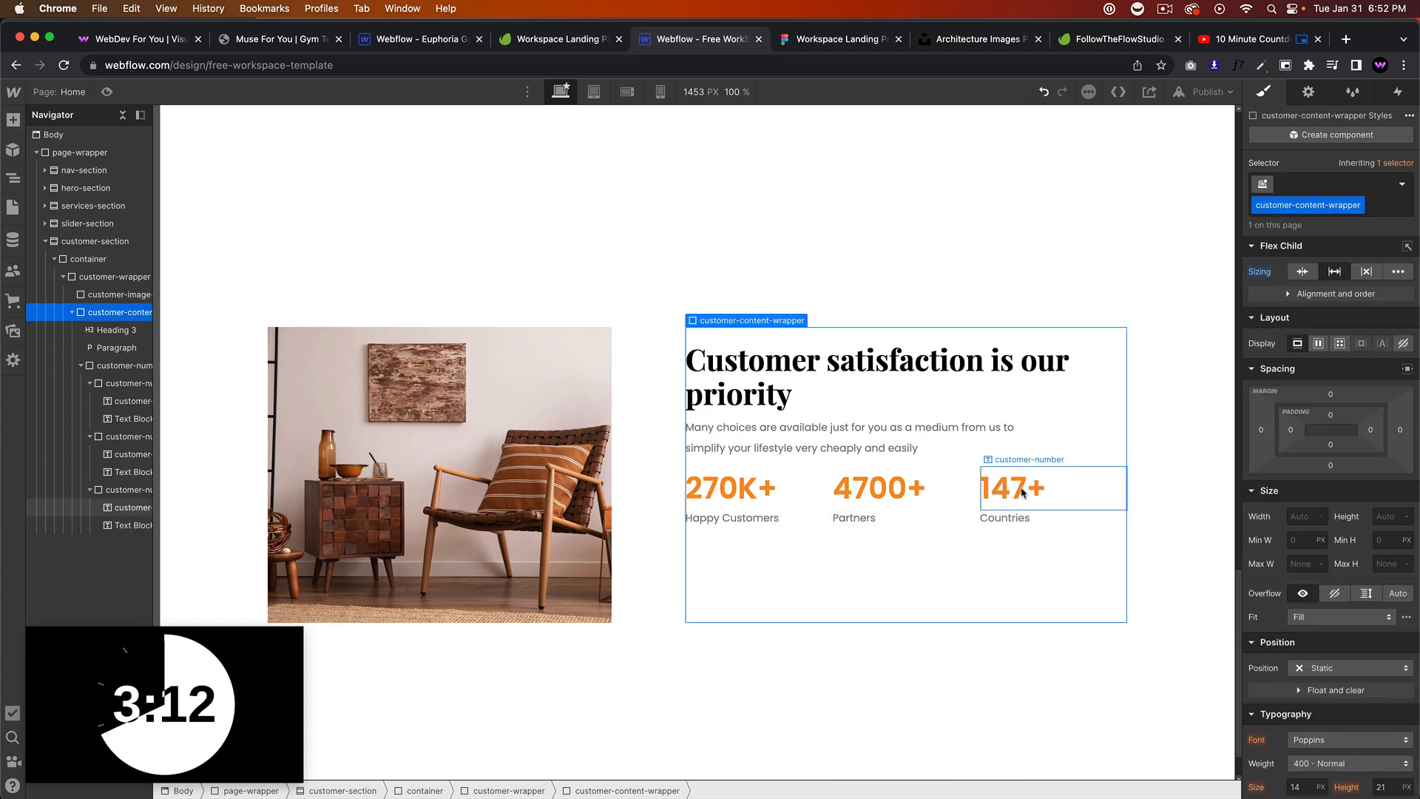
Step: Give the paragraph above the statistics the class customer-paragraph and set its bottom margin to 40 px
click(836, 40)
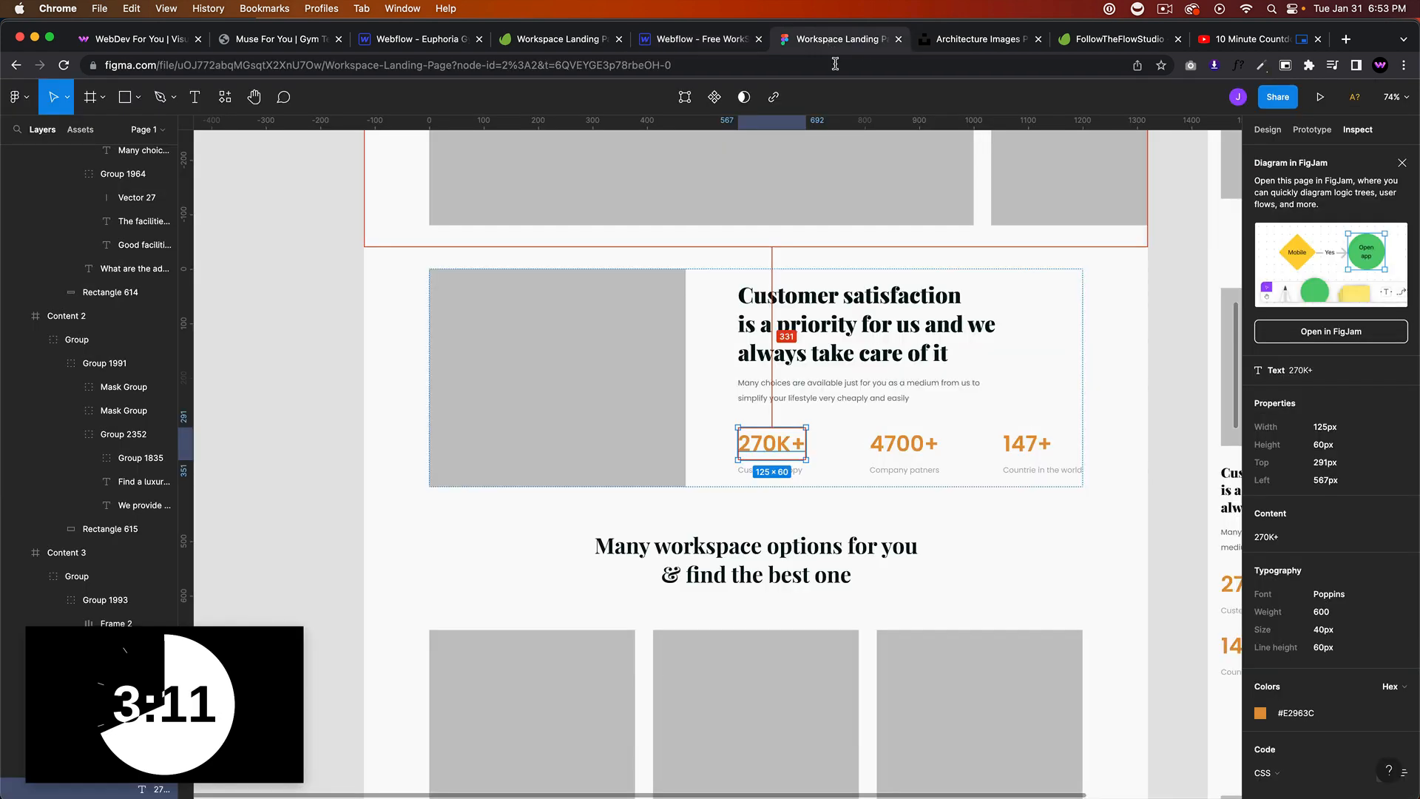
click(684, 43)
click(814, 429)
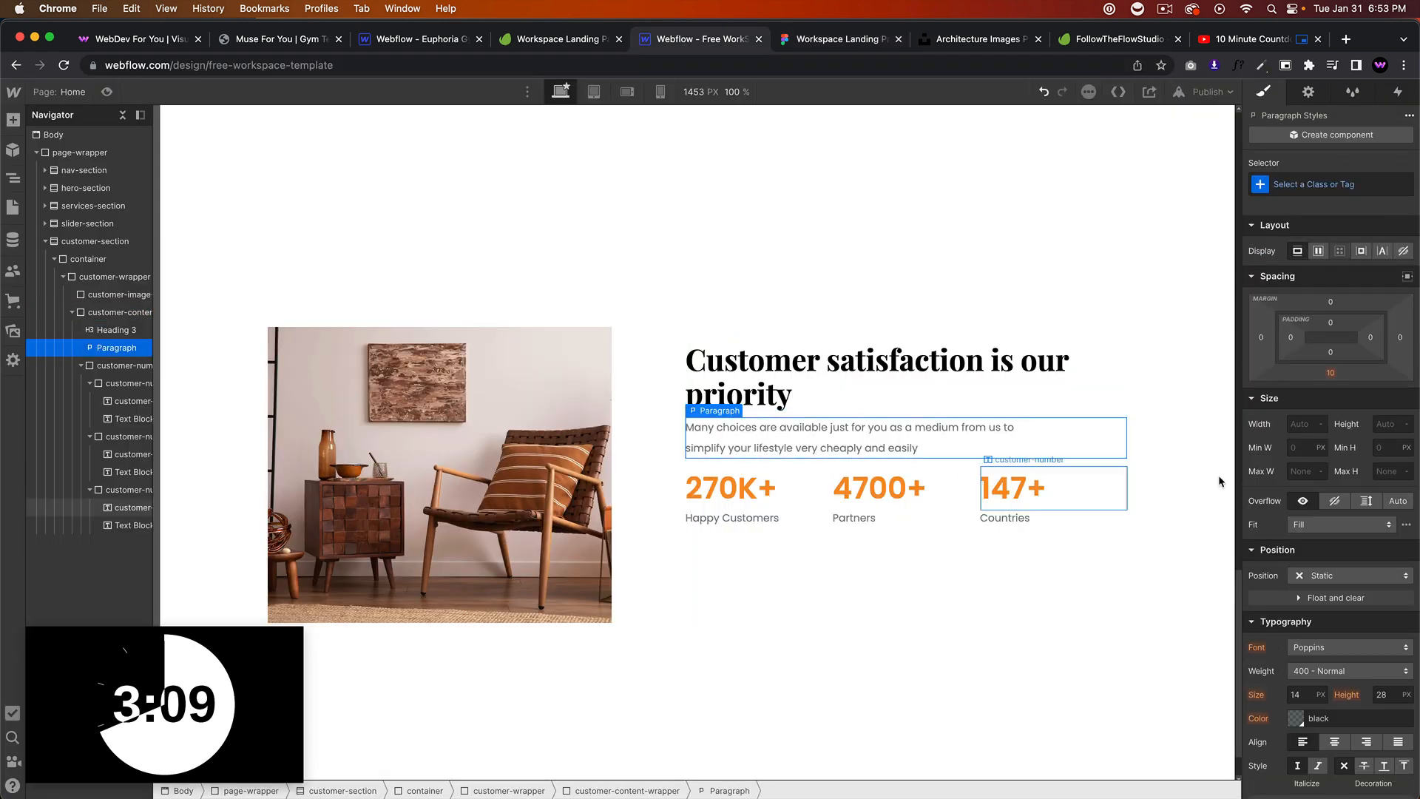
click(1298, 182)
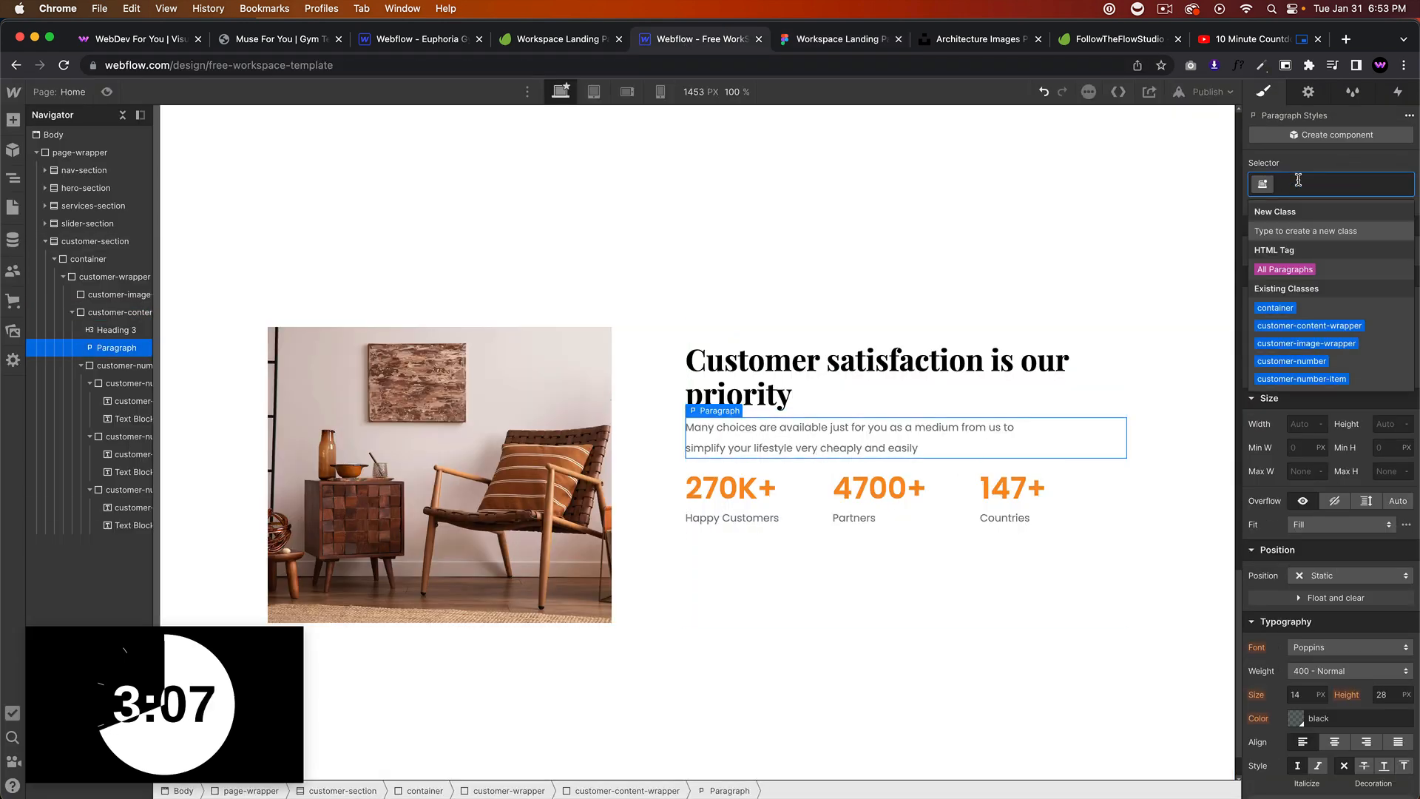
text(customer-paragraph)
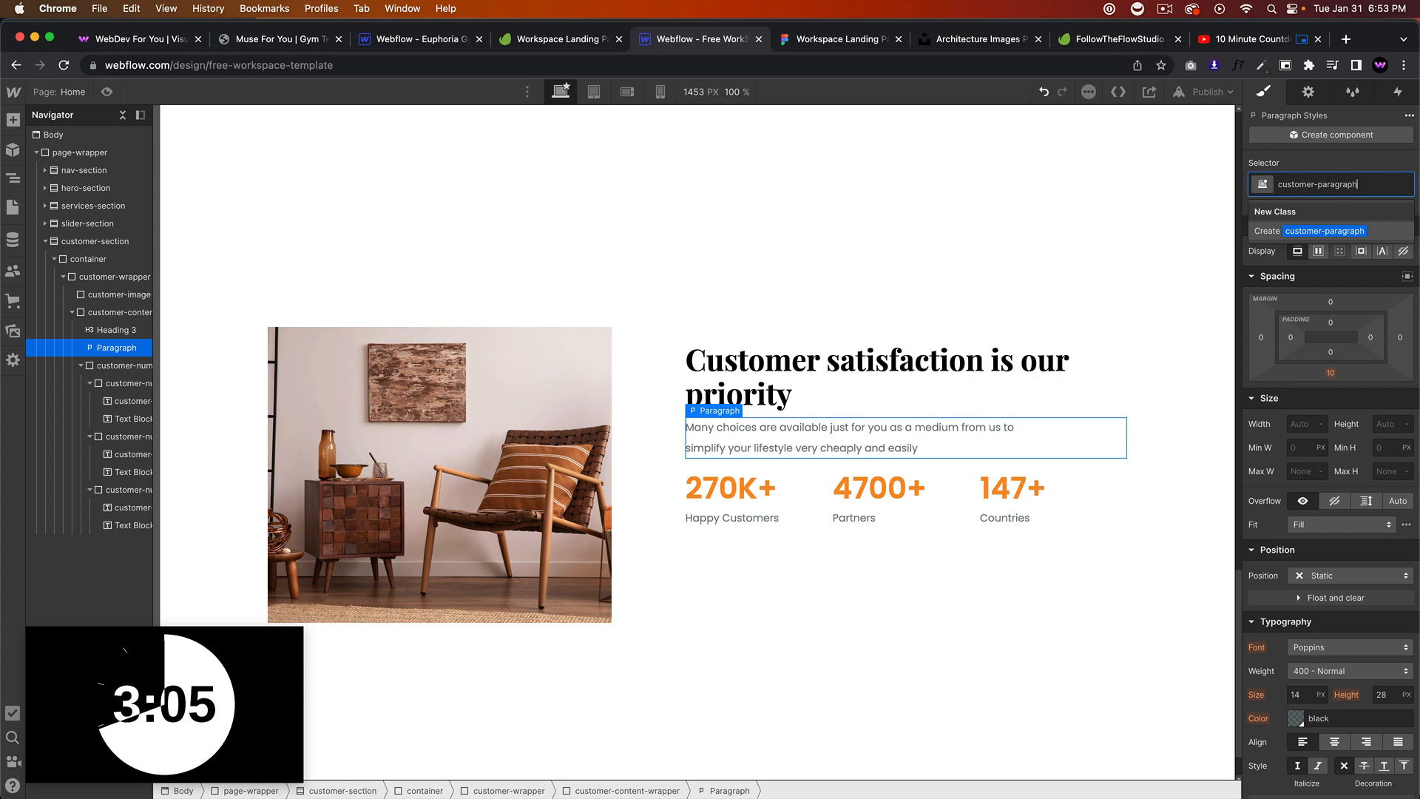
key(Return)
click(1331, 372)
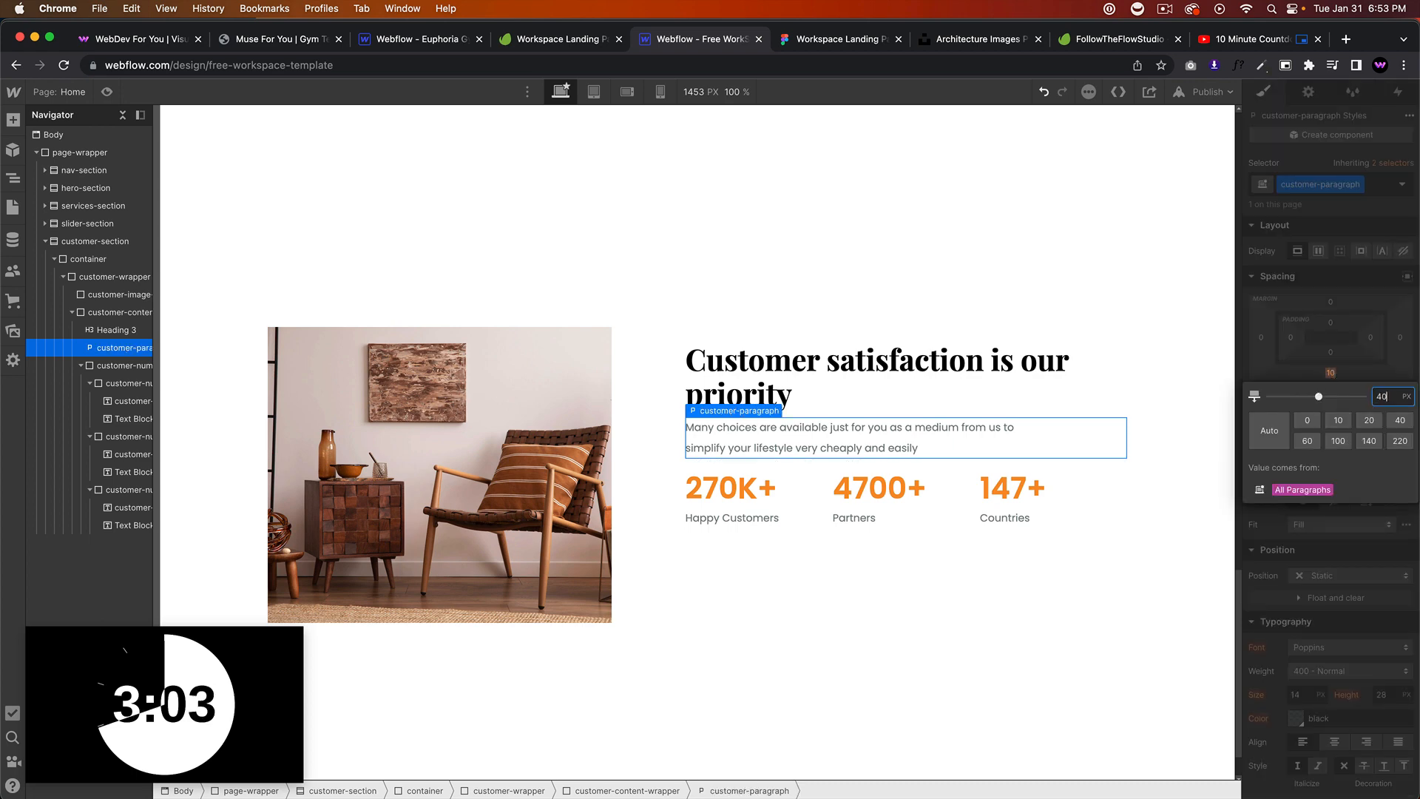
key(Return)
Step: Compare the heading and paragraph in the Figma design and name the section heading's class customer-heading
click(821, 41)
click(820, 405)
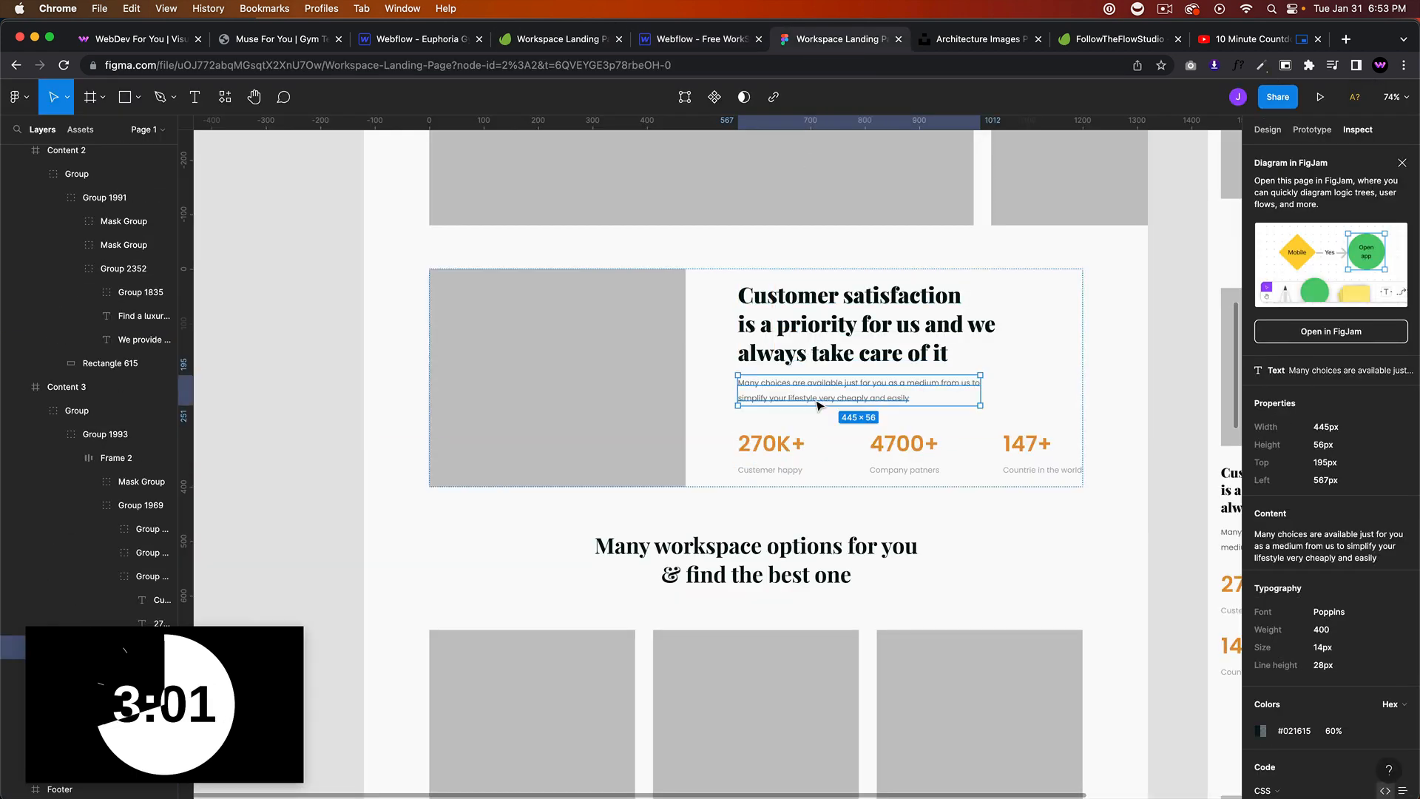
click(825, 333)
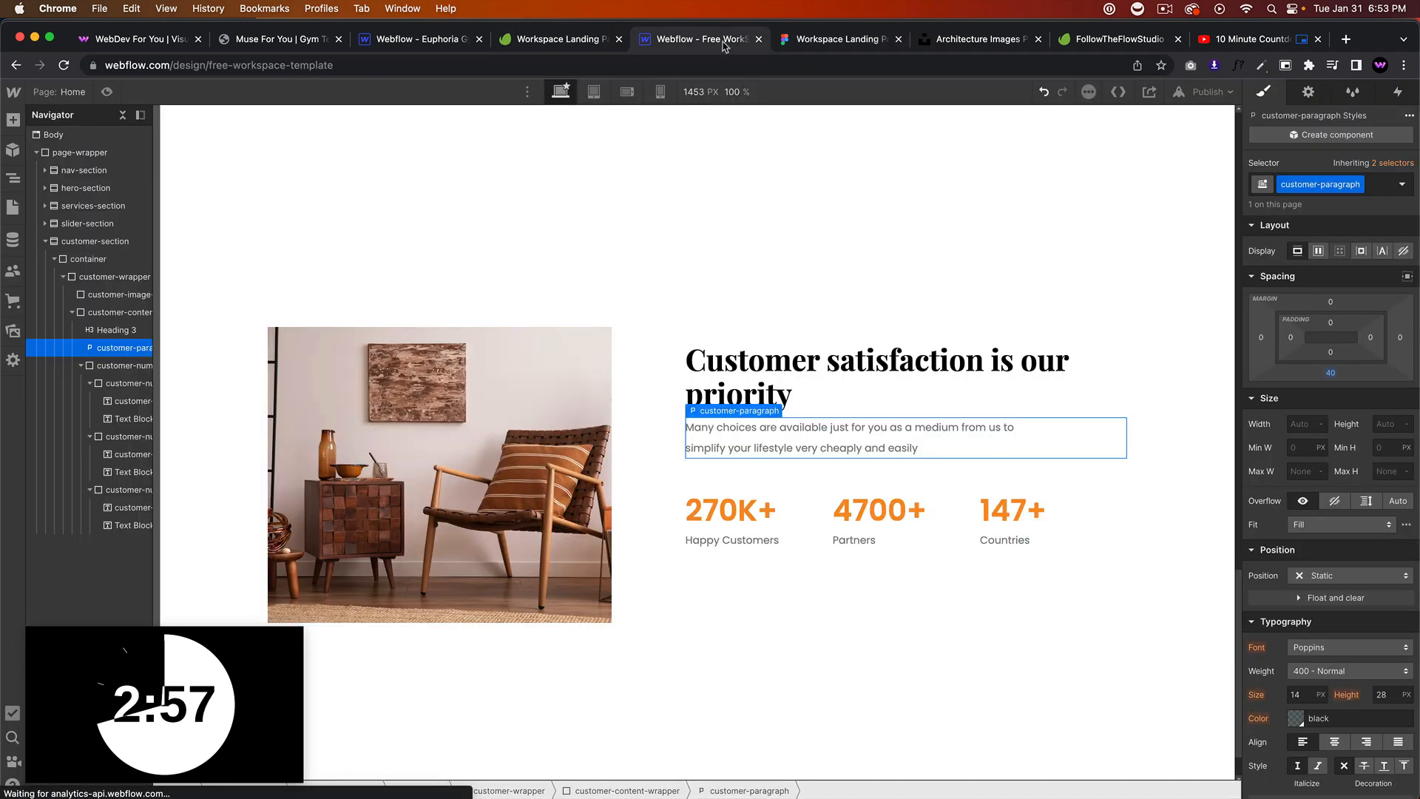
click(702, 39)
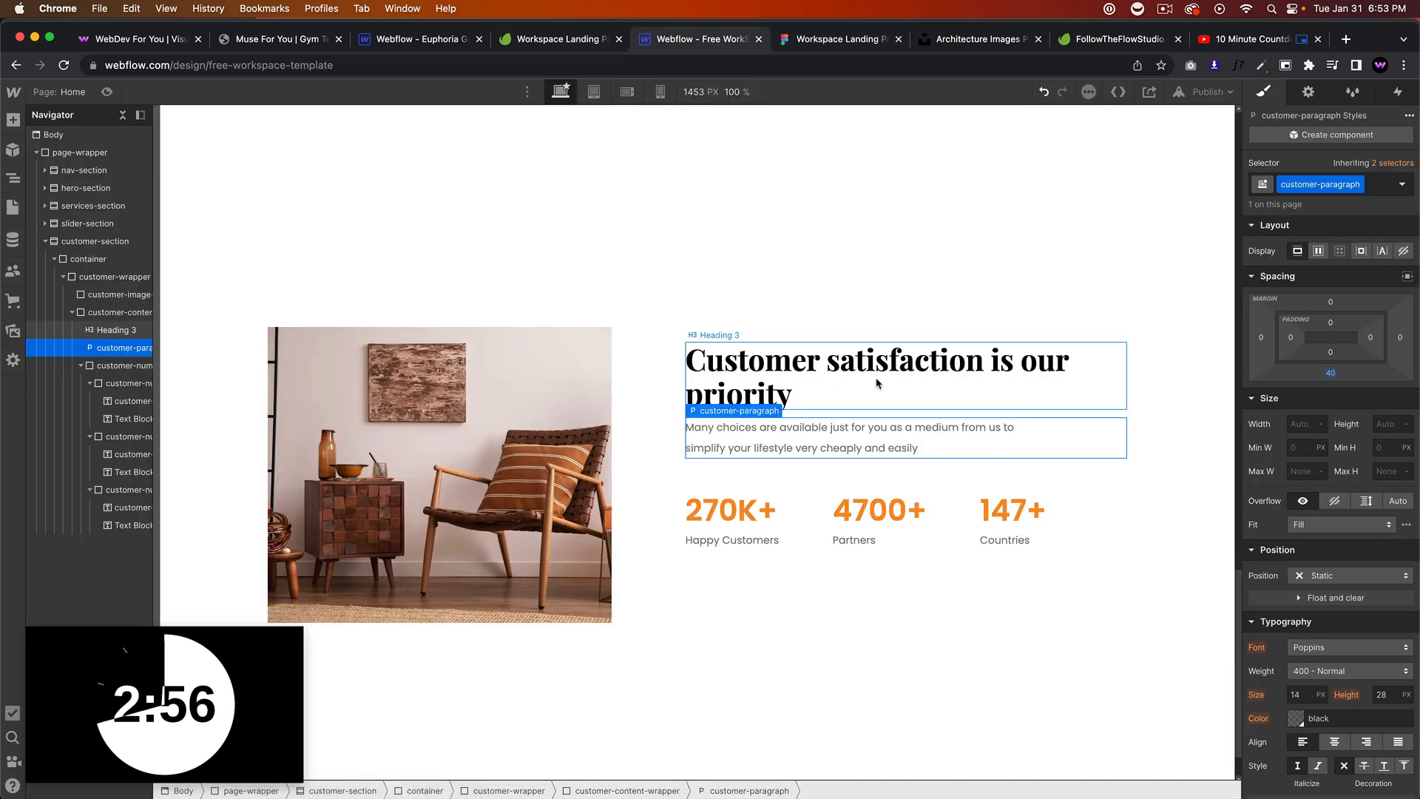
click(877, 383)
click(1331, 373)
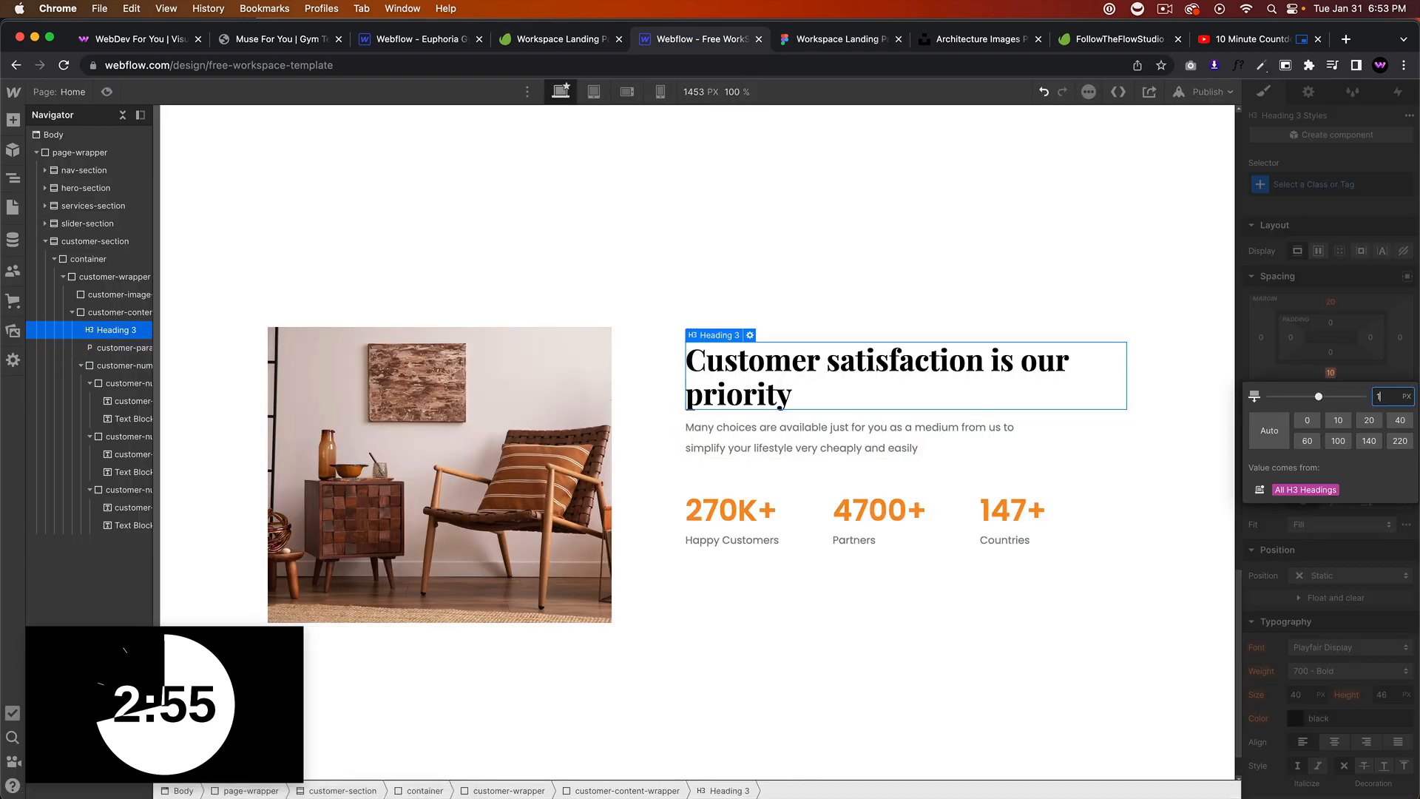
key(Return)
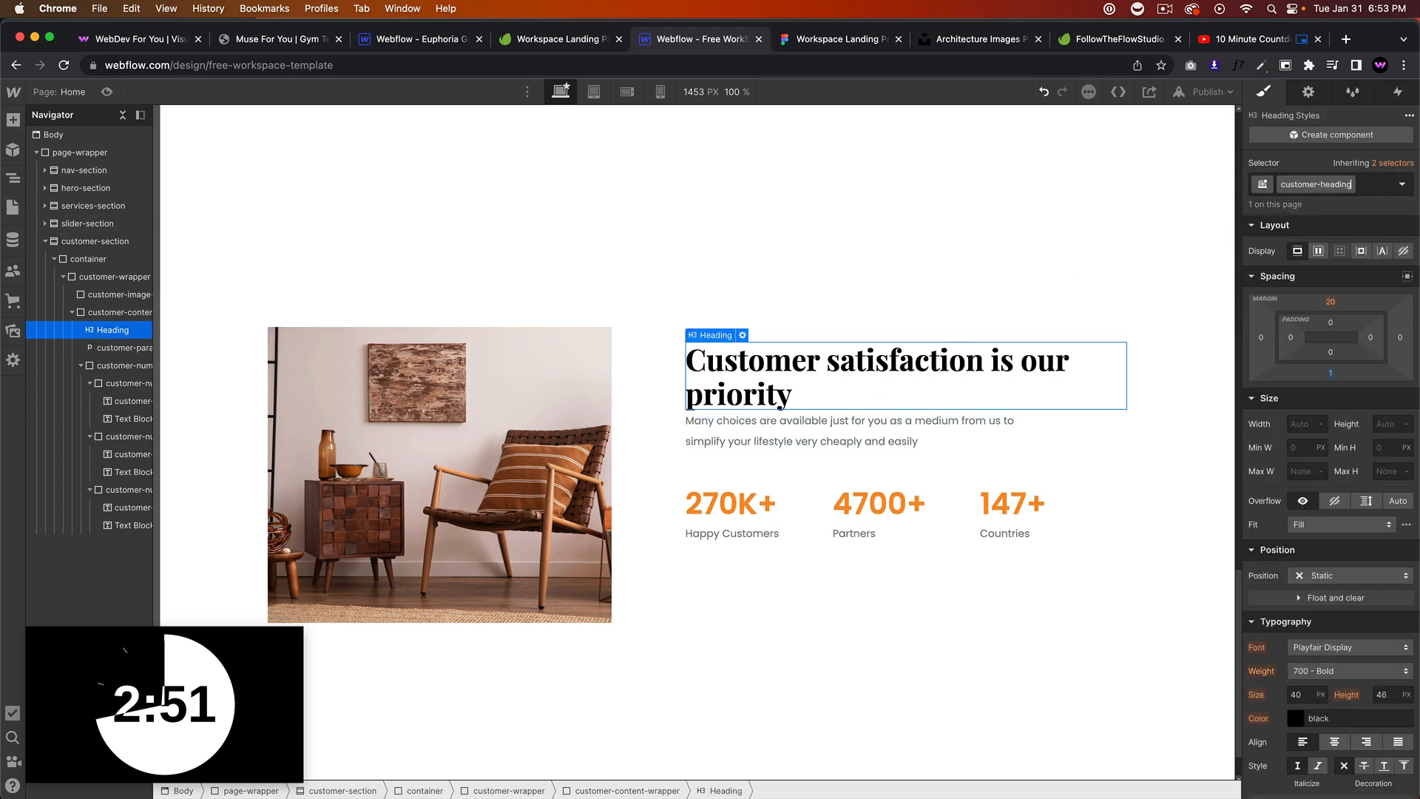
key(Return)
Step: Set customer-heading's bottom margin to 16 px
click(1332, 374)
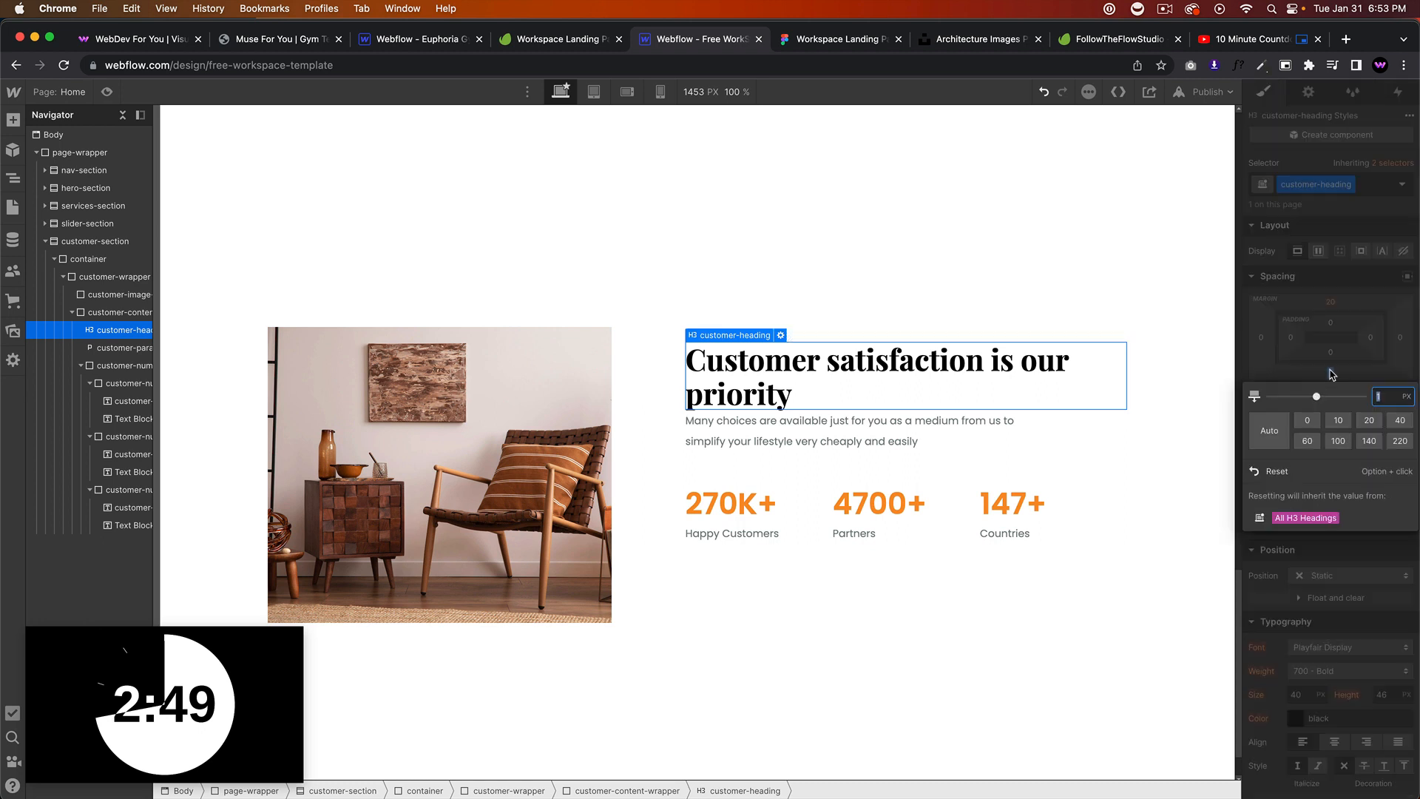
text(6)
key(Return)
click(952, 690)
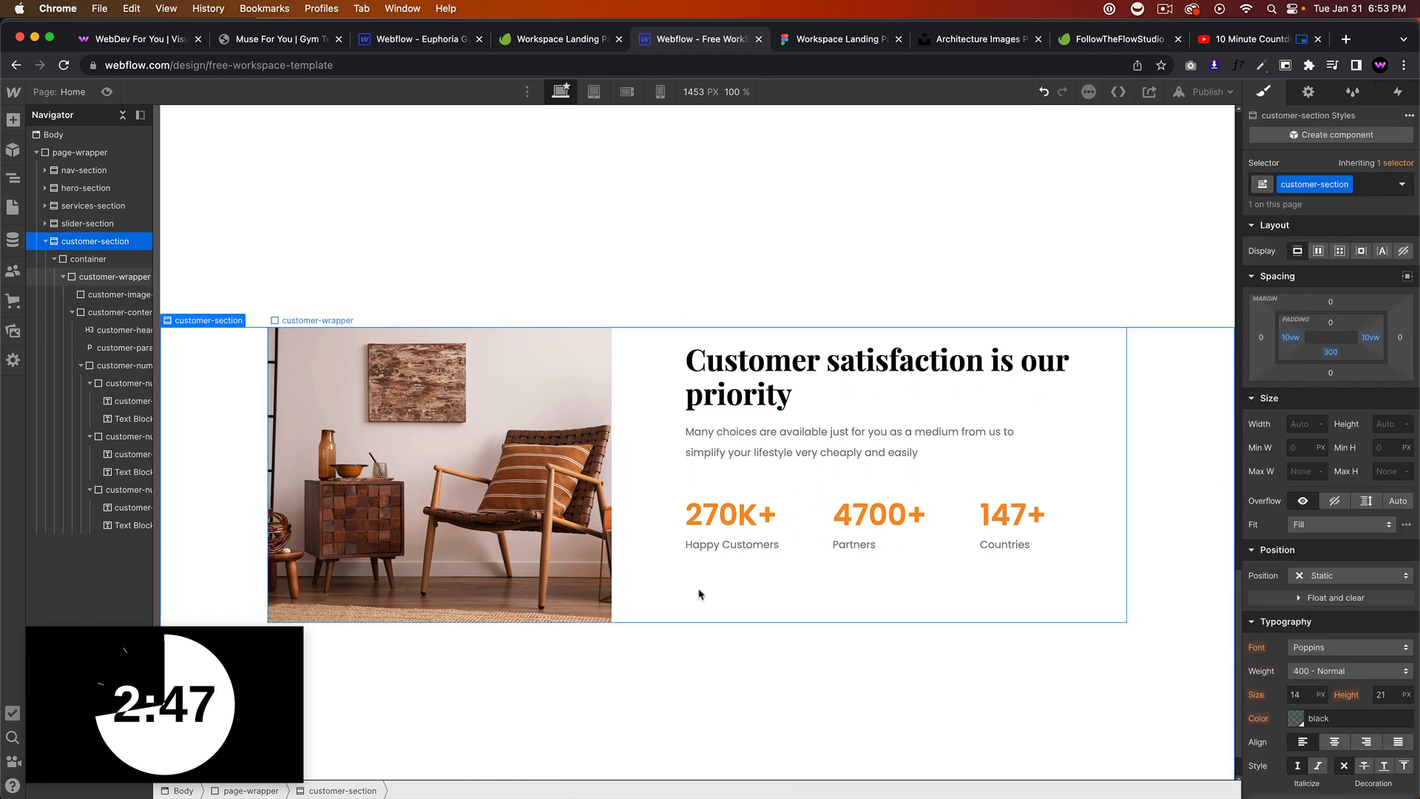
Step: Preview the gap above the customer section and try a bottom padding of 100 px on slider-section
click(106, 89)
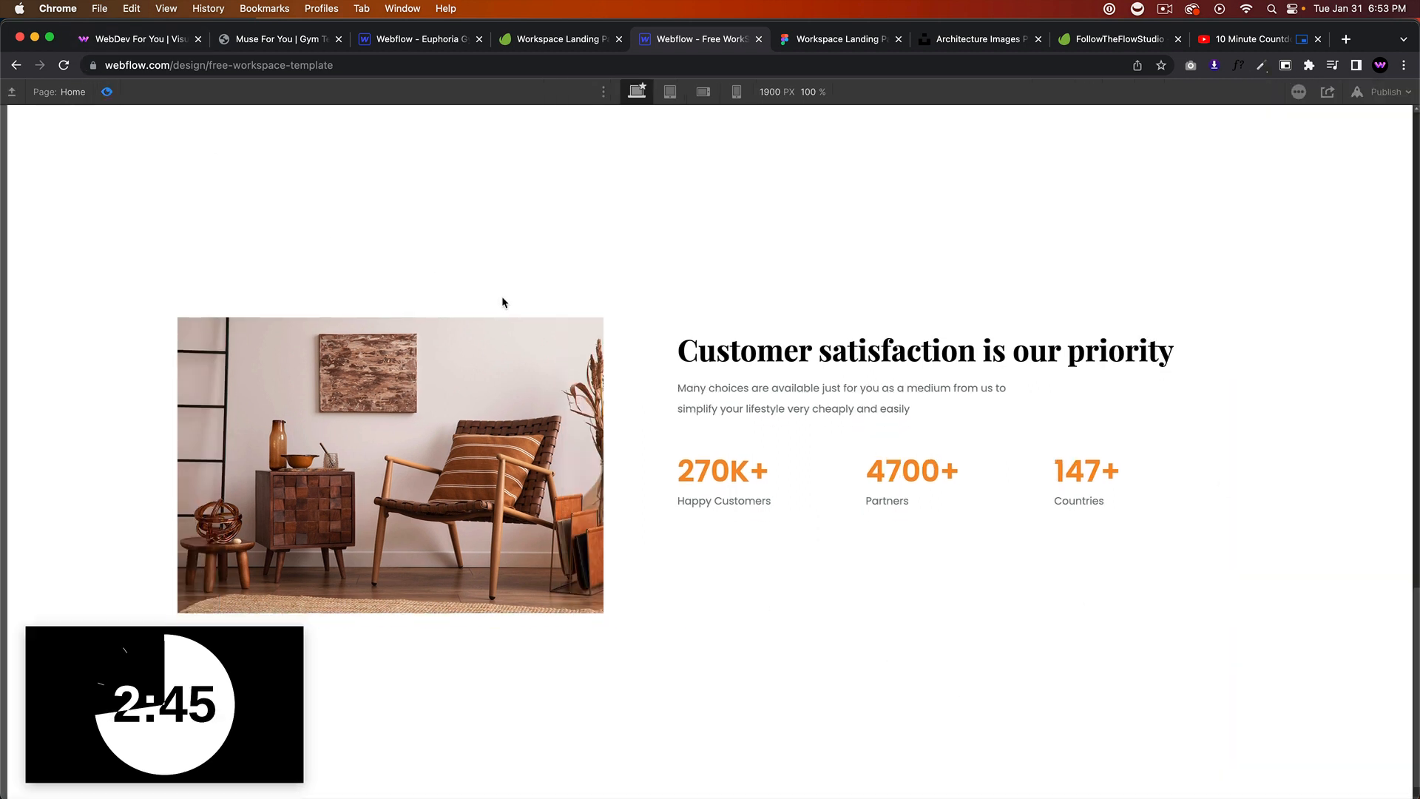
scroll(581, 229, up, 9)
scroll(582, 230, down, 7)
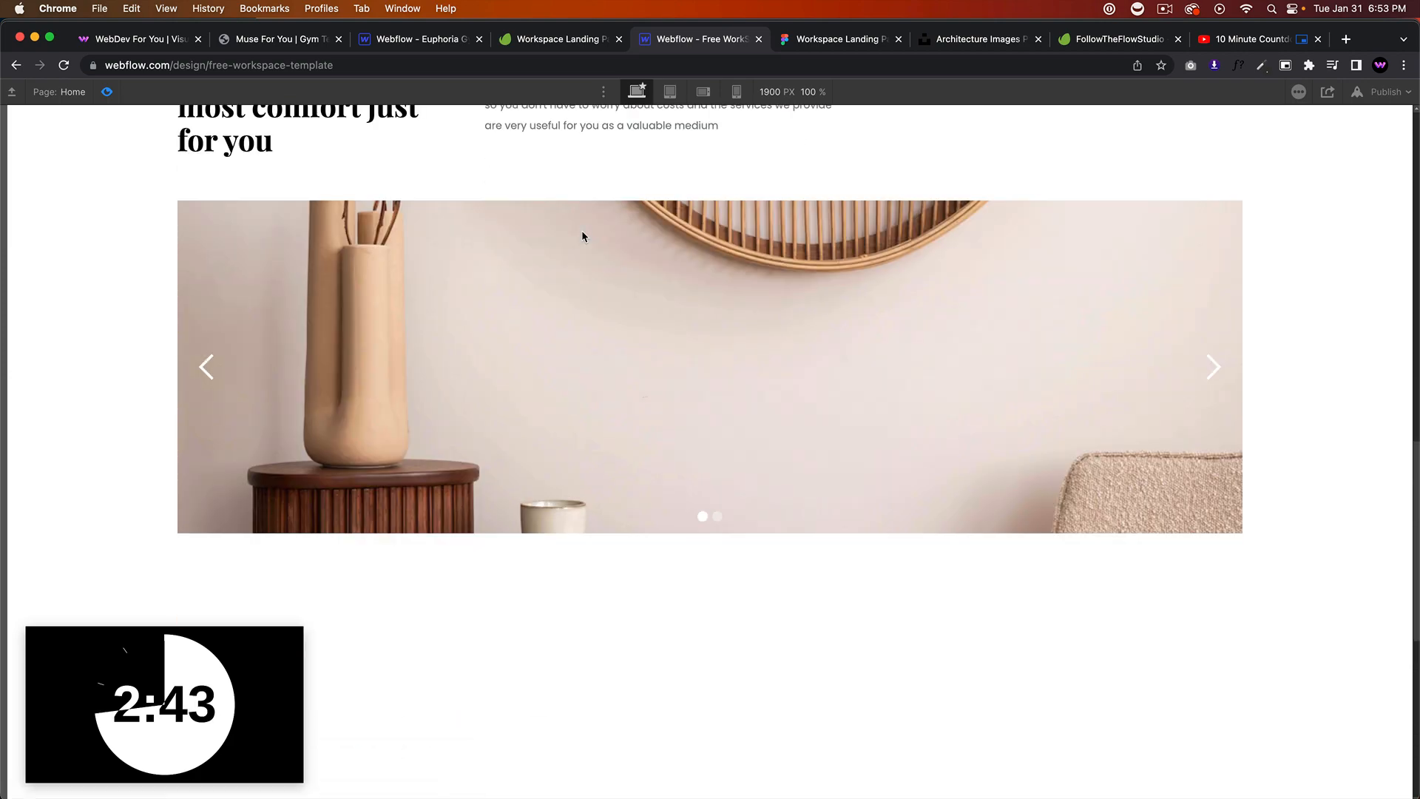
click(108, 93)
click(911, 397)
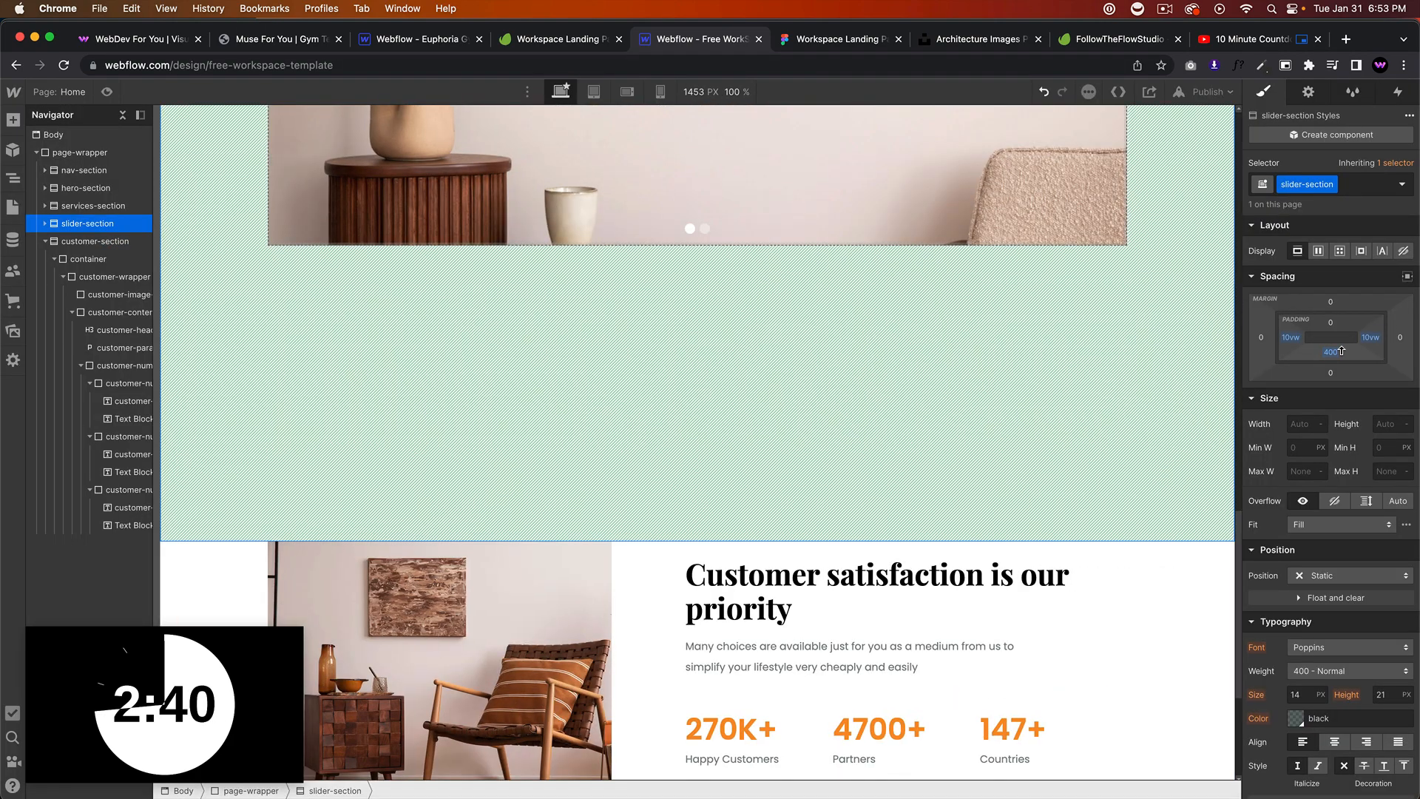
click(1331, 353)
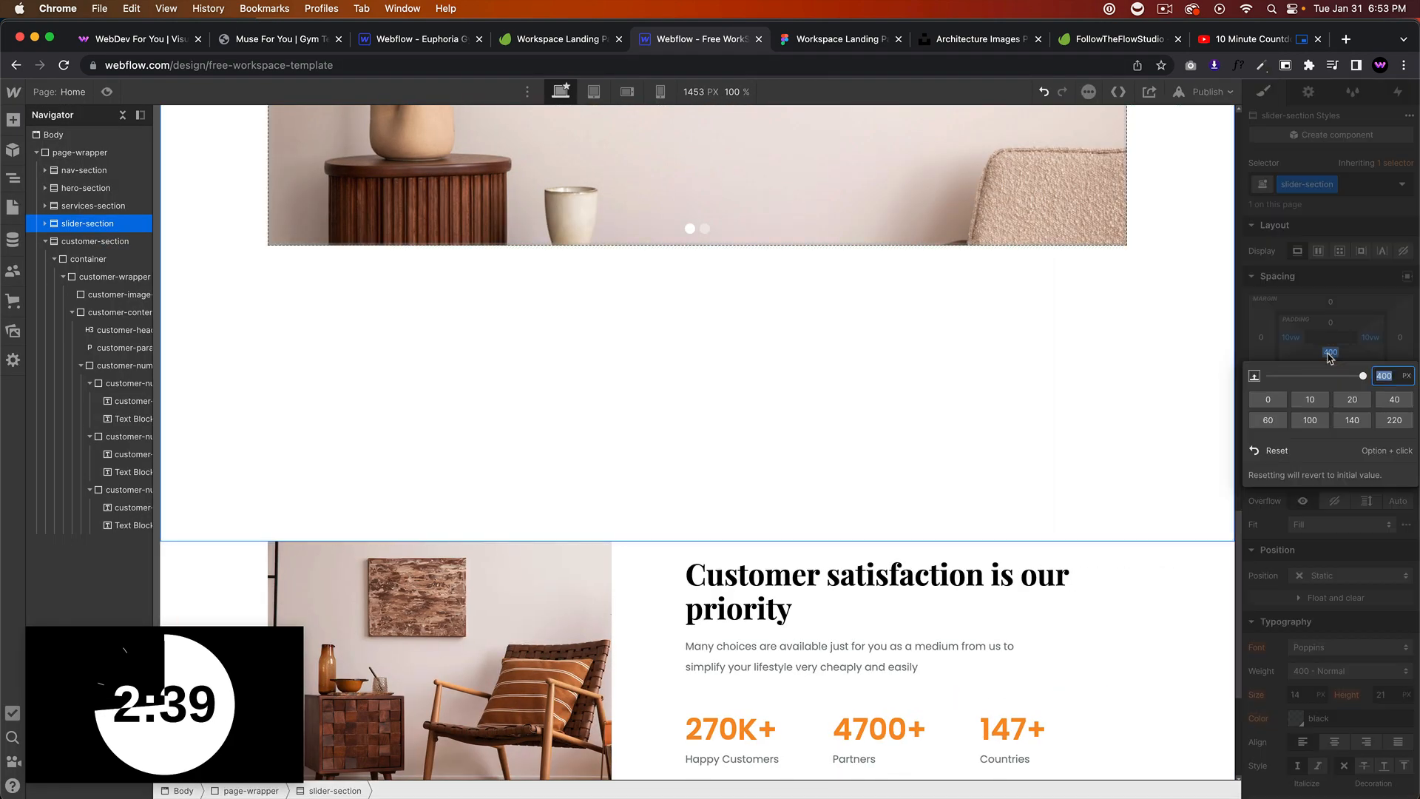
text(100)
key(Return)
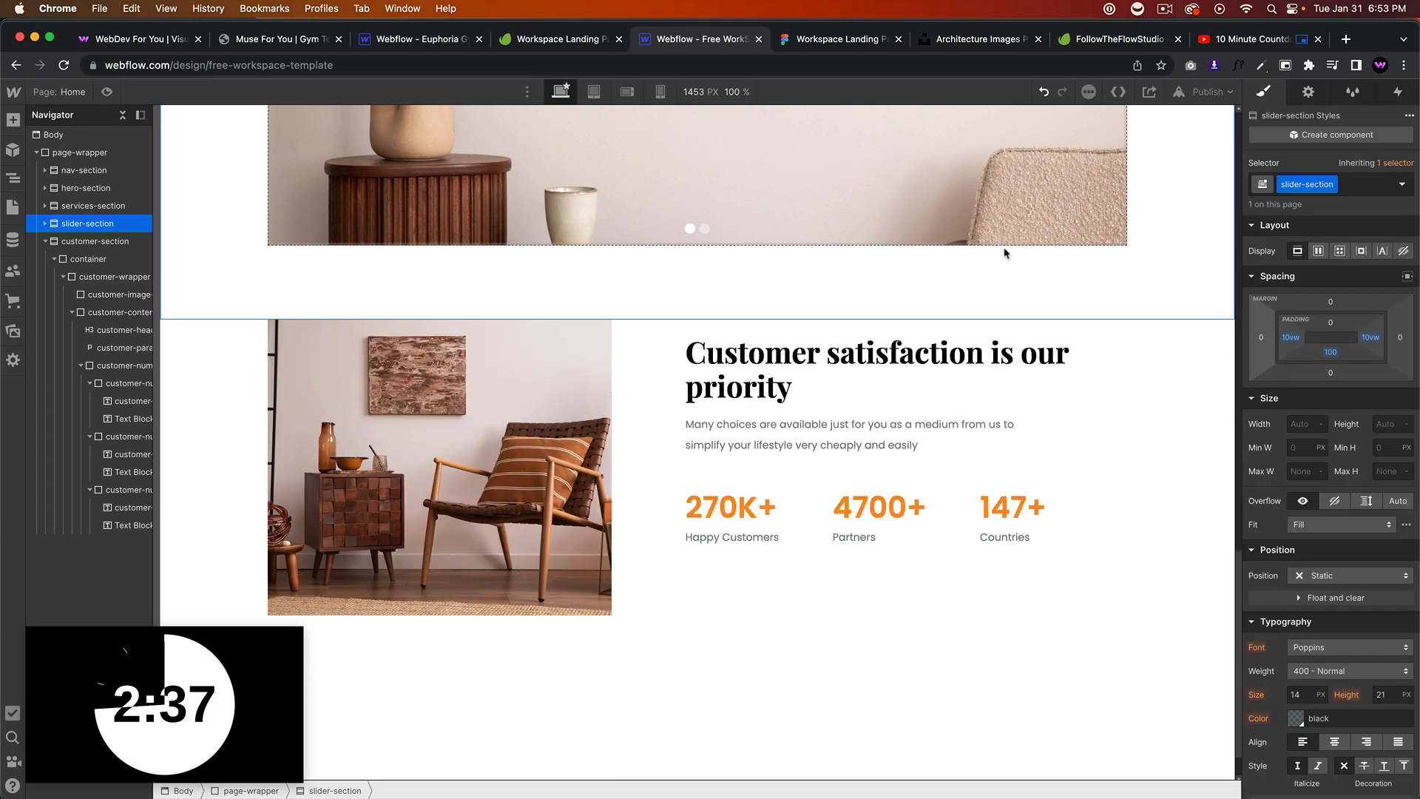
click(108, 93)
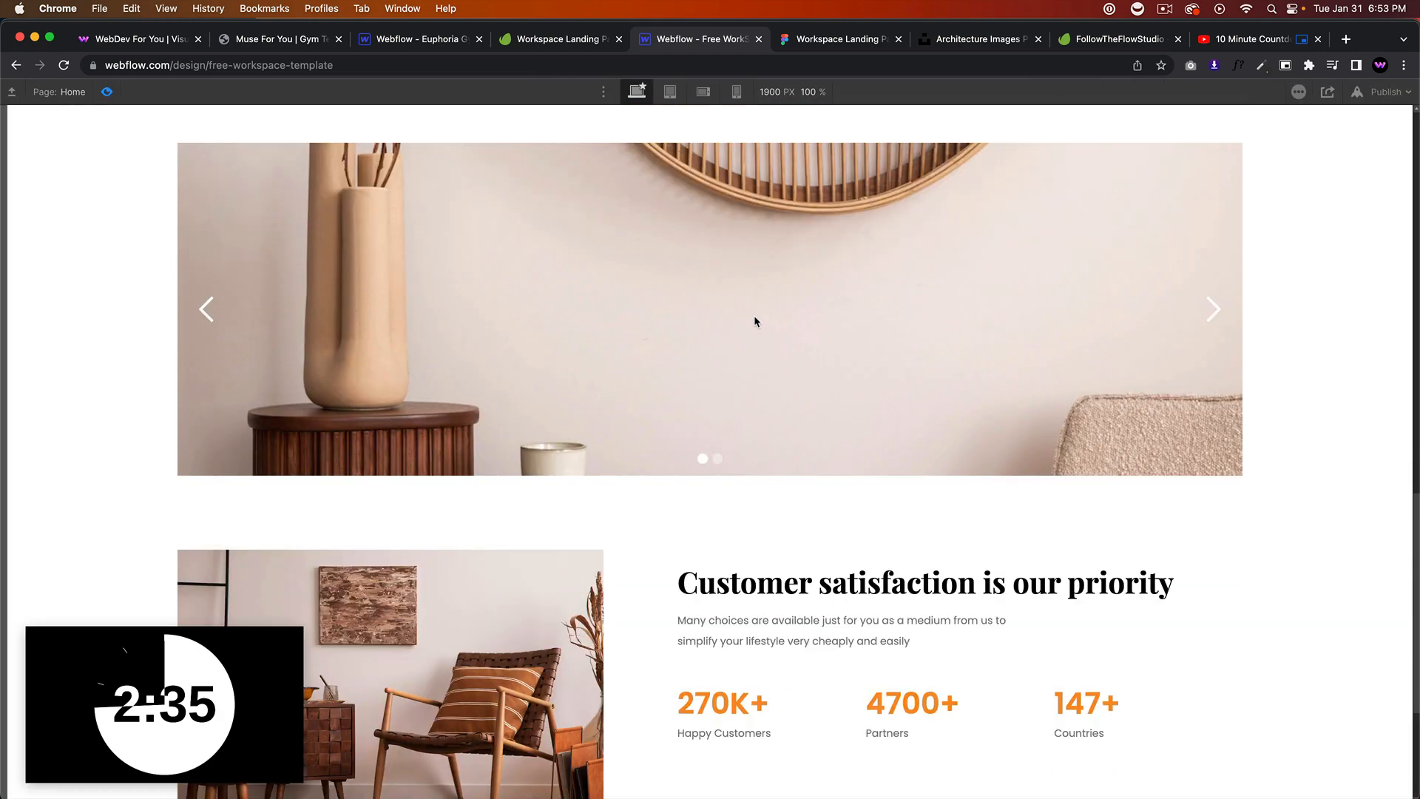
key(Escape)
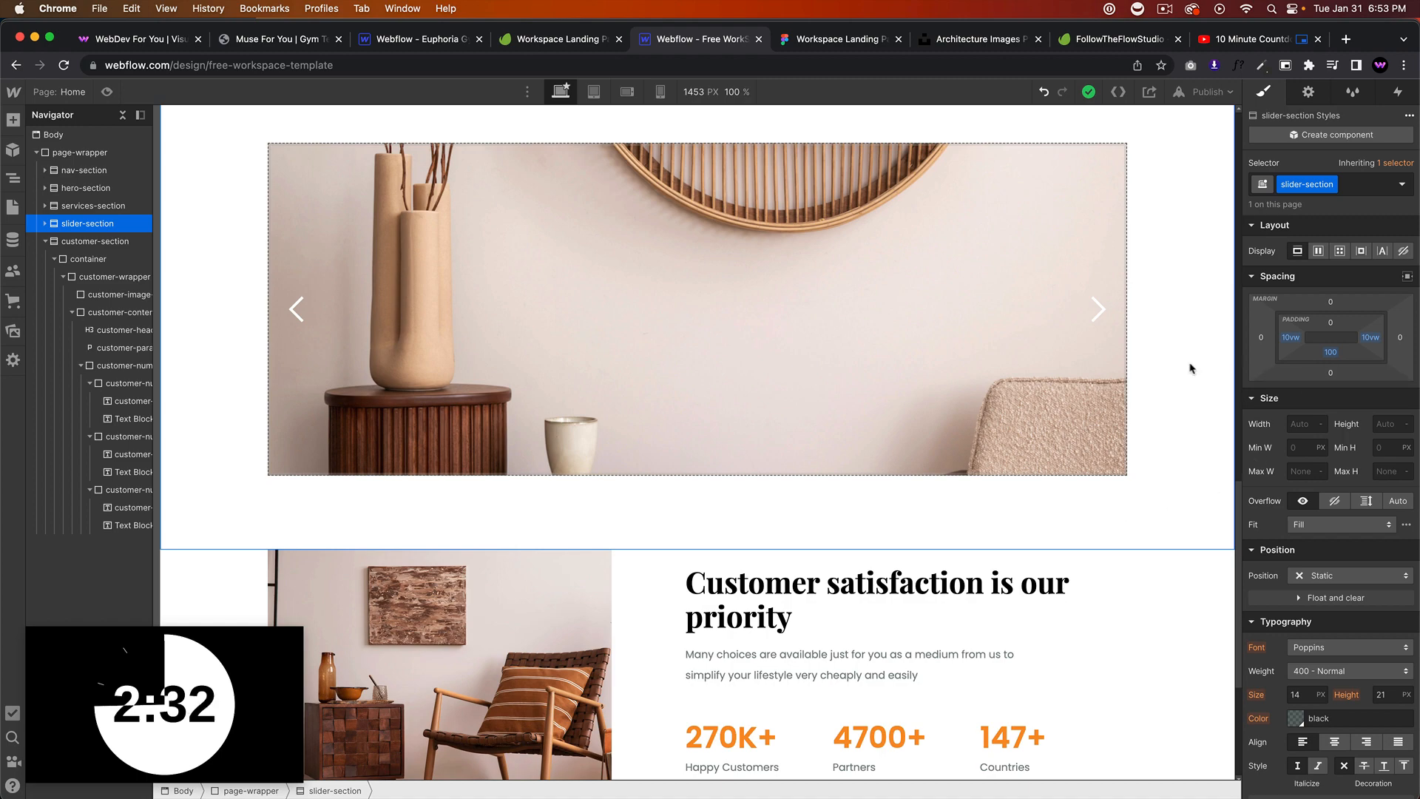
Step: Set slider-section's bottom padding to 200 px, then preview the page and advance the slider
click(1331, 353)
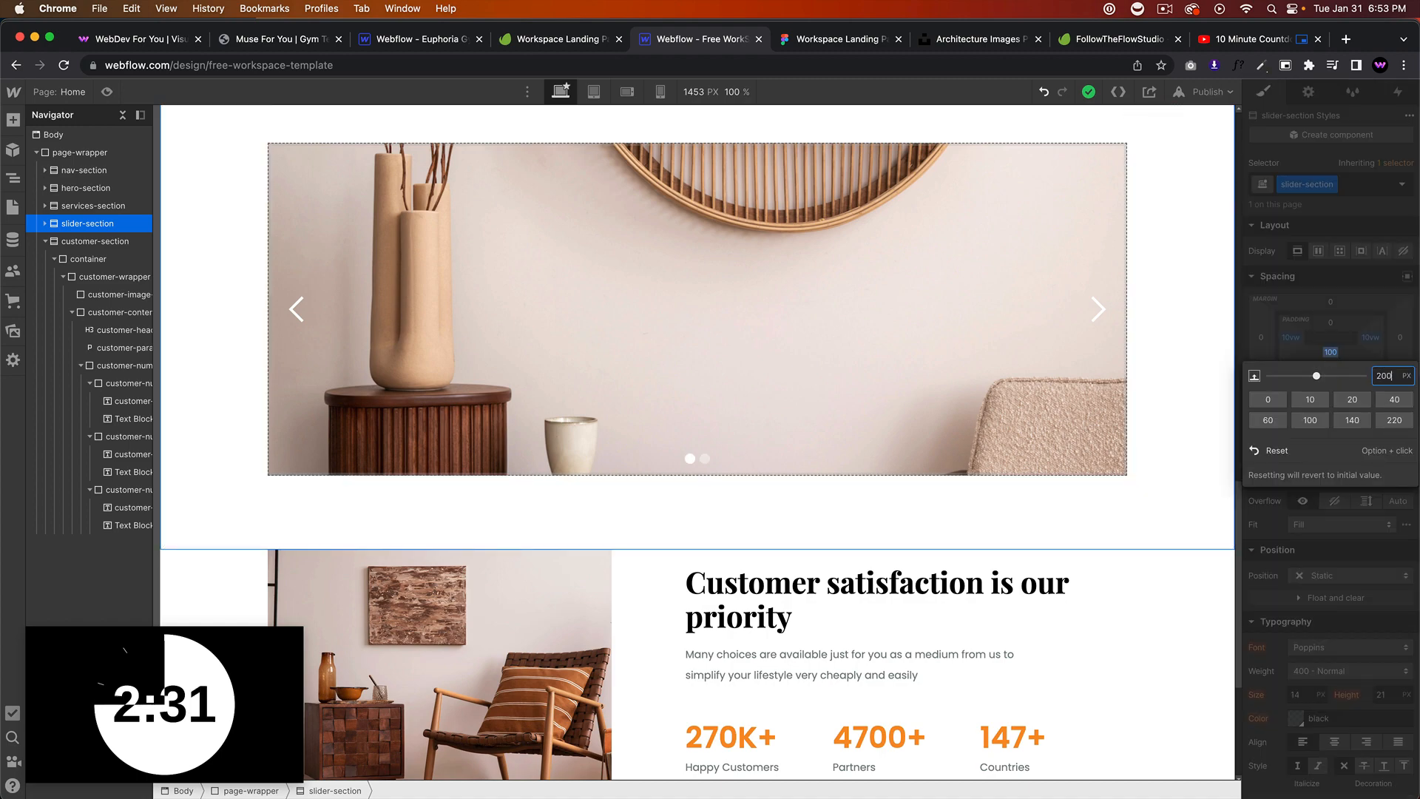
text(200)
key(Return)
click(107, 92)
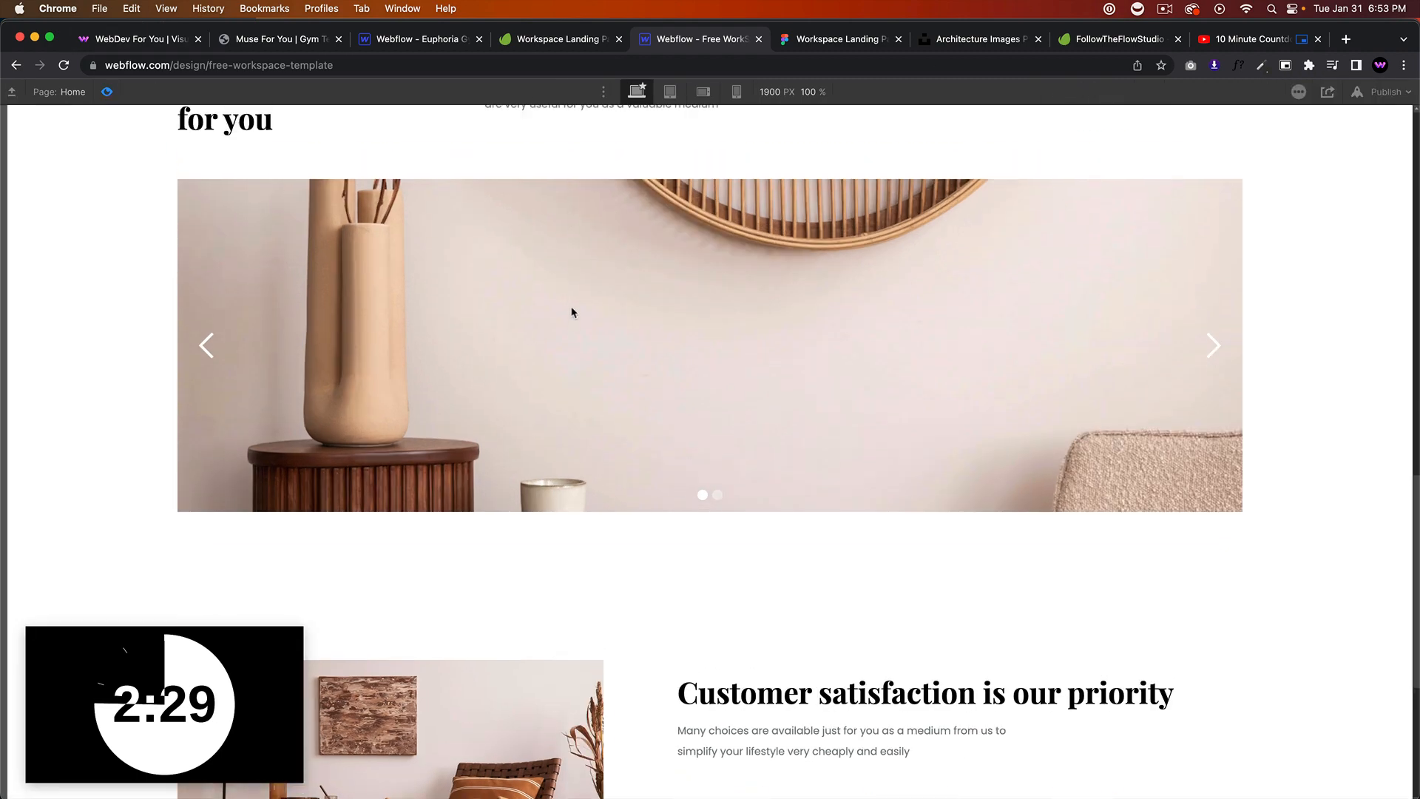
scroll(570, 311, up, 10)
scroll(565, 319, down, 8)
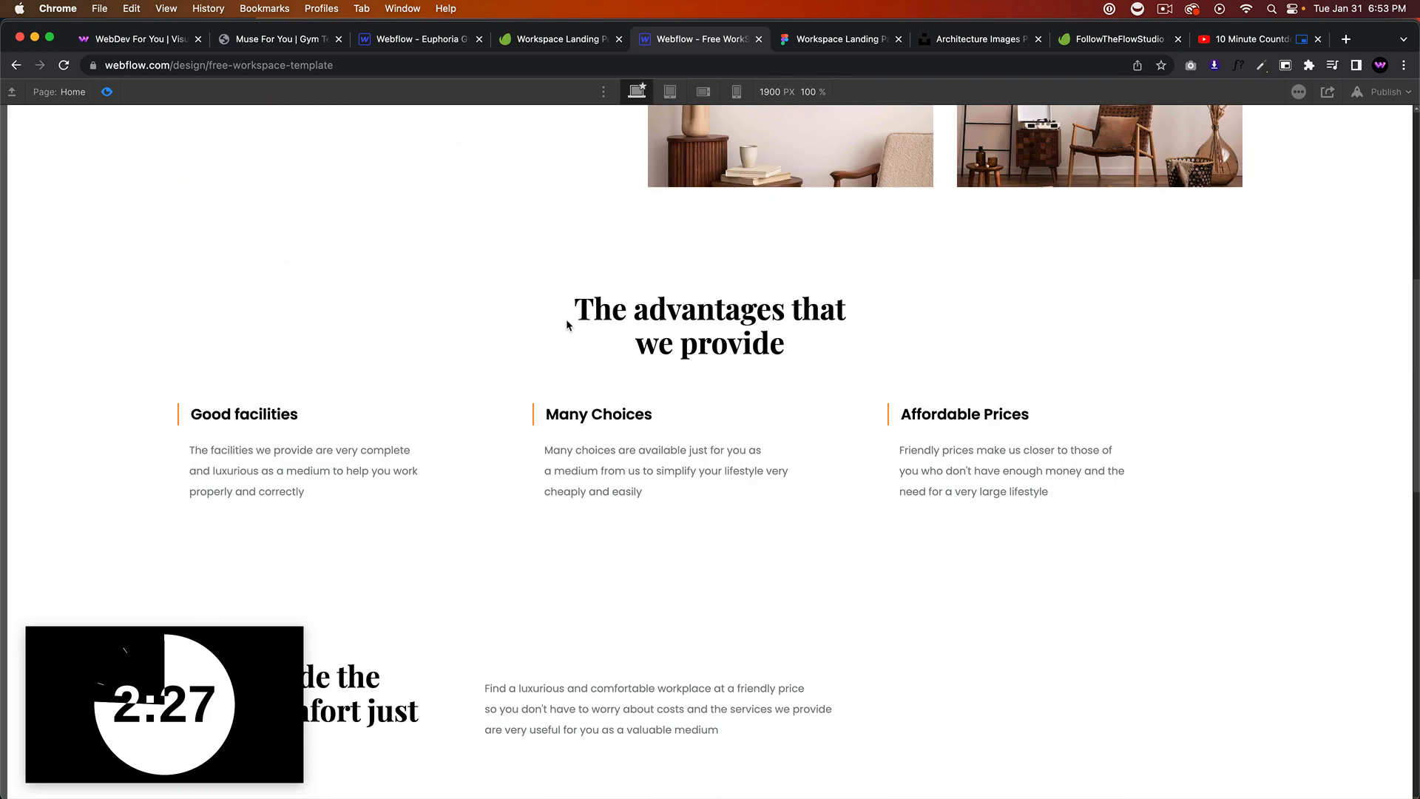
scroll(666, 504, down, 5)
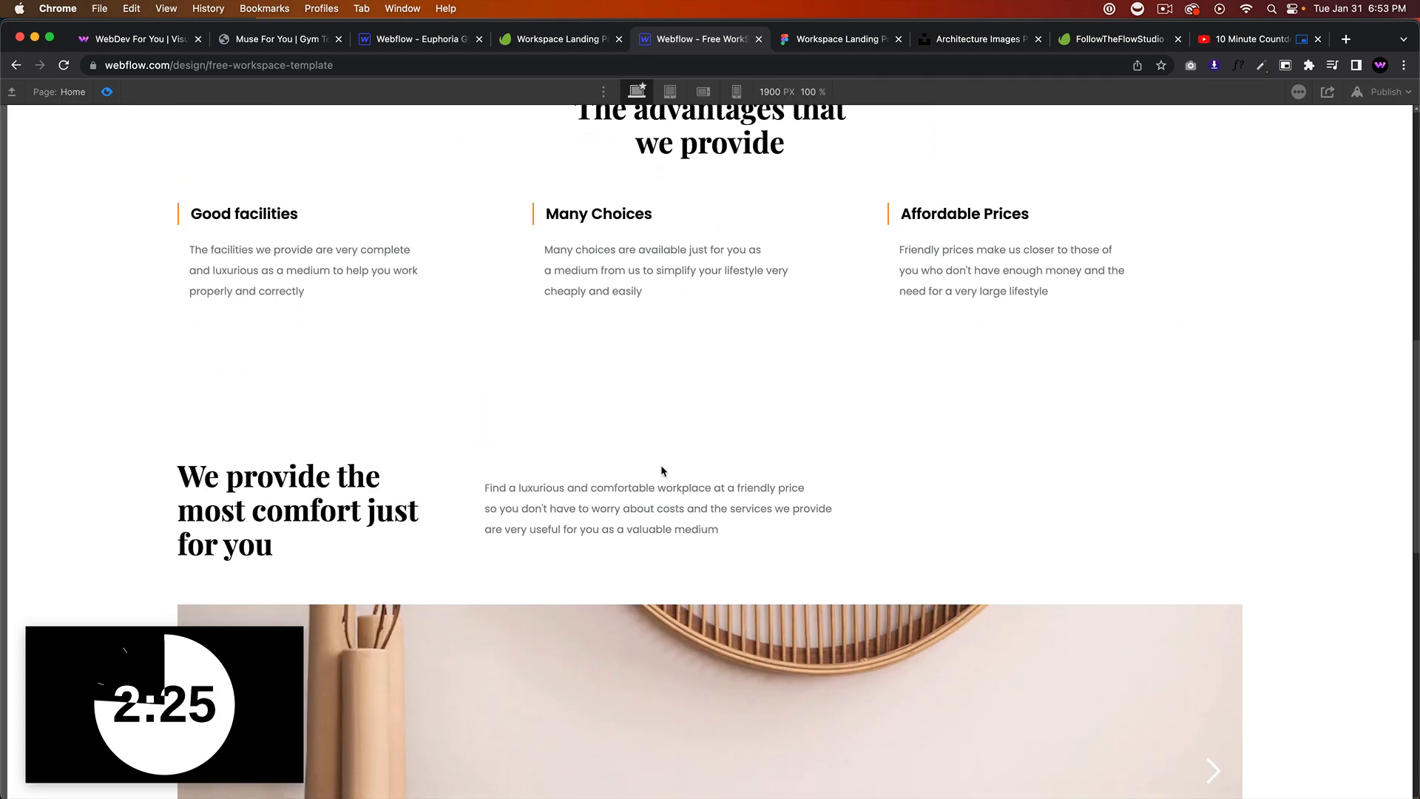
scroll(562, 452, down, 10)
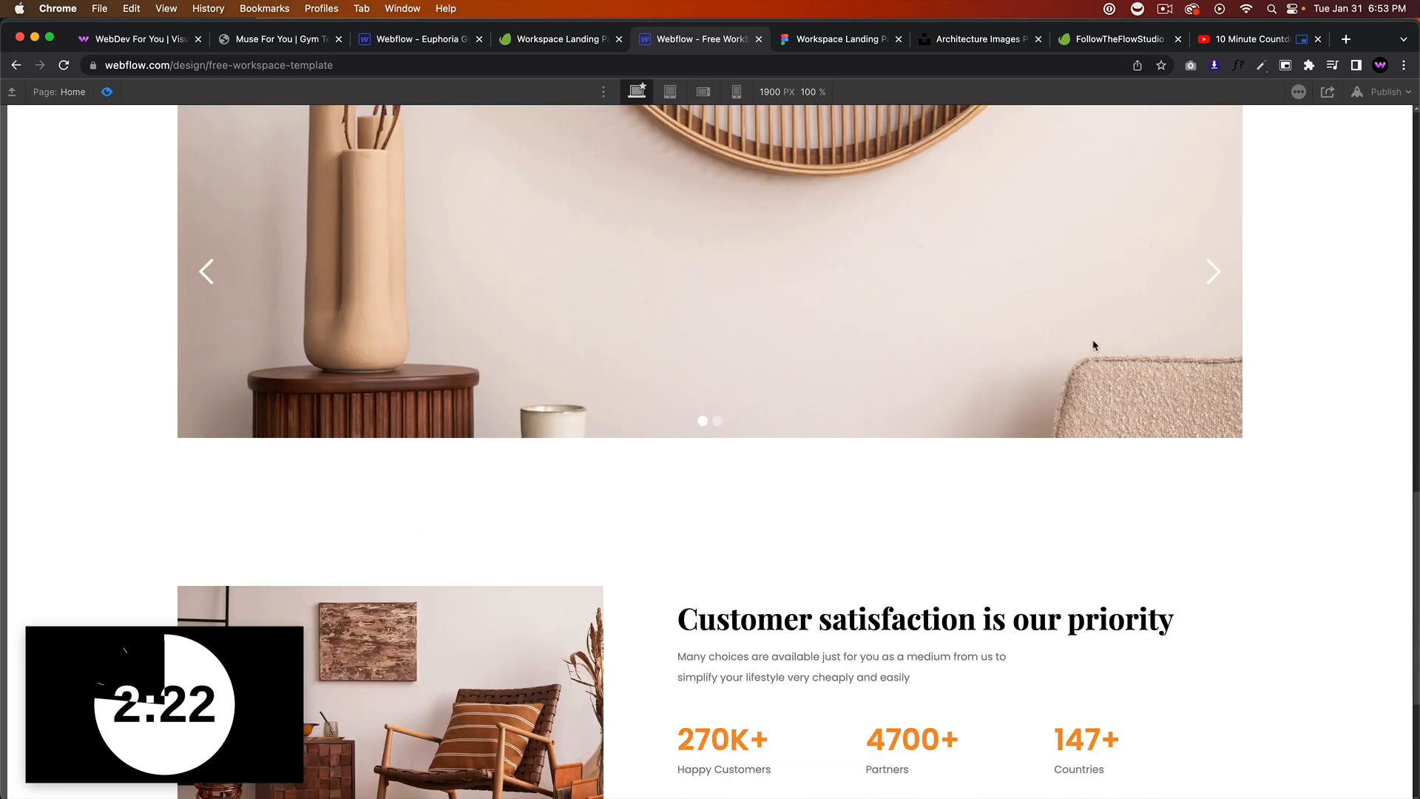
click(1212, 274)
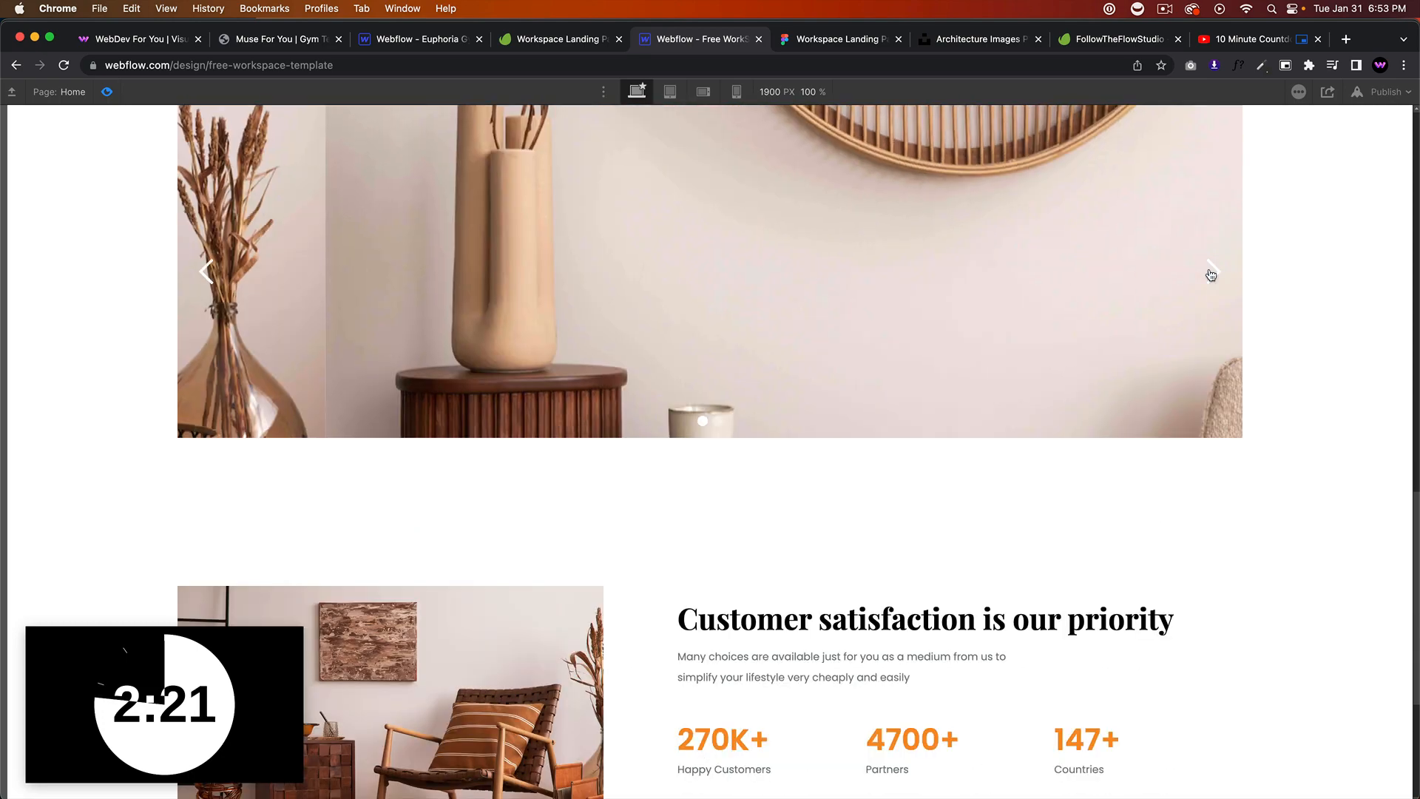
Step: Advance the slider in the preview and check the customer satisfaction section below it
click(1213, 274)
click(1213, 274)
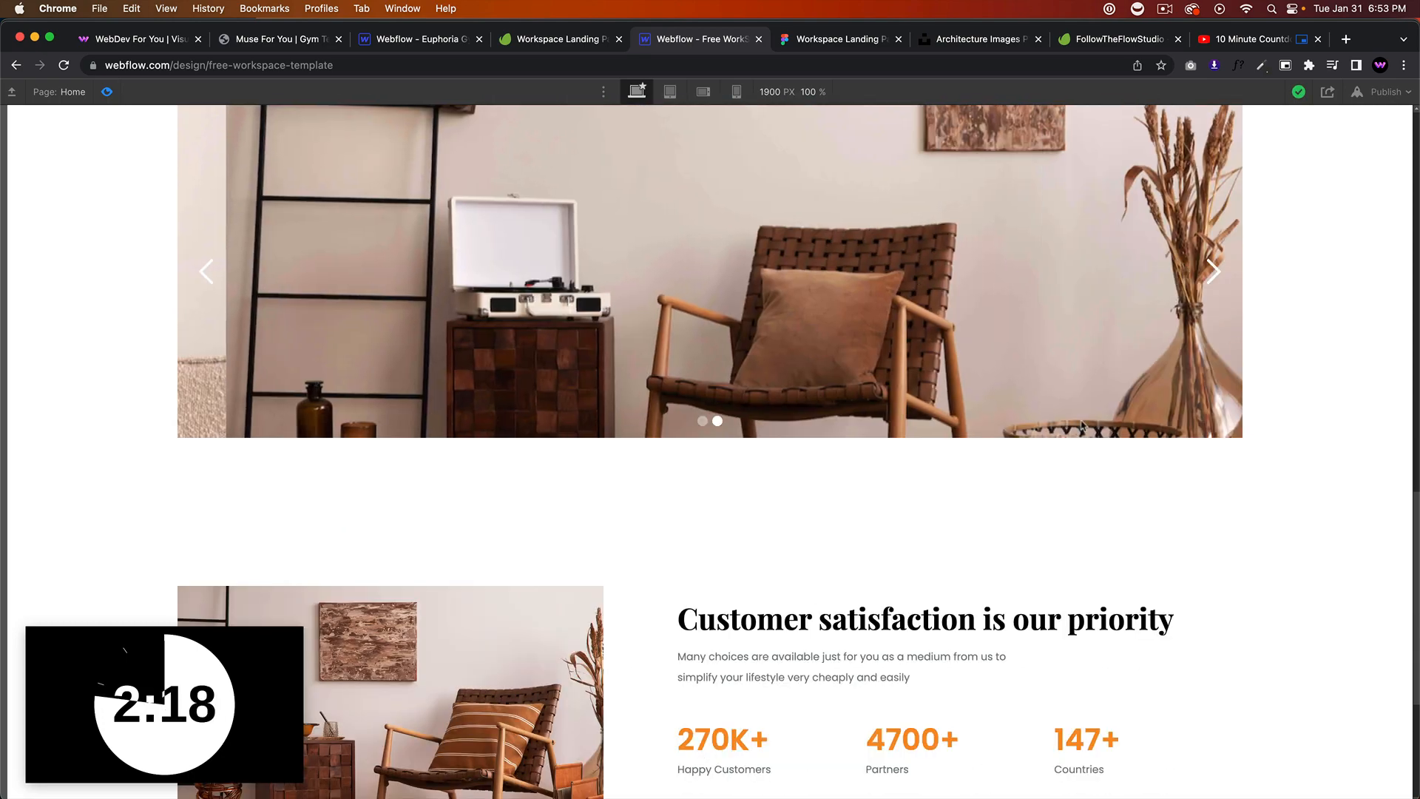
scroll(1081, 423, down, 7)
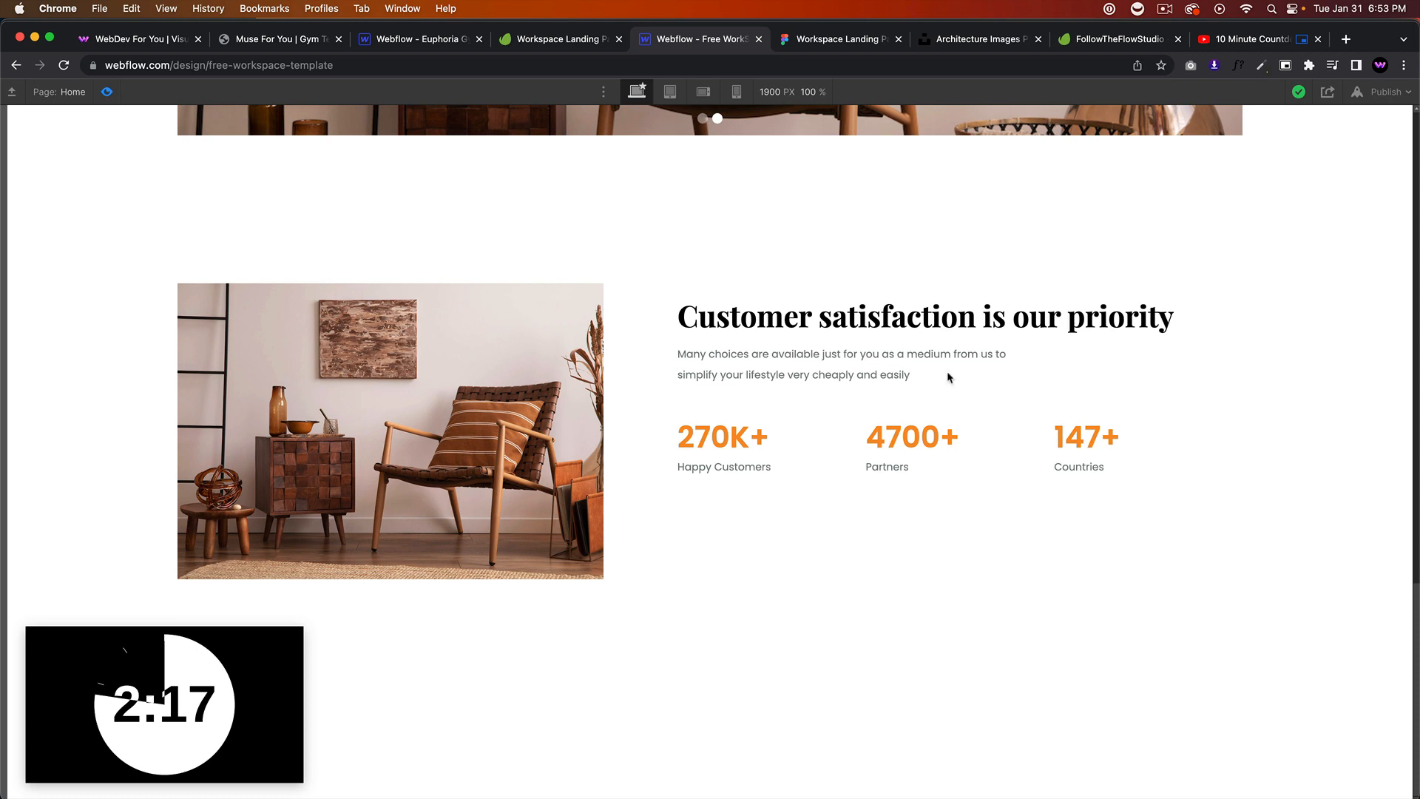
Step: Check the customer heading's line breaks in the Figma design, then leave Webflow's preview and select customer-heading
click(818, 45)
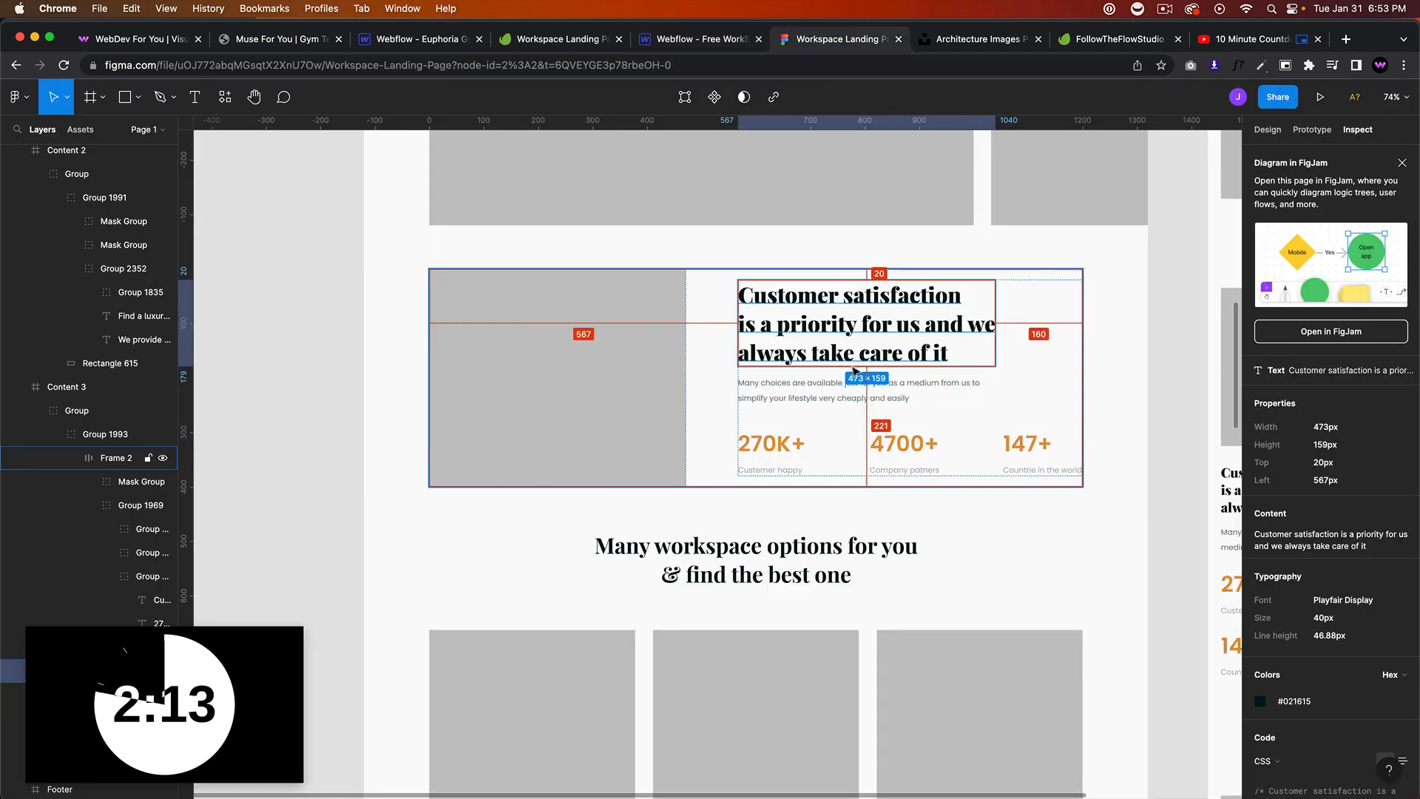
click(700, 45)
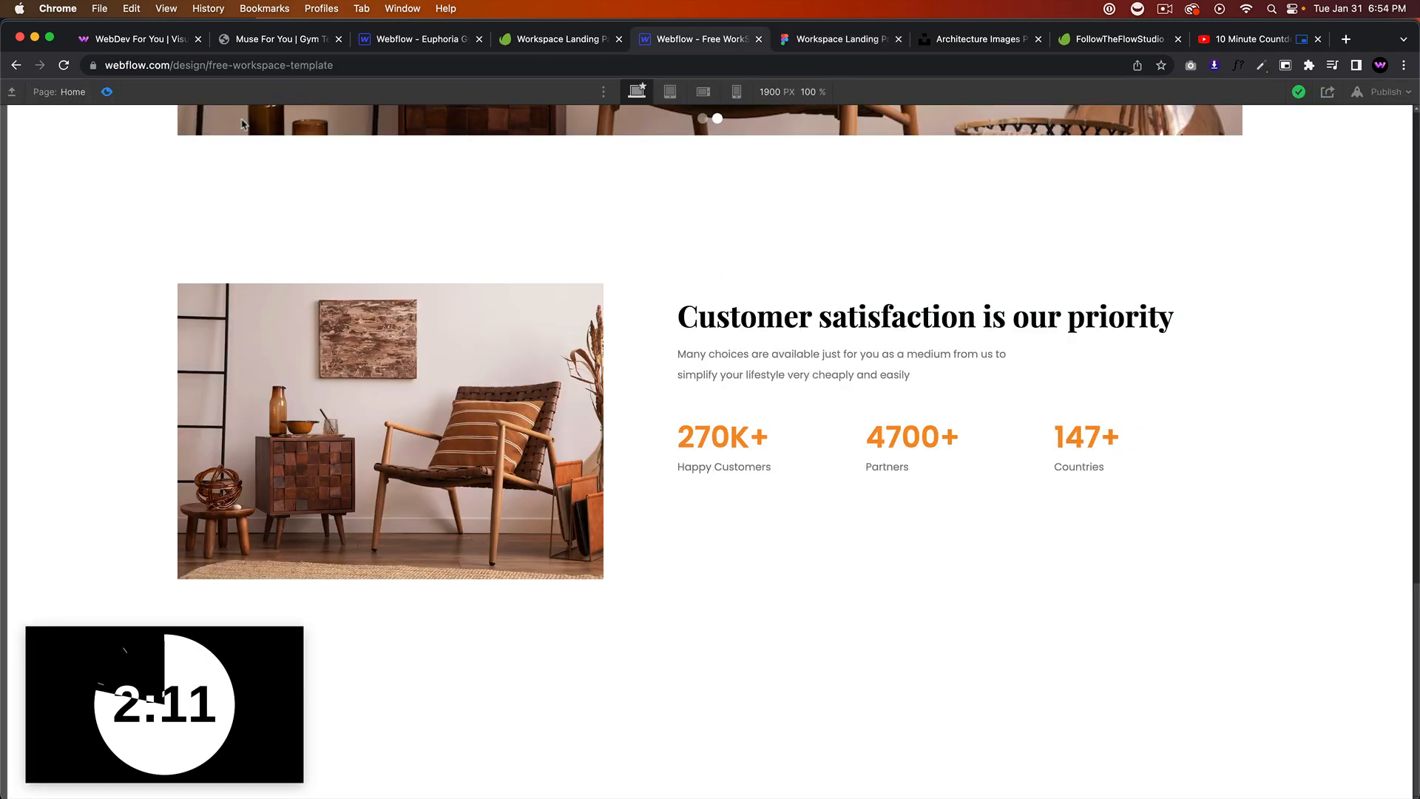
click(107, 92)
click(829, 318)
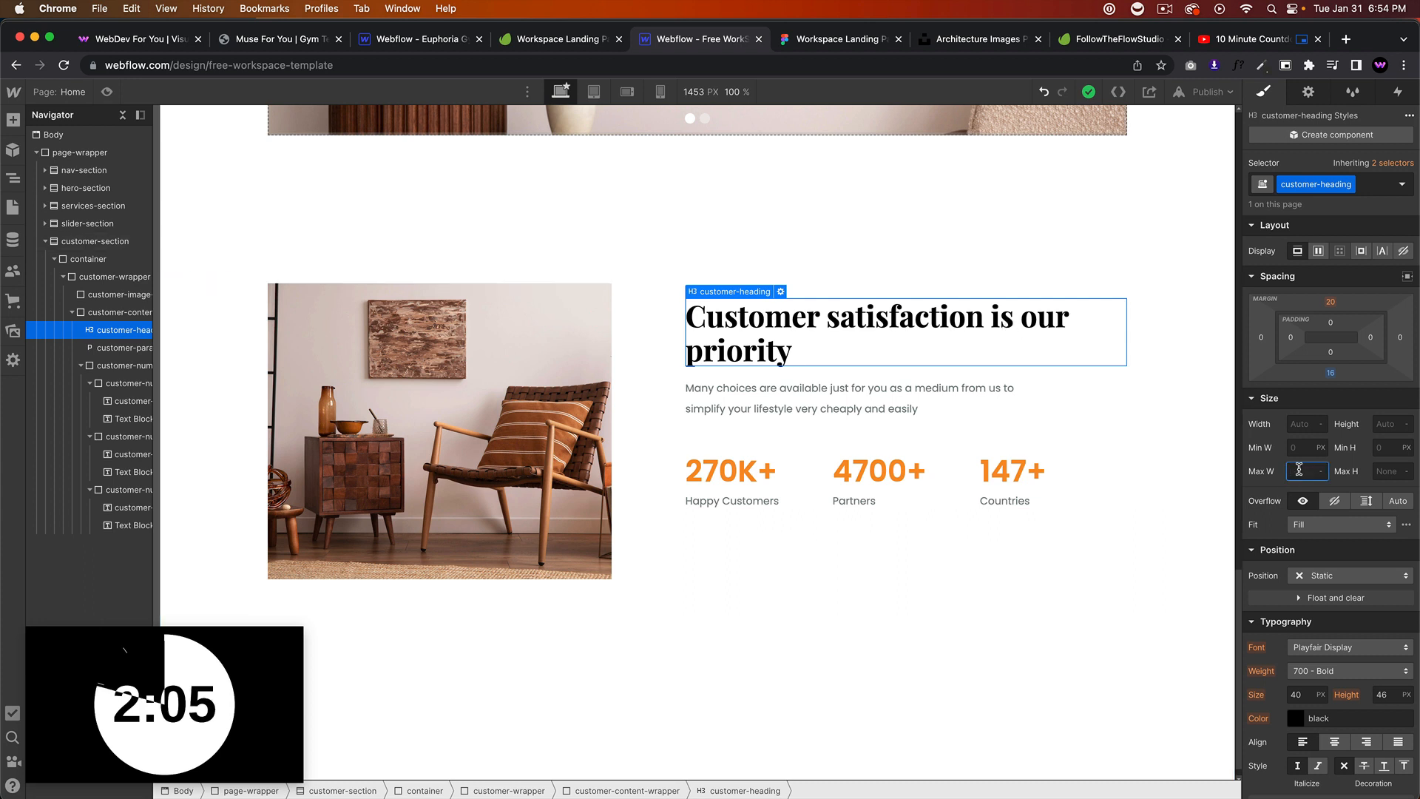
Step: Try a pixel-based maximum width on customer-heading, raising it to 320 px, and reset it
key(Return)
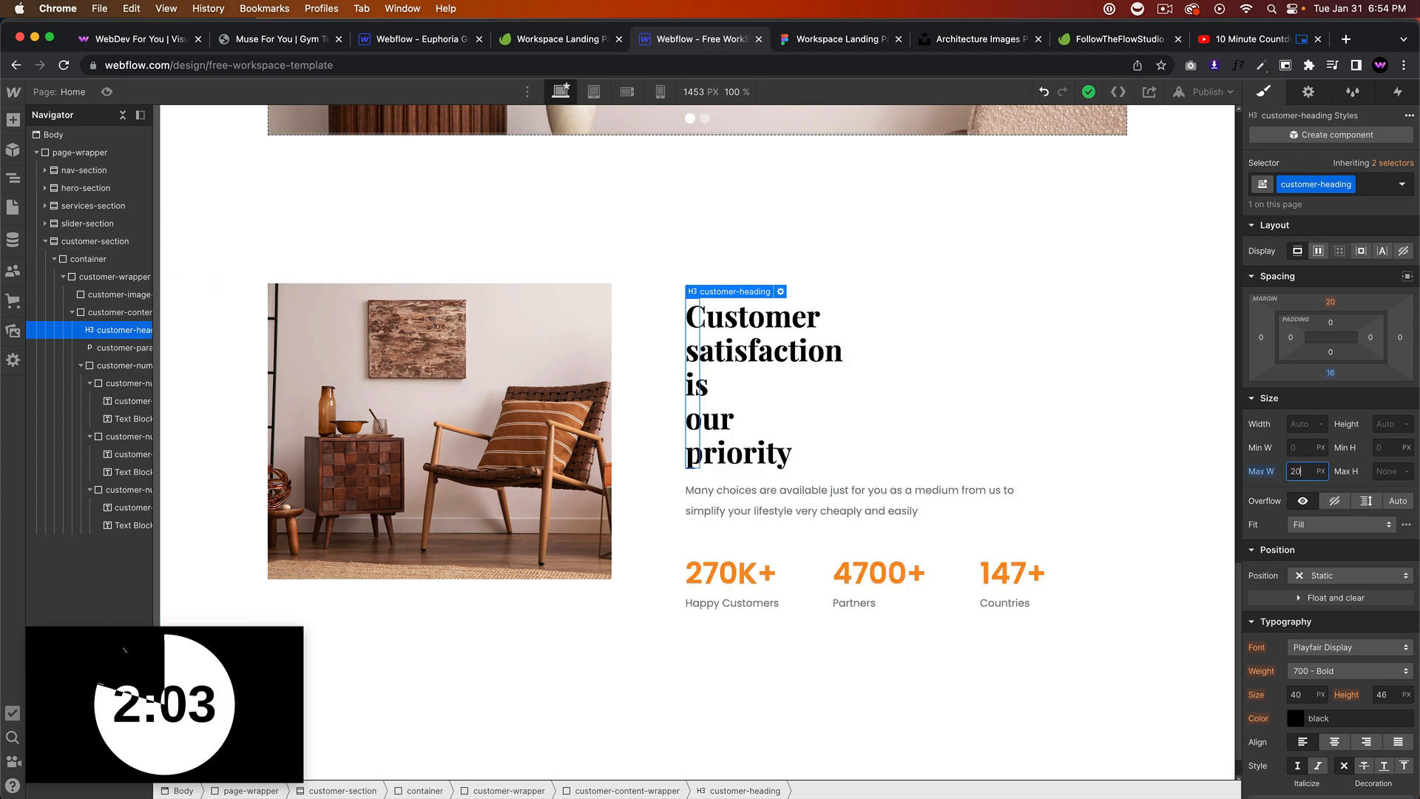
key(Up)
key(Up)
key(Up)
key(Up)
key(Up)
key(Up)
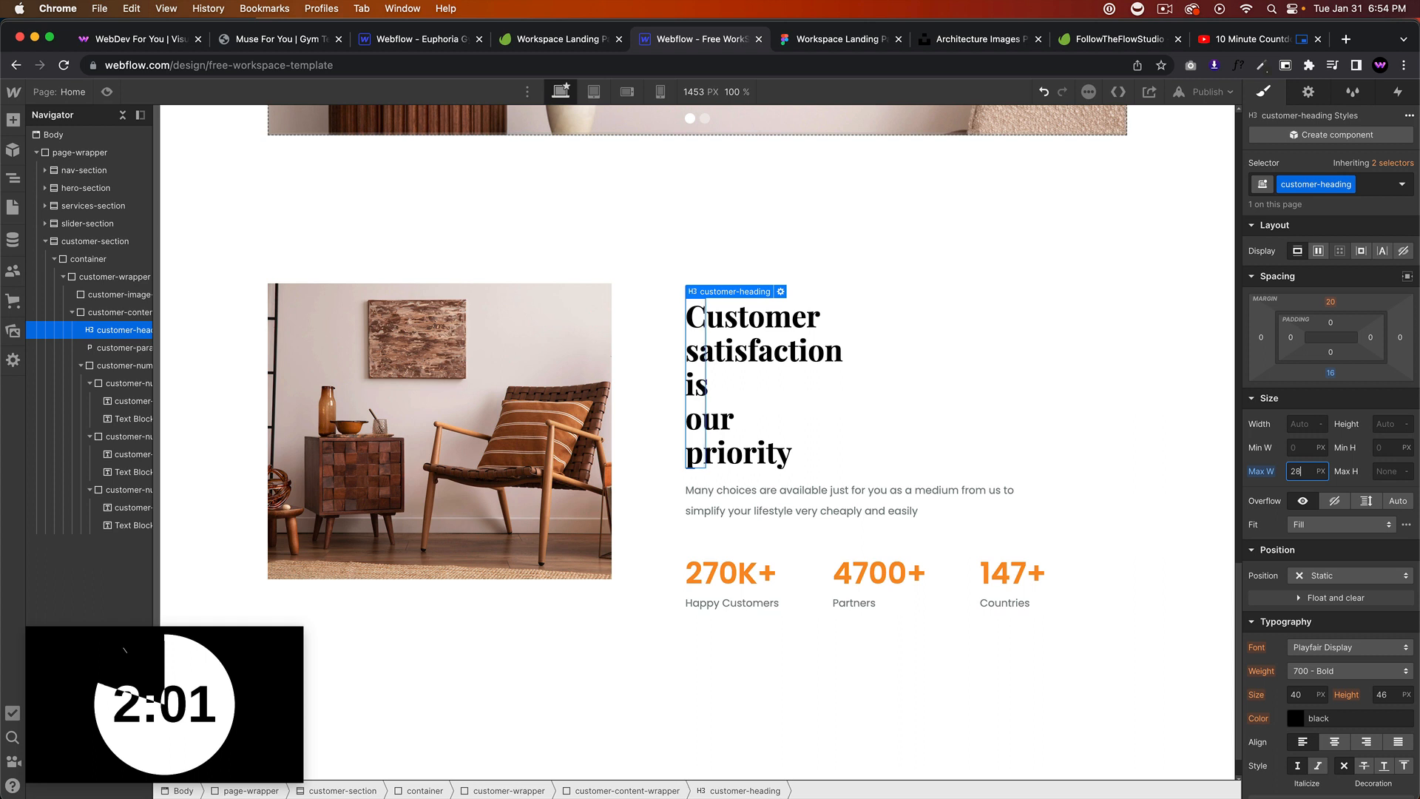
key(Up)
key(Up)
key(Up)
key(Up)
key(Up)
key(Up)
key(Up)
key(Up)
key(Up)
key(Up)
key(Up)
key(Up)
key(Up)
key(Up)
key(Up)
key(Up)
key(Up)
key(Up)
key(Up)
key(Up)
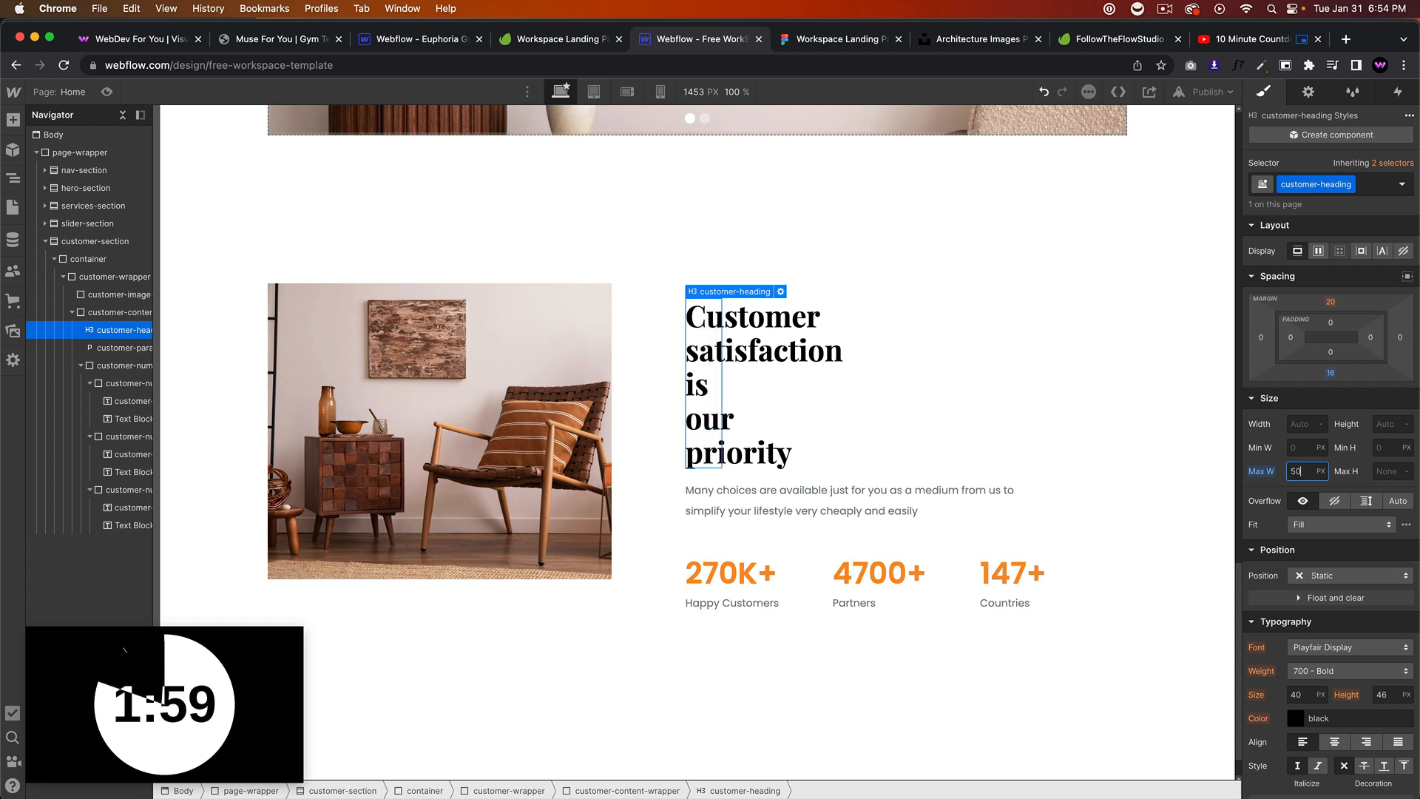
key(shift+Up)
key(shift+Up)
key(shift+Up)
key(shift+Up)
key(shift+Up)
key(shift+Up)
key(shift+Up)
key(shift+Up)
key(shift+Up)
key(shift+Up)
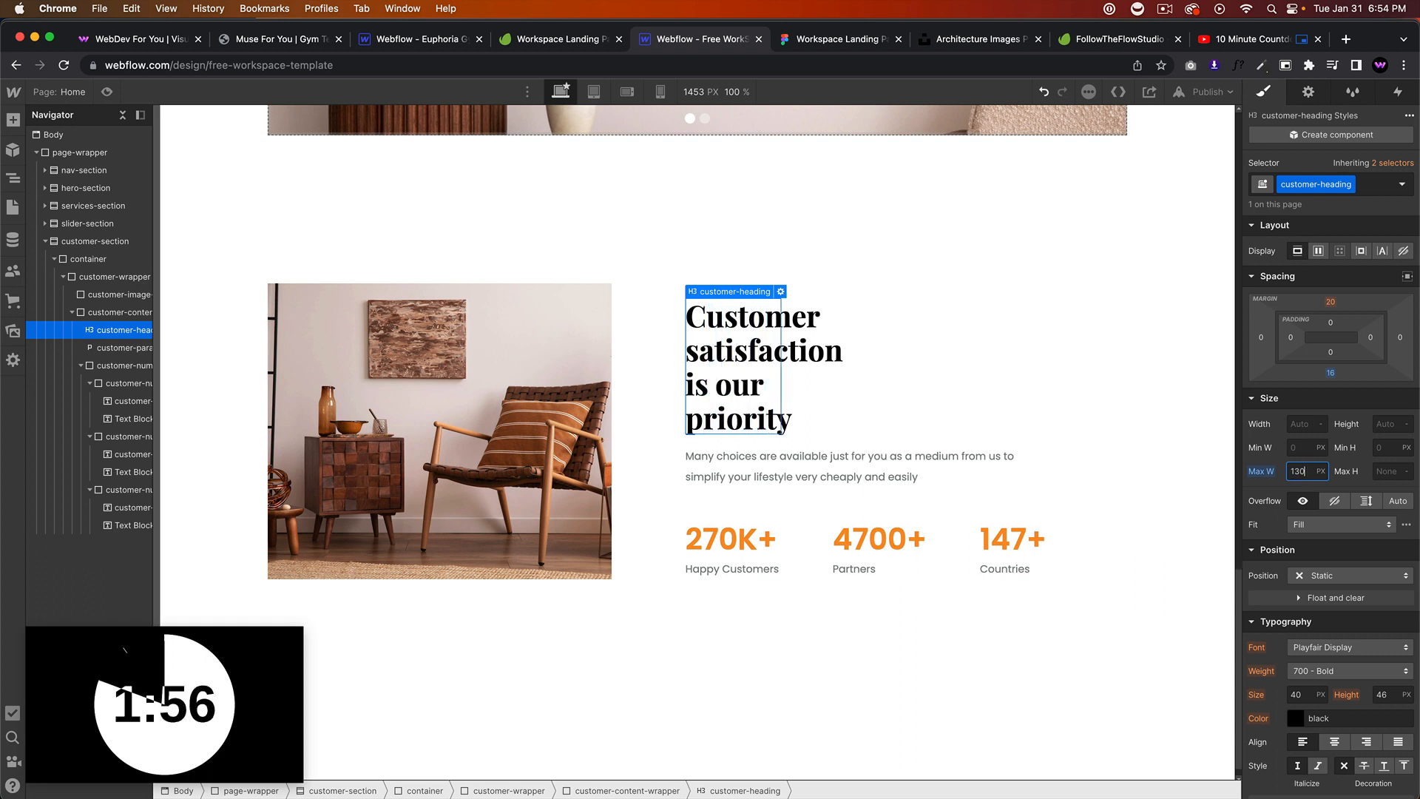
key(shift+Up)
key(shift+Up)
key(shift+Up)
key(shift+Up)
key(shift+Up)
key(shift+Up)
key(shift+Up)
key(shift+Up)
key(shift+Up)
key(shift+Up)
key(shift+Up)
key(shift+Up)
key(shift+Up)
key(shift+Up)
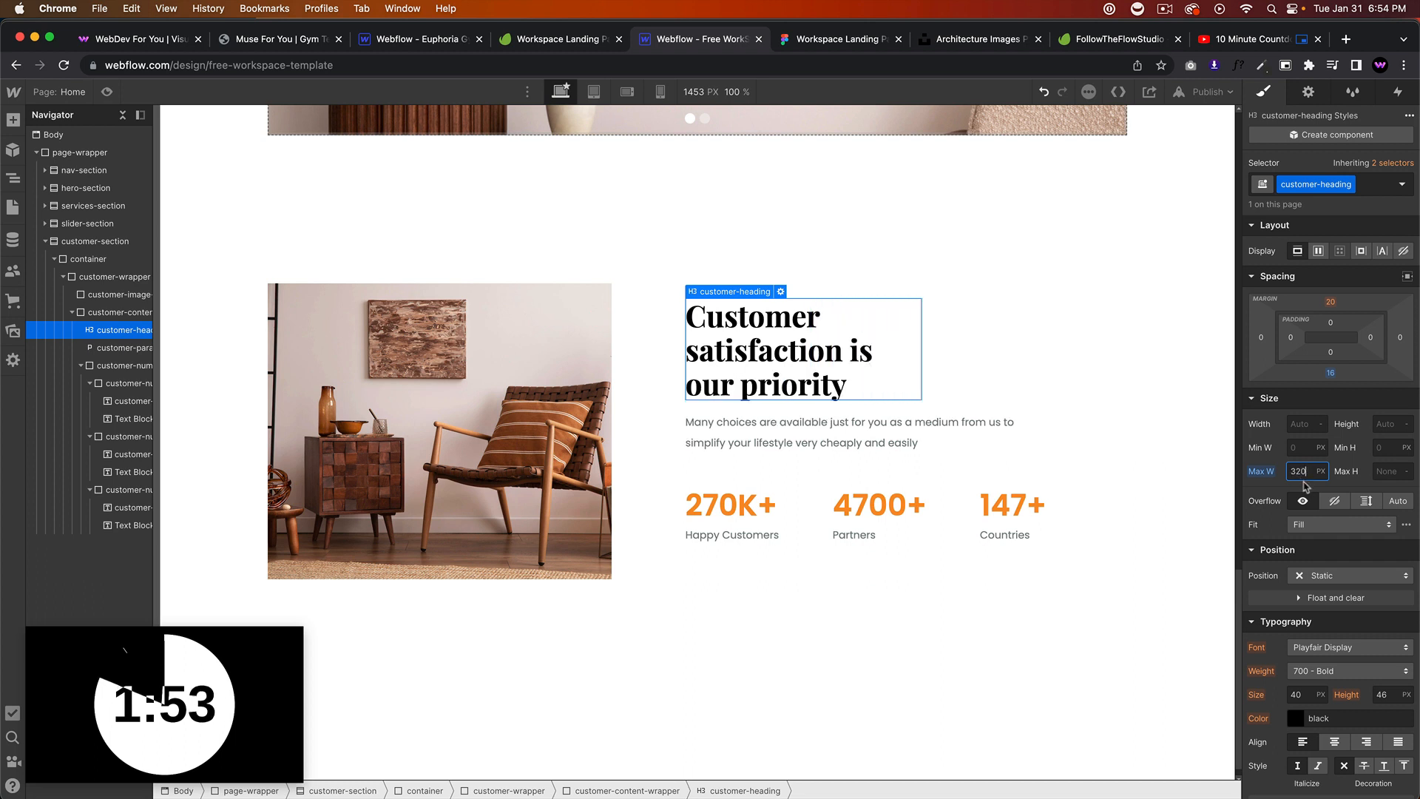
alt+click(1268, 473)
Step: Set customer-heading's maximum width to 16 ch
click(1313, 468)
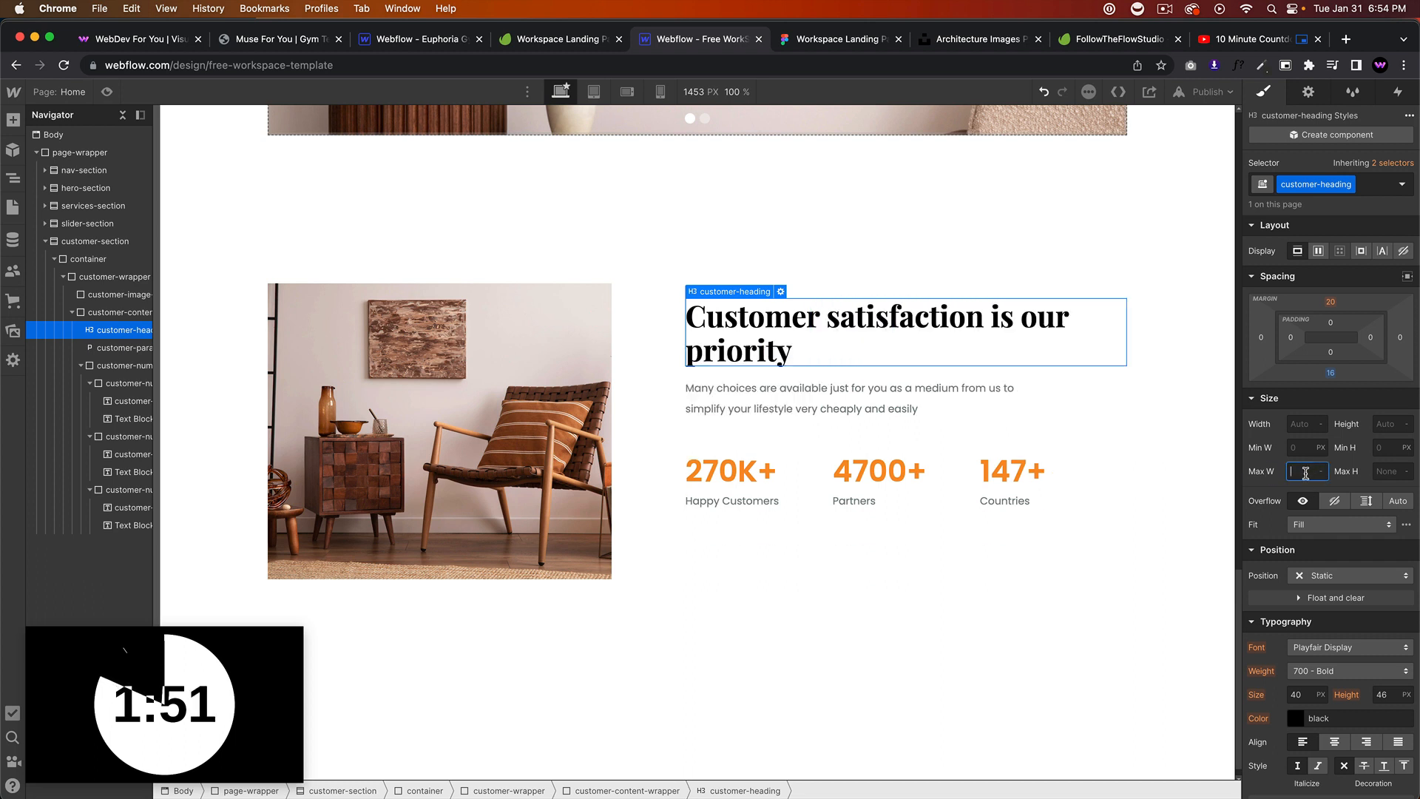
text(30)
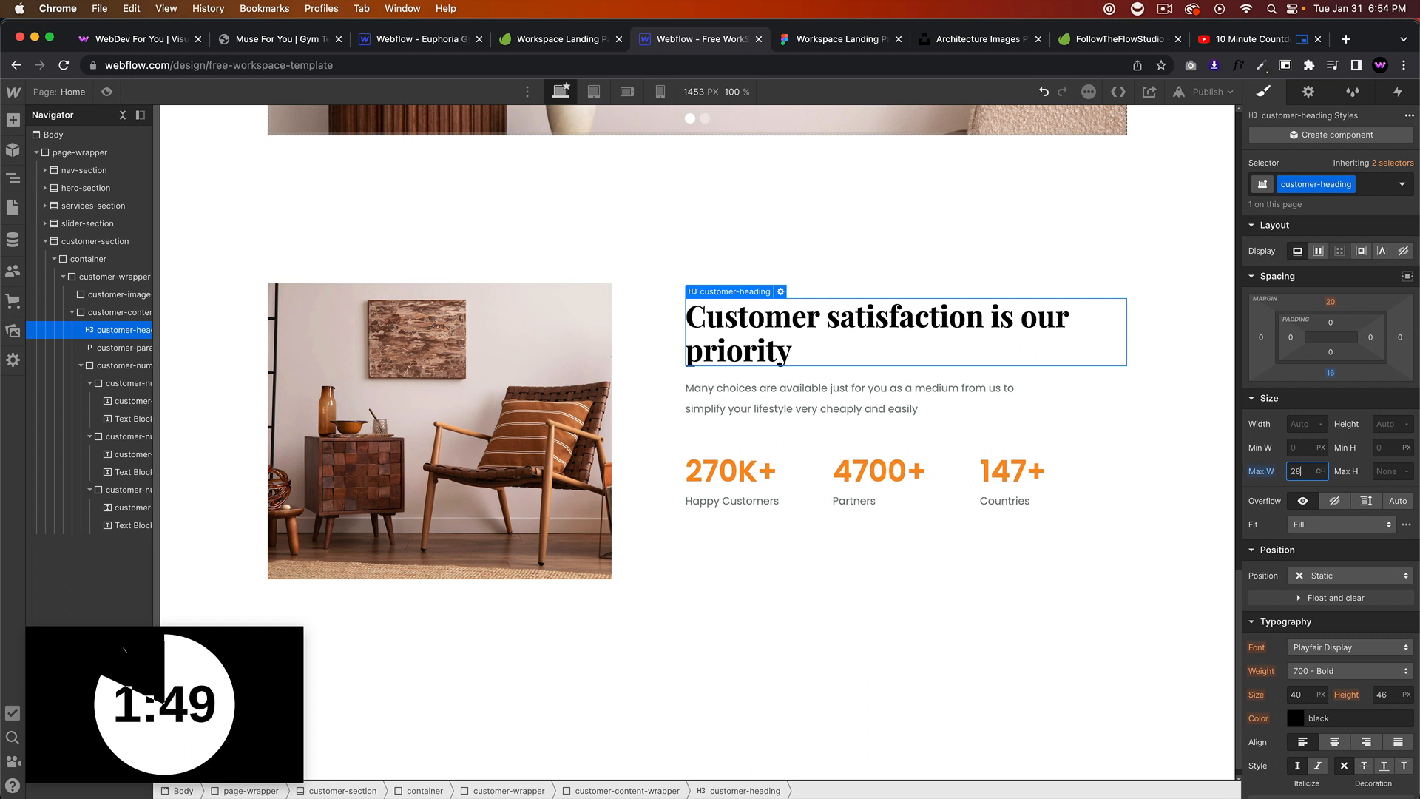
key(Down)
key(Down)
key(Down)
key(Down)
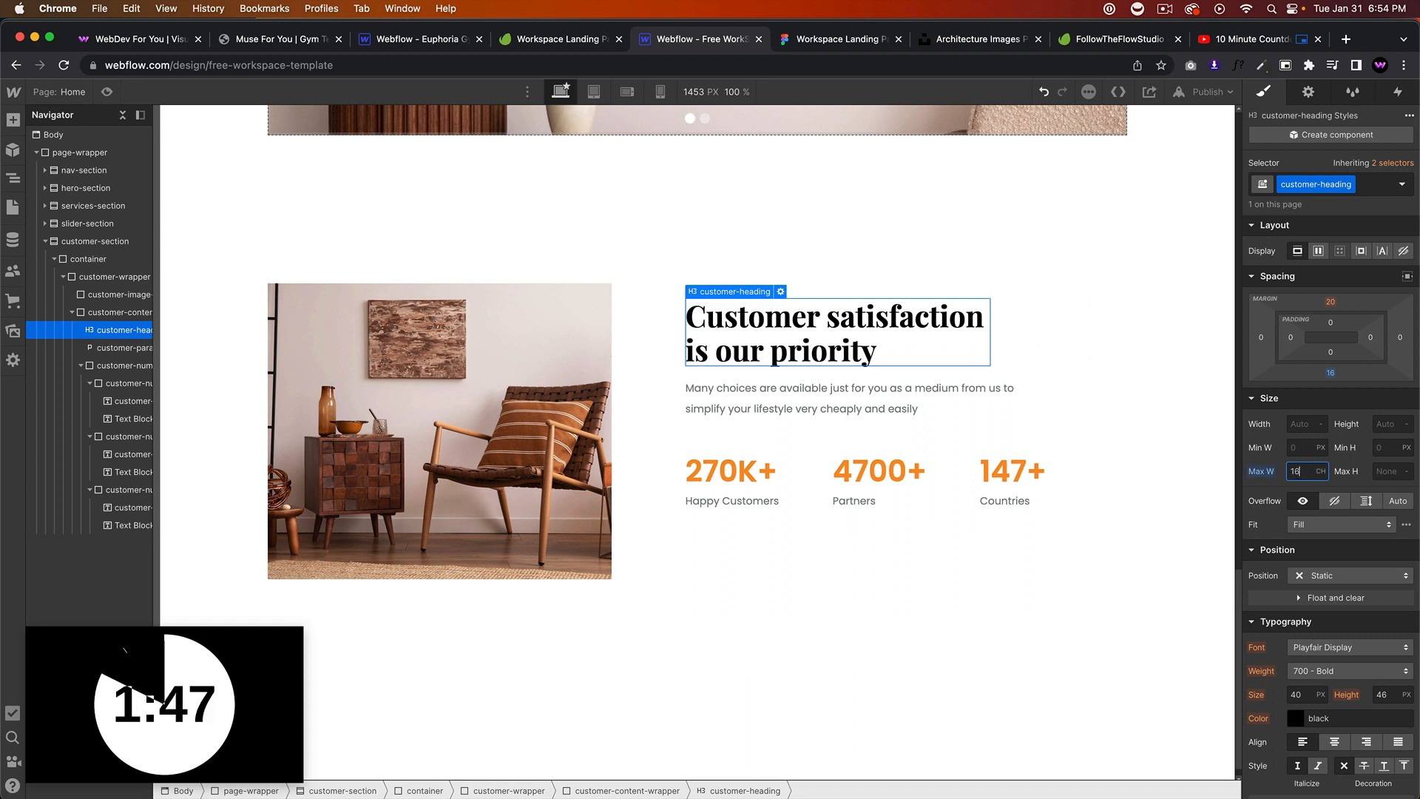
click(1131, 533)
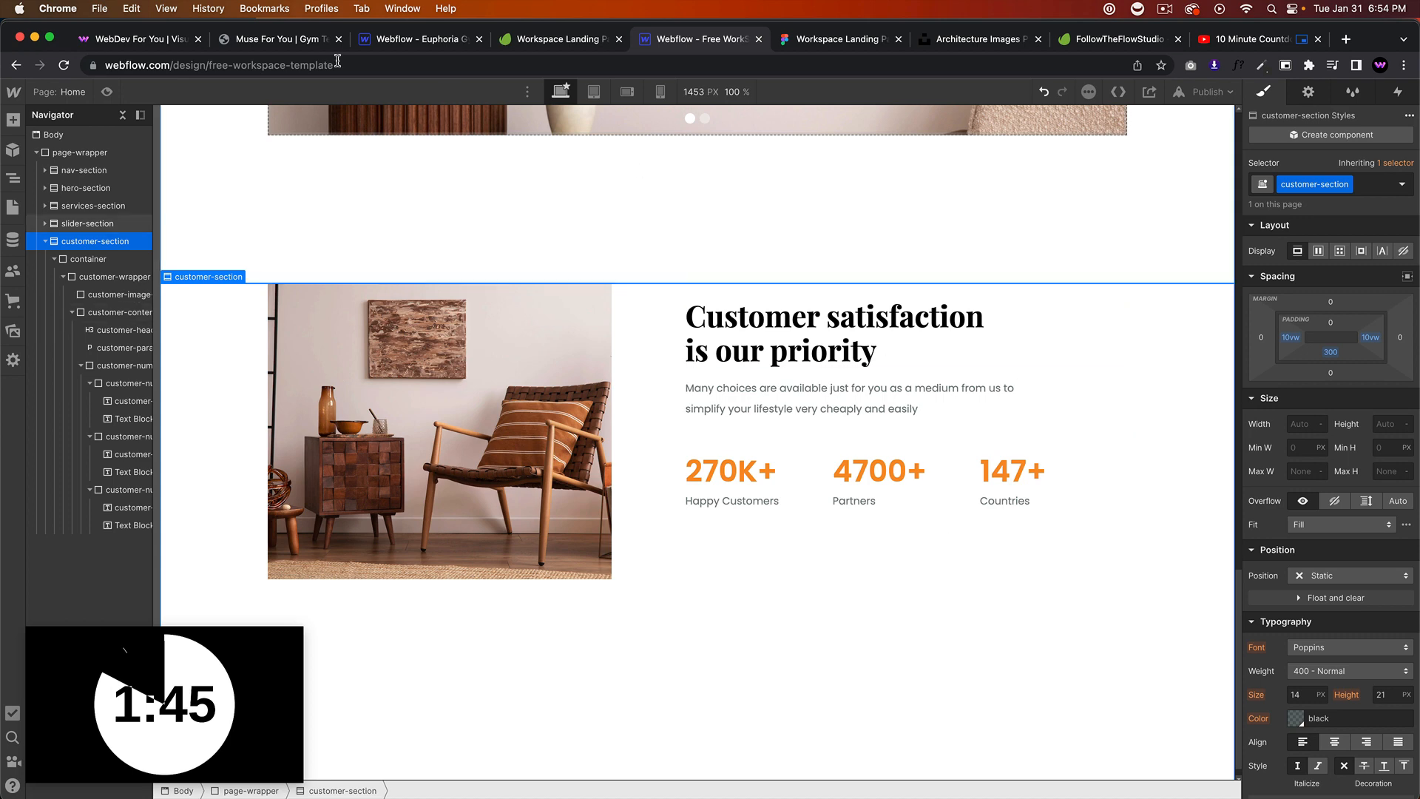
Step: Preview the customer section and the slider, and compare them with the slider section and its arrows in the Figma design
click(107, 92)
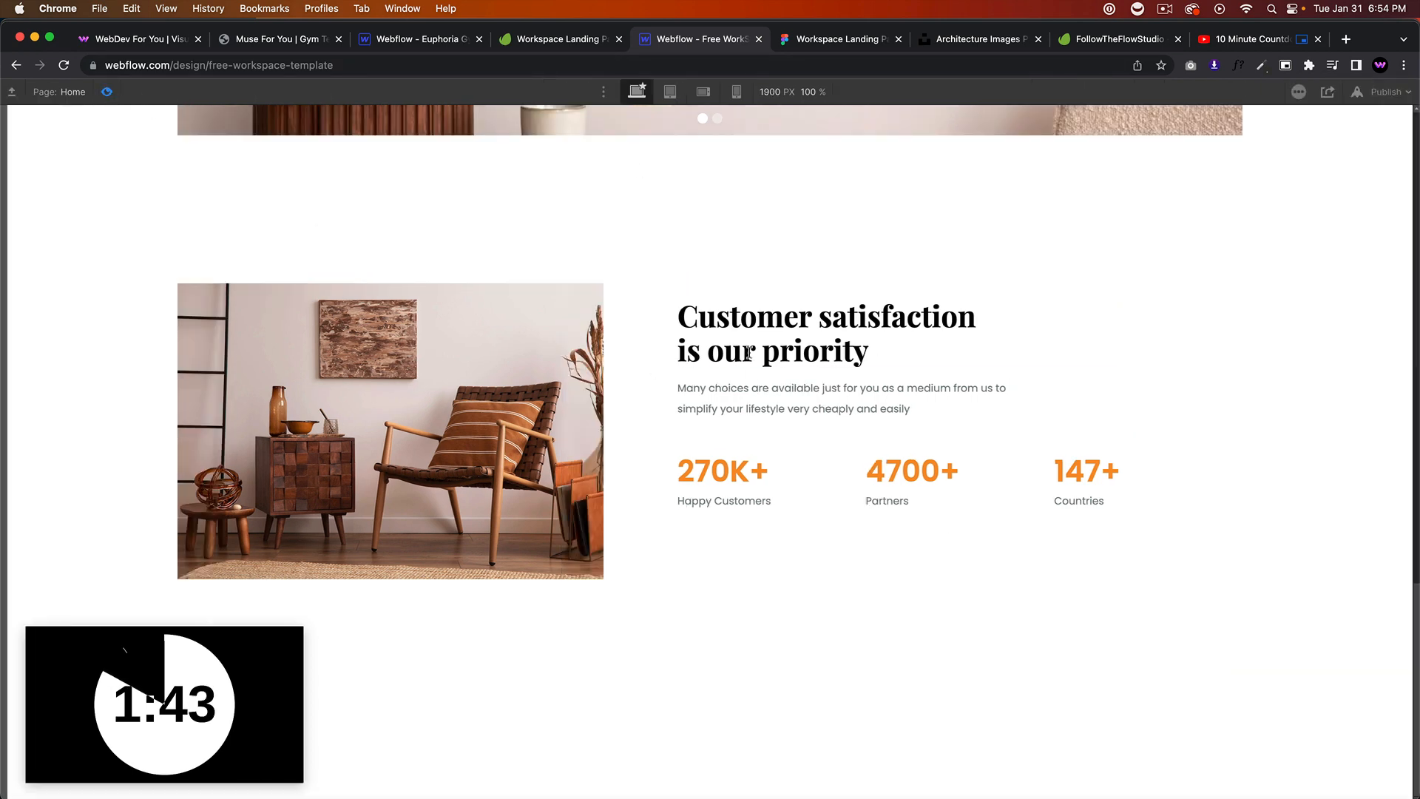
scroll(749, 350, up, 5)
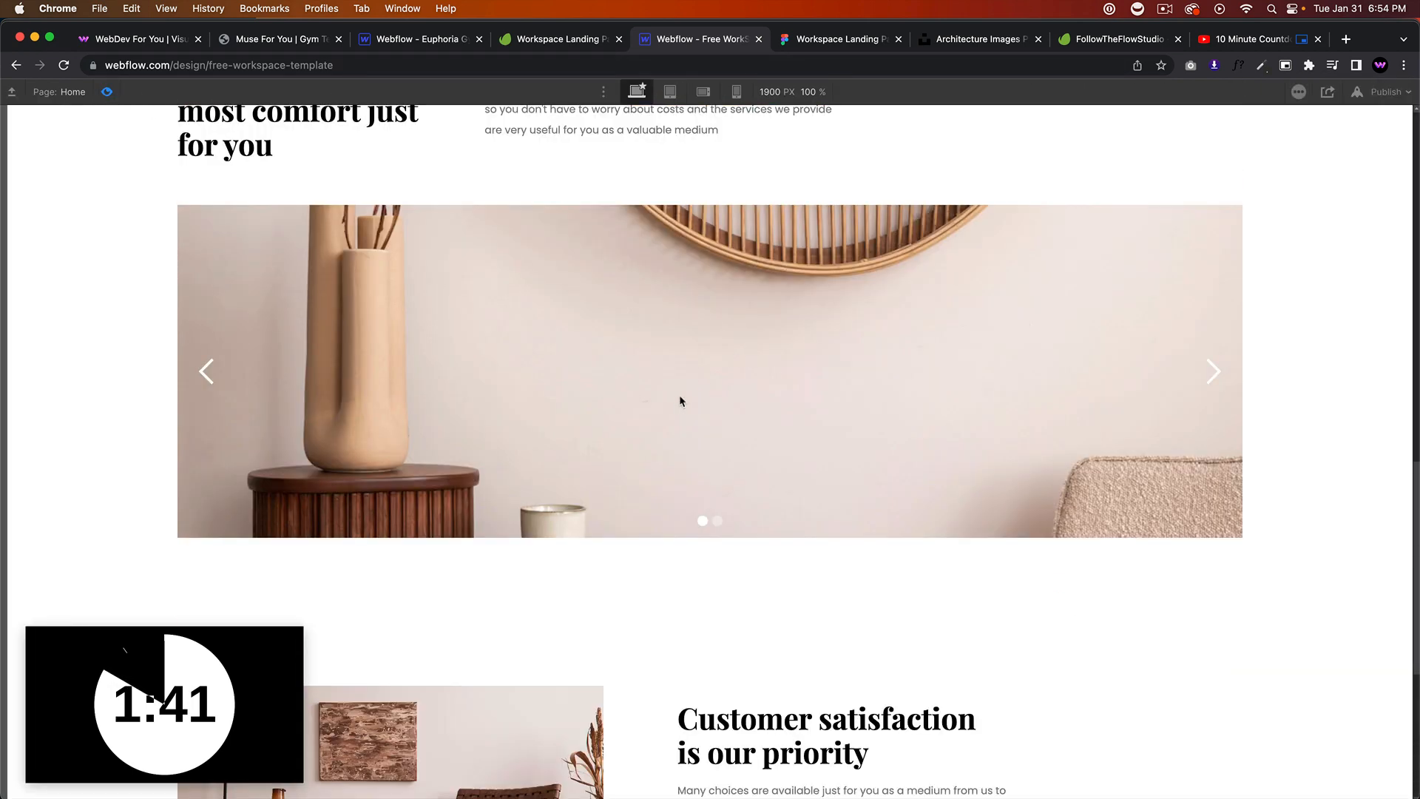
scroll(680, 407, down, 5)
click(836, 42)
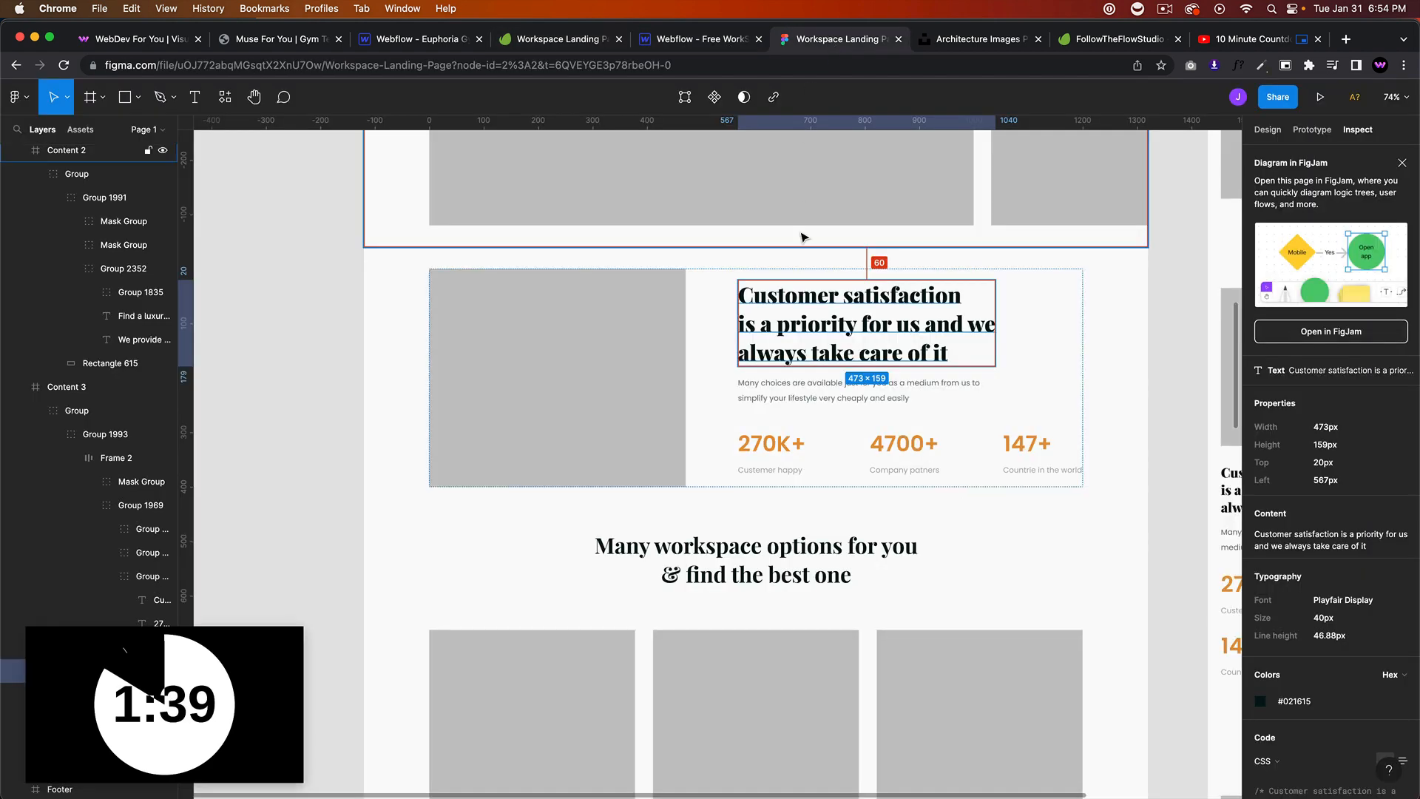
scroll(806, 308, up, 3)
scroll(807, 308, up, 3)
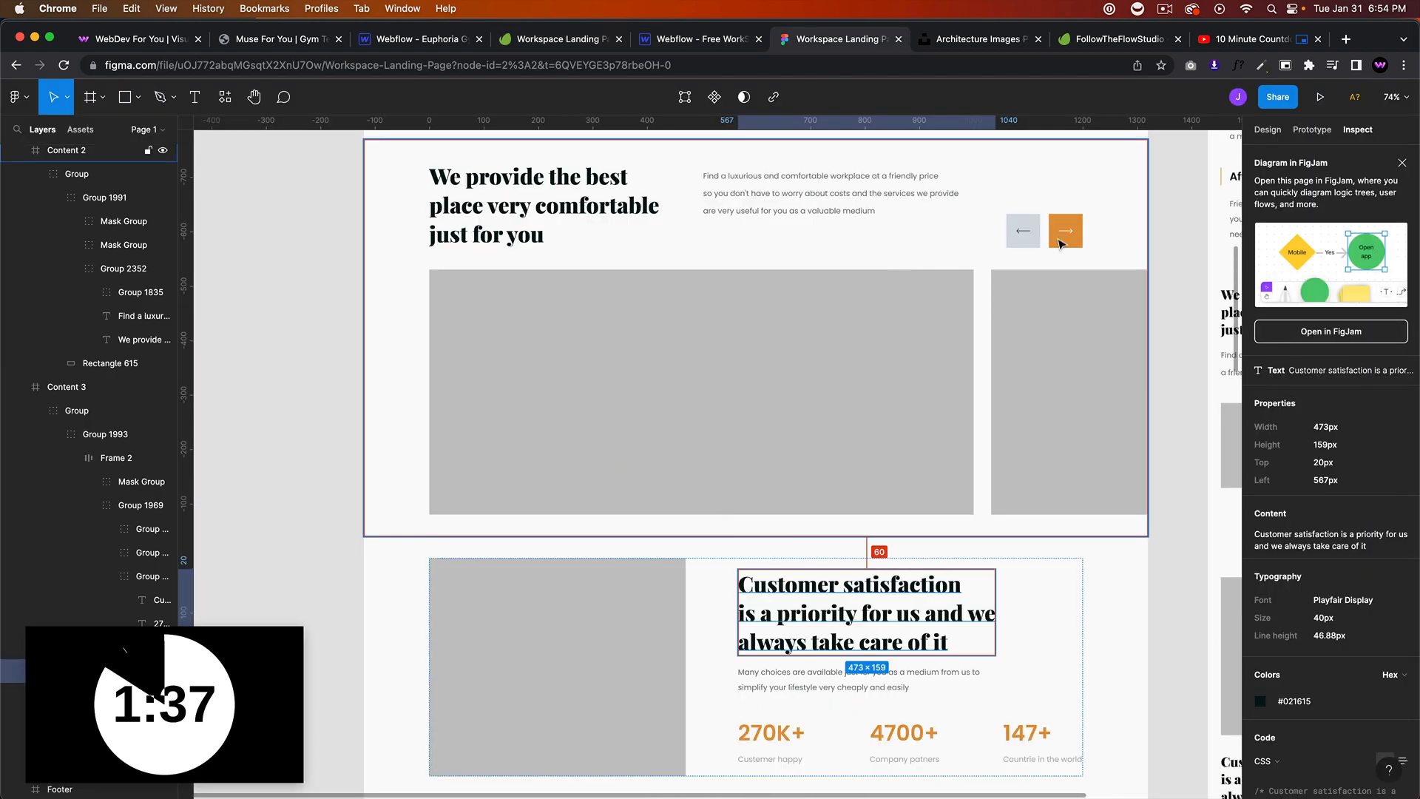
Step: Return to the Webflow designer and give the slider's right arrow the class slider-right-arrow
click(707, 45)
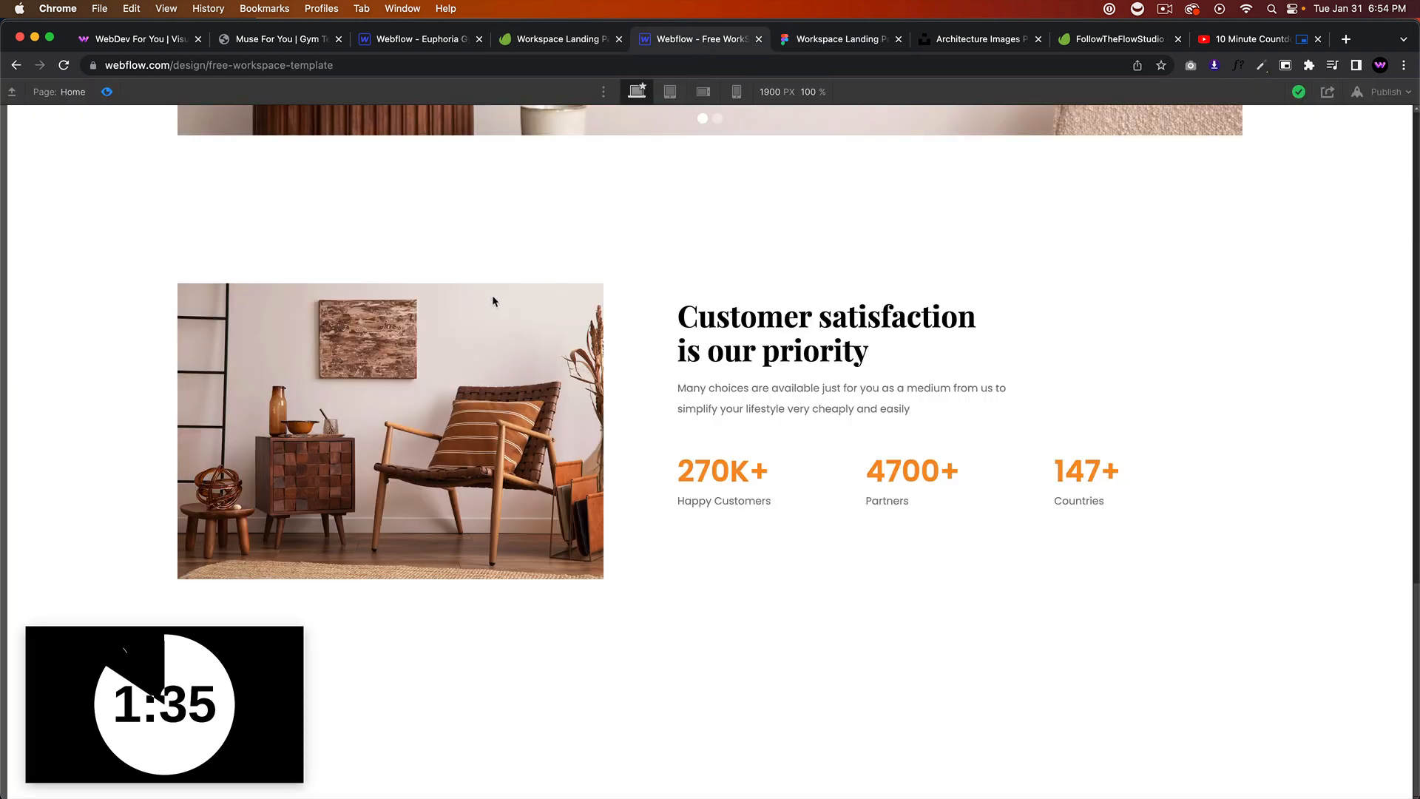
click(107, 91)
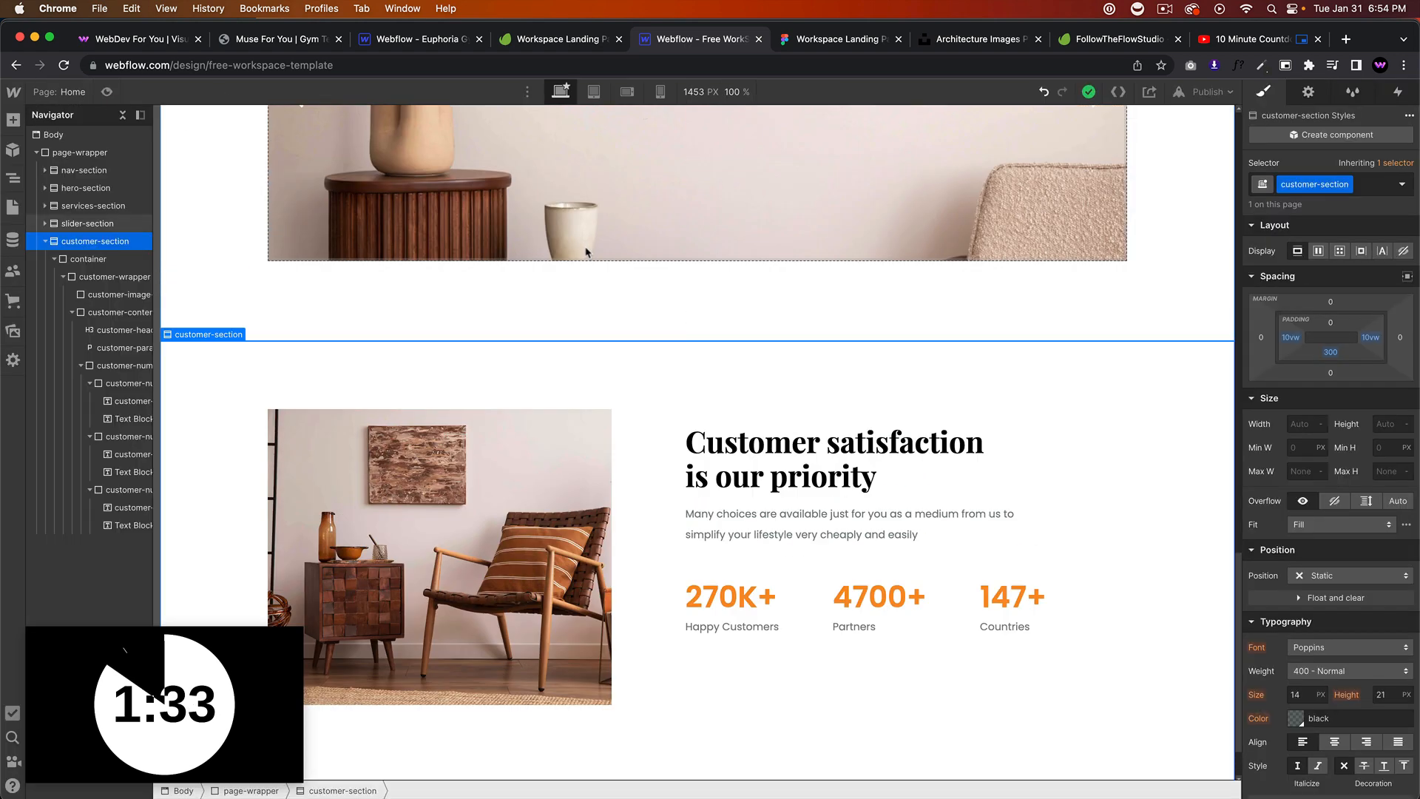
scroll(586, 253, up, 7)
click(1079, 475)
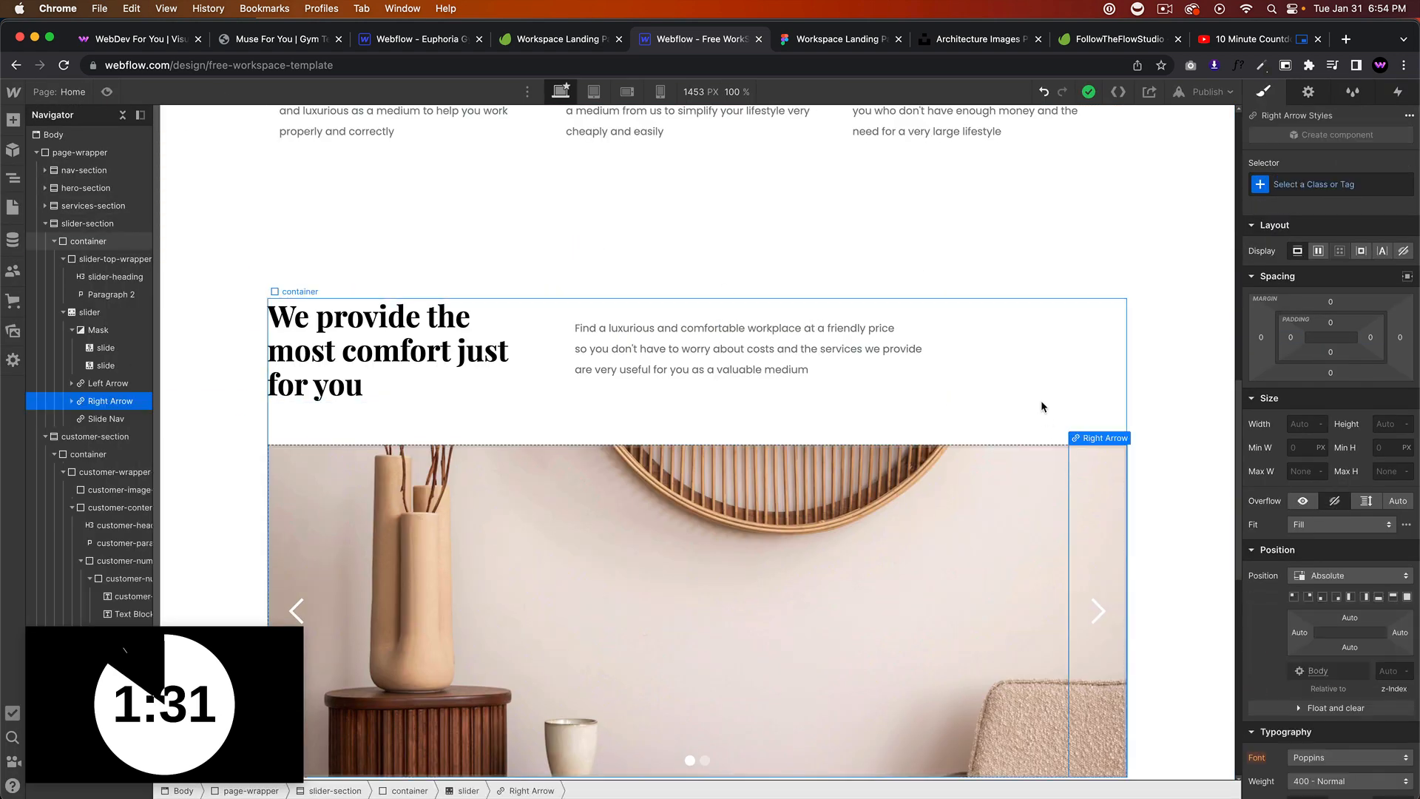
scroll(1080, 466, down, 2)
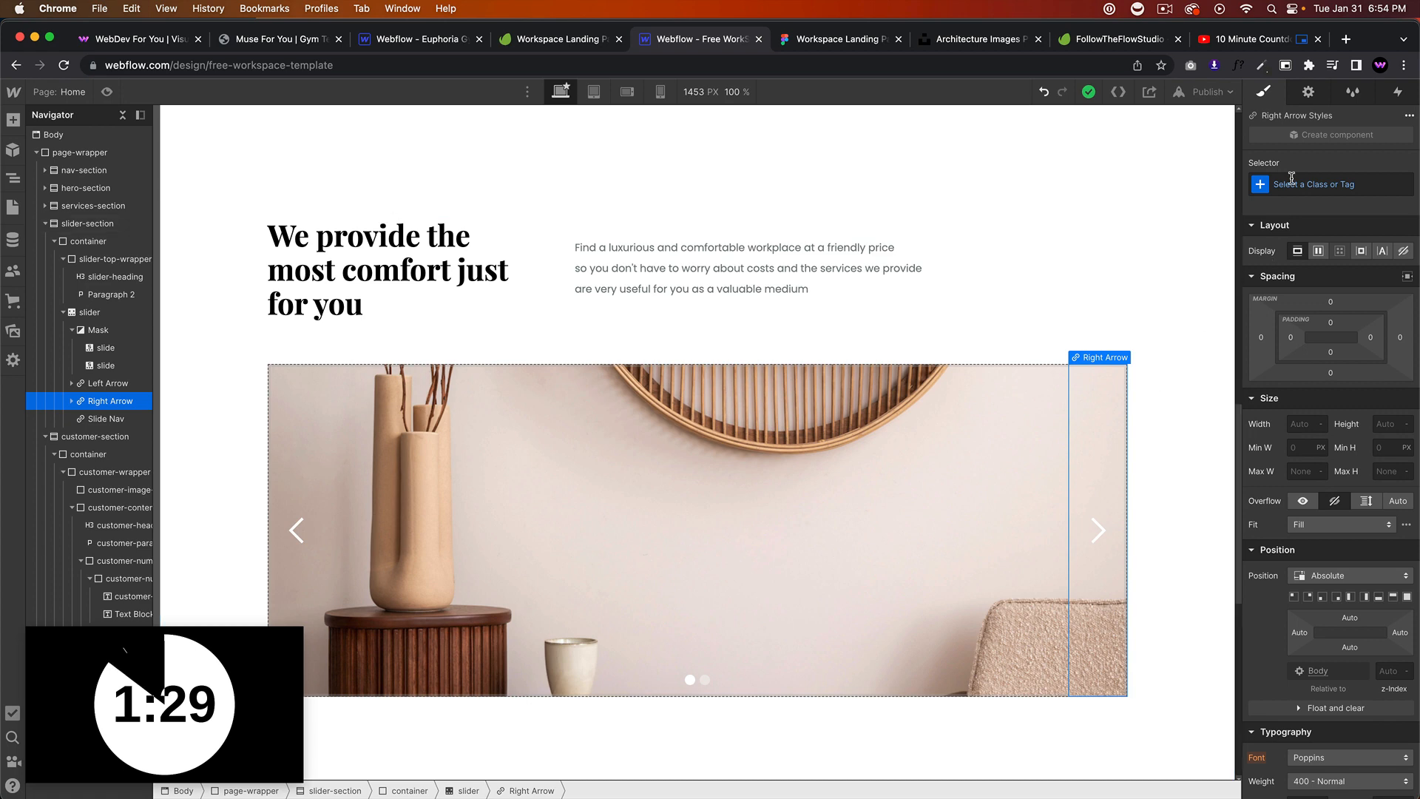
click(1291, 184)
text(sldie)
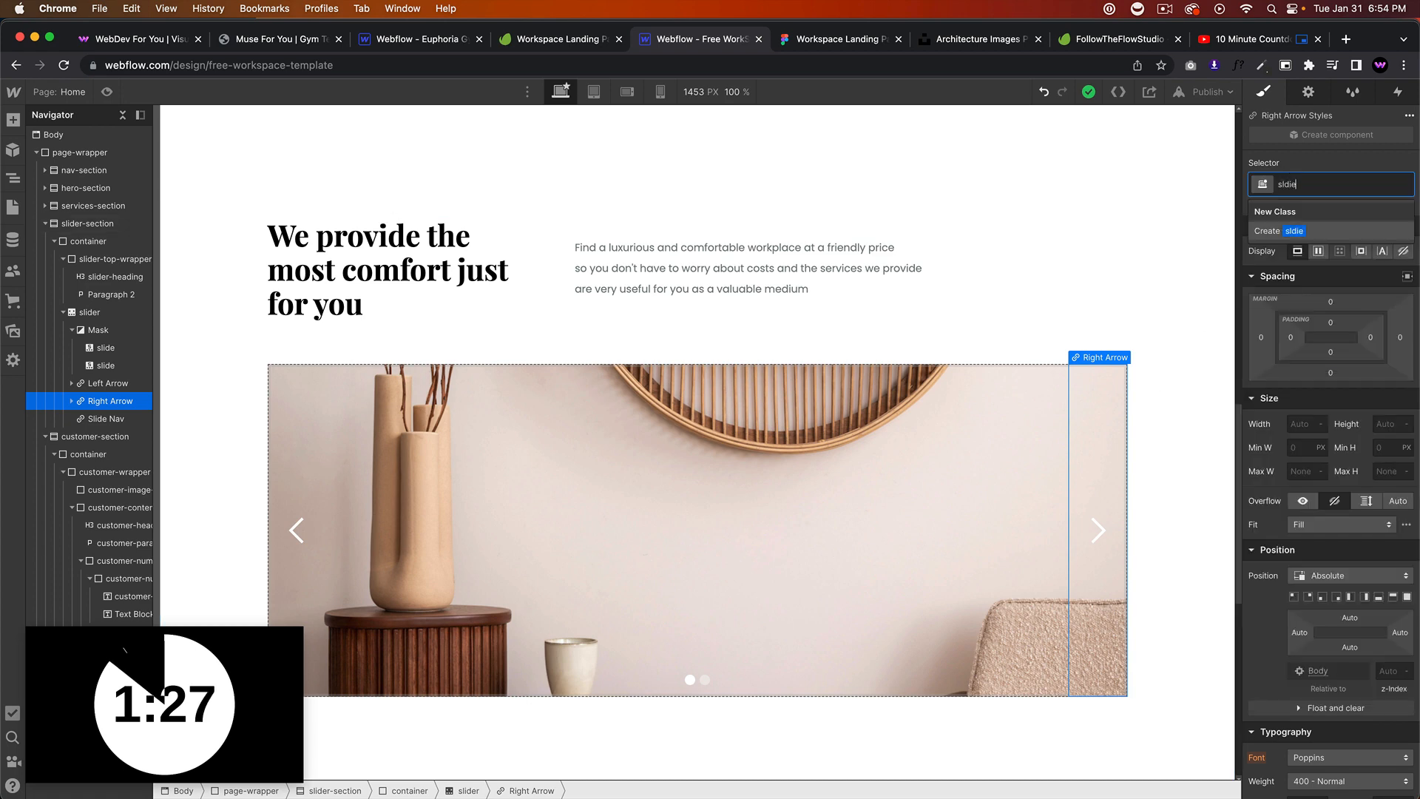
key(BackSpace)
key(BackSpace)
key(BackSpace)
text(ider-right-a)
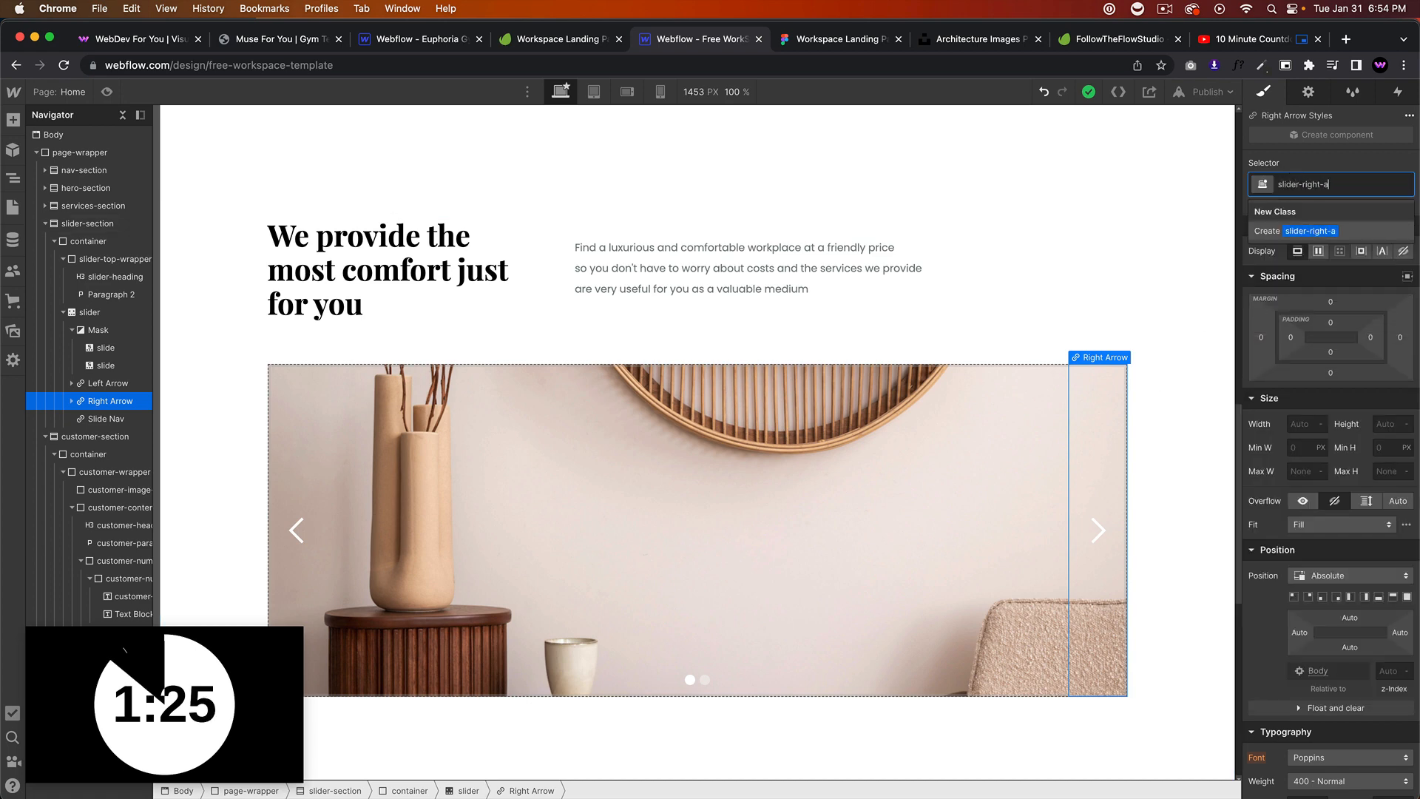
text(rrow)
key(Return)
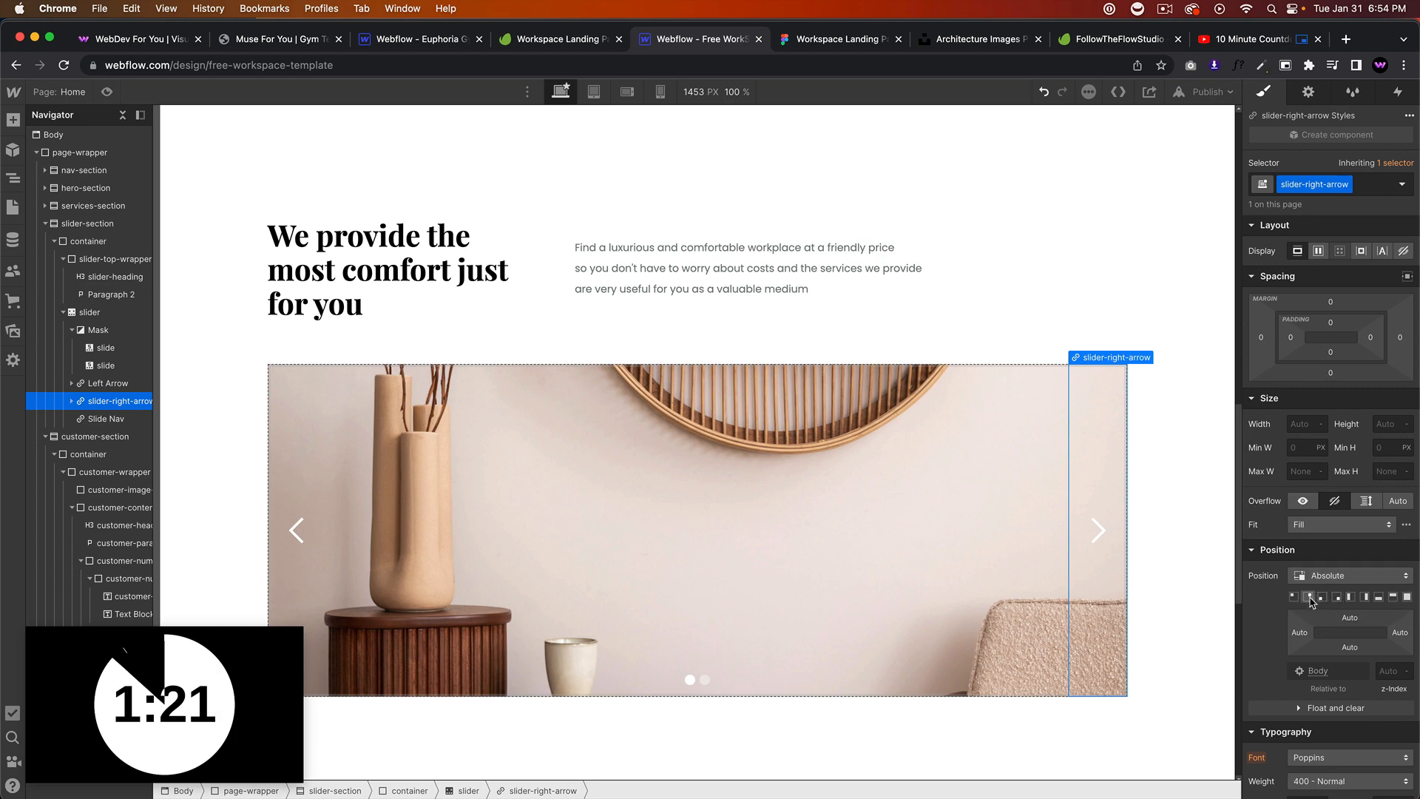
Step: Try the top-right position preset on slider-right-arrow, undo it, and inspect the orange arrow button's dimensions in the Figma design
click(1309, 598)
key(super+z)
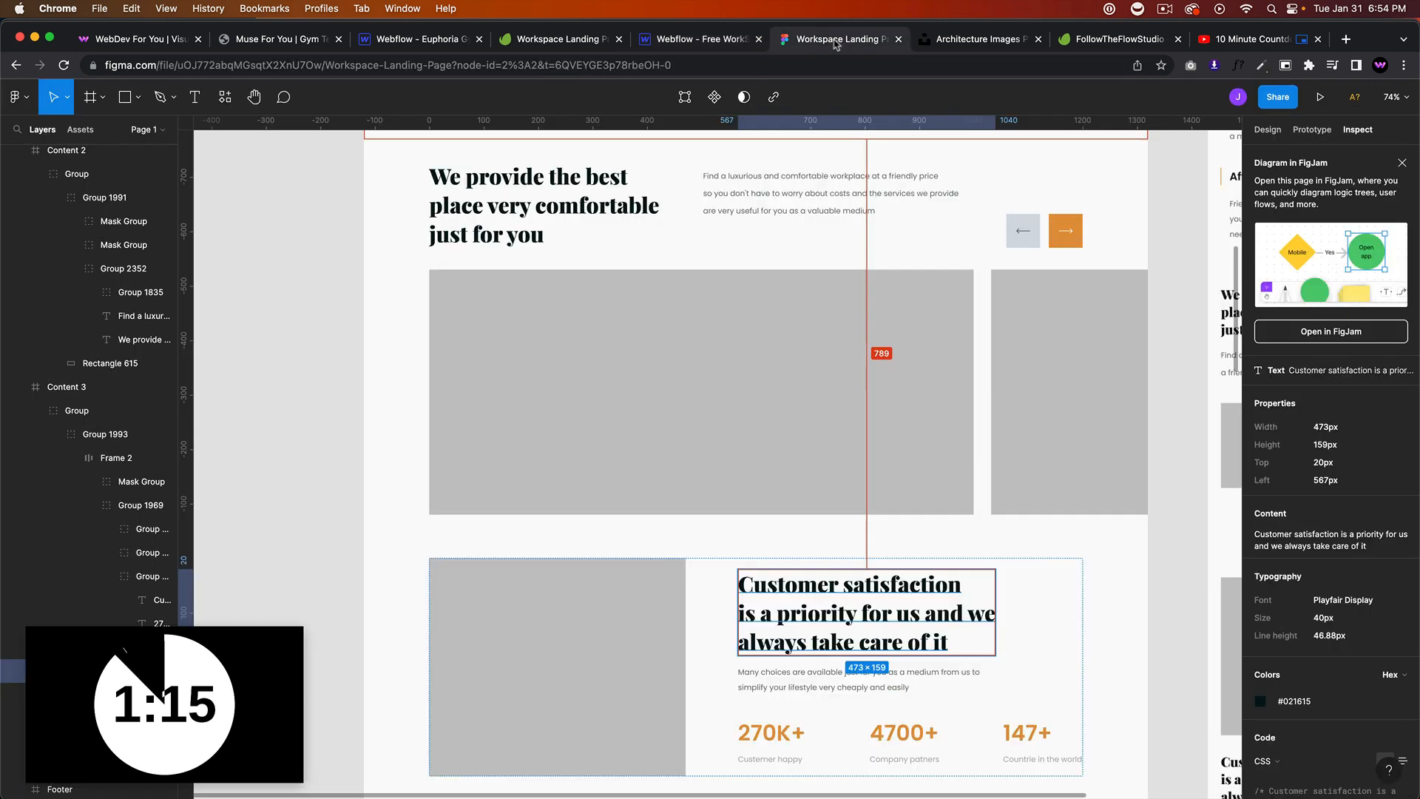
click(851, 39)
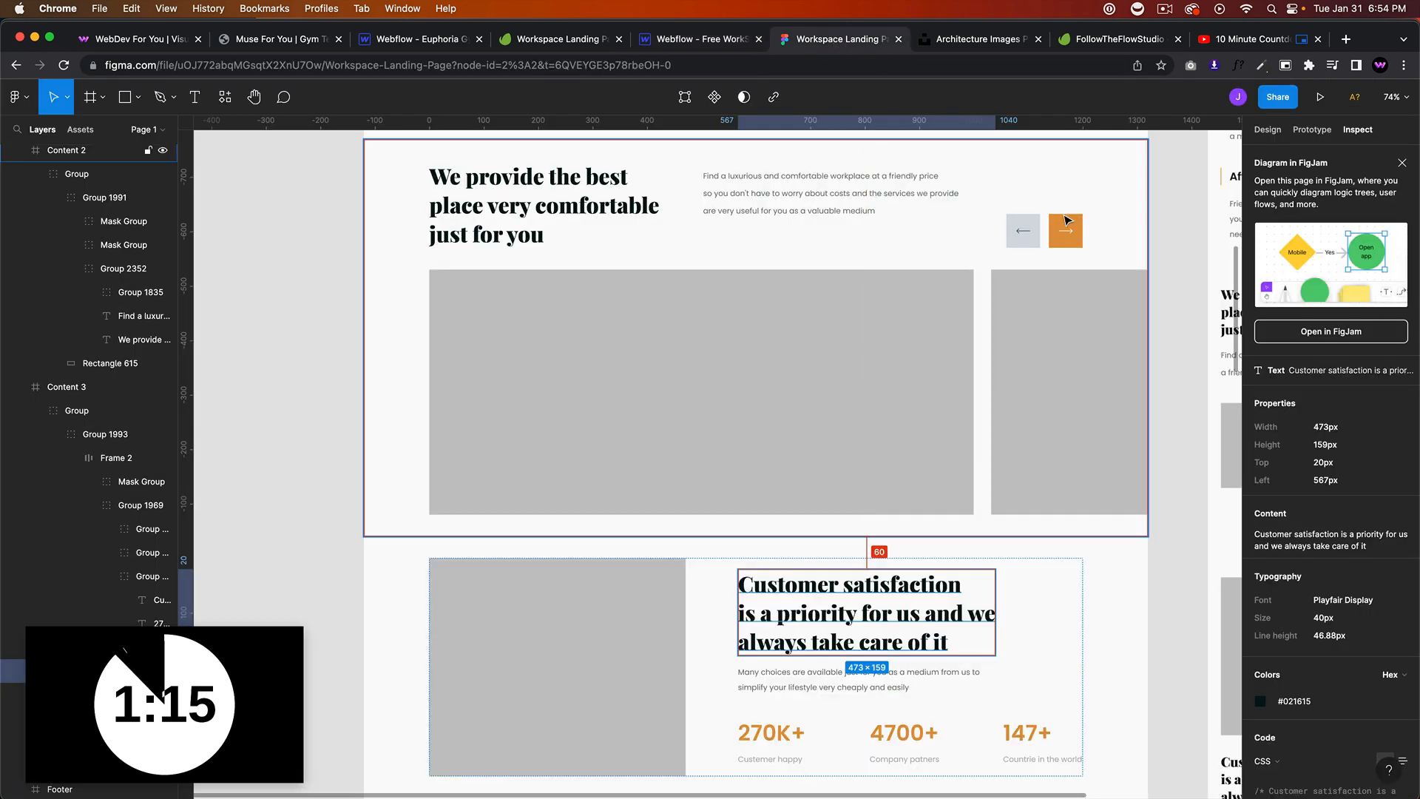
click(1066, 222)
double_click(1065, 224)
double_click(1064, 226)
double_click(1062, 229)
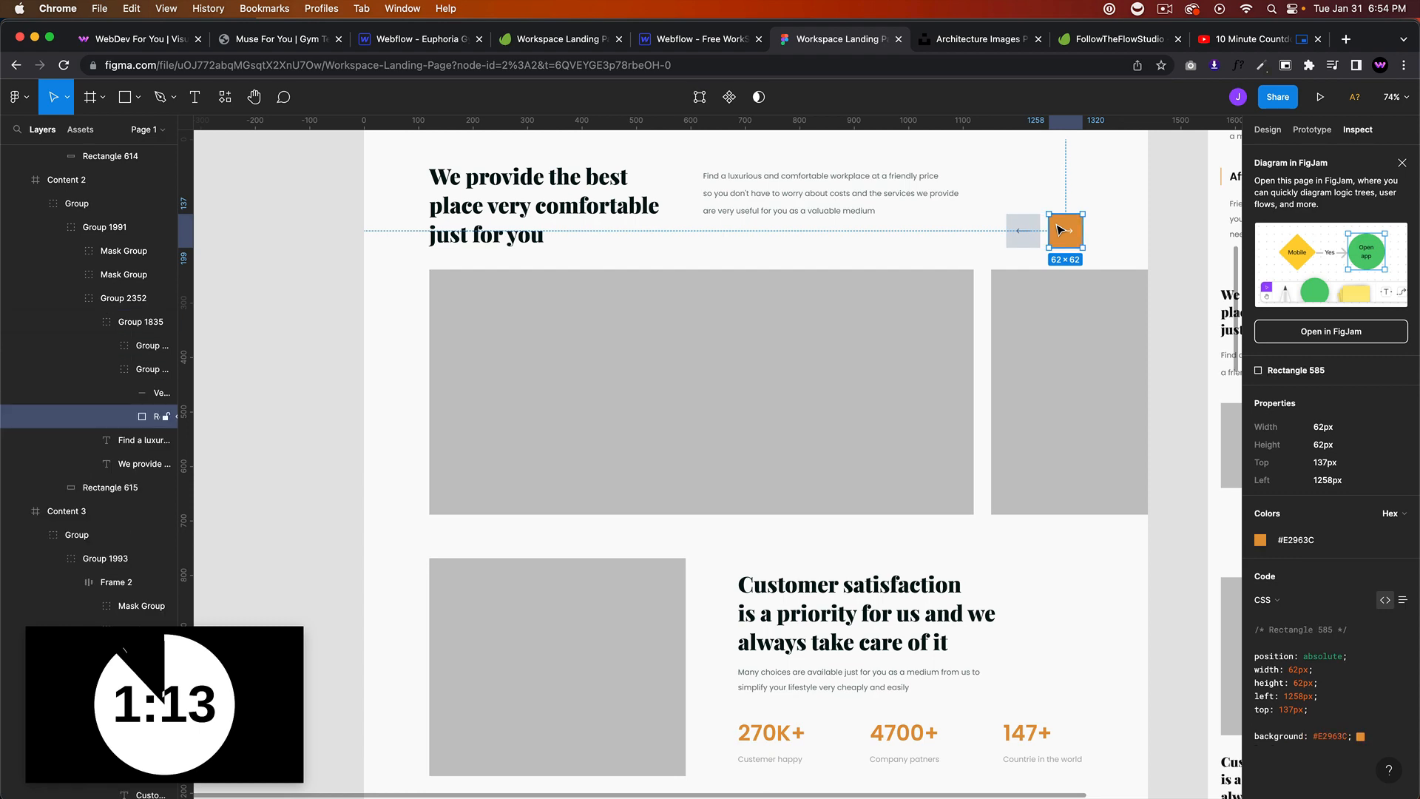
Step: Size slider-right-arrow to 62 by 62 px in Webflow and position it just above the slider's top-right corner
click(679, 47)
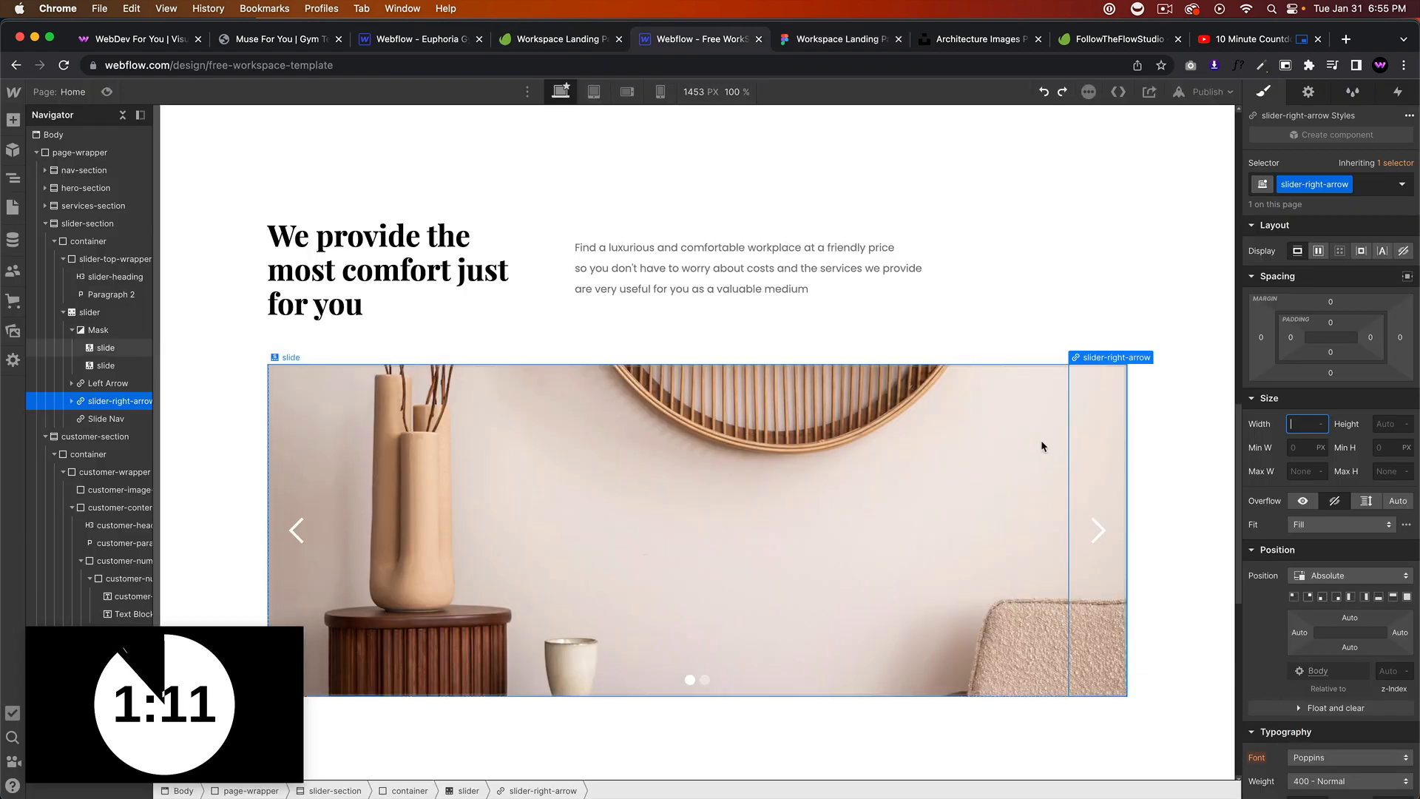
click(1309, 422)
text(62)
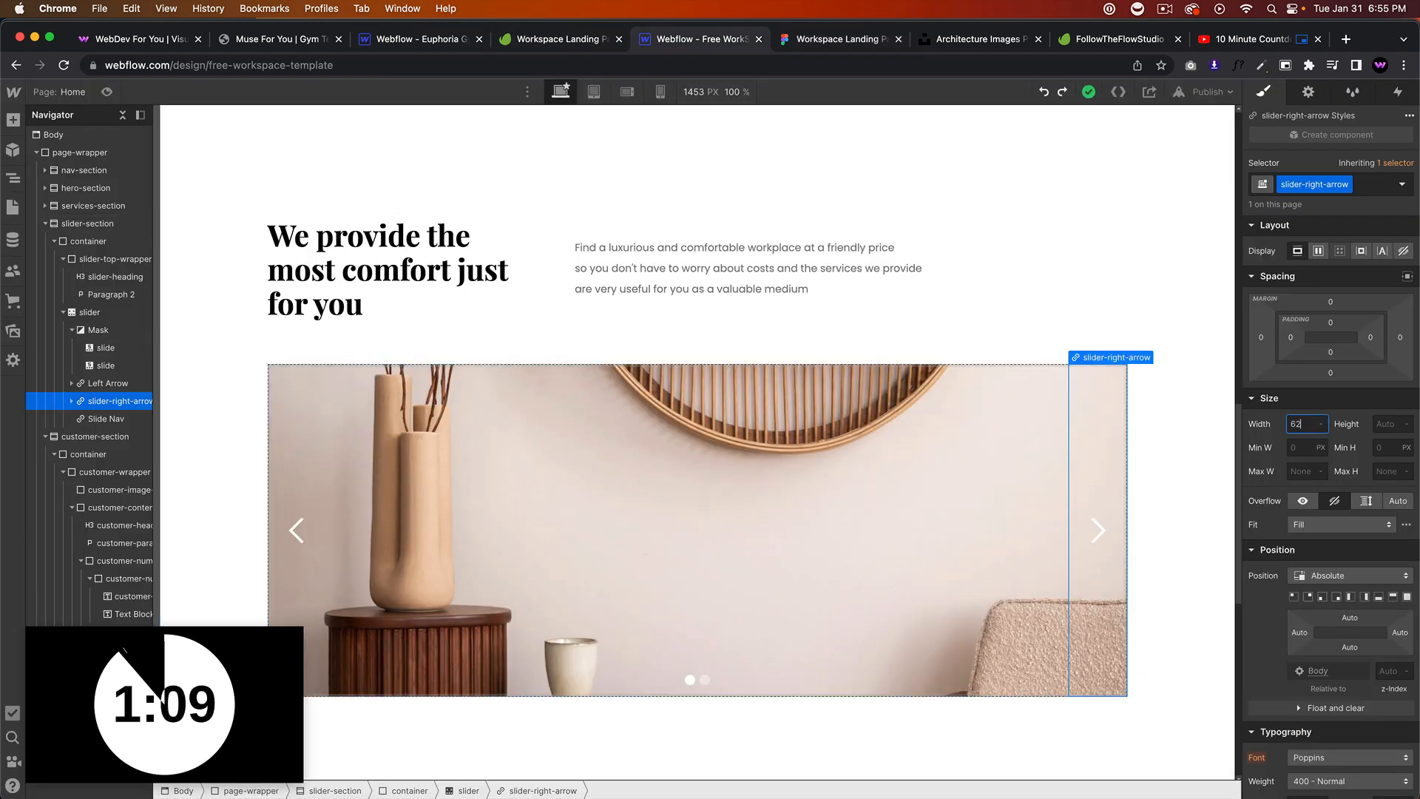
key(Tab)
text(62)
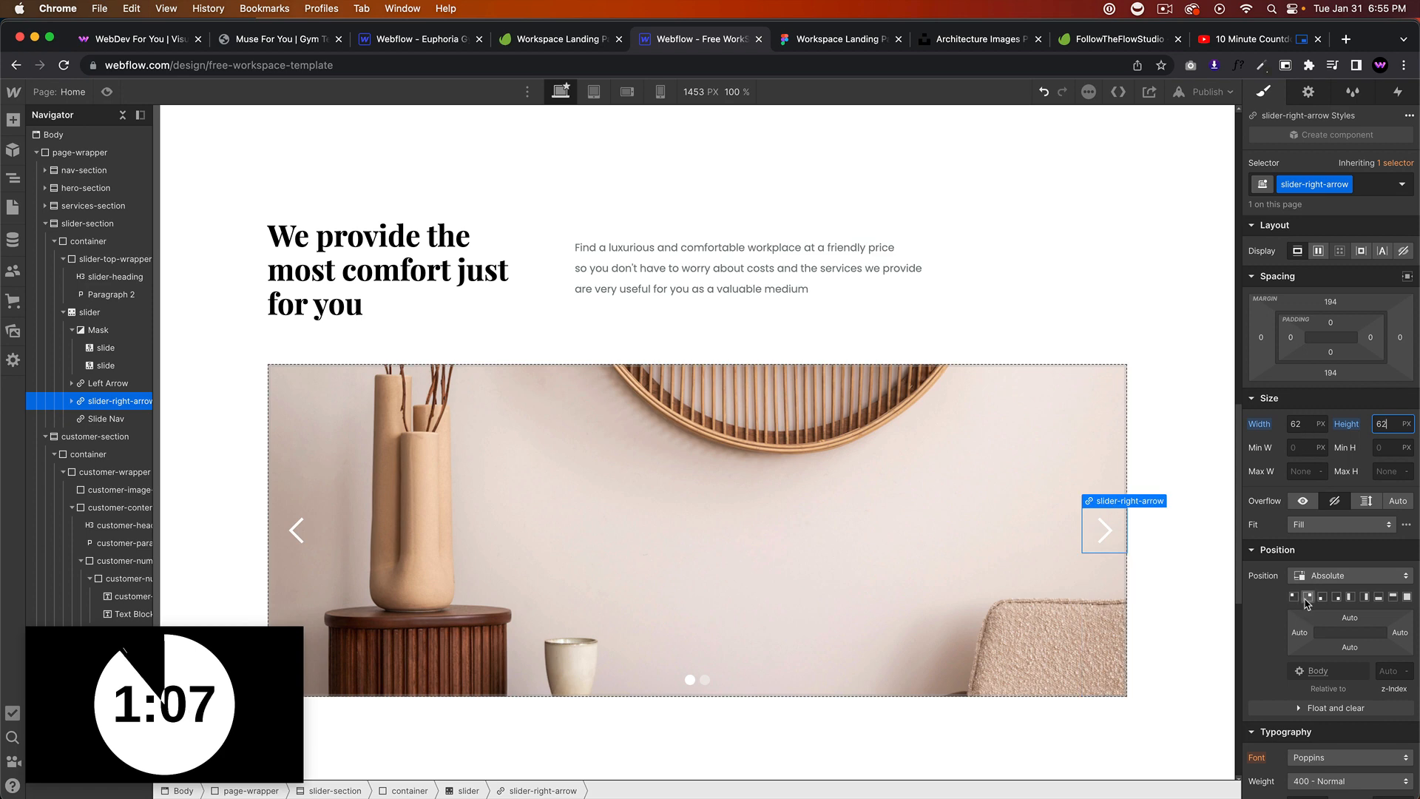
click(1308, 597)
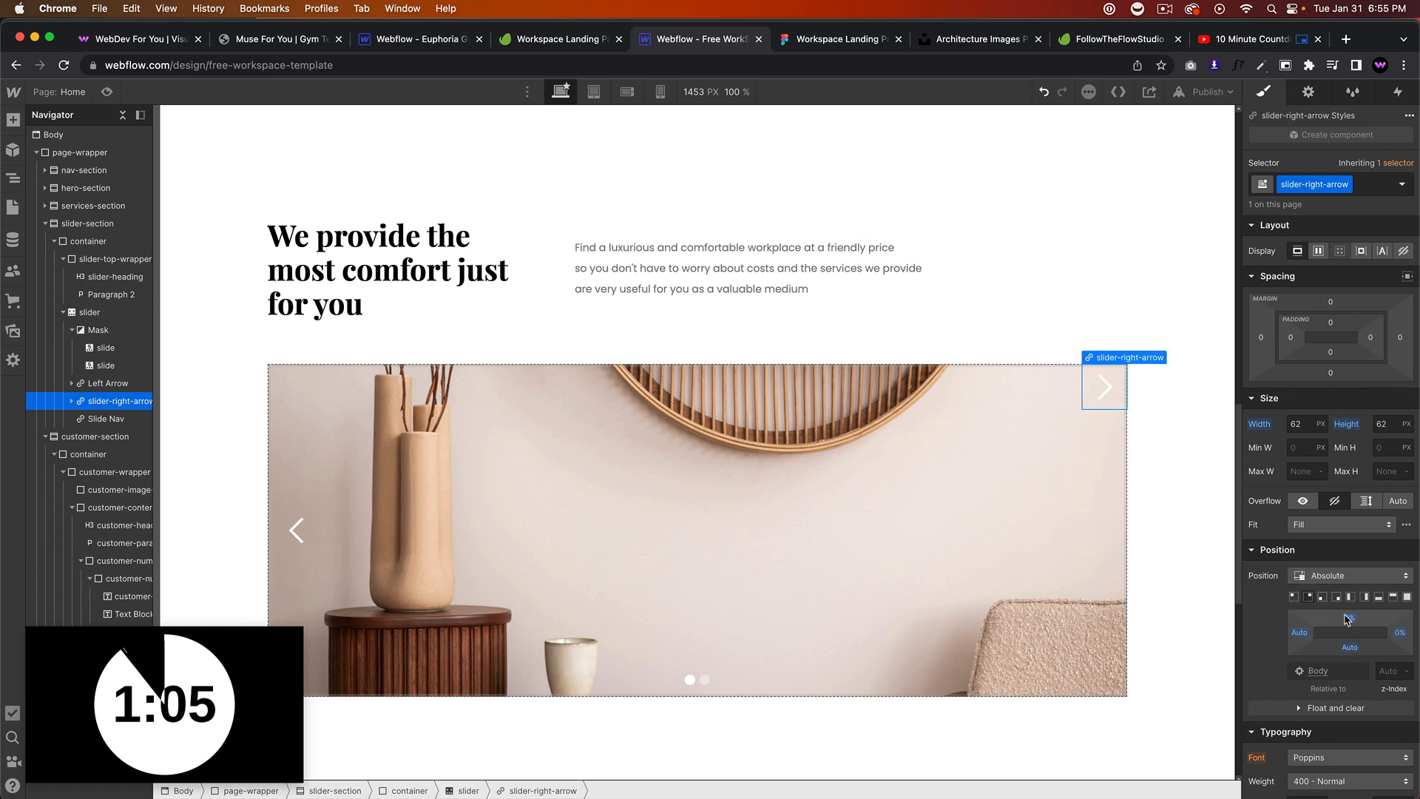
drag(1348, 620, 1344, 599)
Step: Fill slider-right-arrow's background with the Dark Orange swatch and switch to the Figma design to compare
scroll(1346, 639, down, 10)
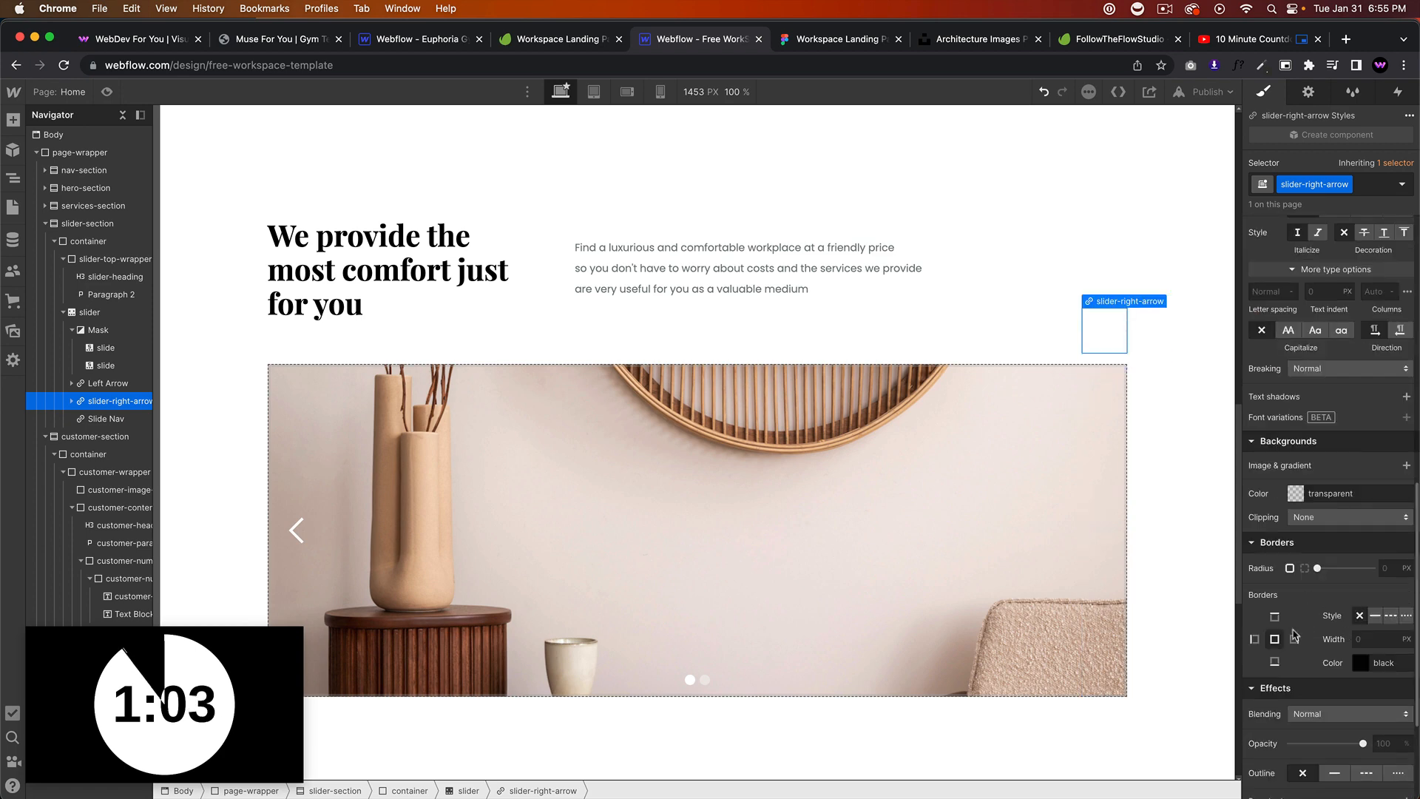
click(1295, 493)
click(1285, 721)
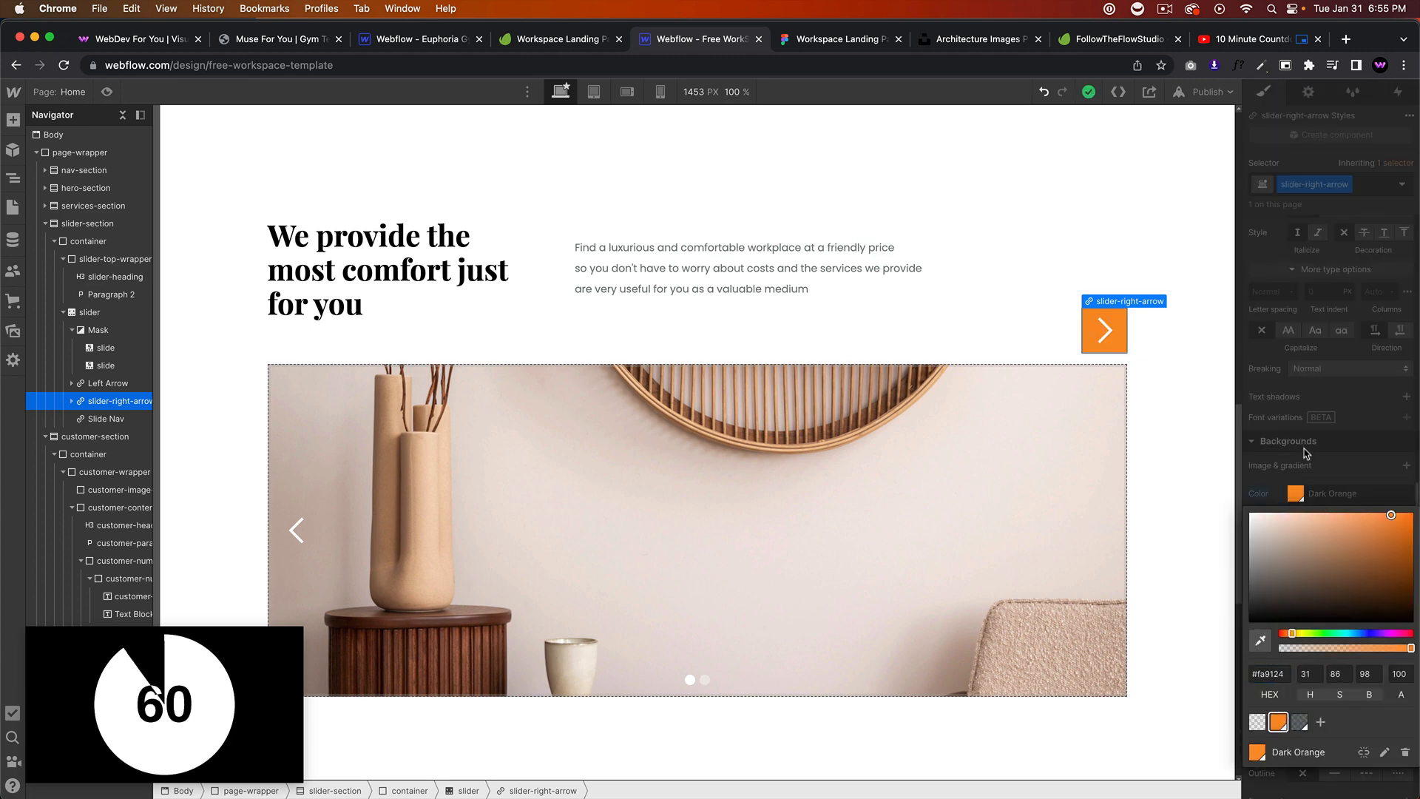
click(1079, 259)
click(781, 41)
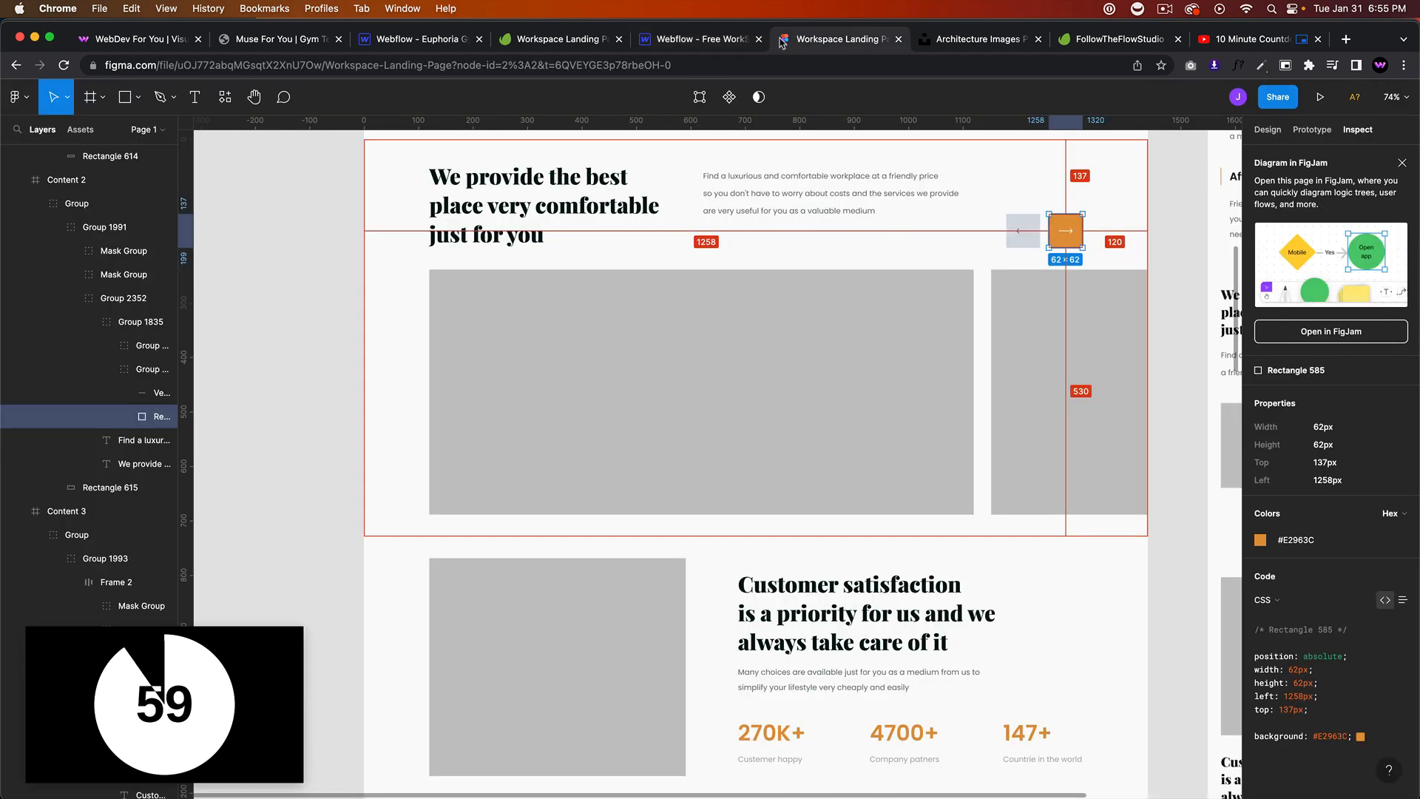
Step: Return to the Webflow designer and set slider-right-arrow's top offset to -20%
click(717, 41)
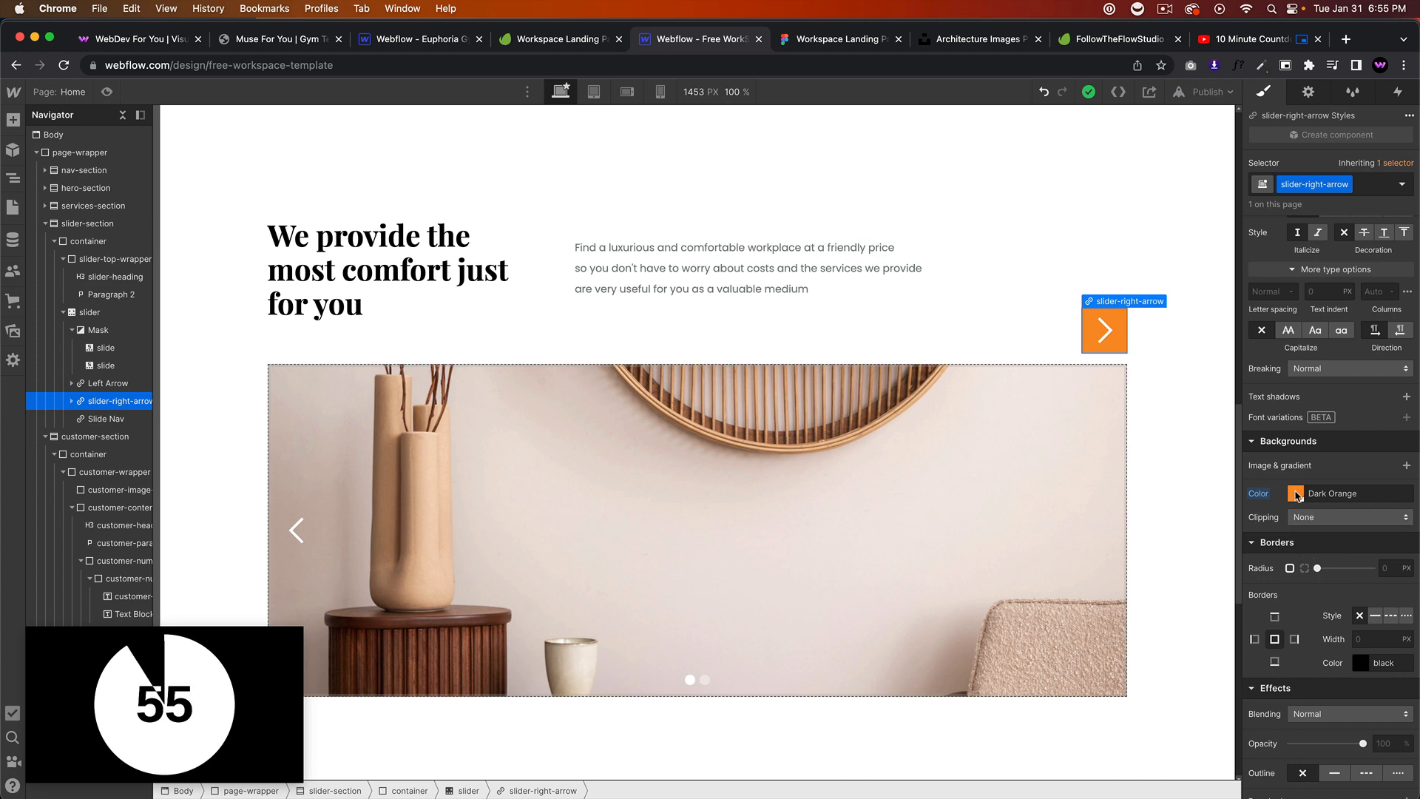
scroll(1291, 407, up, 8)
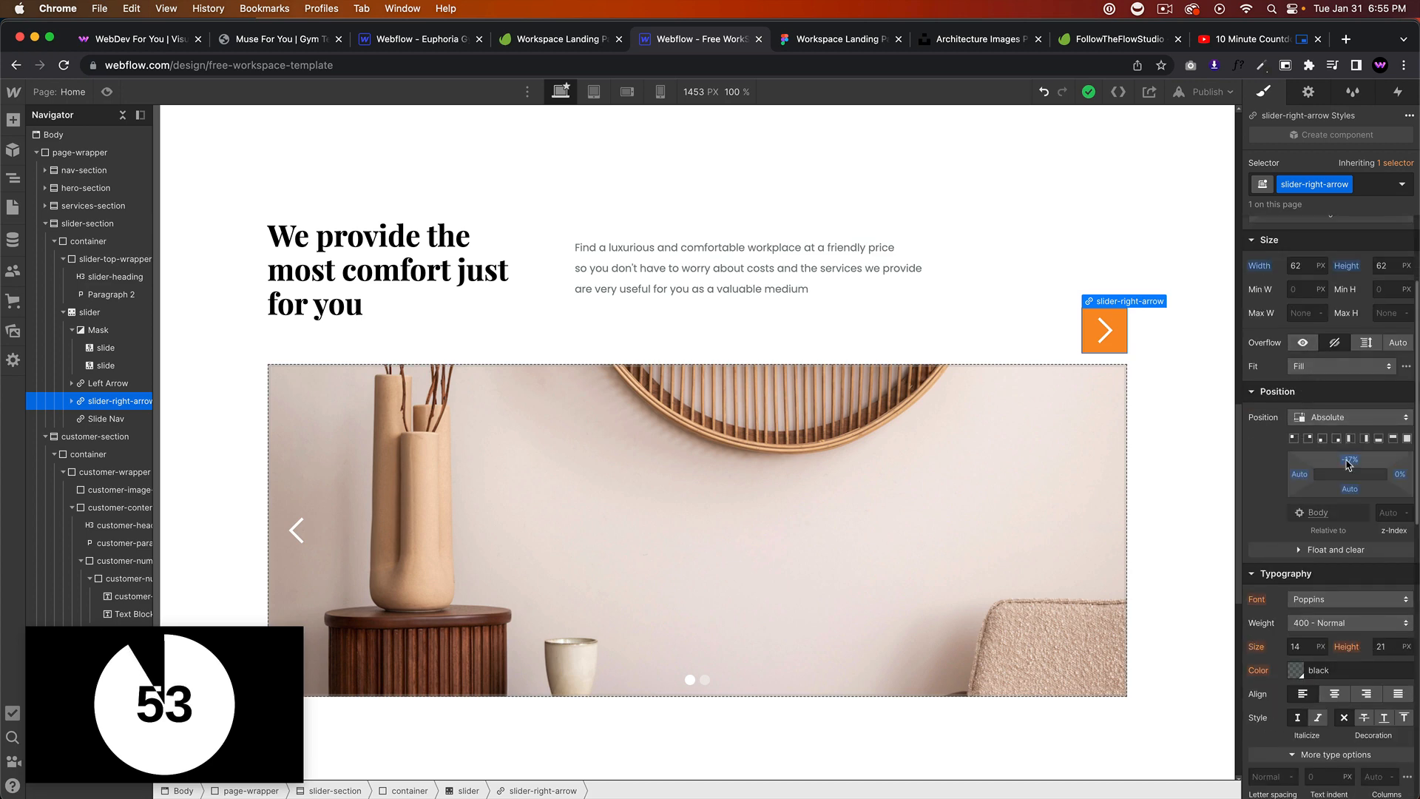
drag(1348, 459, 1348, 456)
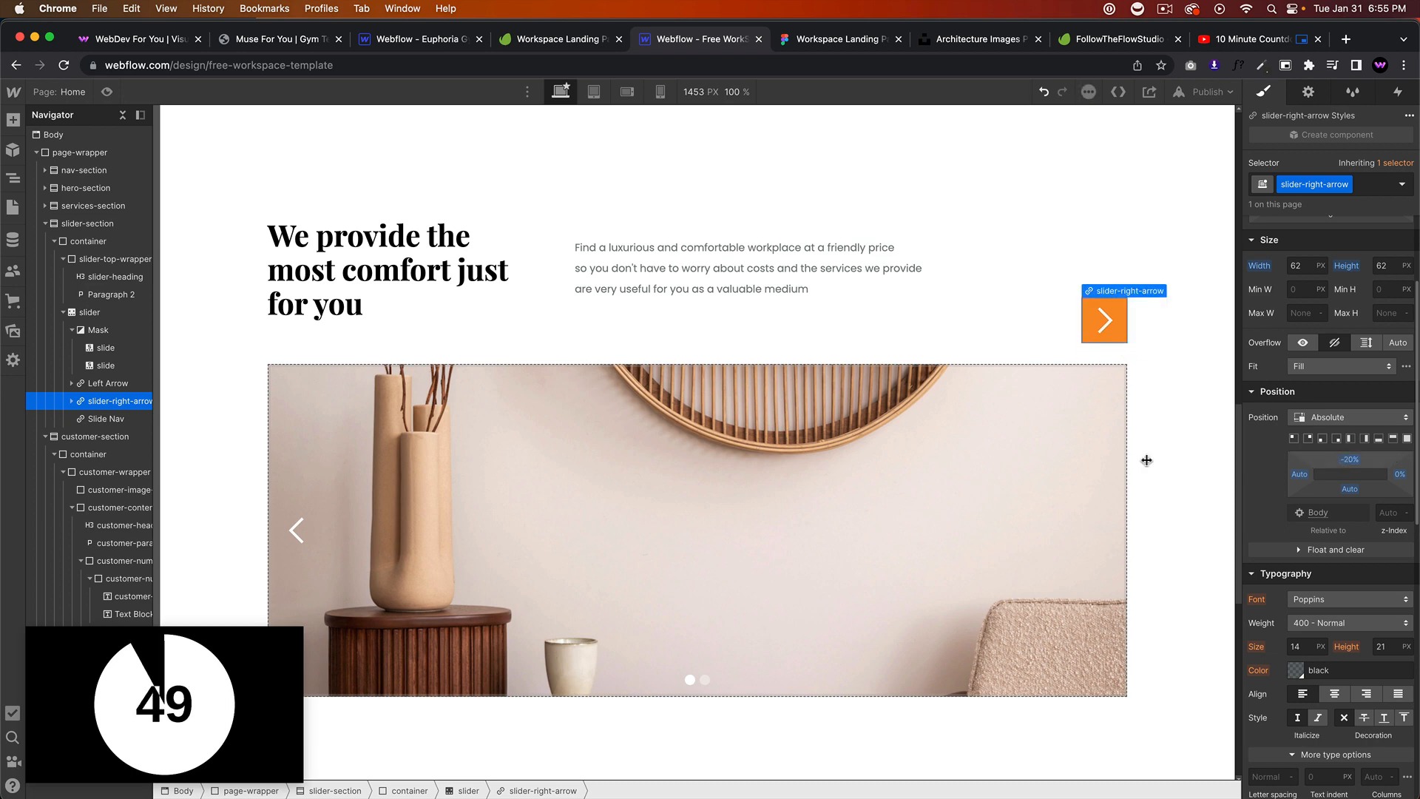
Step: Give the slider's left arrow the class slider-left-arrow
click(310, 414)
click(1302, 184)
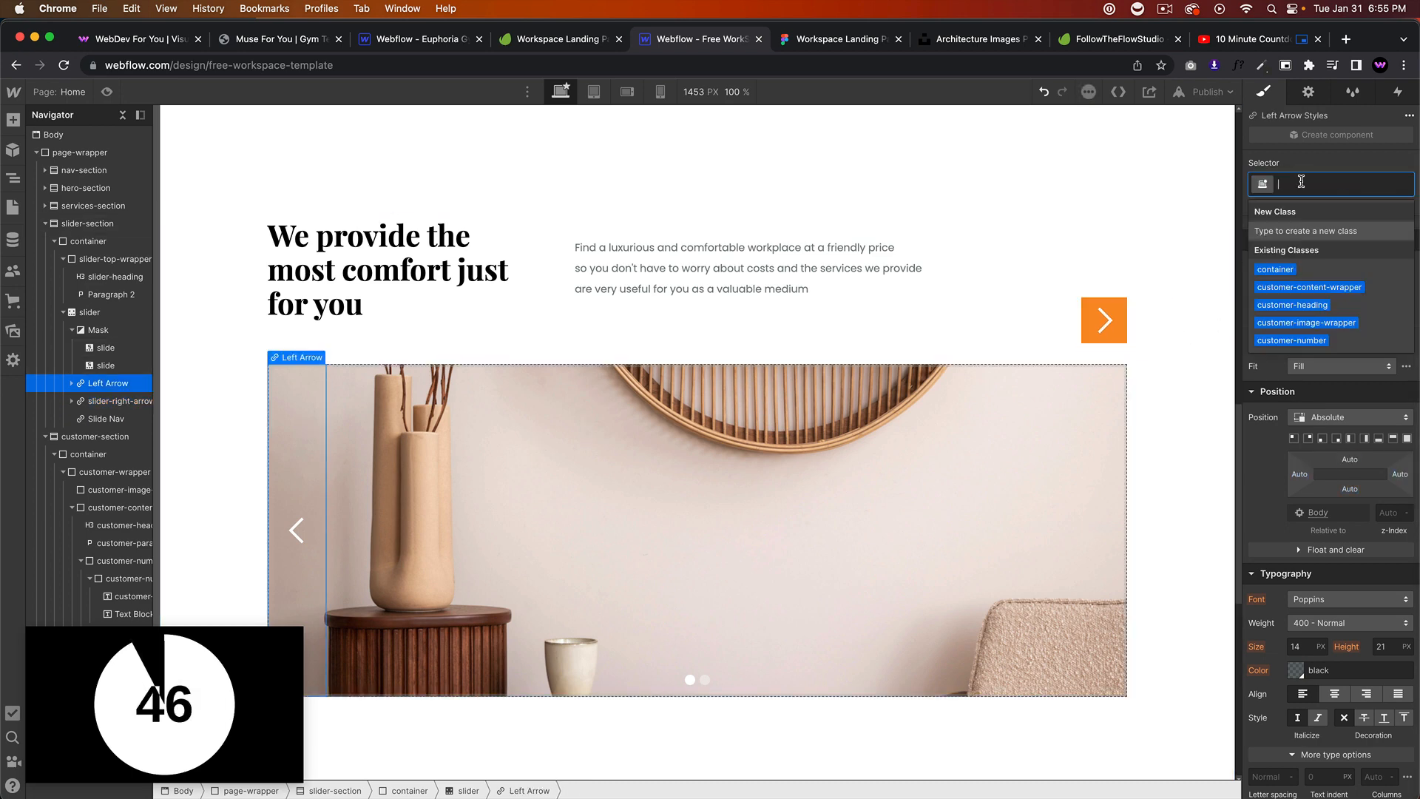
text(slider-right)
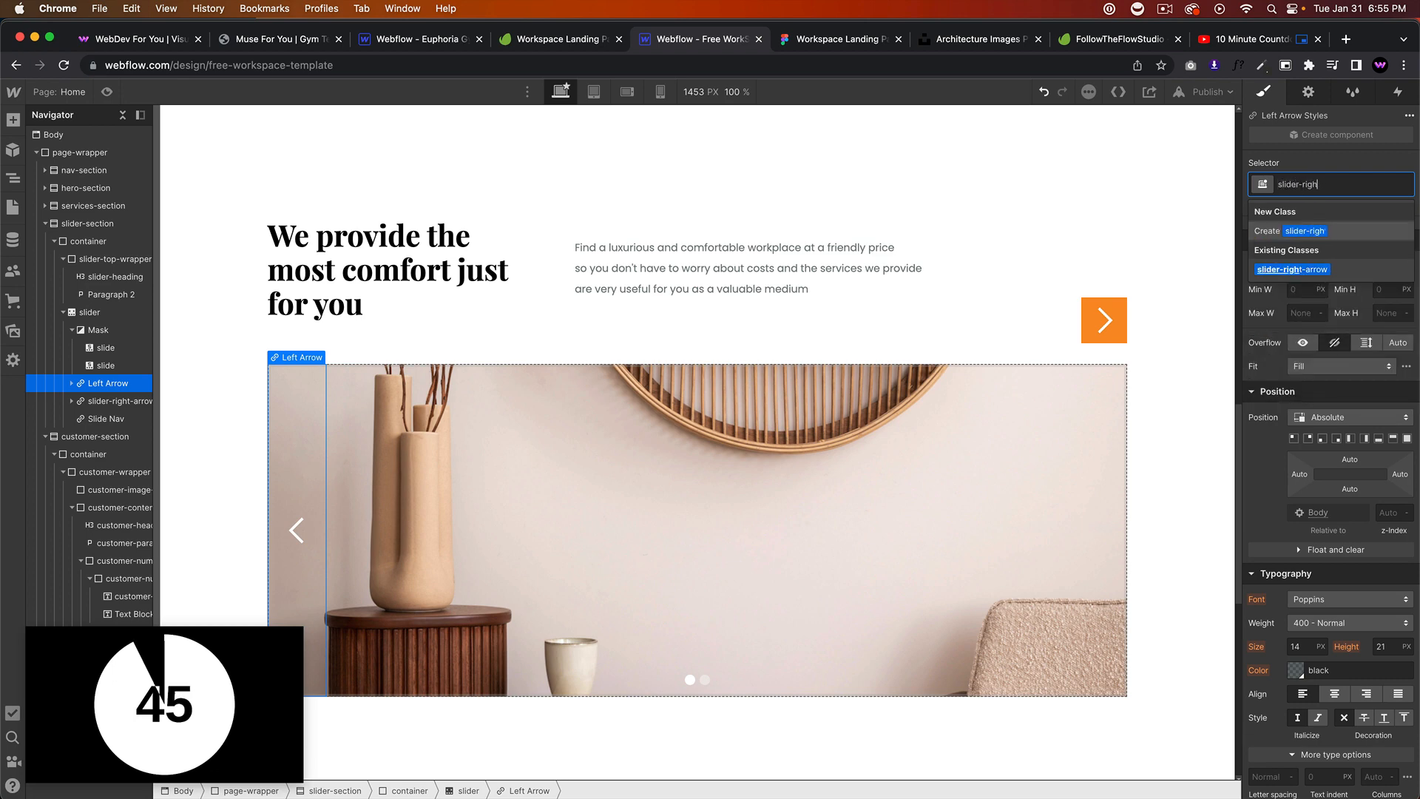
key(BackSpace)
key(BackSpace)
key(BackSpace)
key(BackSpace)
text(left-arrow)
key(Return)
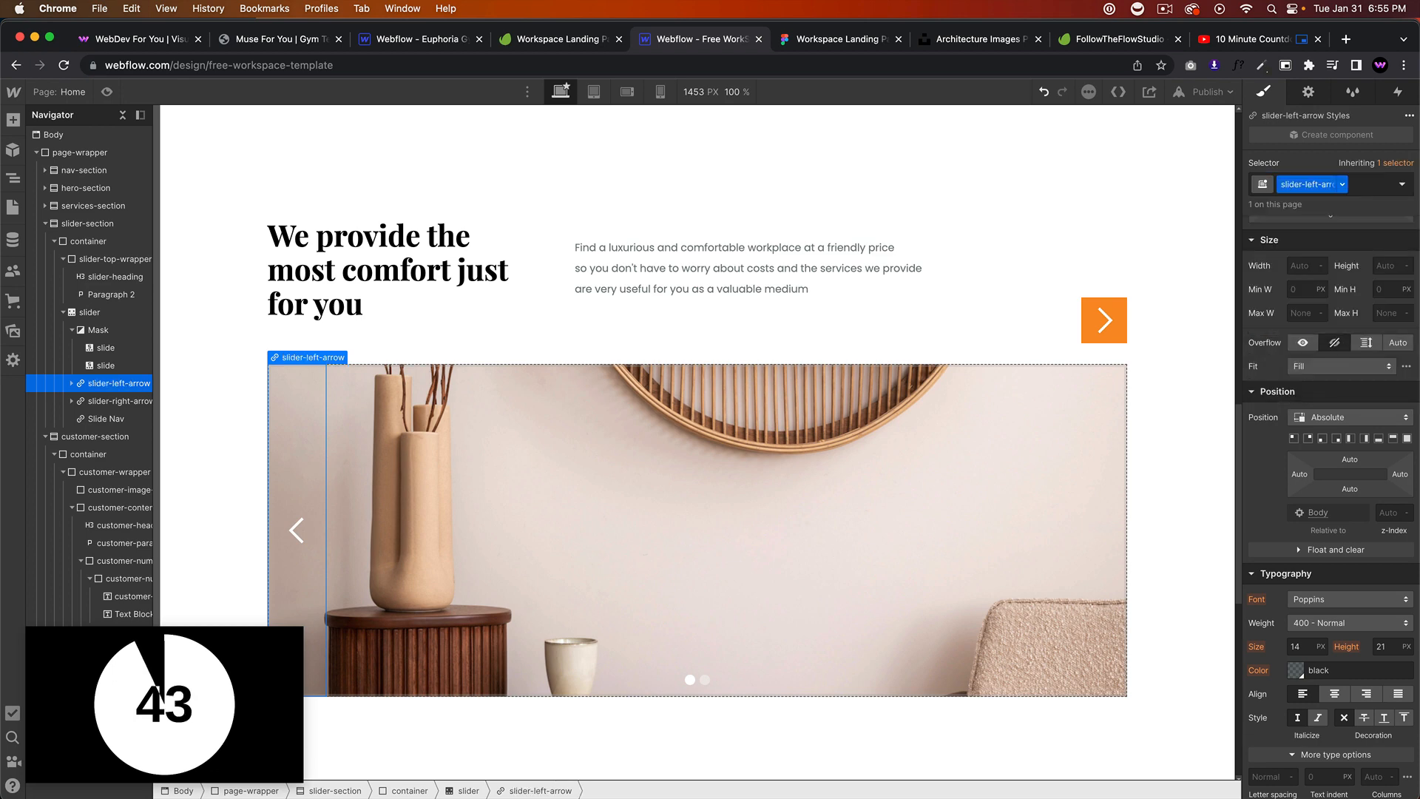
Step: Size slider-left-arrow to 62 px wide and 62 px high
click(1296, 261)
text(62)
key(Tab)
text(62)
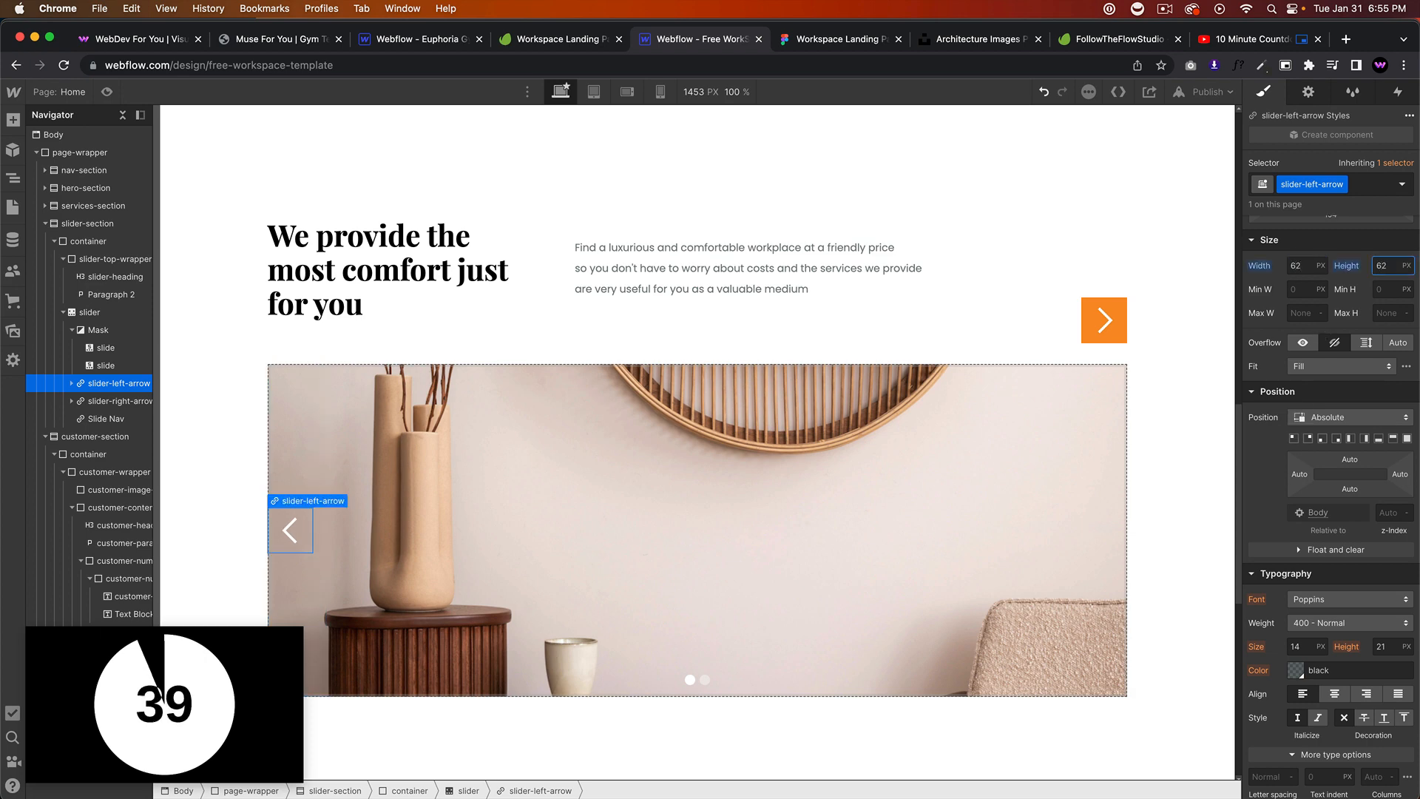
Step: Fill slider-left-arrow's background with the Black swatch
scroll(1294, 658, down, 5)
scroll(1296, 581, down, 10)
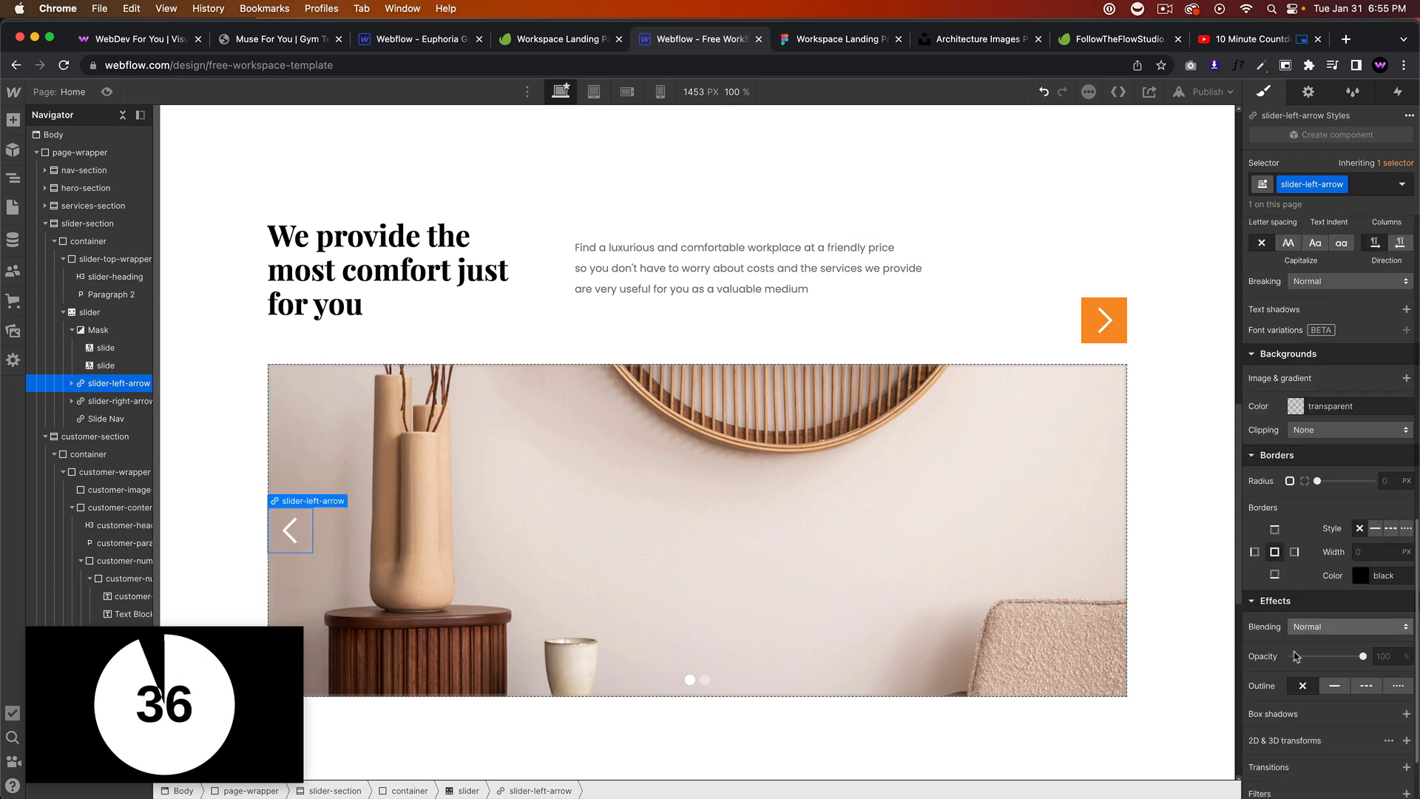
click(1296, 406)
click(1299, 635)
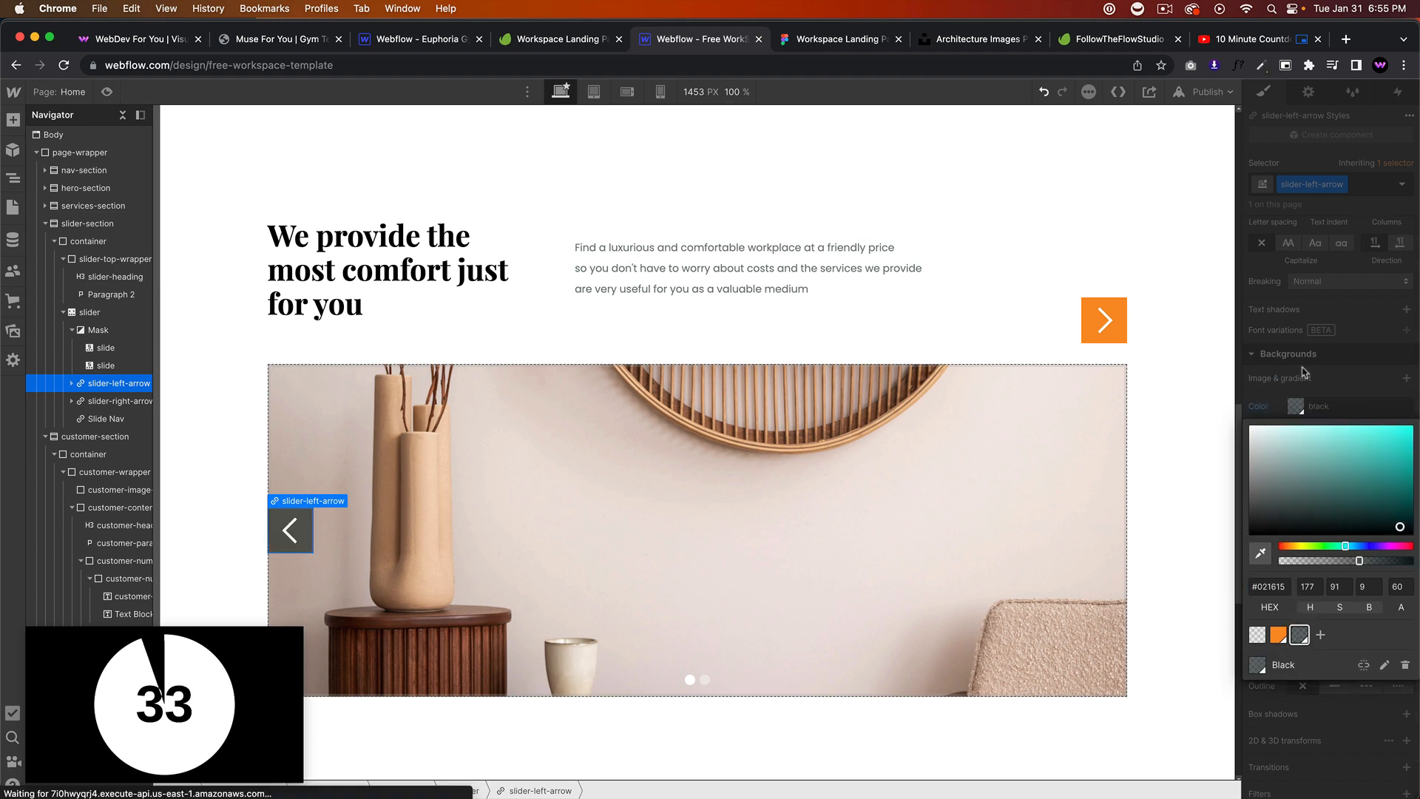
click(1270, 385)
Step: Apply the top-right position preset to slider-left-arrow, with a top offset of -20% and a right offset of 8%
scroll(1308, 476, up, 10)
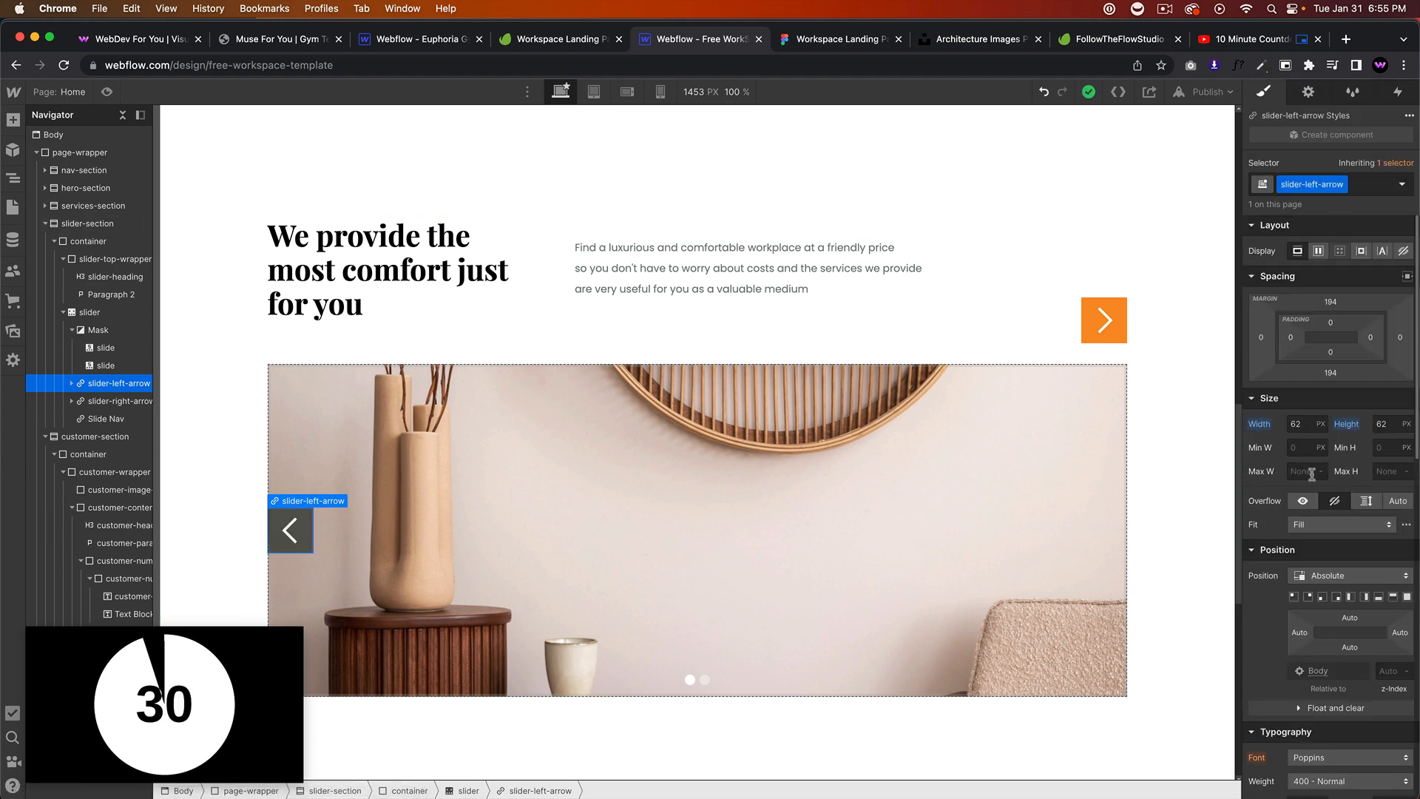
click(1309, 597)
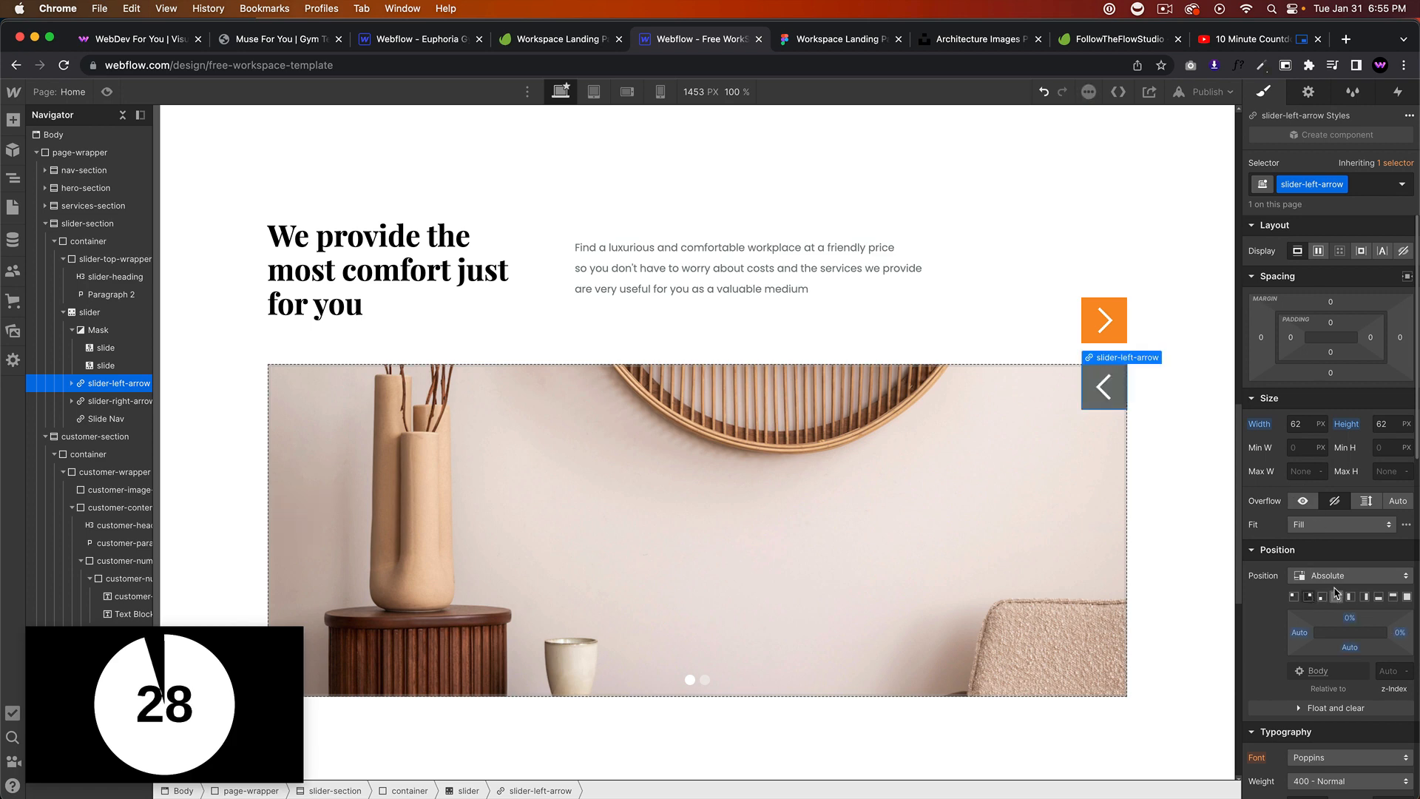
drag(1350, 617, 1398, 632)
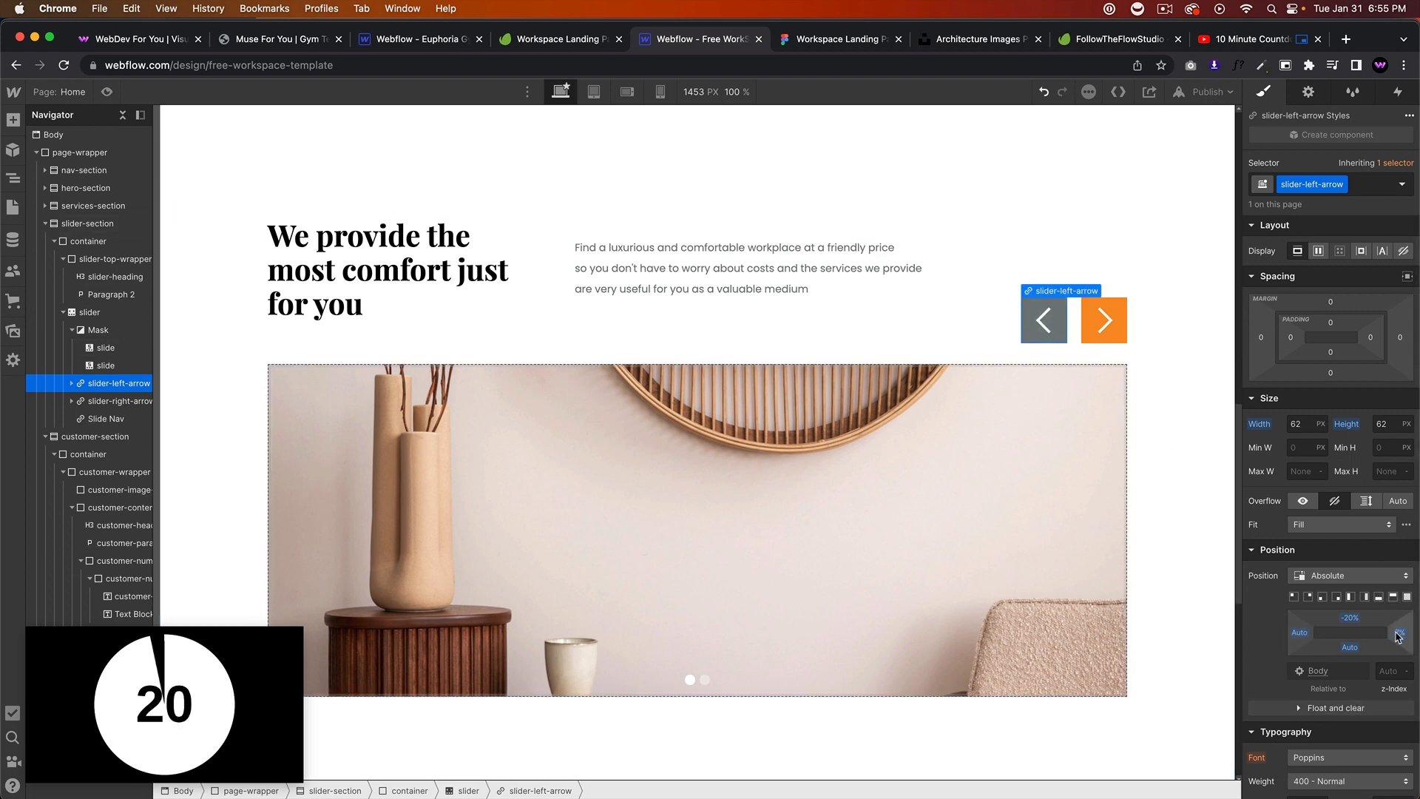
drag(1397, 632, 1403, 630)
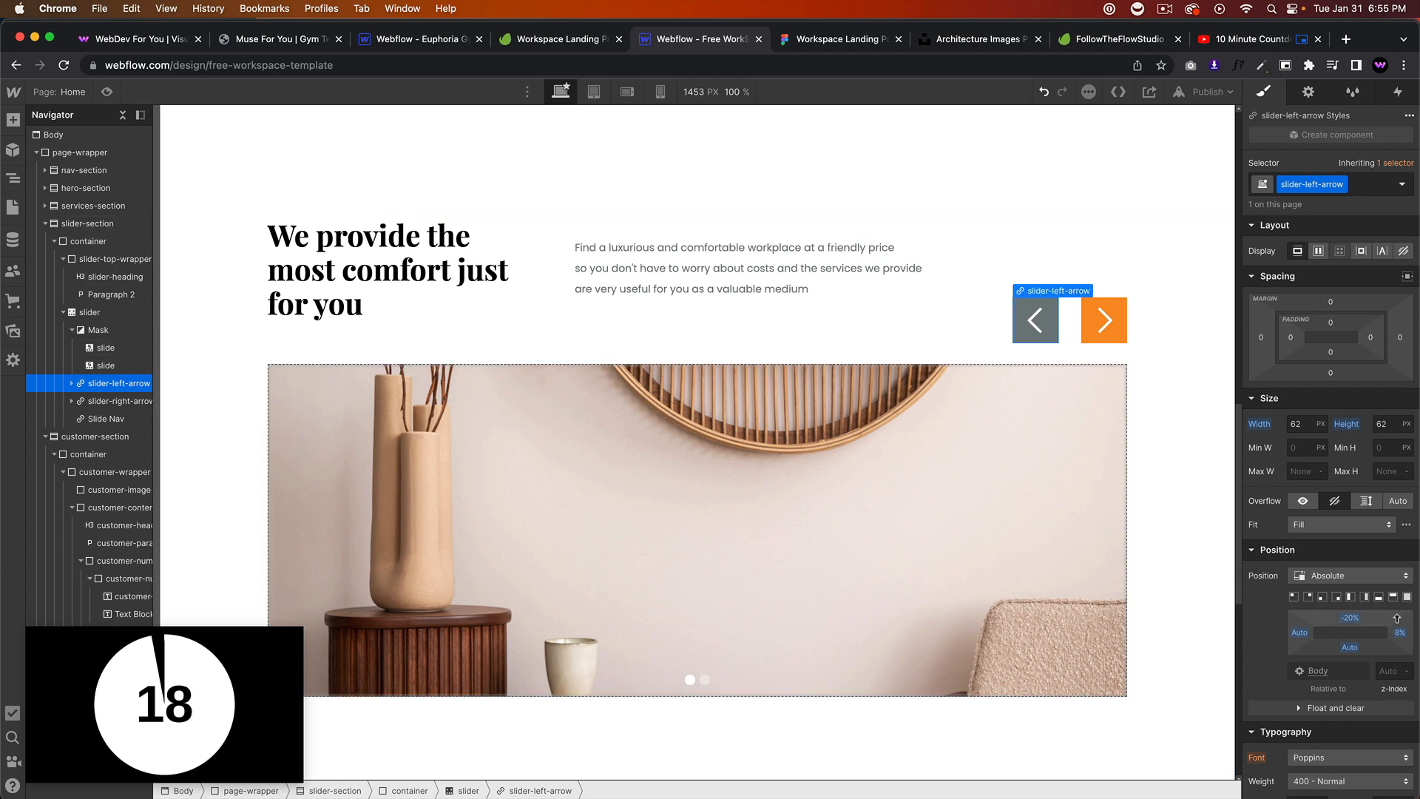
Step: Preview the page and advance the slider with its orange right arrow
click(1099, 393)
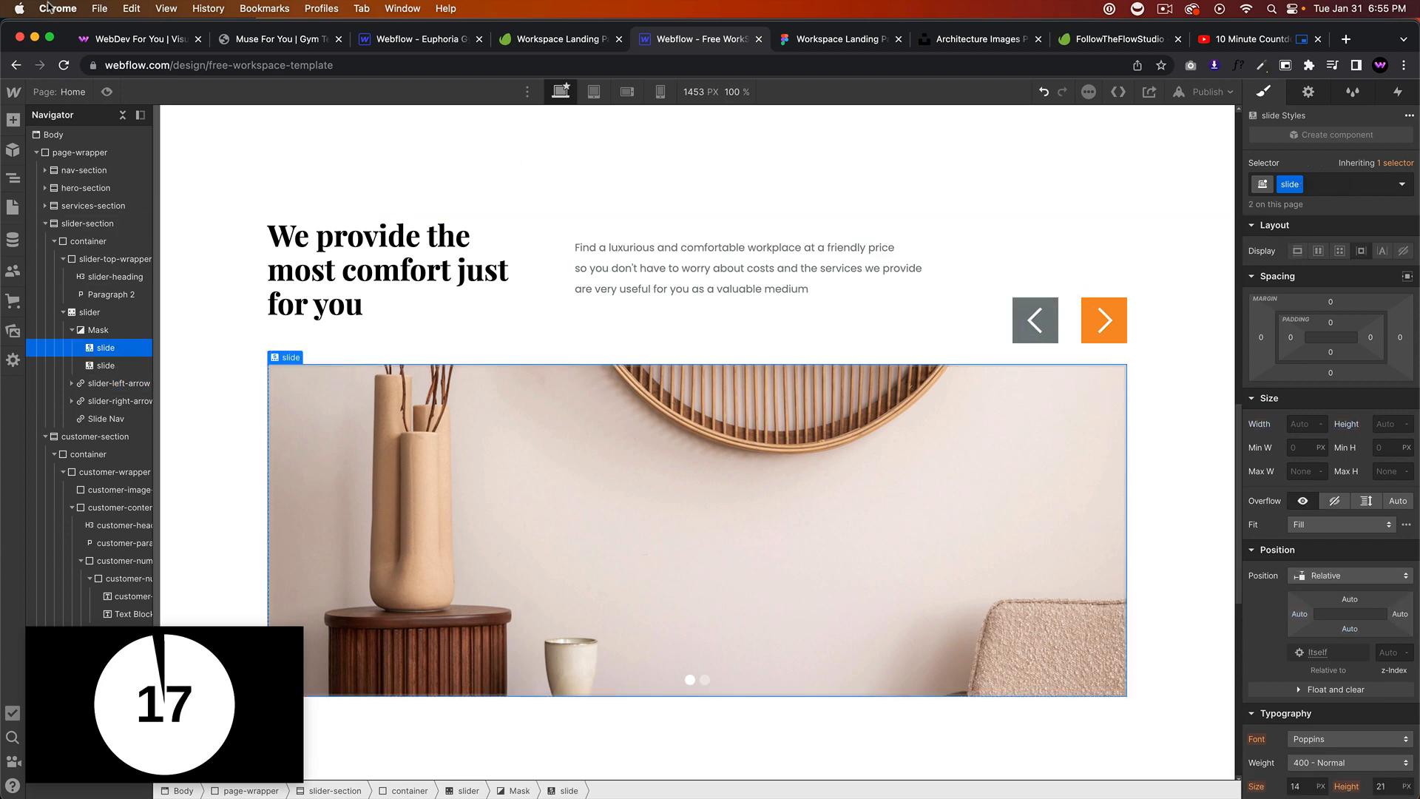
click(107, 91)
click(1226, 330)
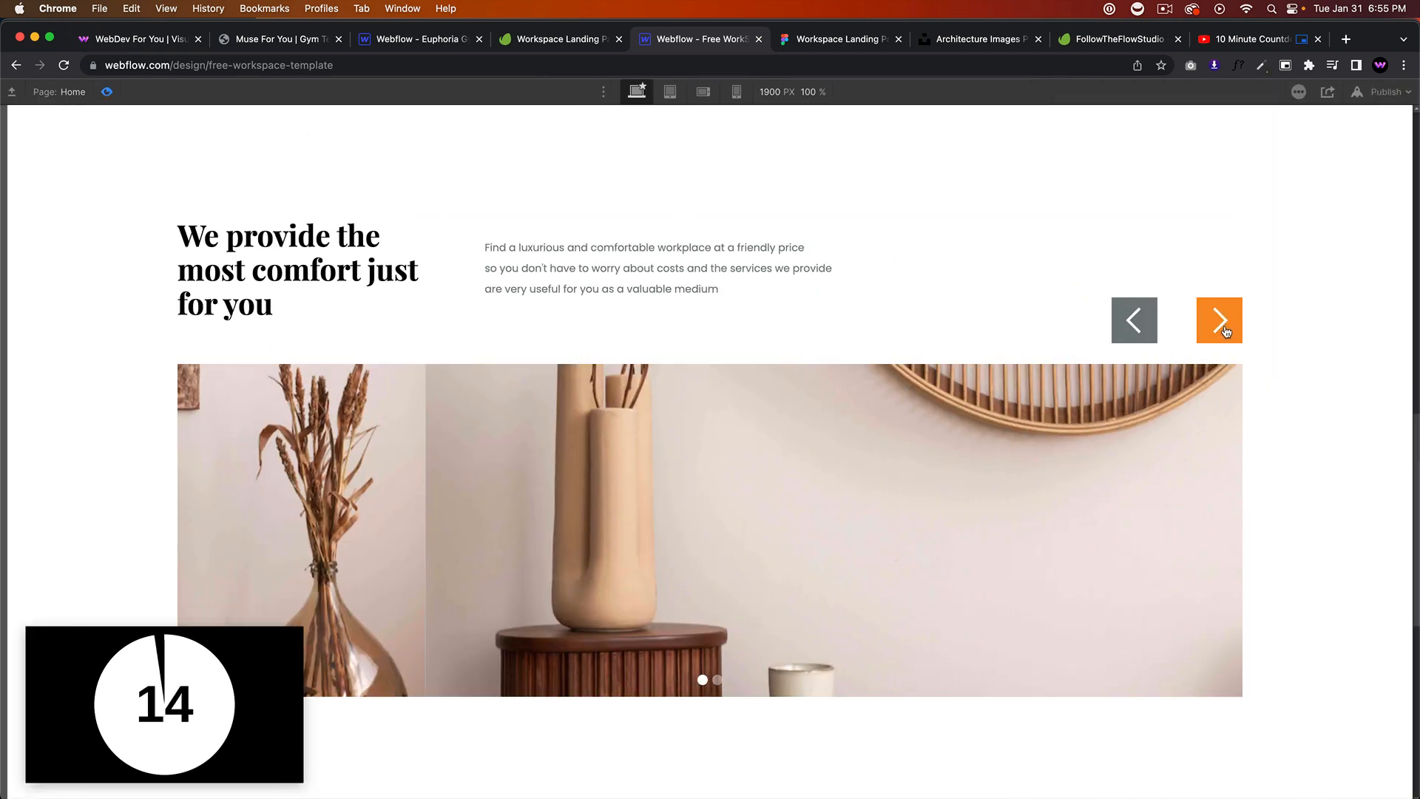
Step: Compare the slider arrows with the Figma design and review the hero and advantages sections in the Webflow preview
click(814, 38)
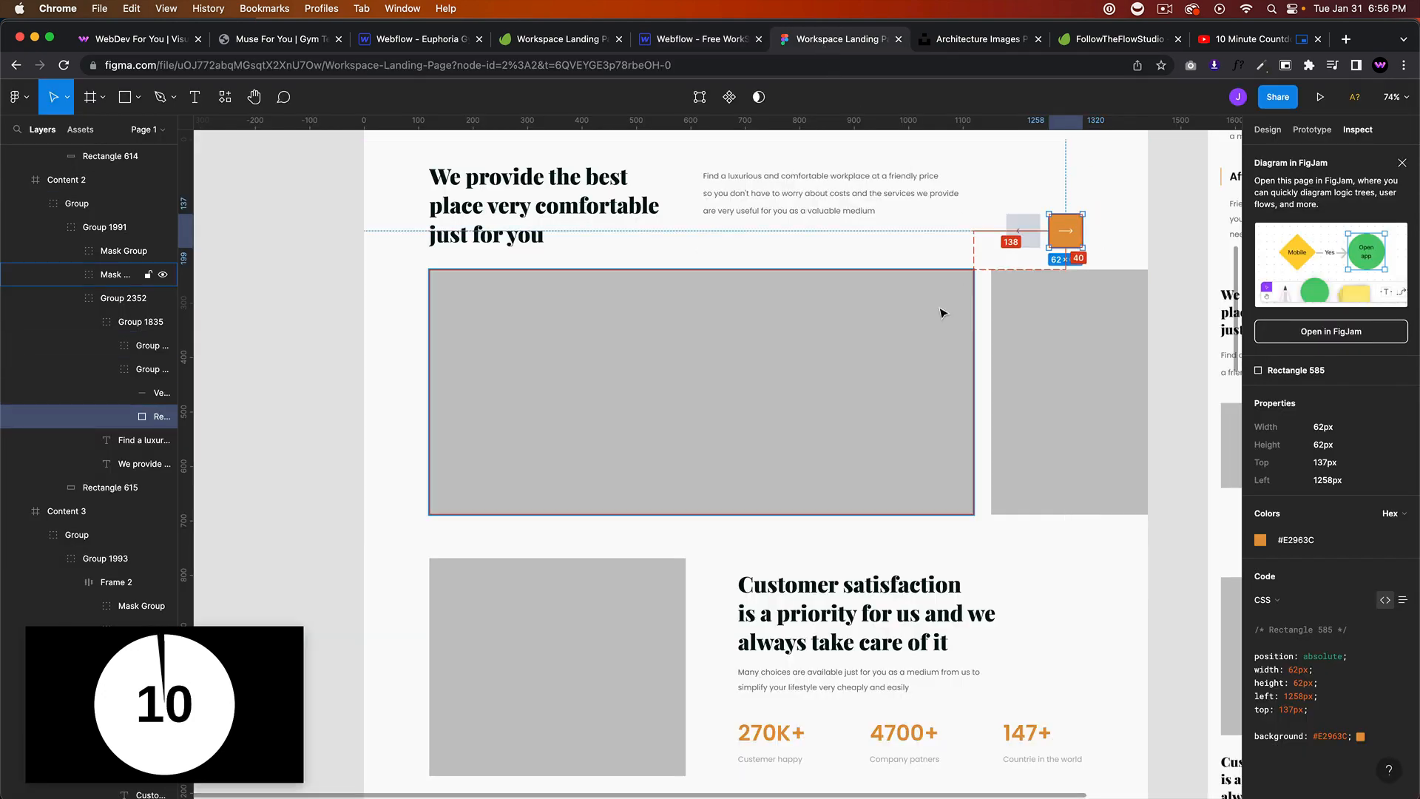
scroll(943, 314, down, 3)
scroll(945, 314, up, 3)
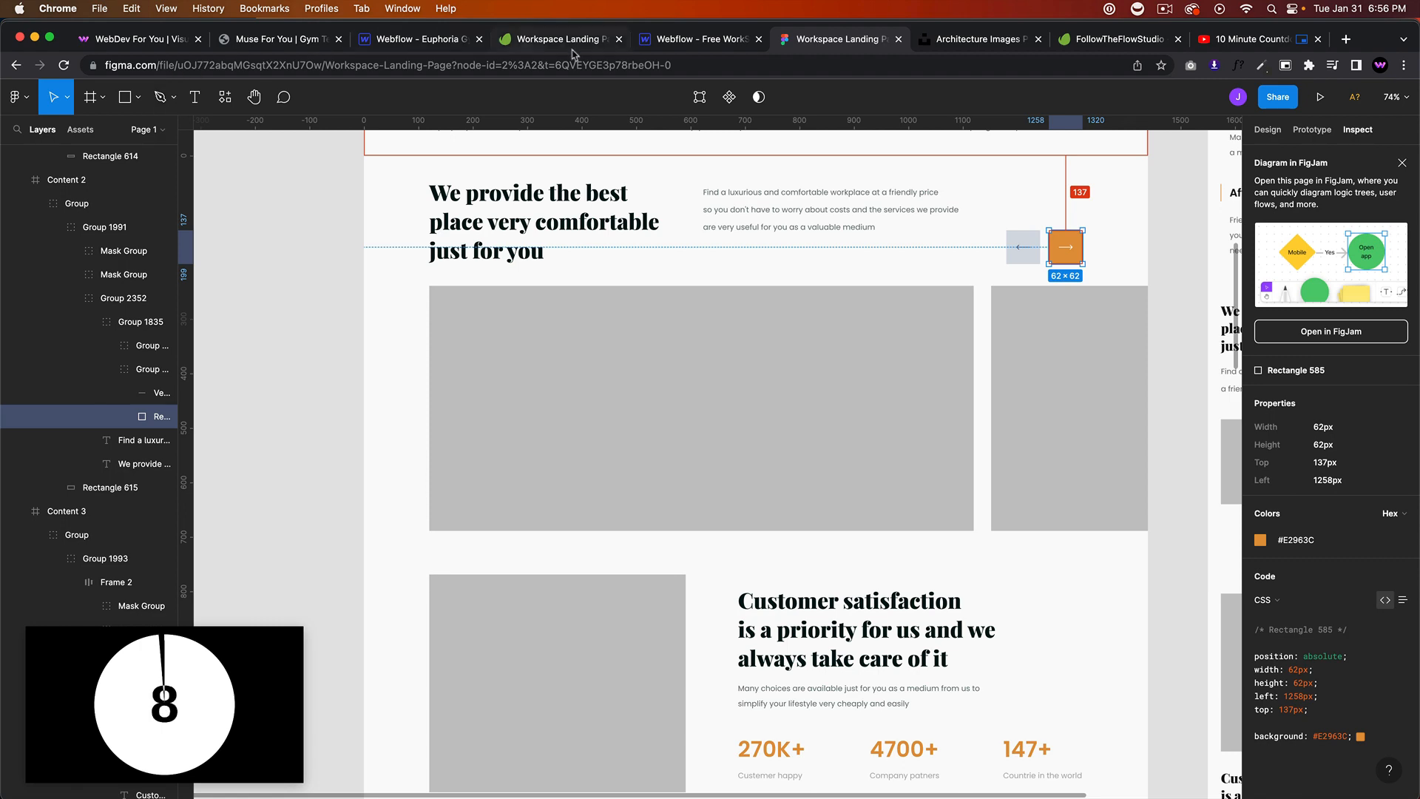
click(686, 42)
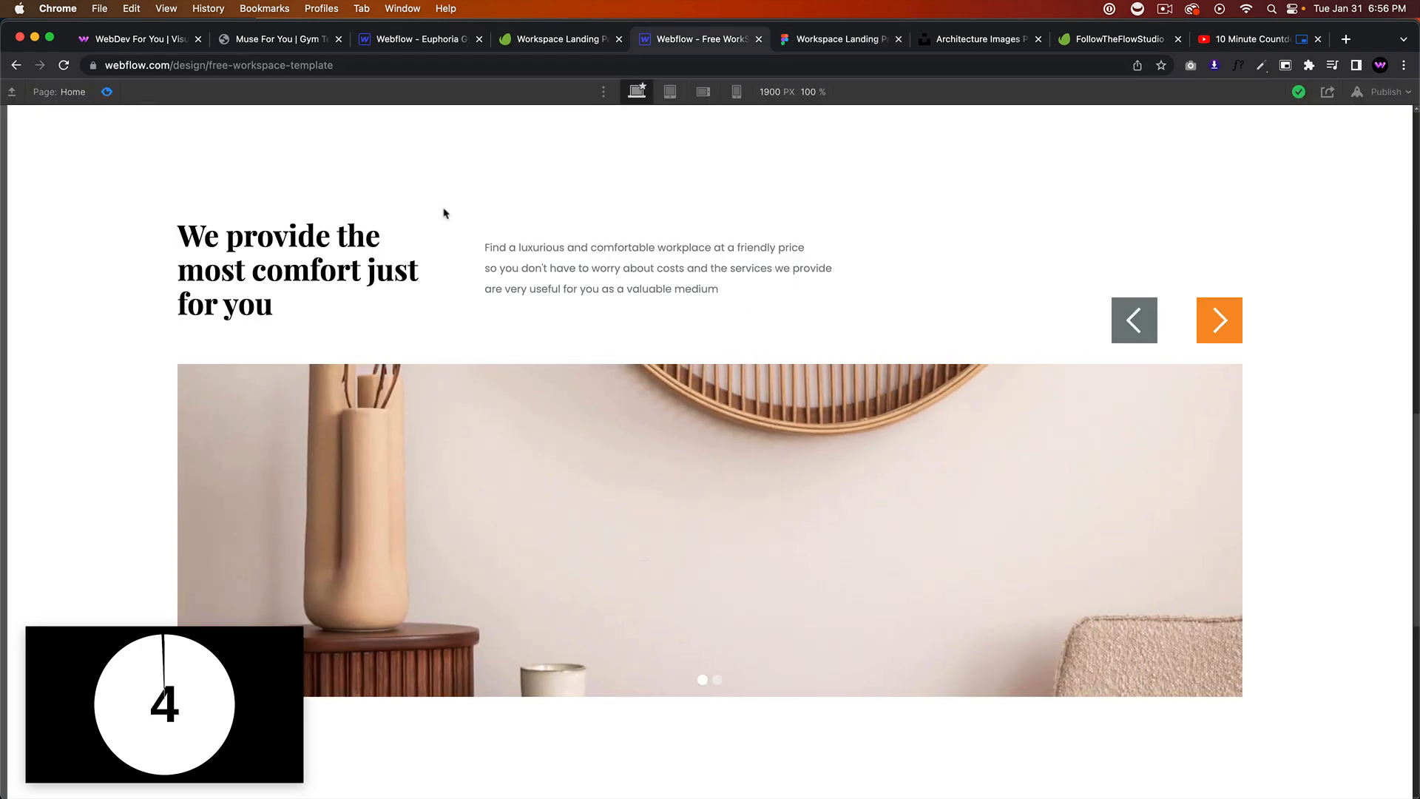
scroll(486, 238, up, 8)
scroll(490, 241, up, 5)
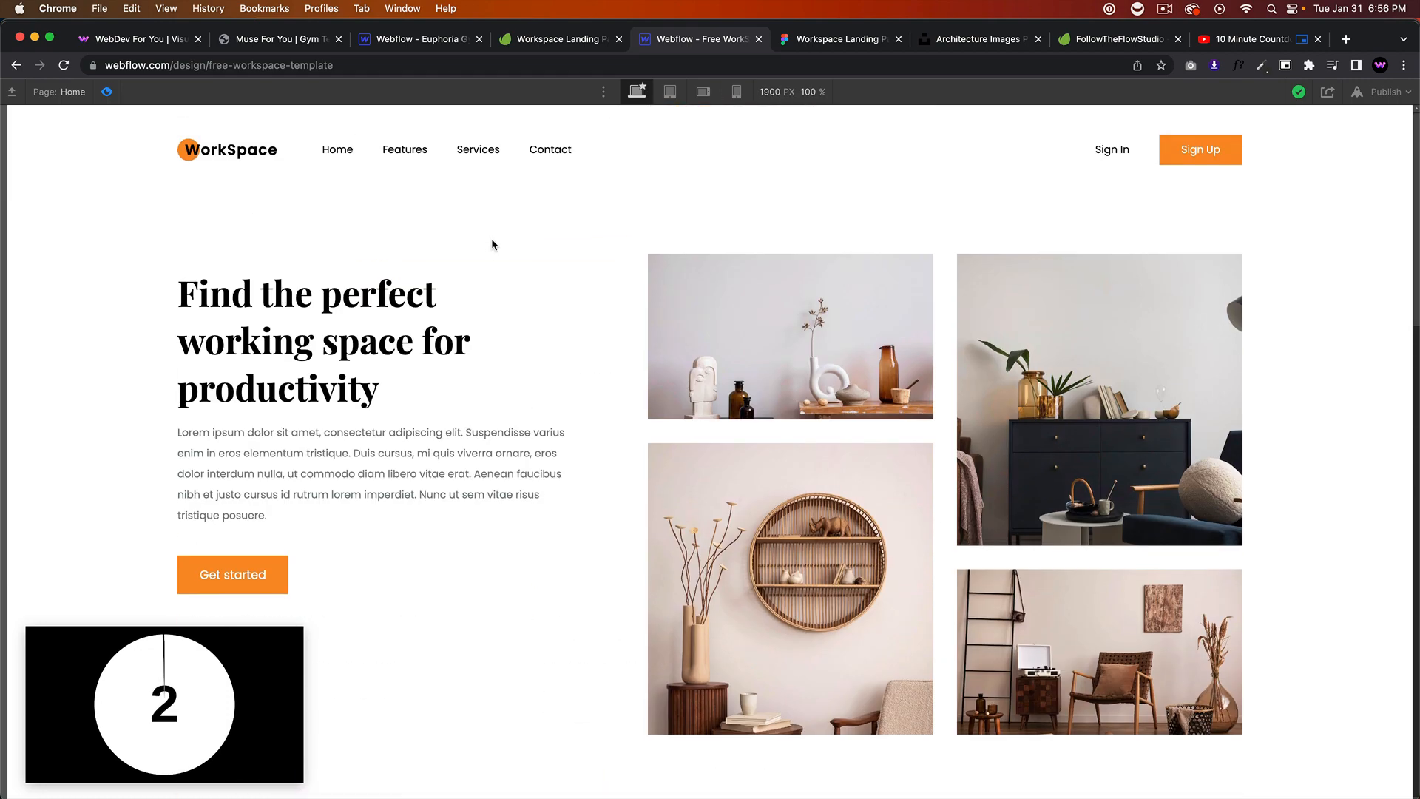
scroll(501, 217, down, 4)
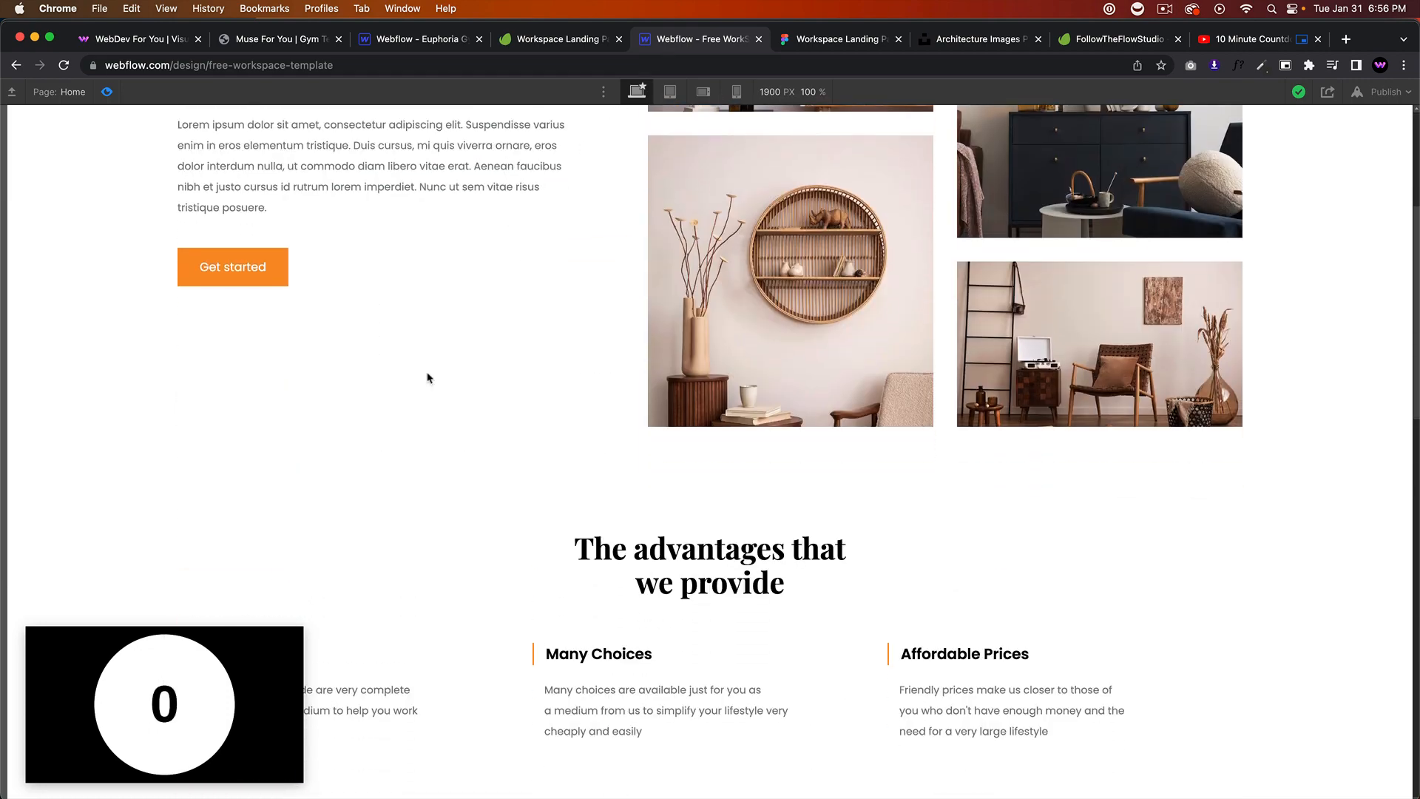
Step: Examine the remaining sections in the Figma design, from the workspace options and video block down to the testimonials and footer
click(823, 40)
scroll(832, 366, down, 8)
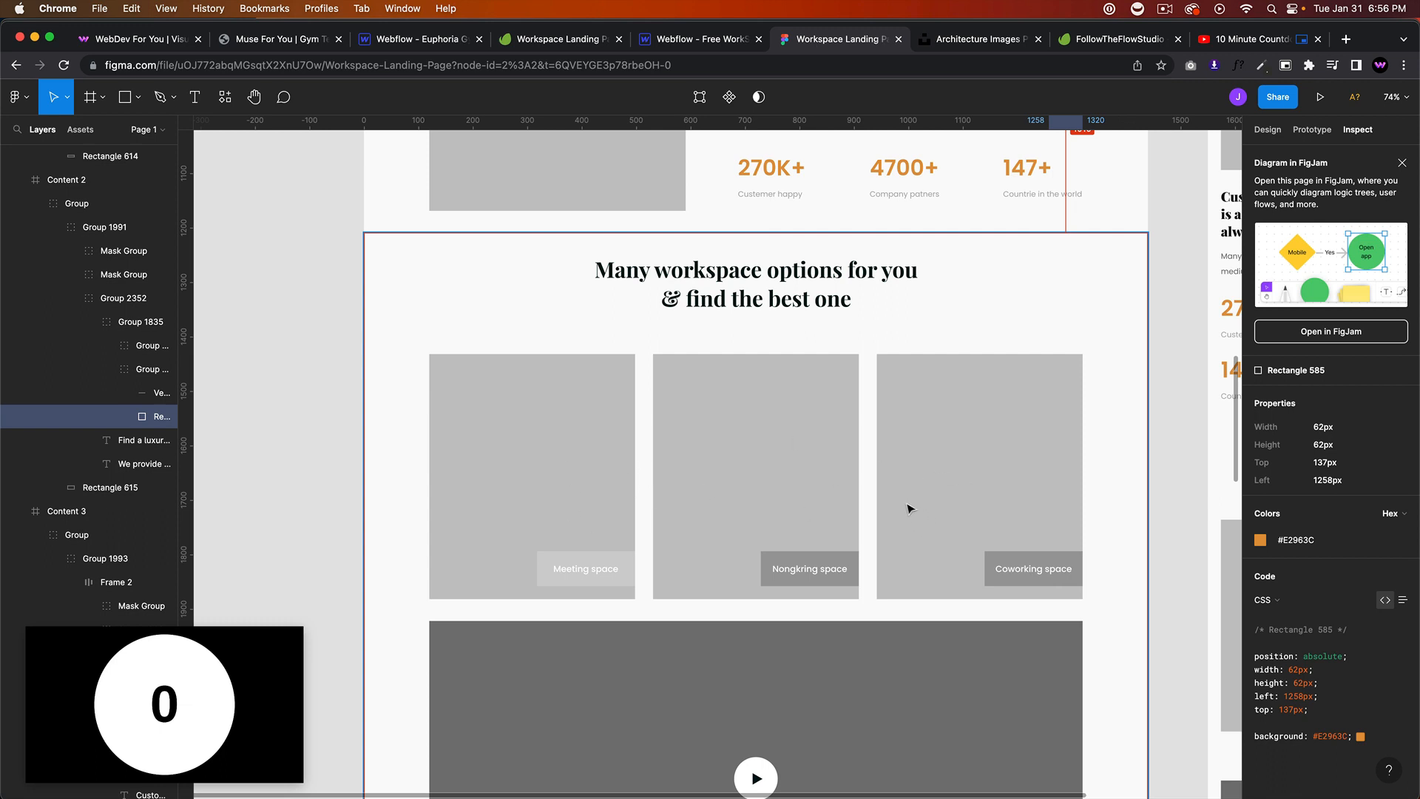
scroll(901, 468, down, 2)
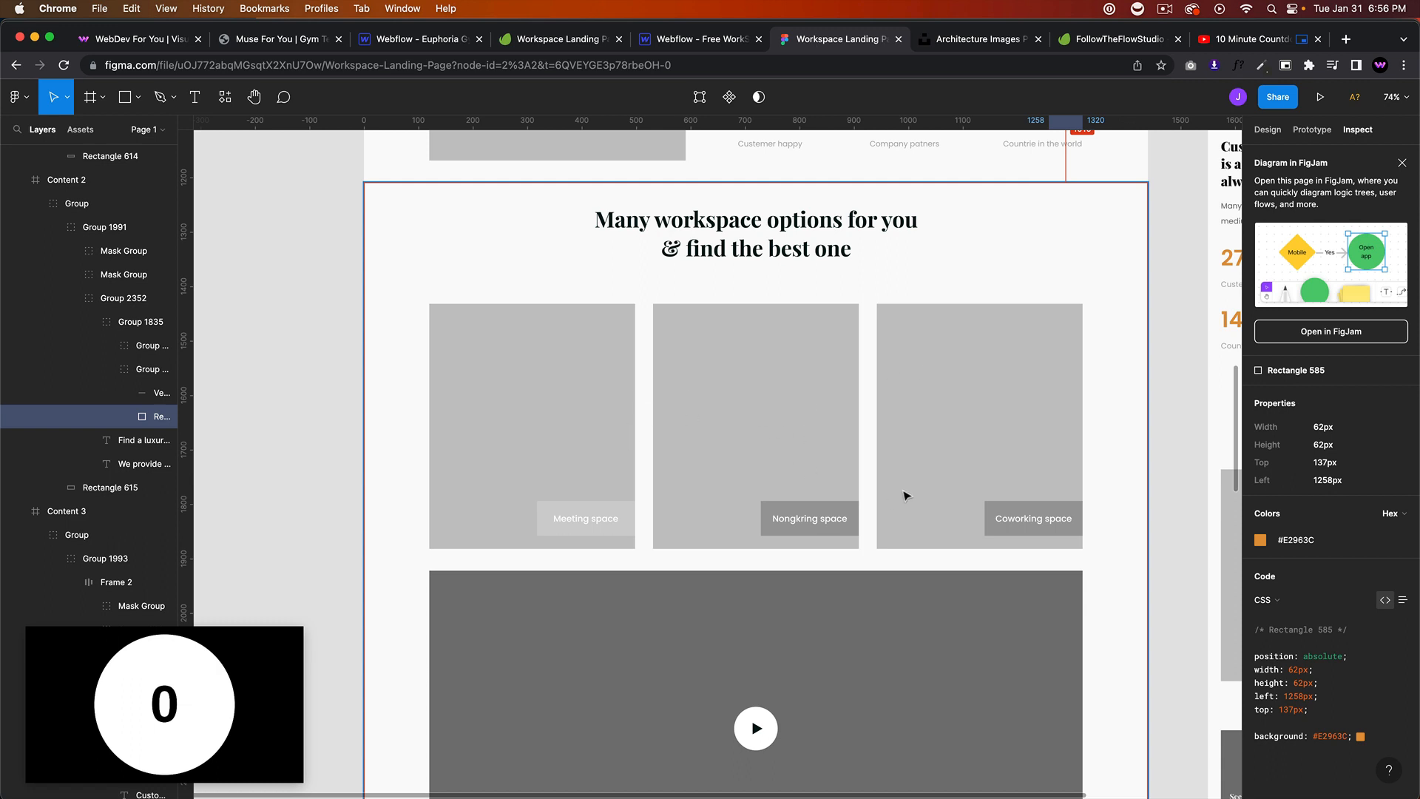
scroll(906, 495, down, 10)
scroll(925, 421, up, 5)
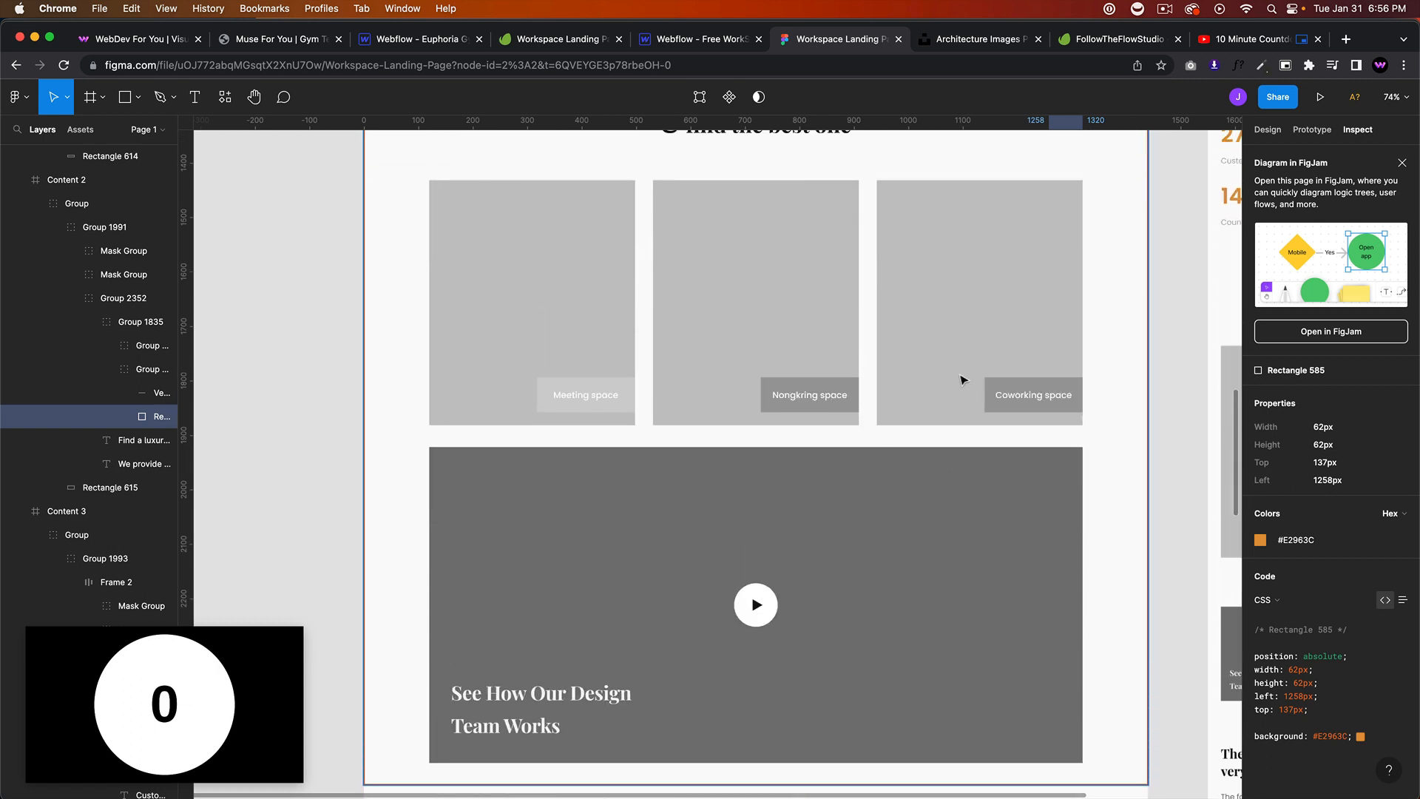
scroll(913, 484, down, 5)
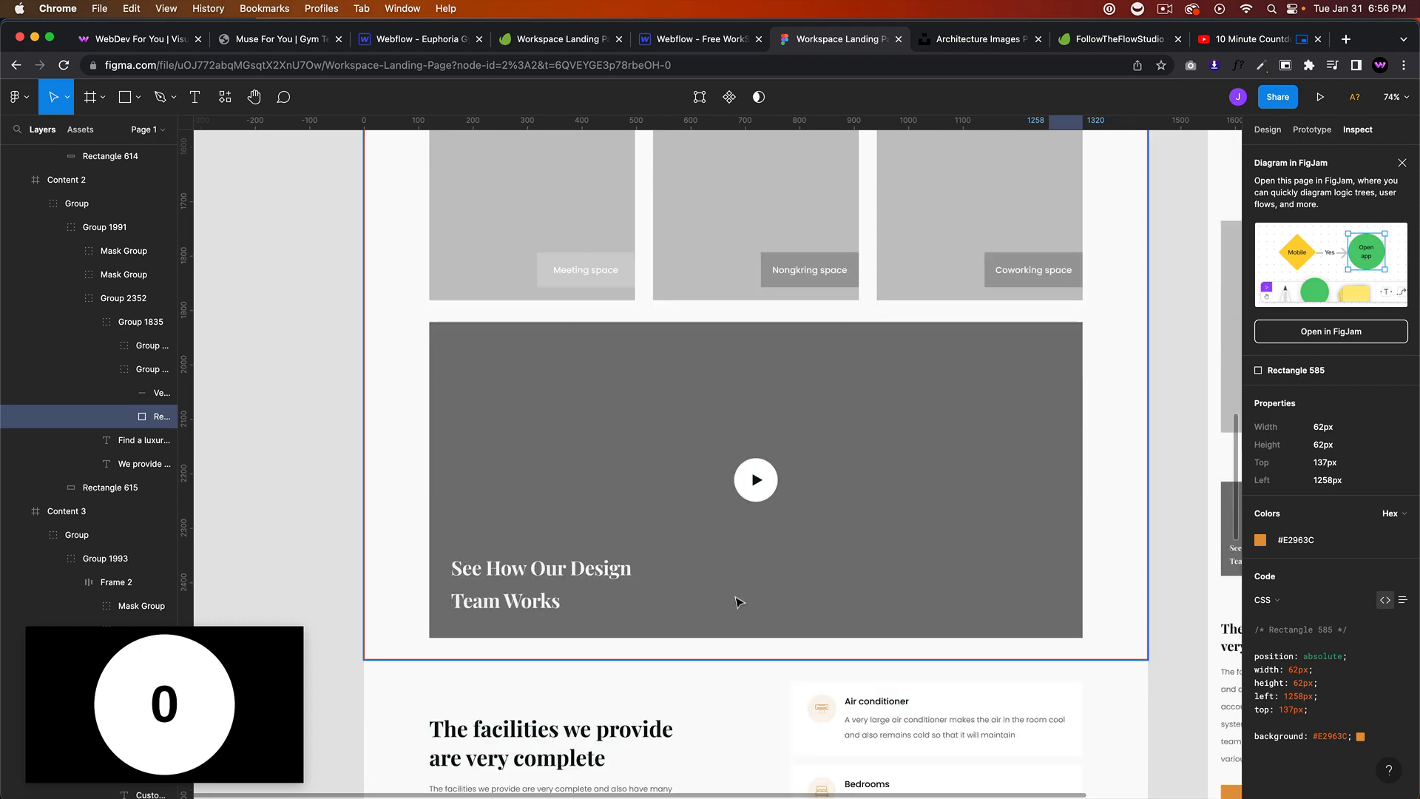
scroll(709, 516, down, 6)
scroll(713, 511, up, 7)
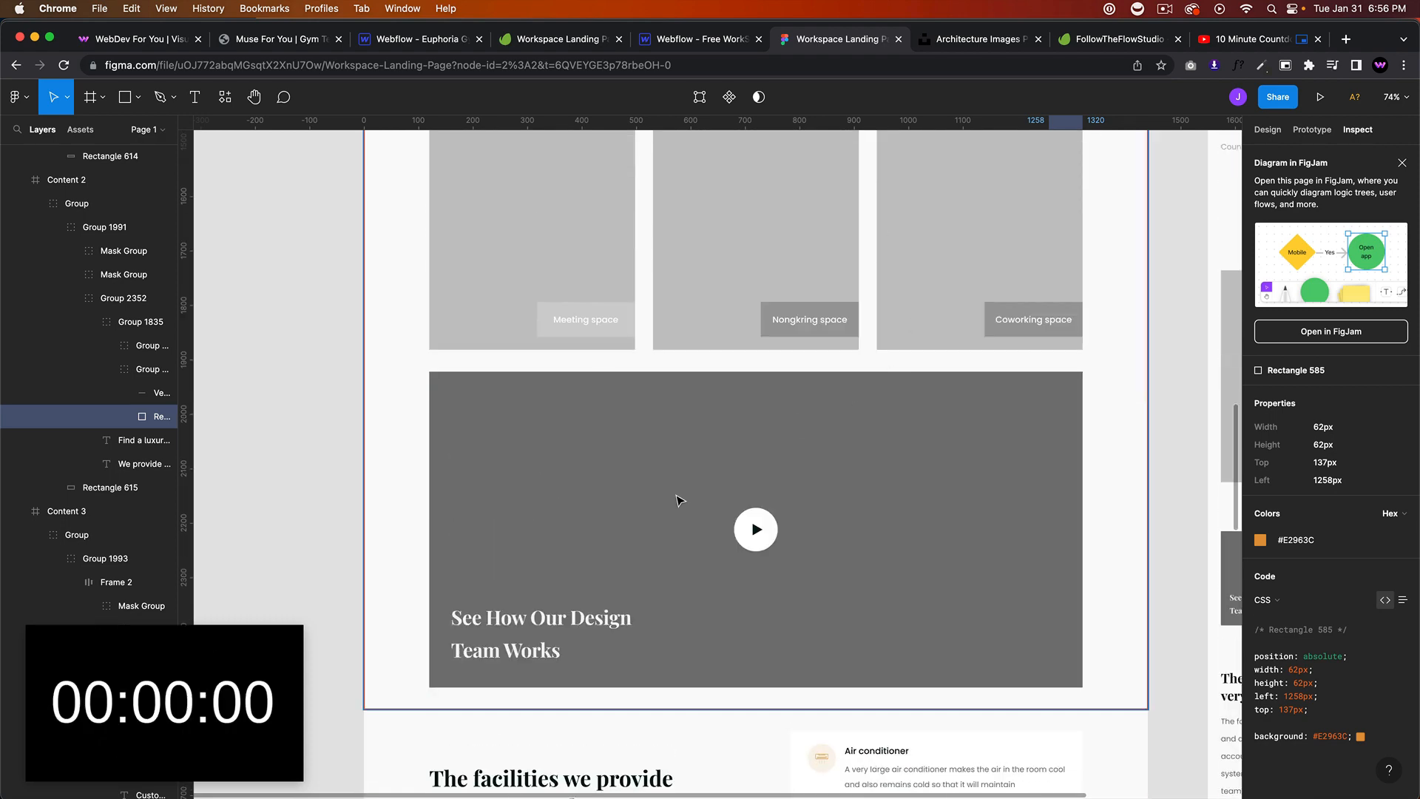
scroll(675, 498, down, 6)
mouse_move(232, 710)
click(290, 640)
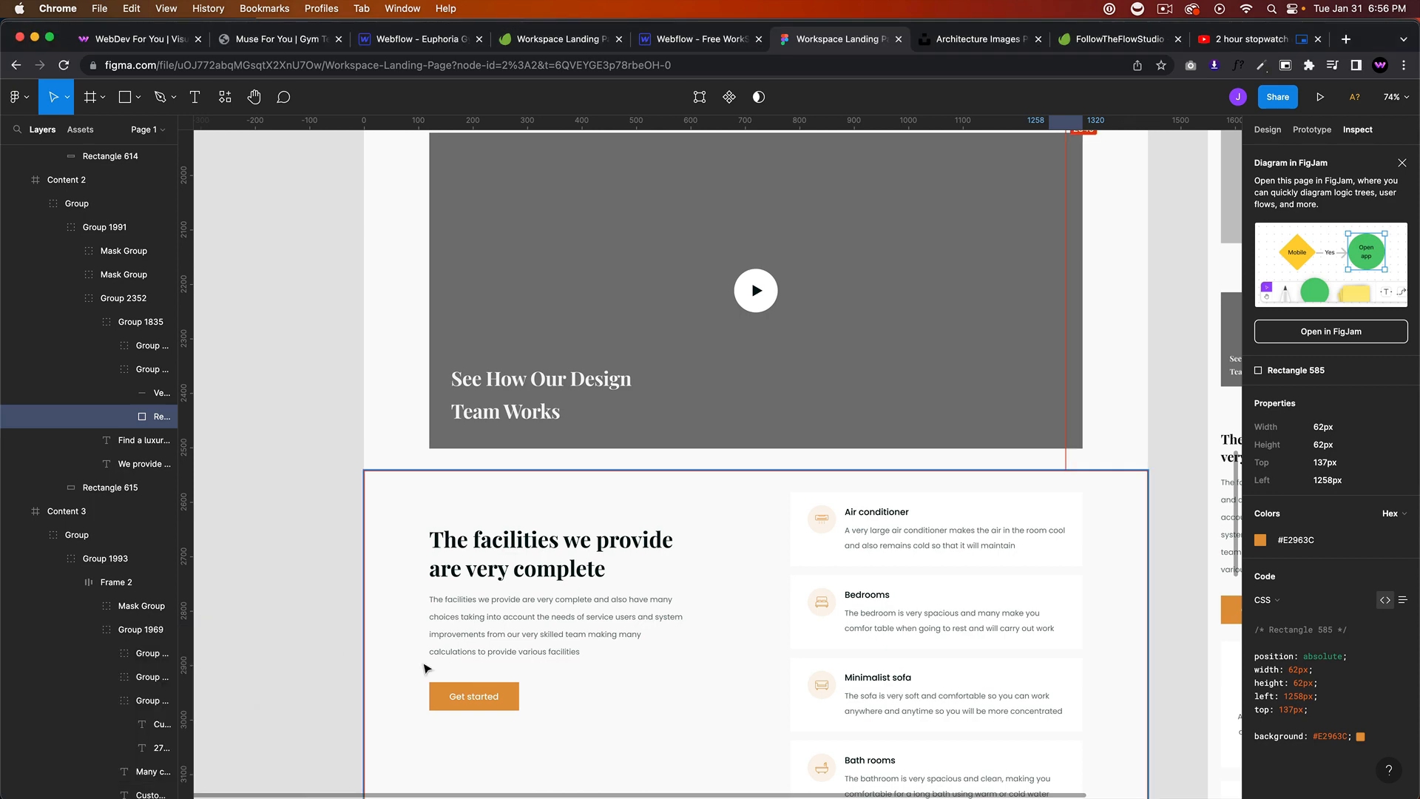
scroll(789, 580, down, 5)
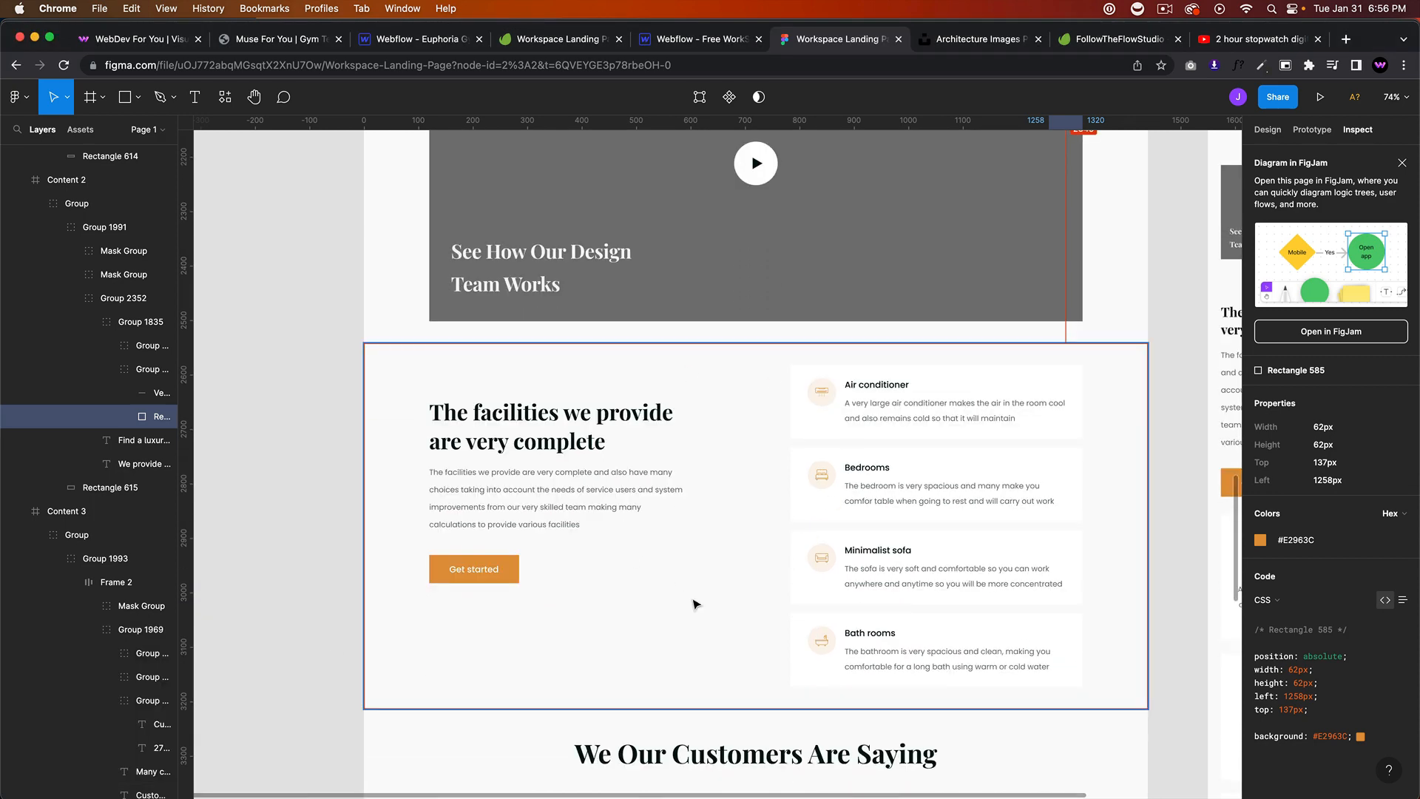
scroll(694, 599, down, 10)
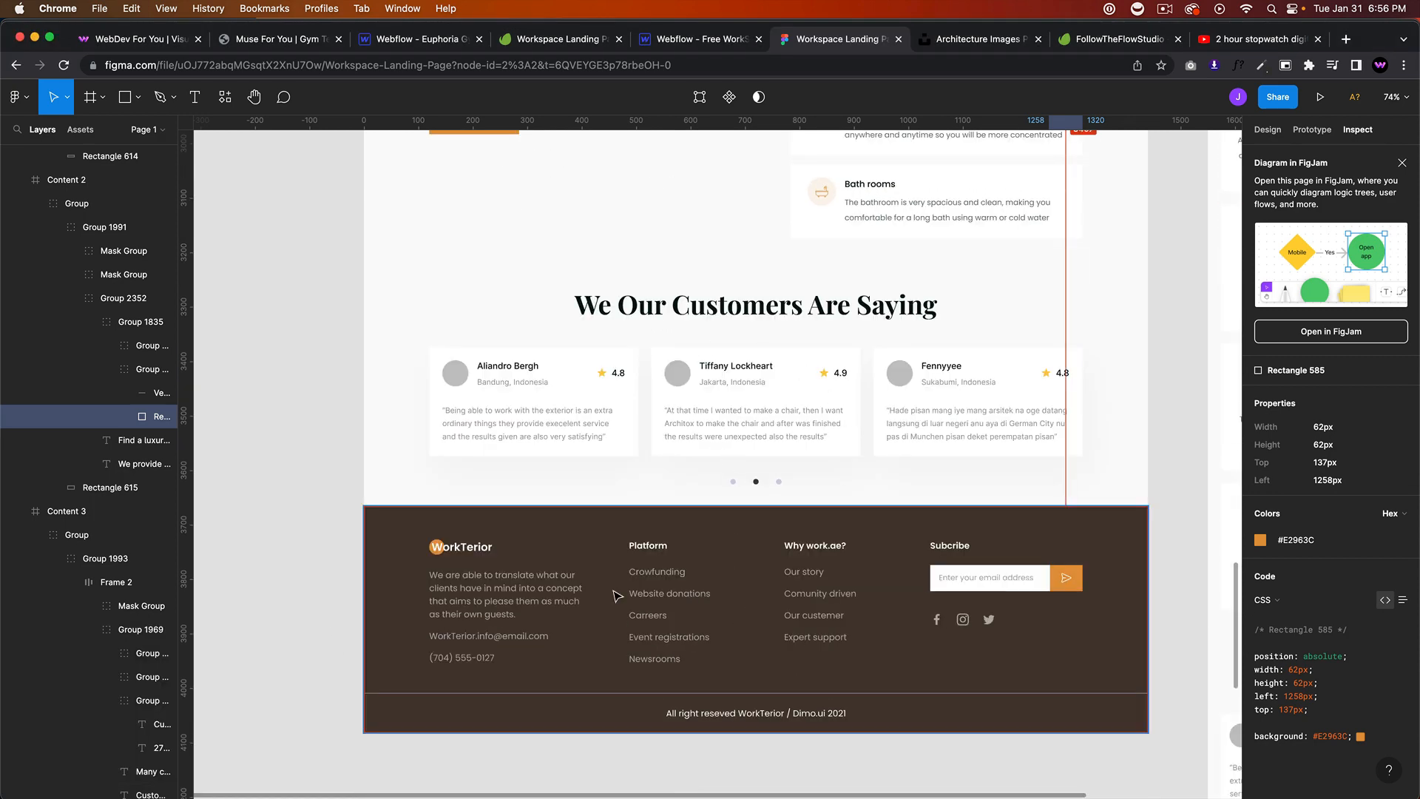
scroll(766, 653, up, 20)
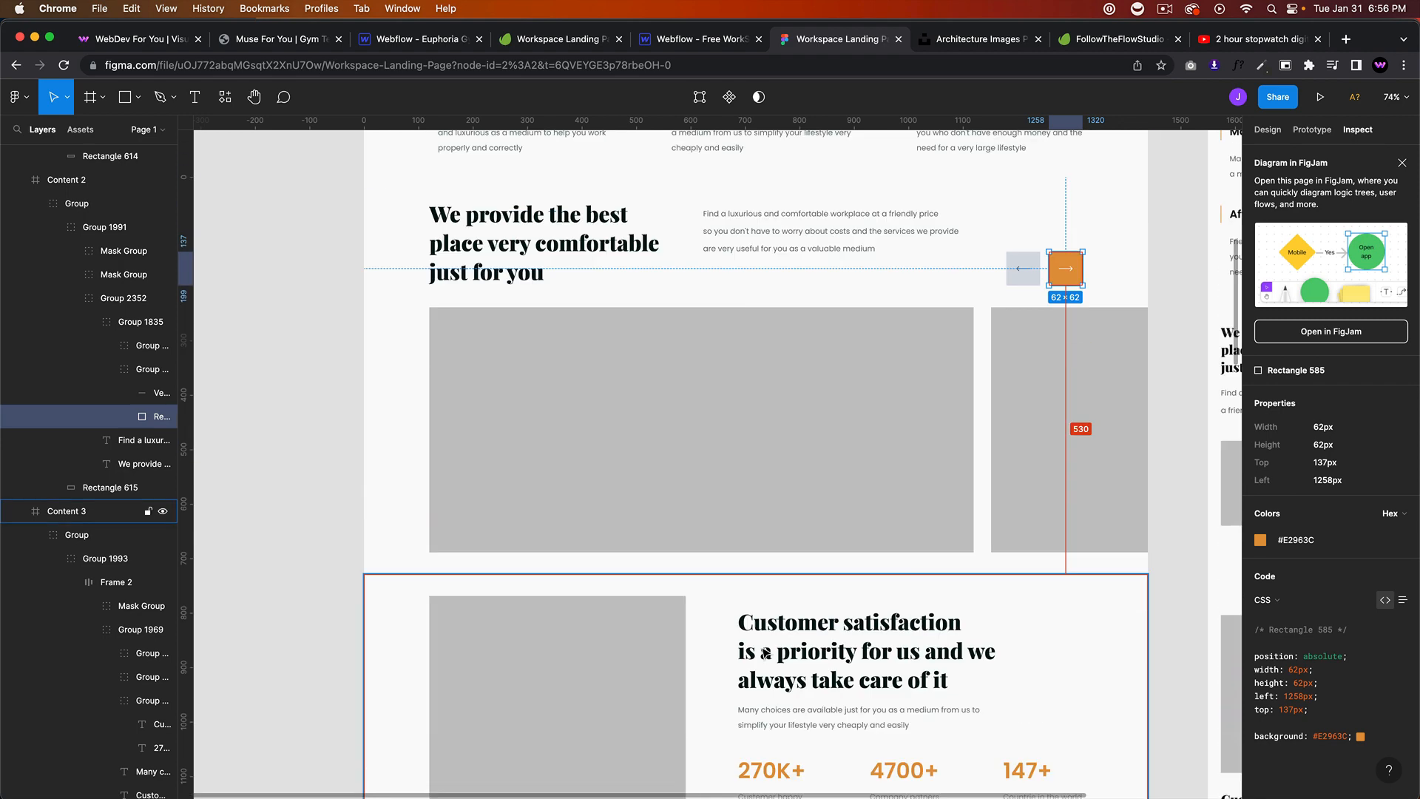
scroll(765, 653, up, 1)
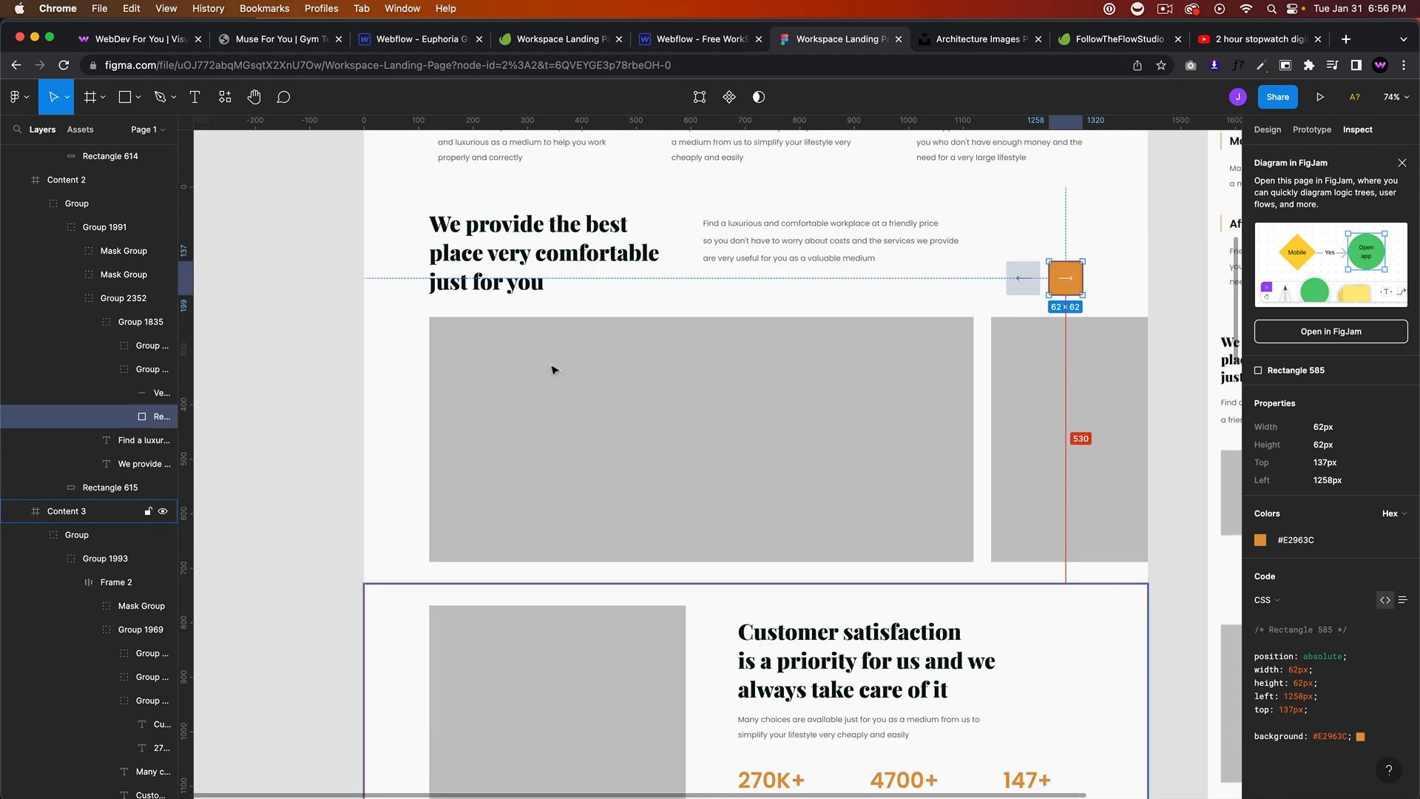
Step: Switch to the Webflow preview, review the page down to the slider, and advance it to the following slide
click(679, 40)
scroll(695, 403, up, 5)
scroll(664, 450, down, 8)
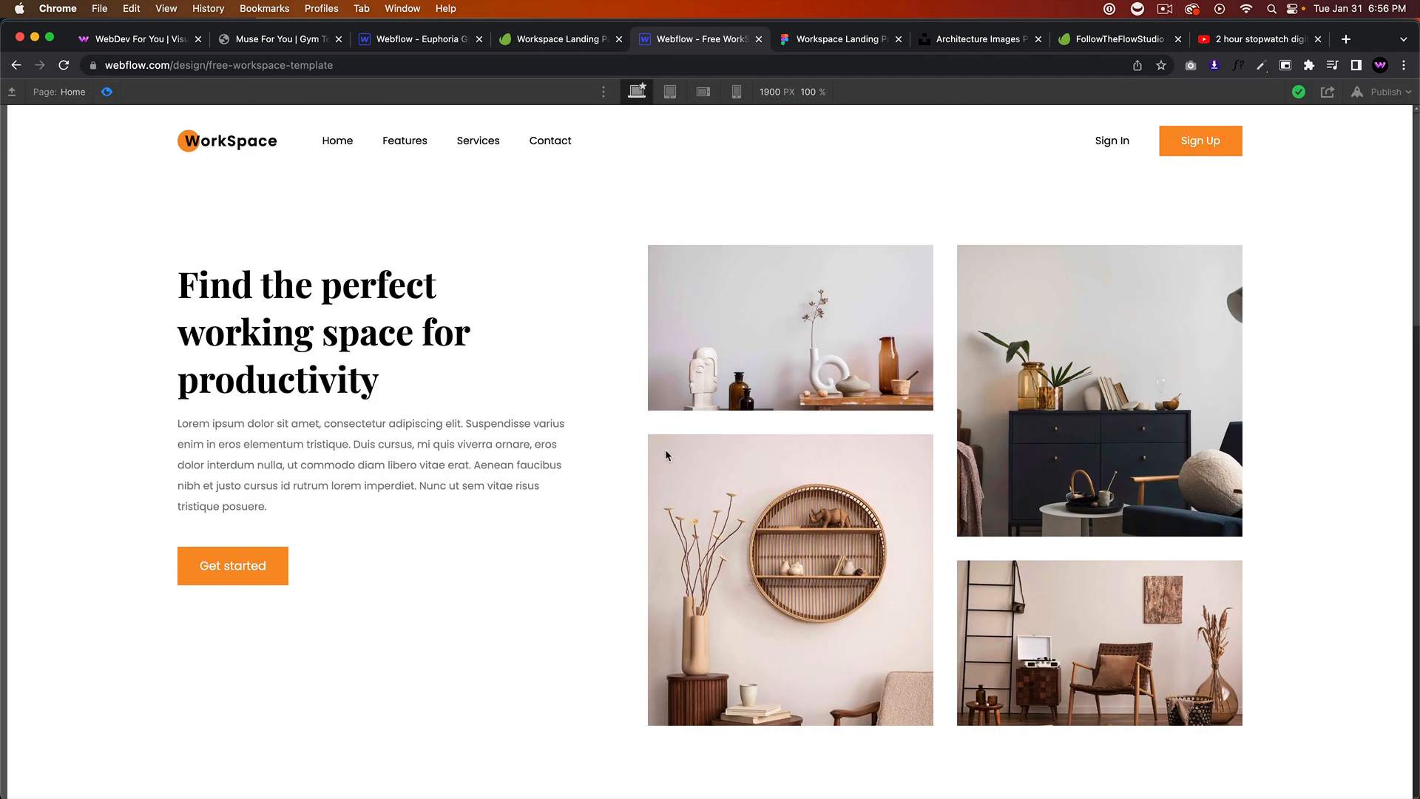
scroll(665, 454, down, 3)
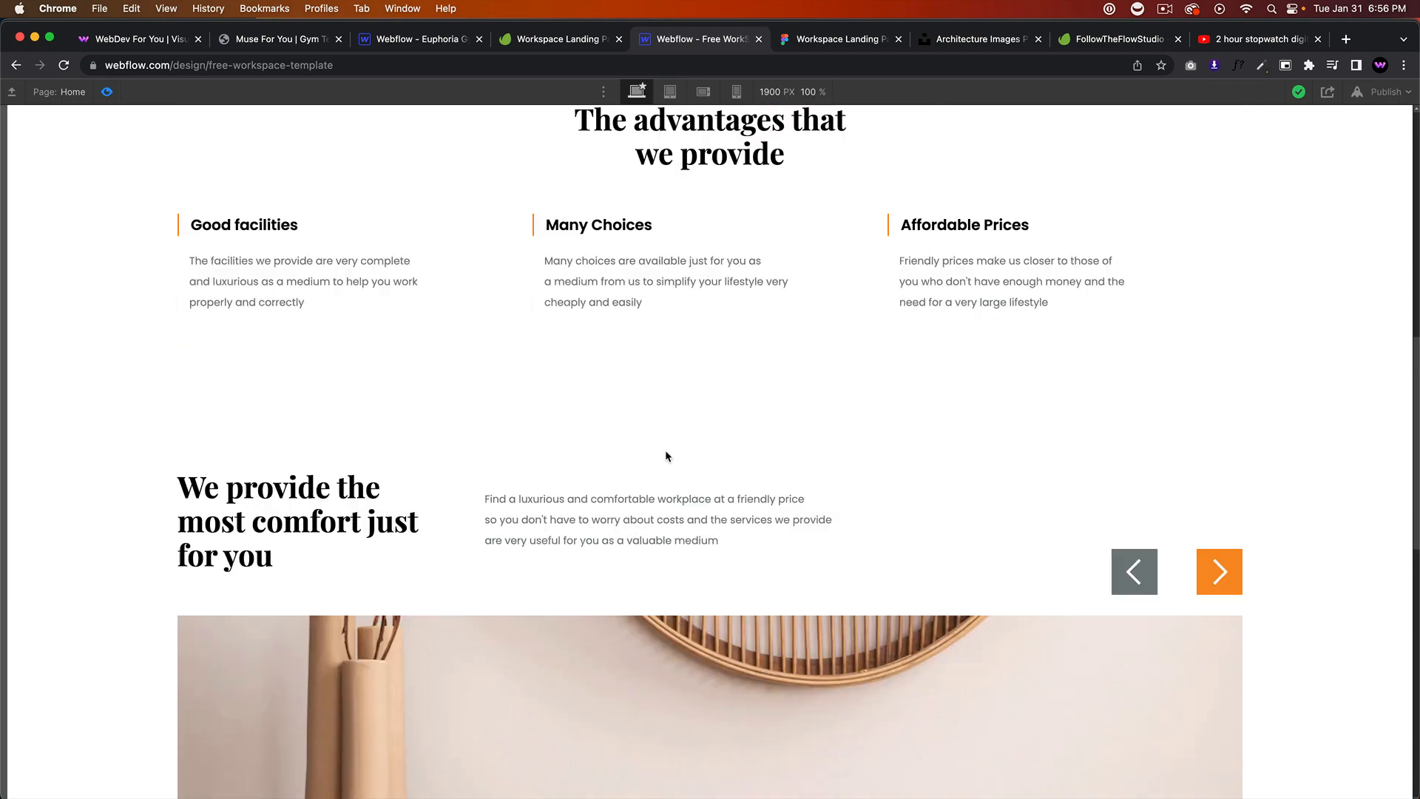
click(1219, 528)
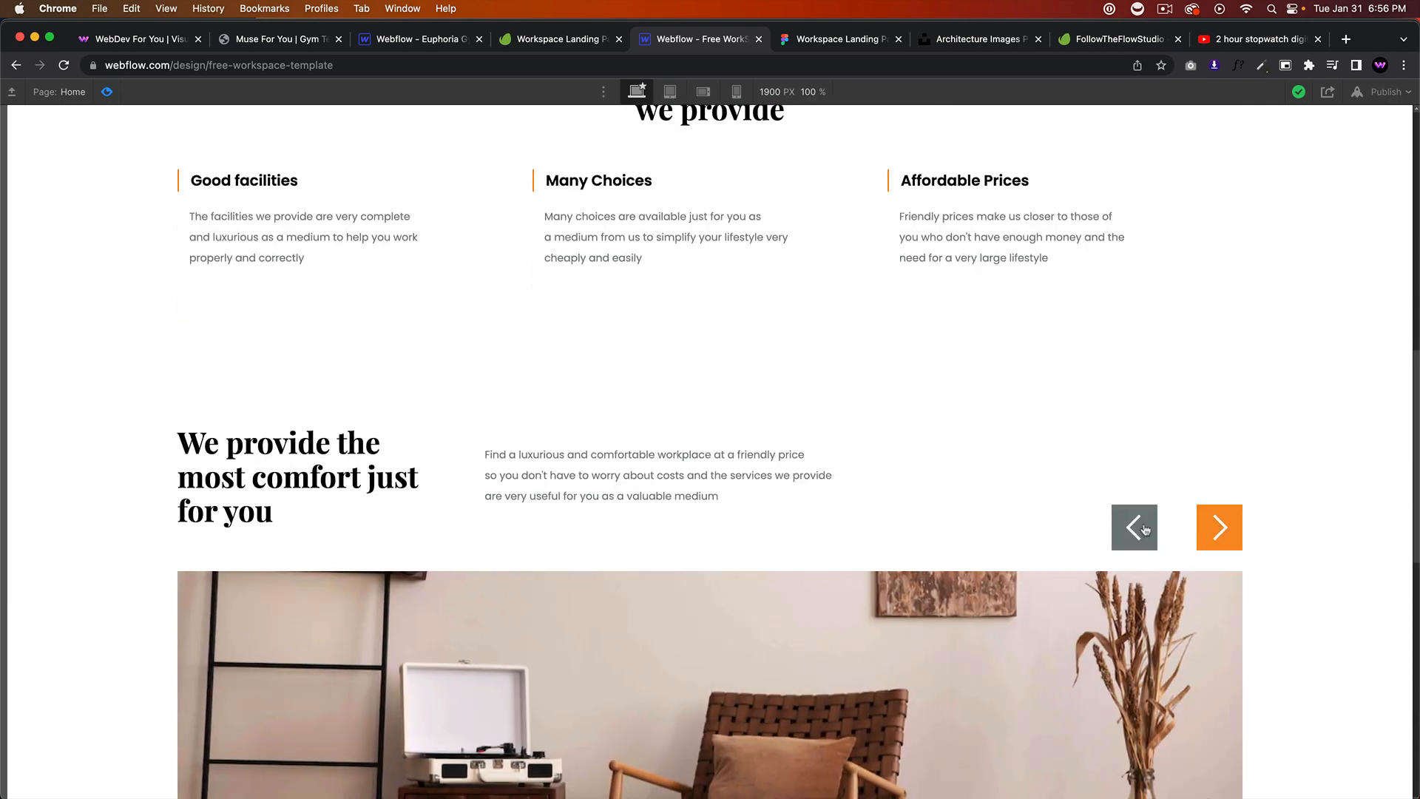
Step: Reduce slider-left-arrow's right offset slightly so it sits closer to the orange arrow, and preview the page
key(Escape)
click(1053, 546)
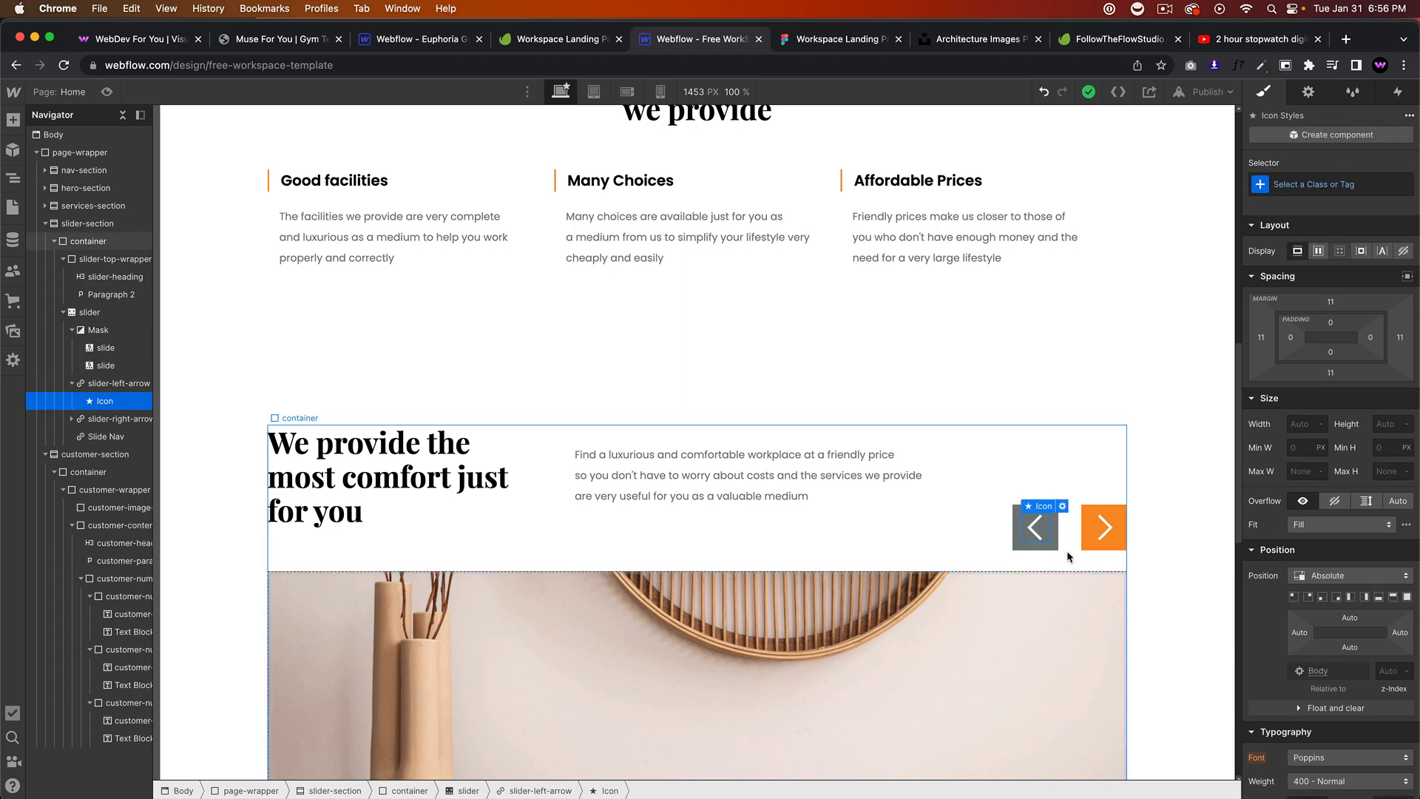
drag(1398, 633, 1403, 633)
click(107, 91)
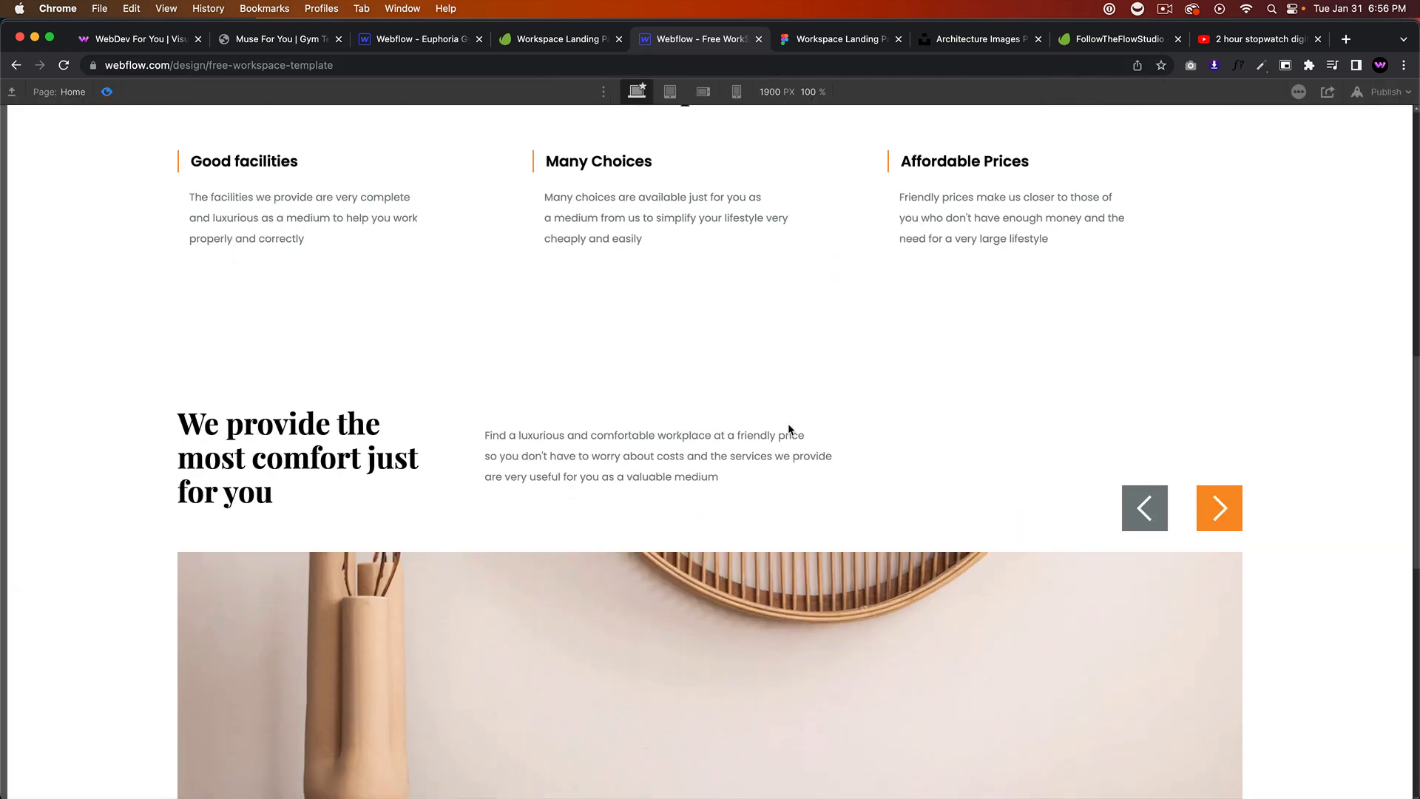
Step: Test the slider's right arrow in the preview, review the customer satisfaction section below it, and return to the hero section
scroll(819, 399, down, 5)
click(1204, 208)
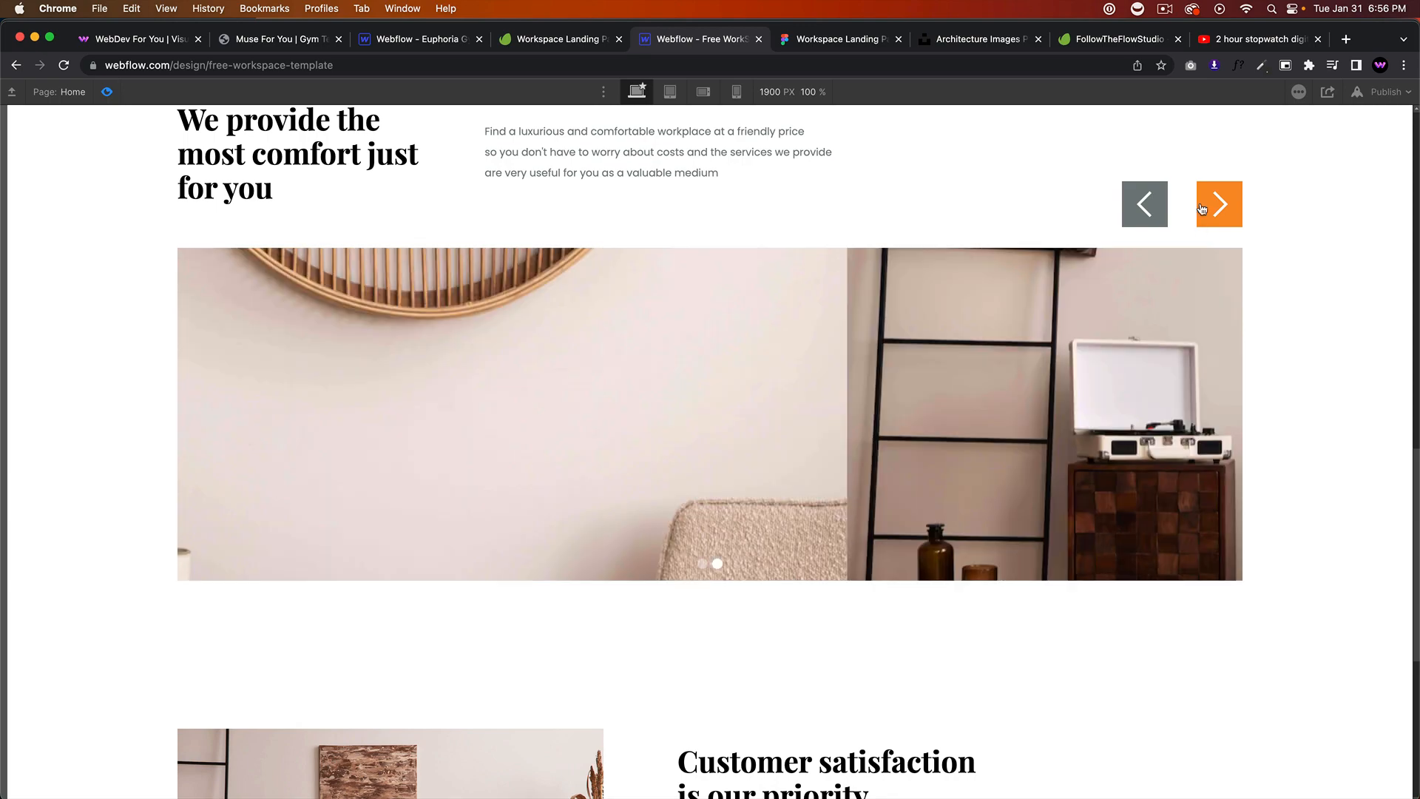
click(1204, 207)
click(1219, 215)
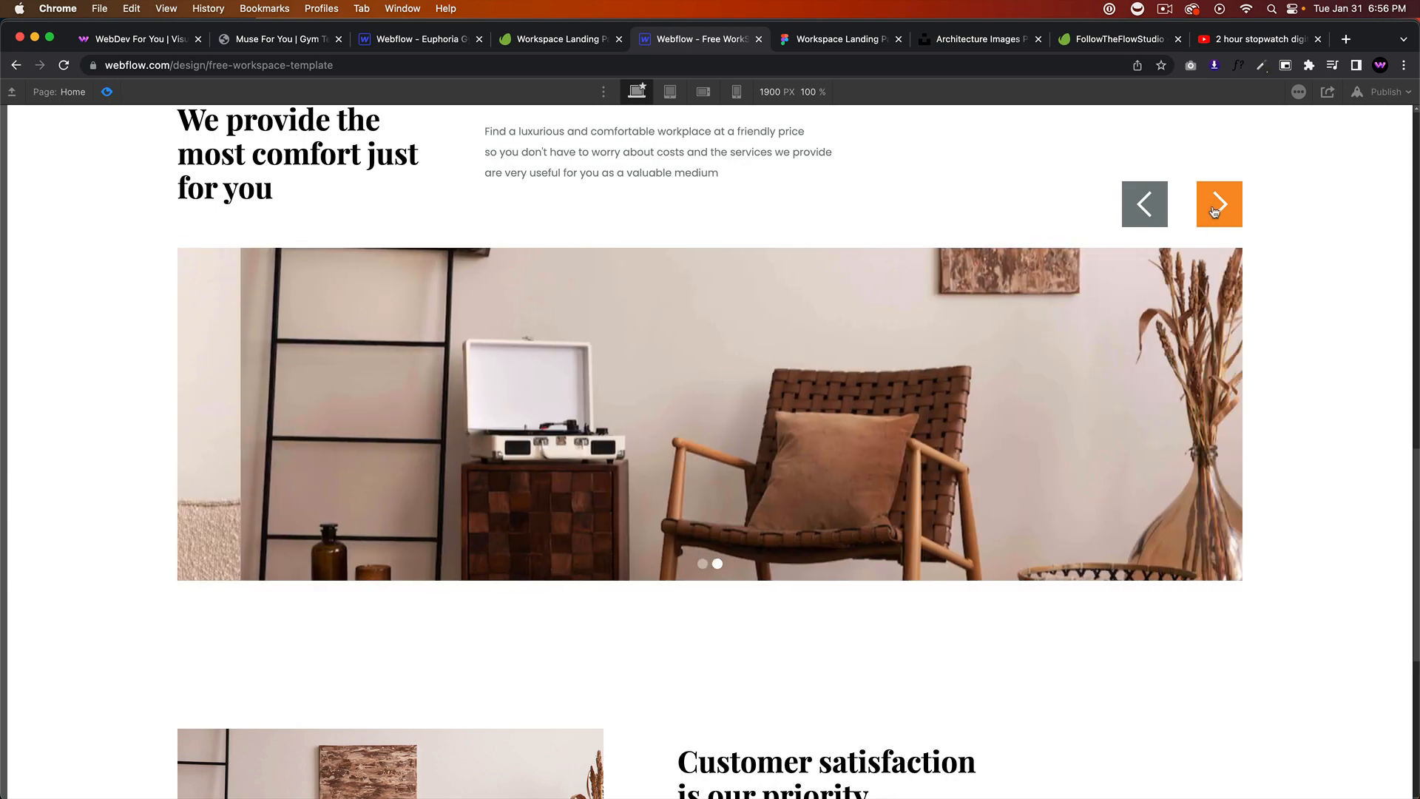
click(1219, 214)
scroll(1019, 442, down, 5)
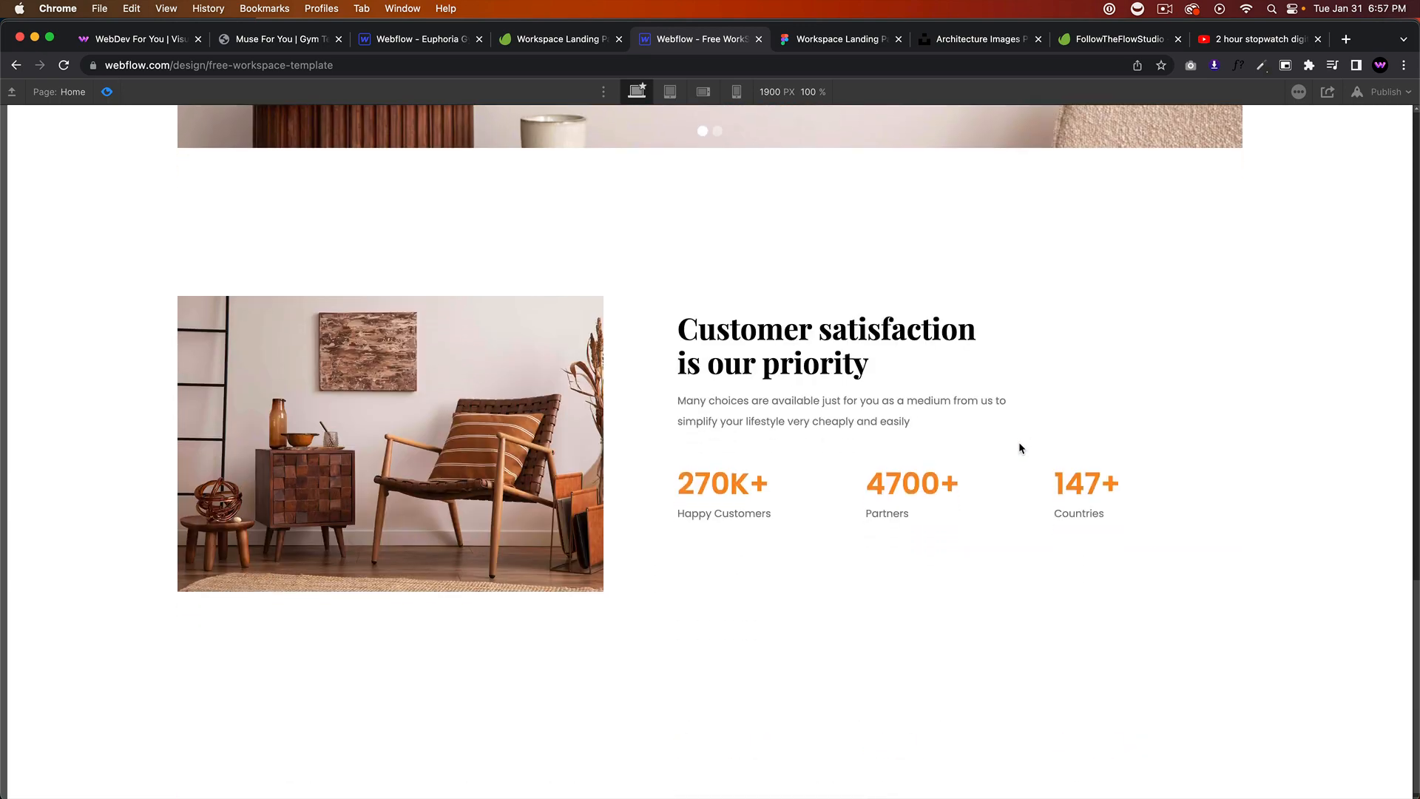
scroll(811, 533, up, 10)
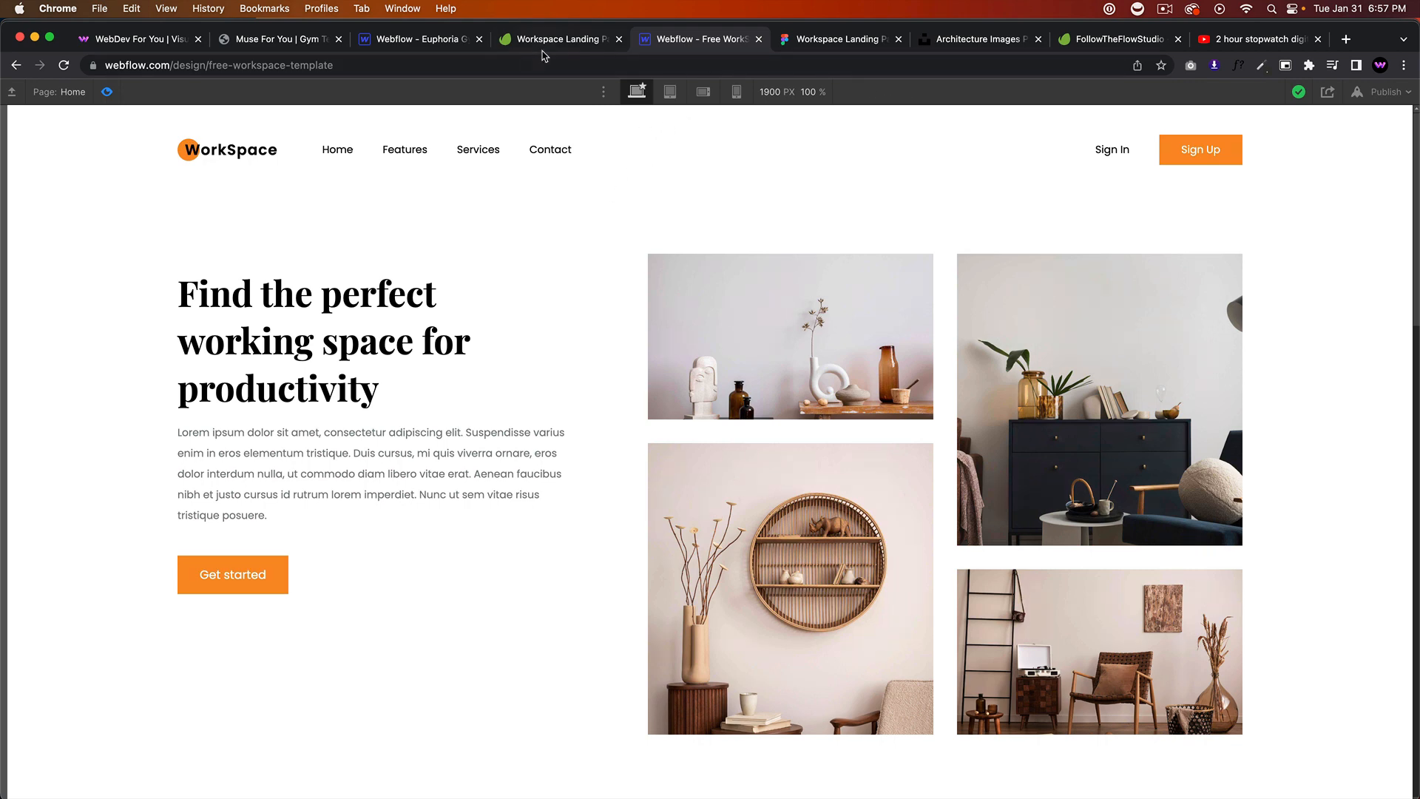
Step: From the WebDev For You website, open its Webflow showcase profile, browse the shared sites, and return to the Workspace project in Webflow
click(116, 41)
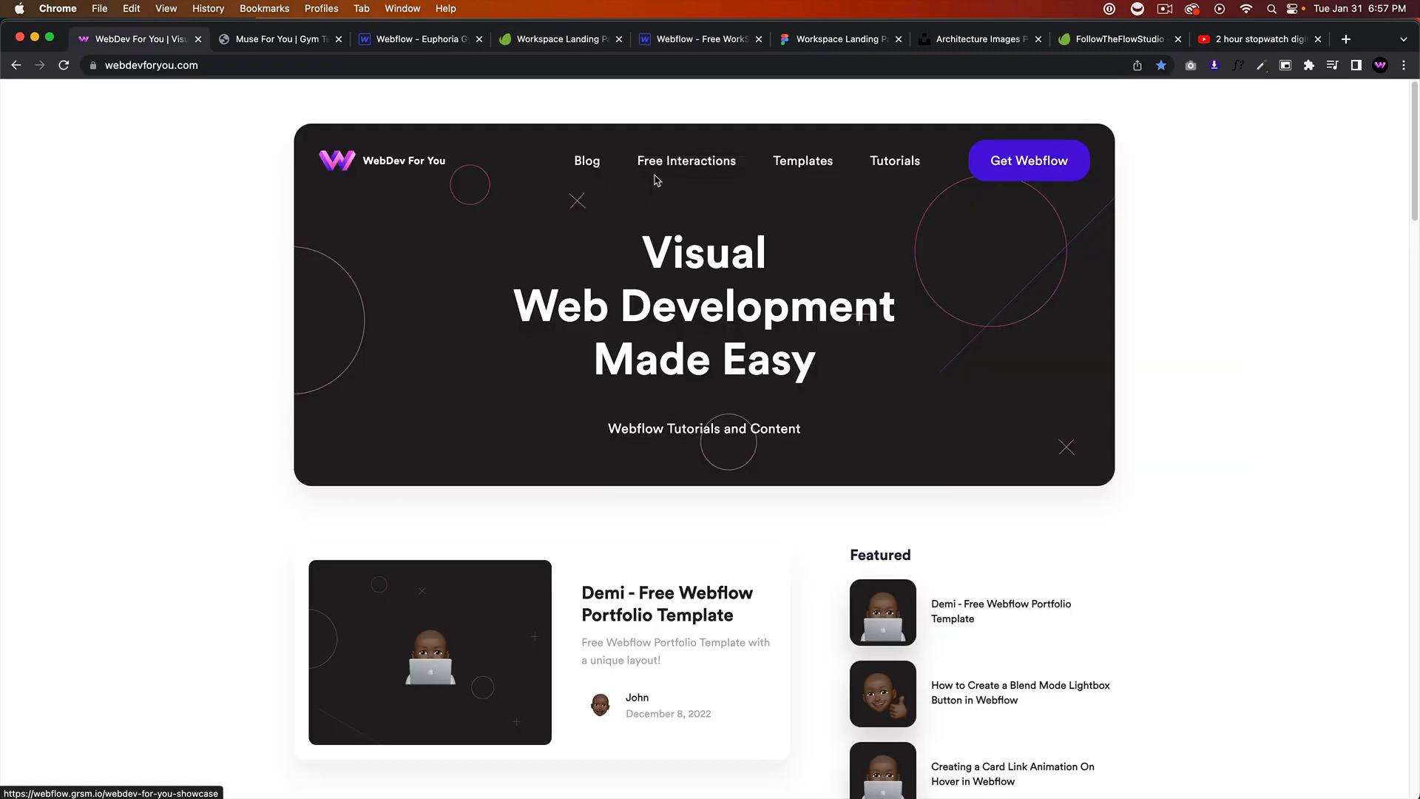
click(655, 181)
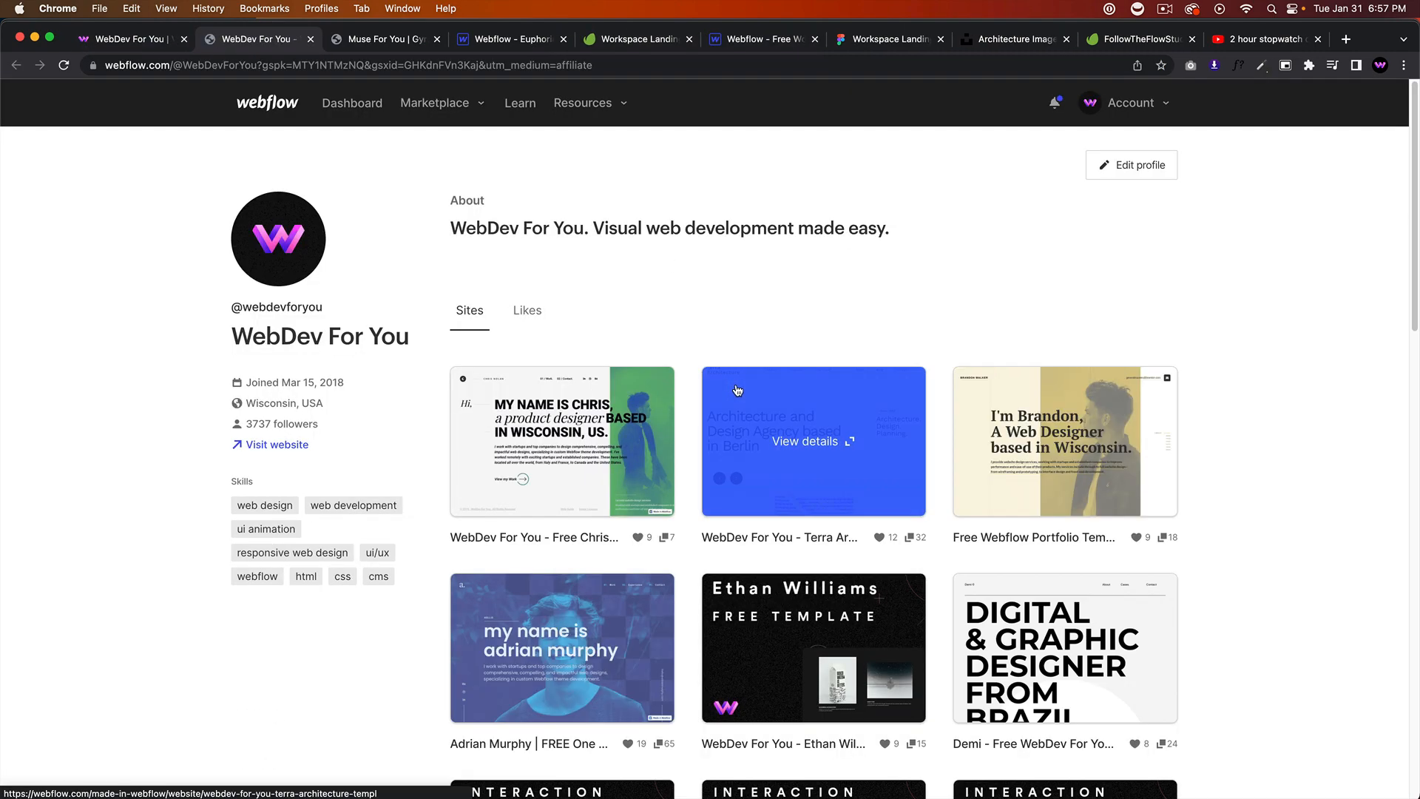
scroll(737, 391, down, 13)
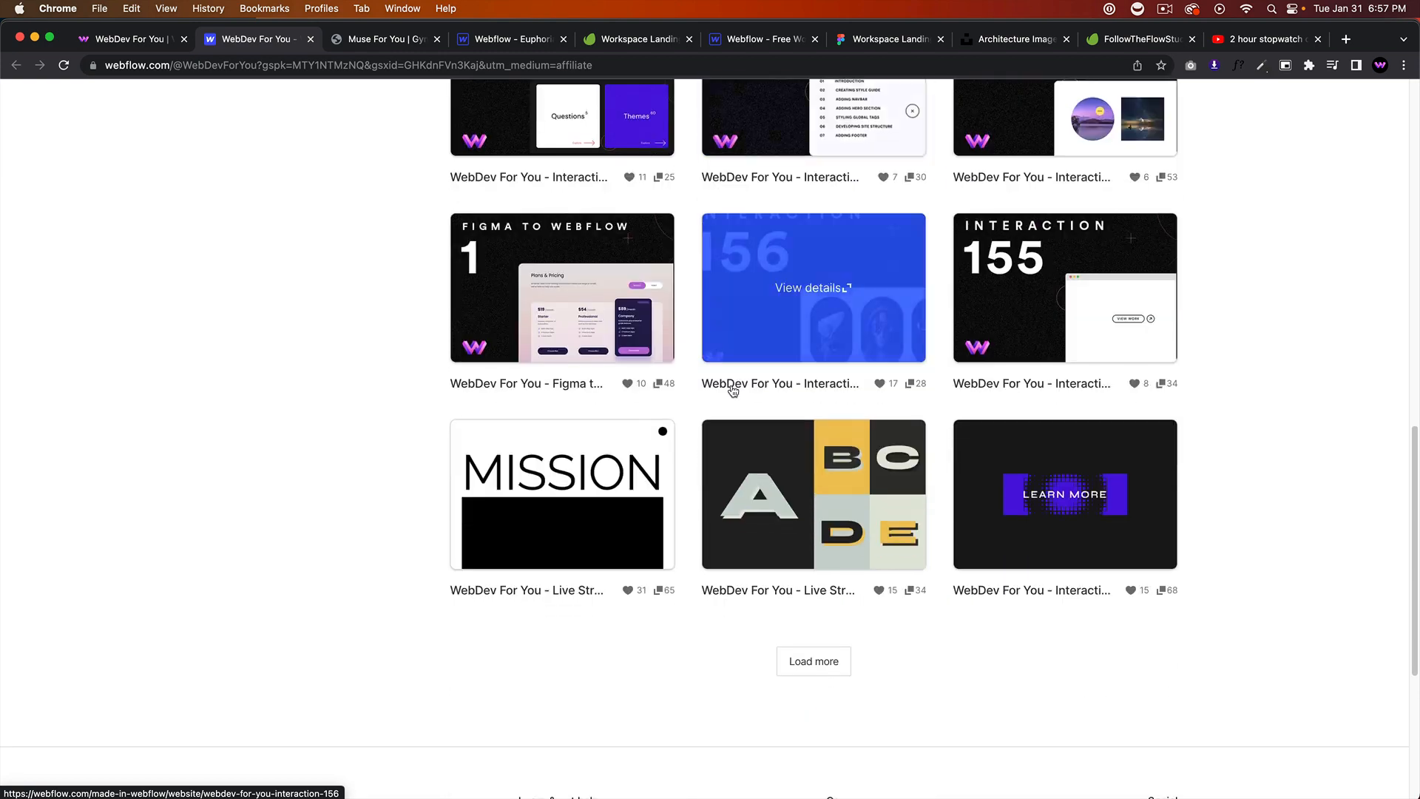
scroll(733, 391, up, 15)
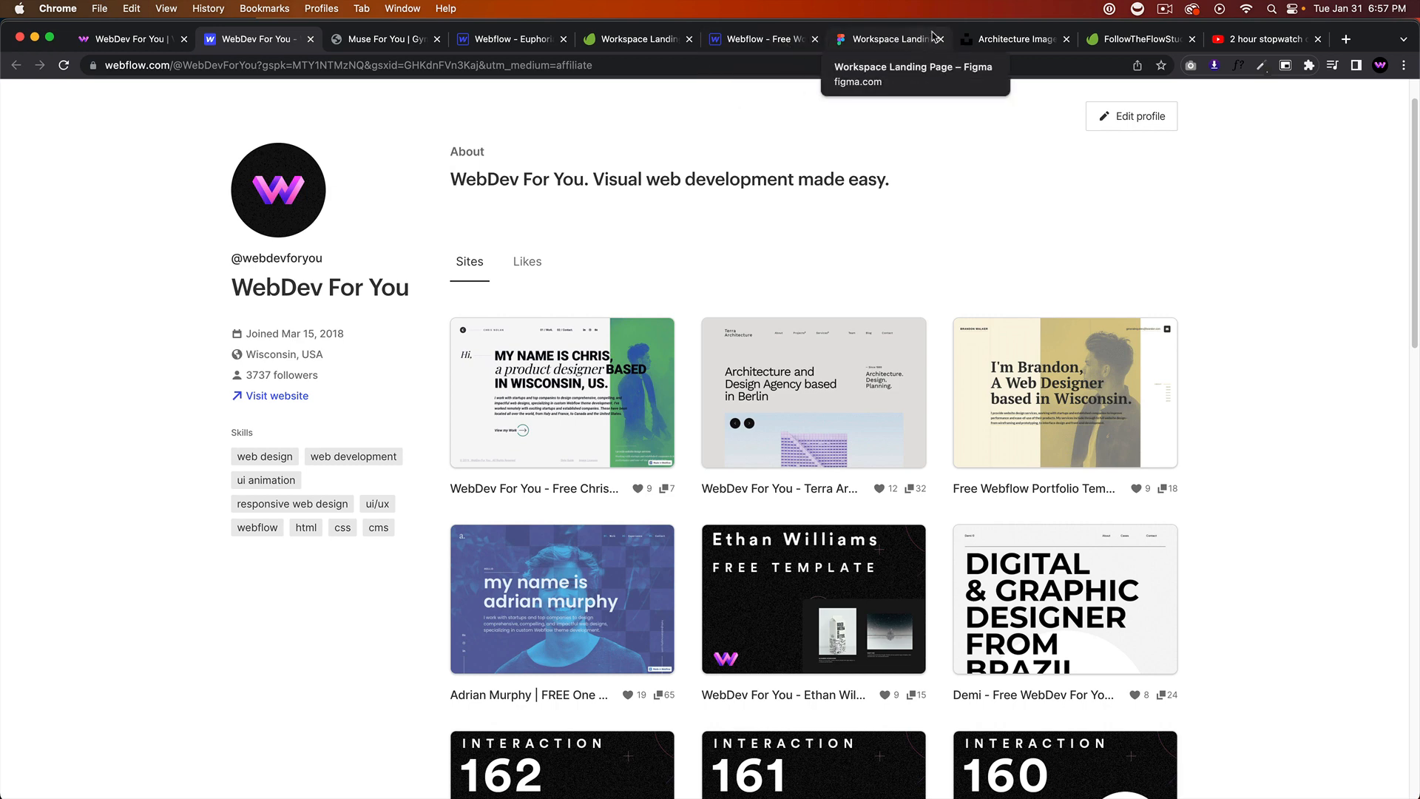
click(770, 41)
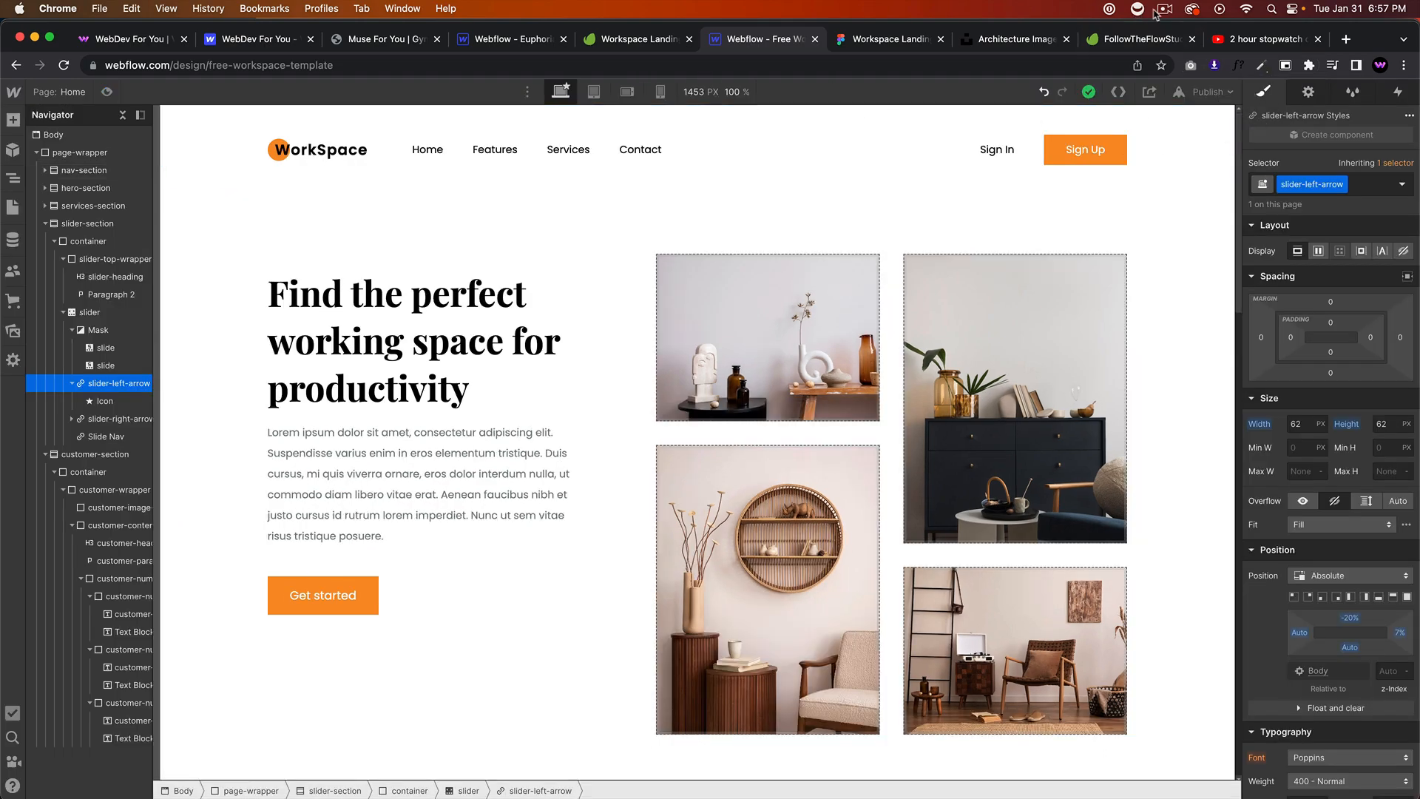
click(1165, 9)
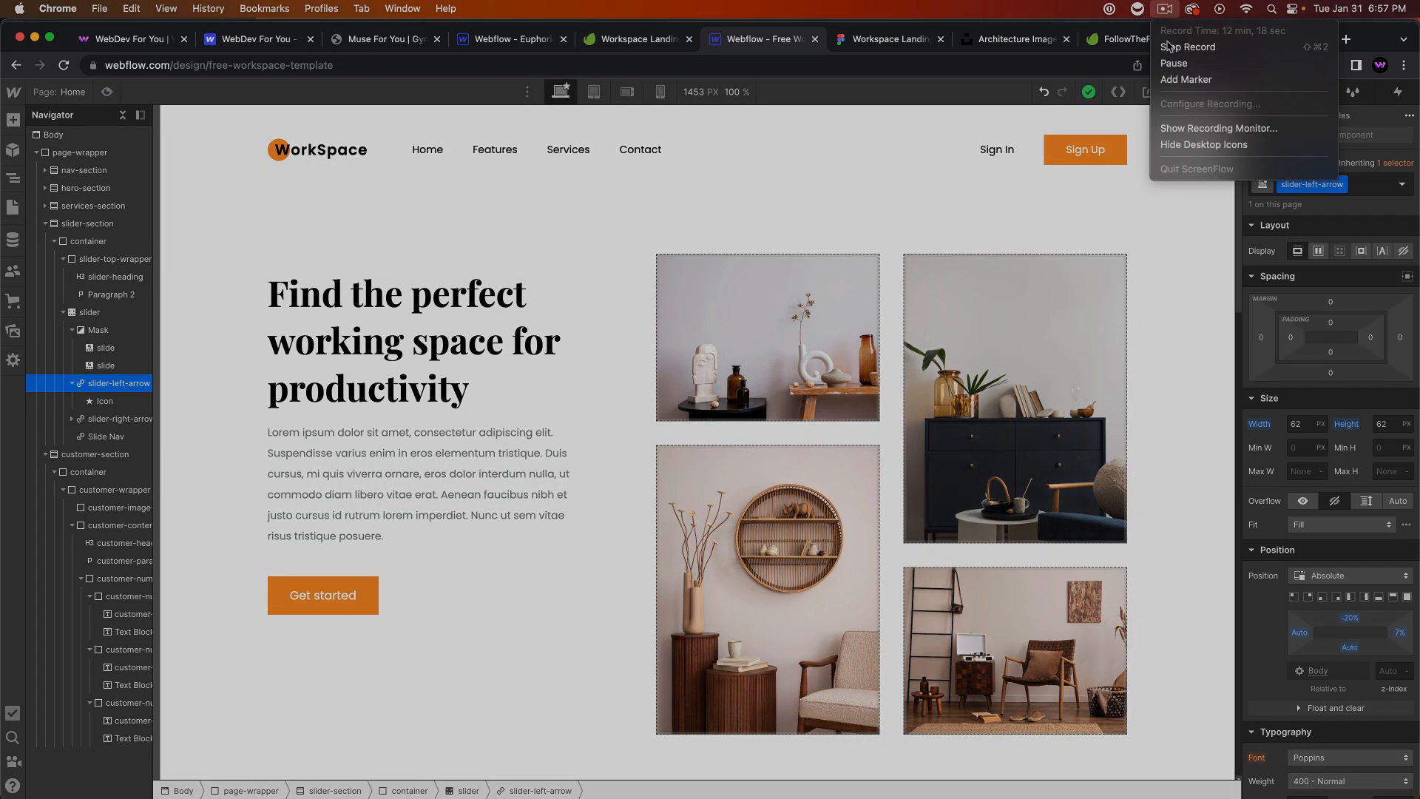